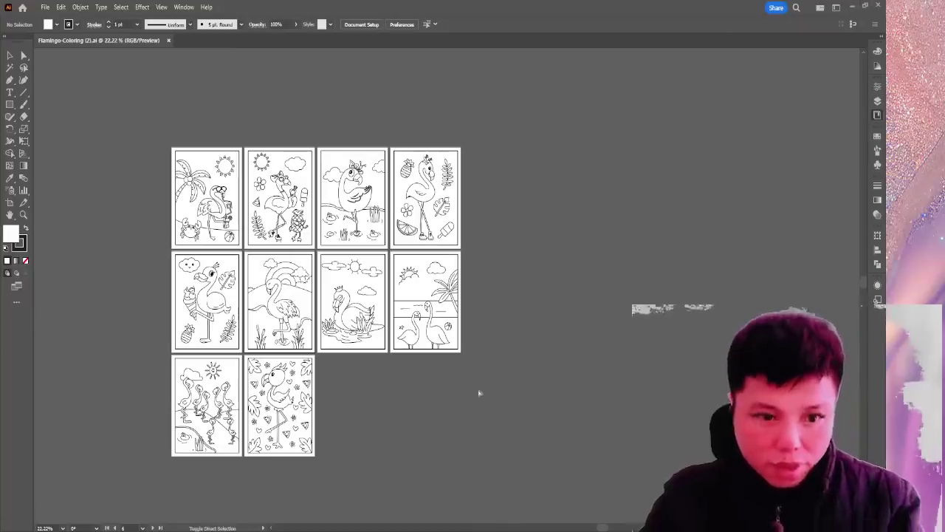
Look over the flamingo coloring pages, close the Flamingo-Coloring (2).ai document and minimize the program.
{"action": "scroll", "coordinate": [488, 235], "scroll_direction": "left", "scroll_amount": 2}
{"action": "scroll", "coordinate": [487, 234], "scroll_direction": "down", "scroll_amount": 1}
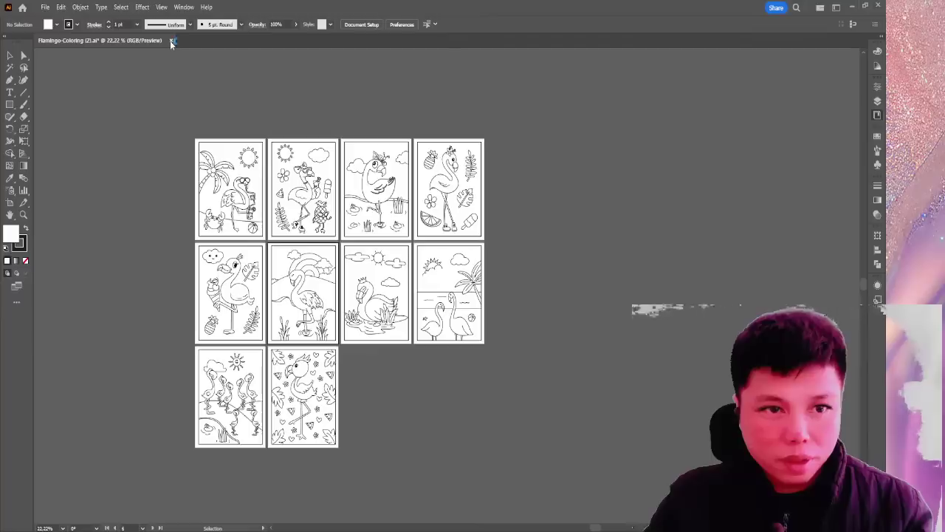
{"action": "left_click_drag", "start_coordinate": [511, 234], "coordinate": [517, 221]}
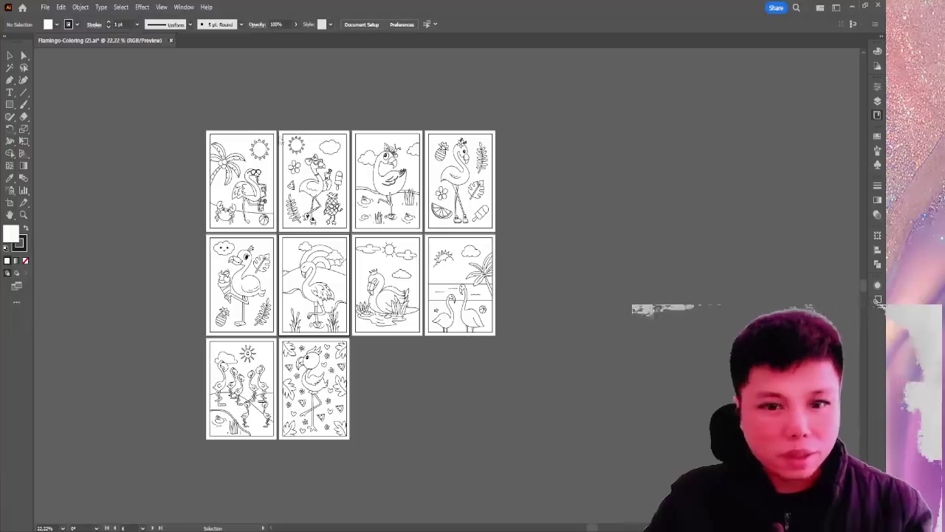
{"action": "left_click", "coordinate": [879, 6]}
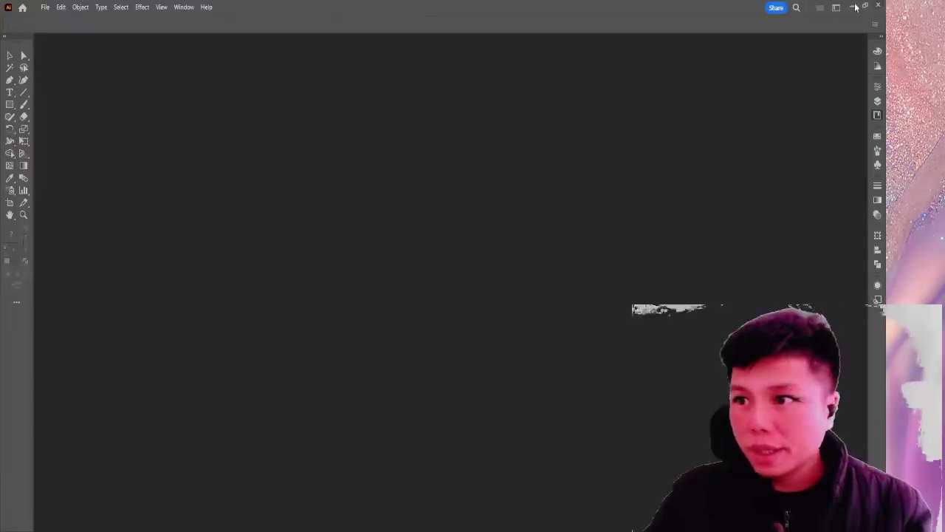
{"action": "left_click", "coordinate": [853, 8]}
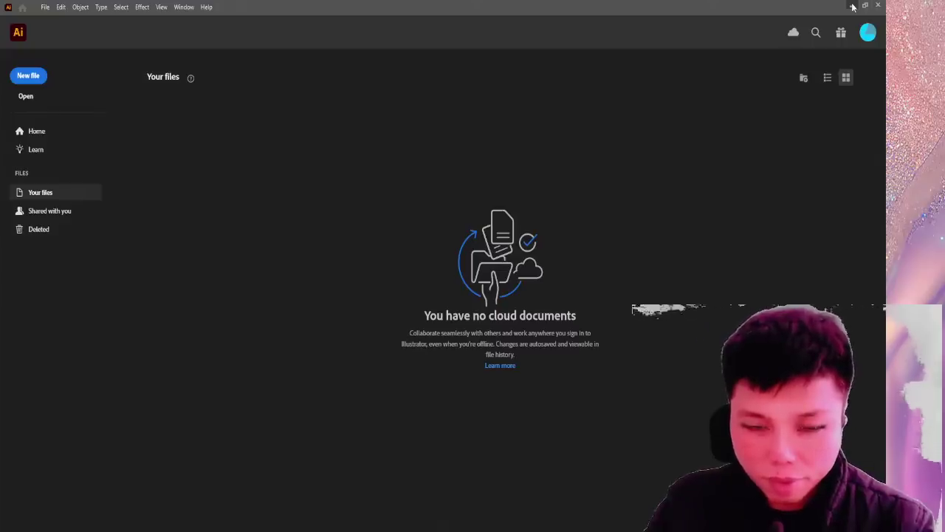
{"action": "left_click", "coordinate": [853, 6]}
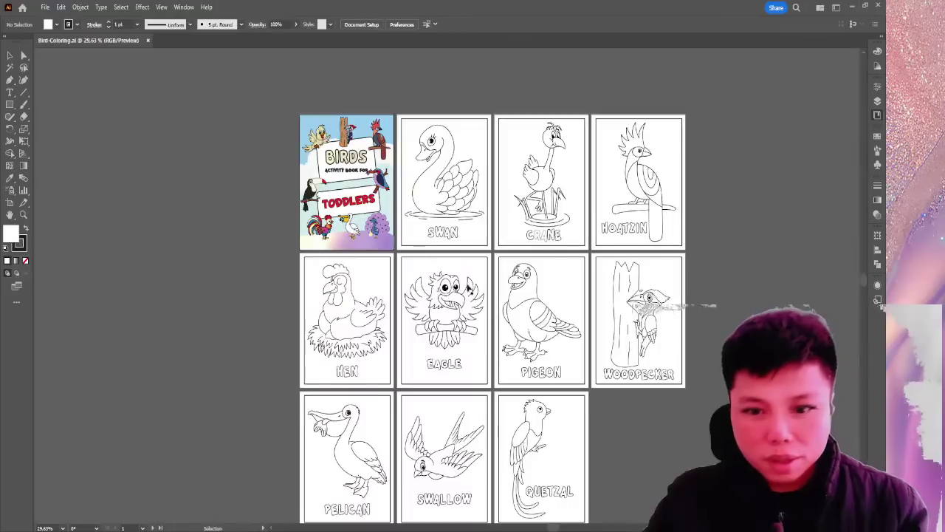
Review the cover and labeled bird pages in Bird-Coloring.ai, close the document and minimize the program.
{"action": "left_click_drag", "start_coordinate": [253, 144], "coordinate": [146, 75]}
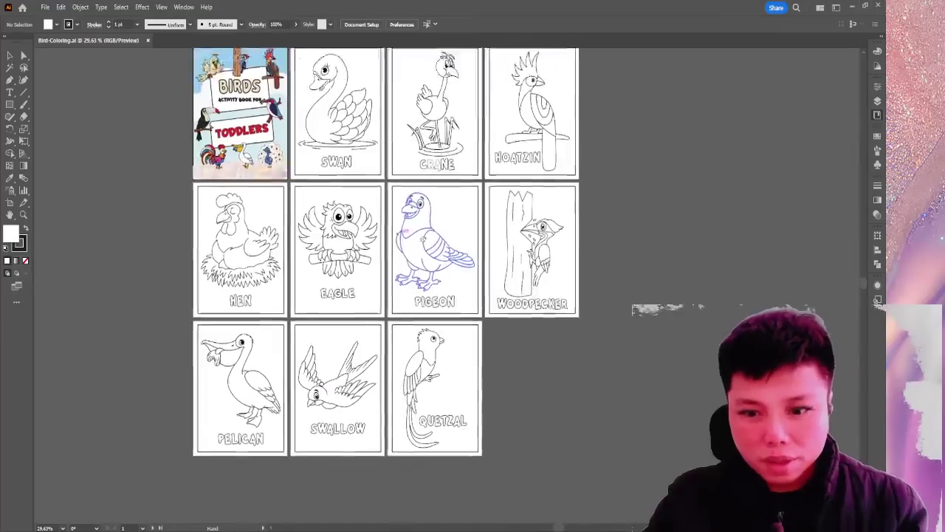
{"action": "left_click_drag", "start_coordinate": [551, 346], "coordinate": [511, 321]}
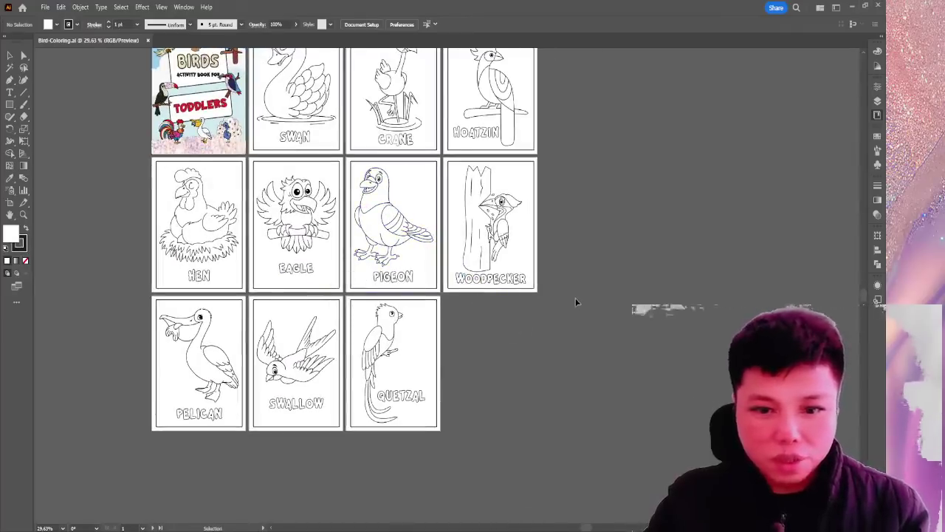
{"action": "scroll", "coordinate": [512, 227], "scroll_direction": "up", "scroll_amount": 2}
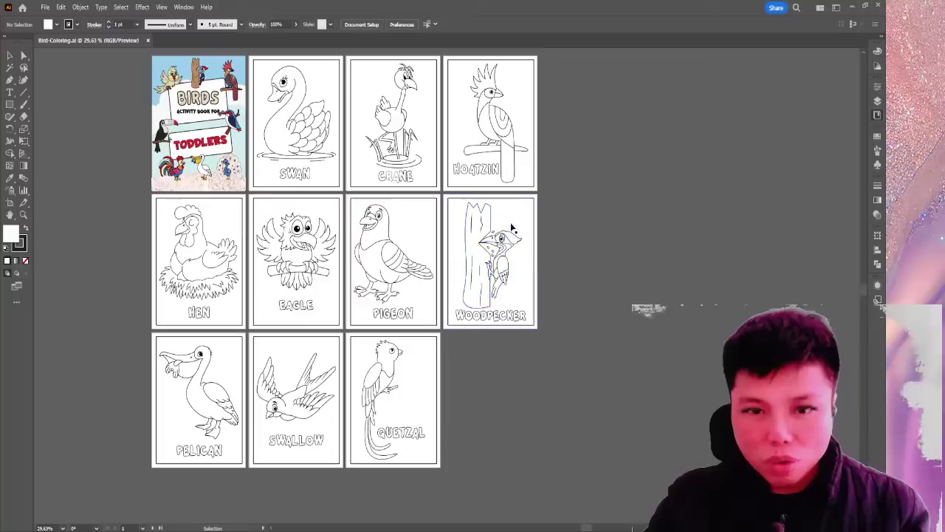
{"action": "scroll", "coordinate": [511, 228], "scroll_direction": "up", "scroll_amount": 1}
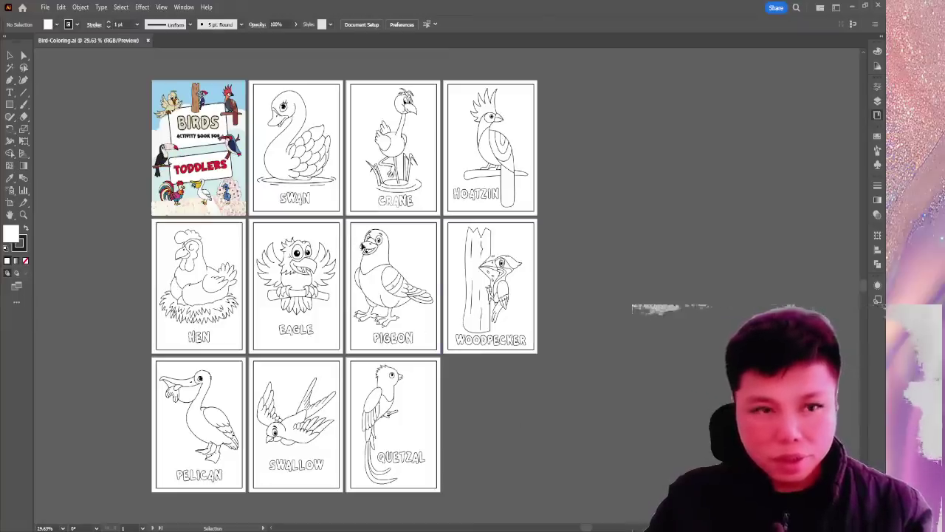
{"action": "left_click", "coordinate": [148, 40]}
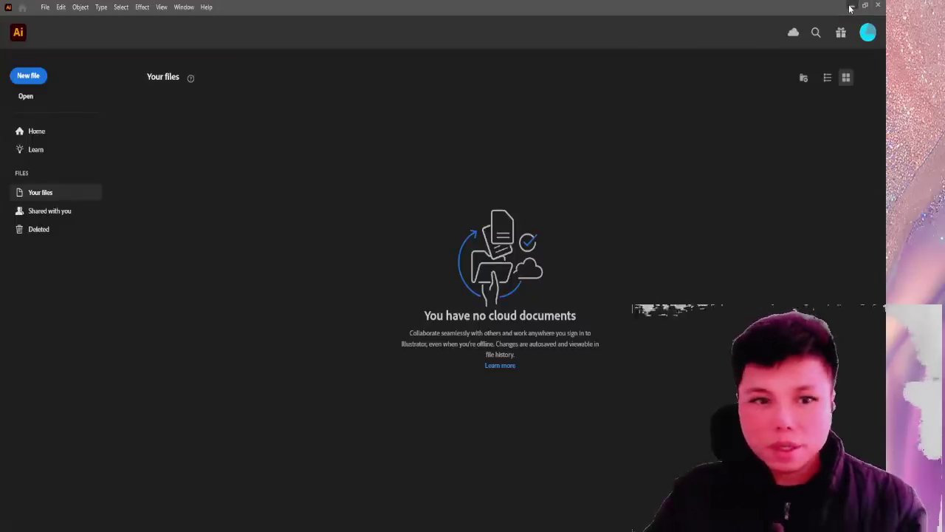
{"action": "left_click", "coordinate": [851, 7]}
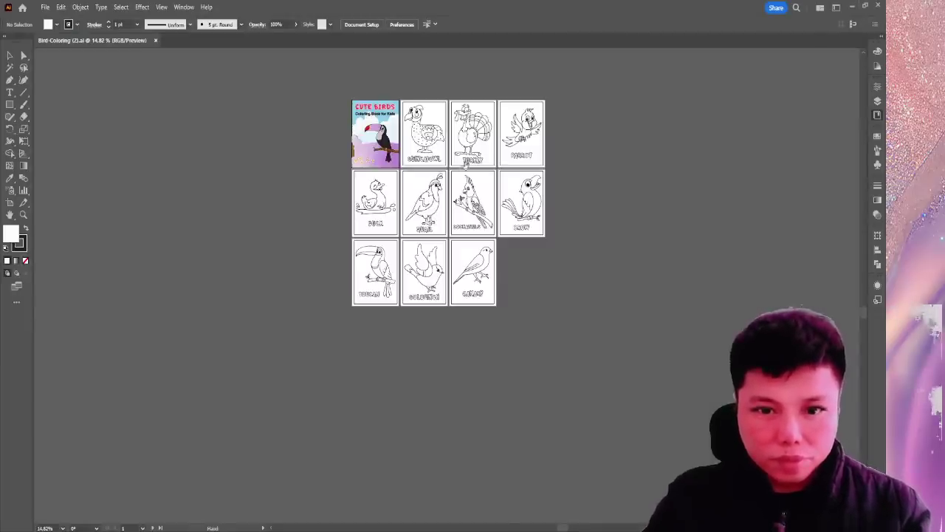
Examine the Cute Birds cover and coloring pages in Bird-Coloring (2).ai, close the document and minimize the program.
{"action": "scroll", "coordinate": [371, 191], "scroll_direction": "up", "scroll_amount": 3}
{"action": "left_click_drag", "start_coordinate": [372, 190], "coordinate": [490, 247]}
{"action": "scroll", "coordinate": [495, 250], "scroll_direction": "up", "scroll_amount": 1}
{"action": "scroll", "coordinate": [501, 252], "scroll_direction": "up", "scroll_amount": 1}
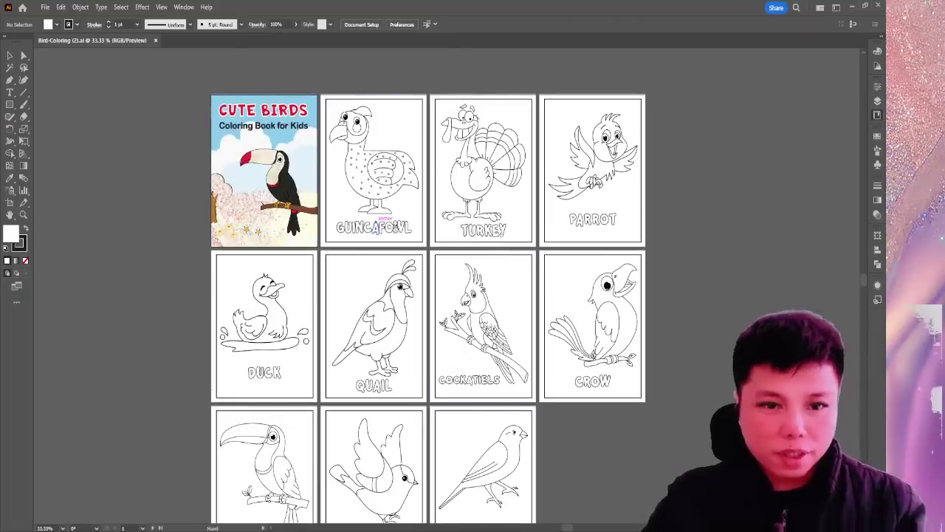
{"action": "scroll", "coordinate": [344, 222], "scroll_direction": "right", "scroll_amount": 3}
{"action": "scroll", "coordinate": [344, 222], "scroll_direction": "down", "scroll_amount": 1}
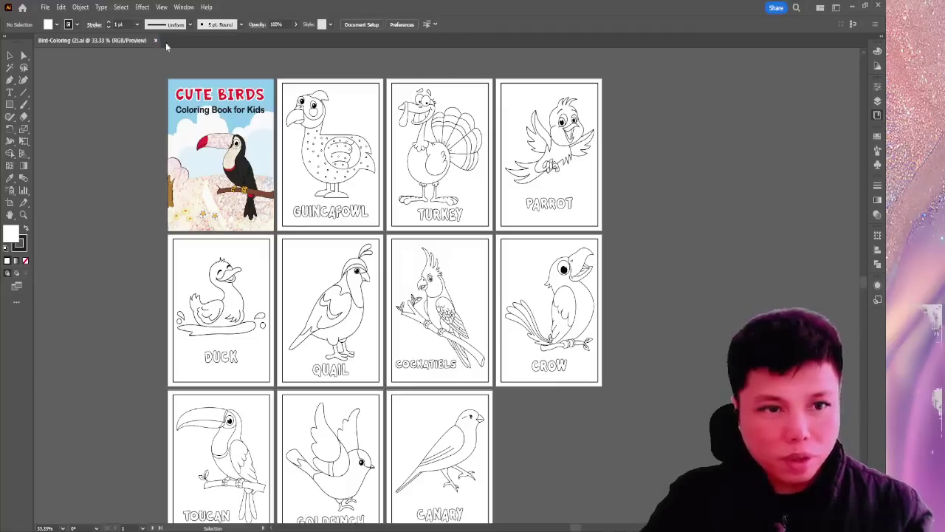
{"action": "scroll", "coordinate": [383, 188], "scroll_direction": "right", "scroll_amount": 1}
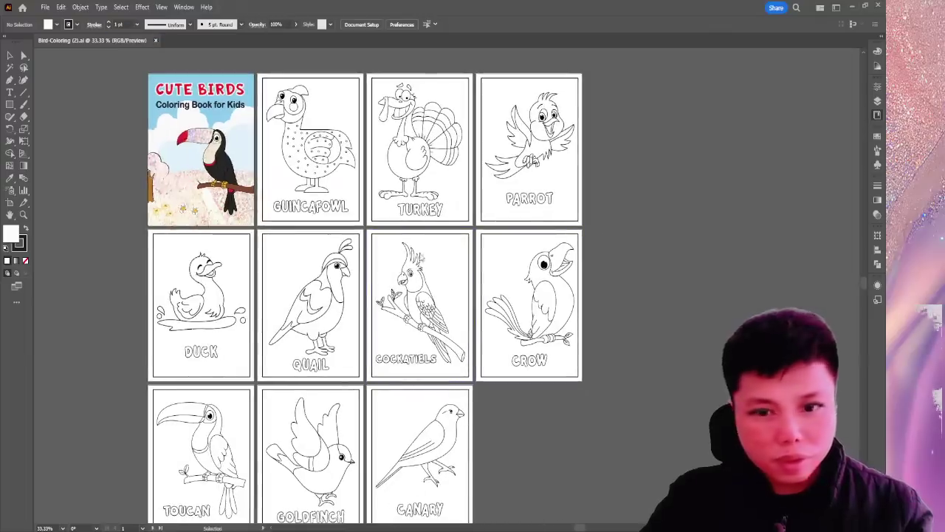
{"action": "left_click", "coordinate": [157, 40]}
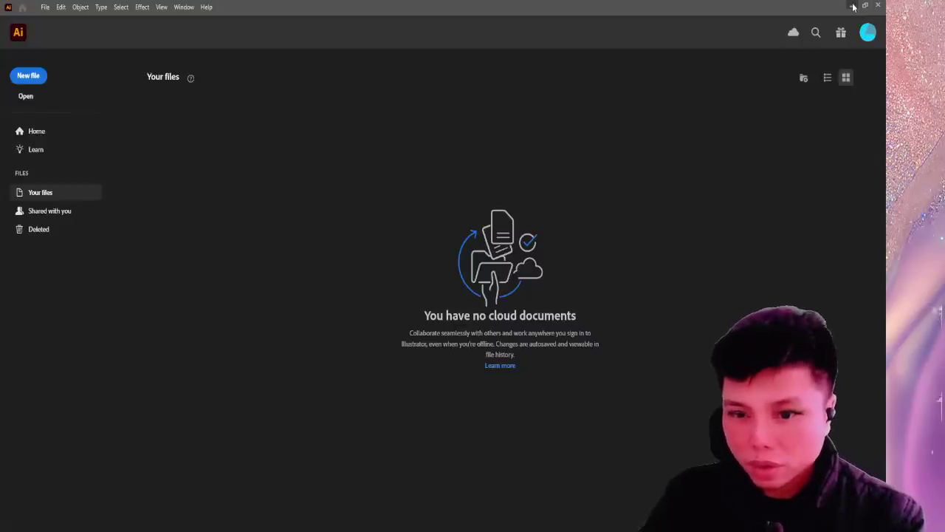
{"action": "left_click", "coordinate": [853, 7]}
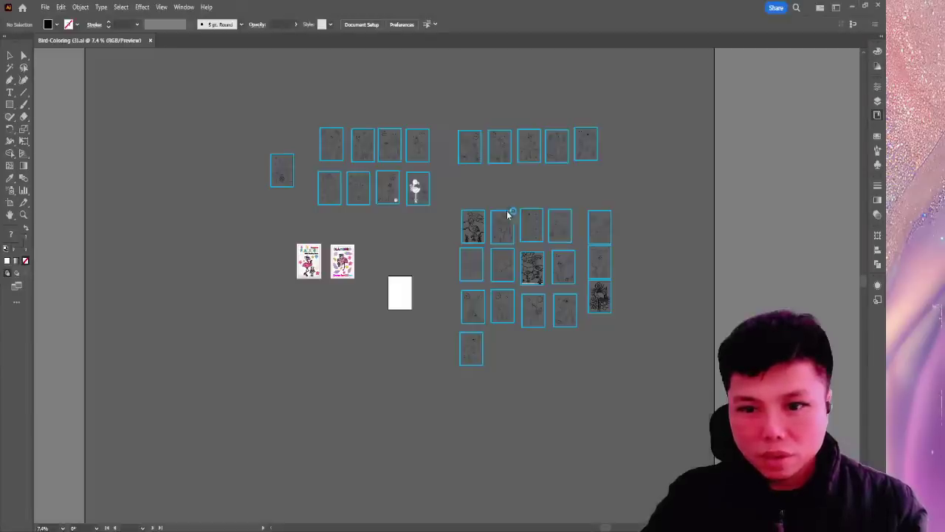
Delete the two colored flamingo cover designs near the blank artboard in Bird-Coloring (3).ai.
{"action": "scroll", "coordinate": [580, 251], "scroll_direction": "up", "scroll_amount": 3}
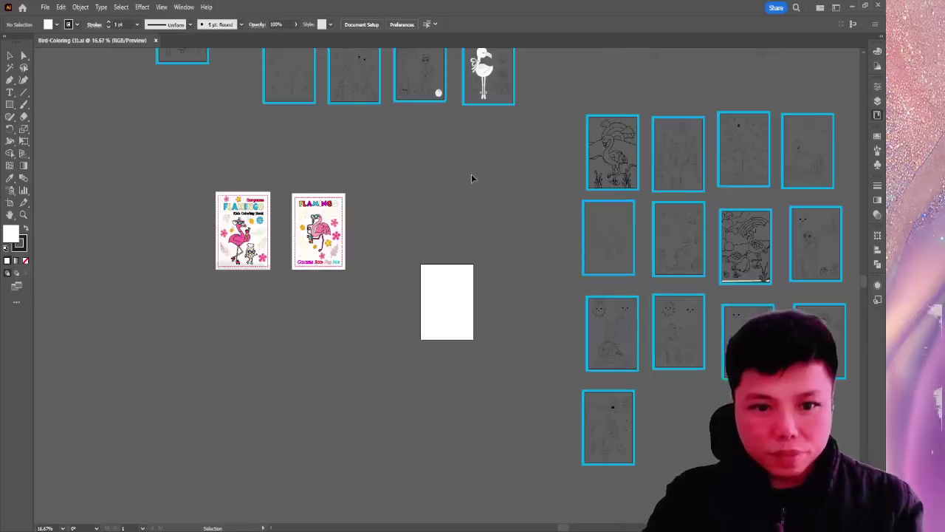
{"action": "left_click_drag", "start_coordinate": [471, 173], "coordinate": [218, 243]}
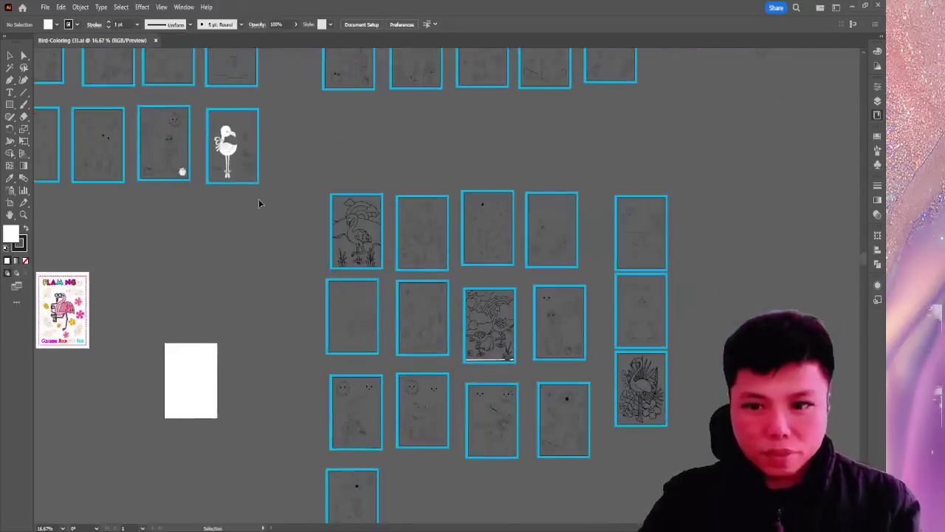
{"action": "scroll", "coordinate": [258, 201], "scroll_direction": "down", "scroll_amount": 2}
{"action": "scroll", "coordinate": [261, 201], "scroll_direction": "right", "scroll_amount": 5}
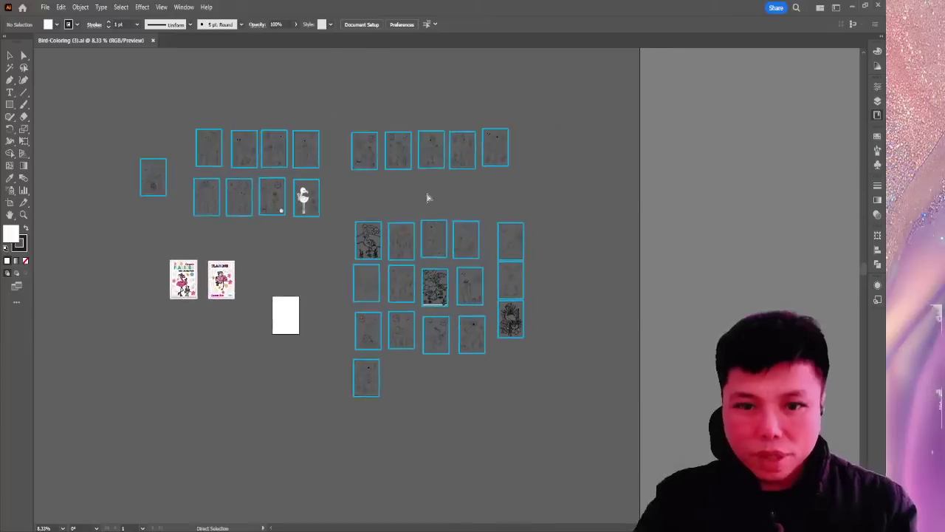
{"action": "scroll", "coordinate": [428, 199], "scroll_direction": "up", "scroll_amount": 2}
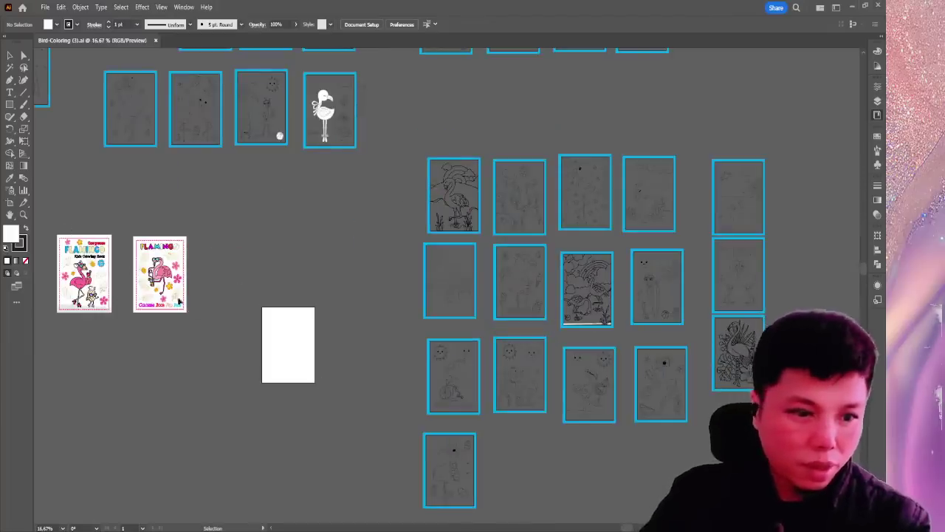
{"action": "scroll", "coordinate": [211, 257], "scroll_direction": "up", "scroll_amount": 1}
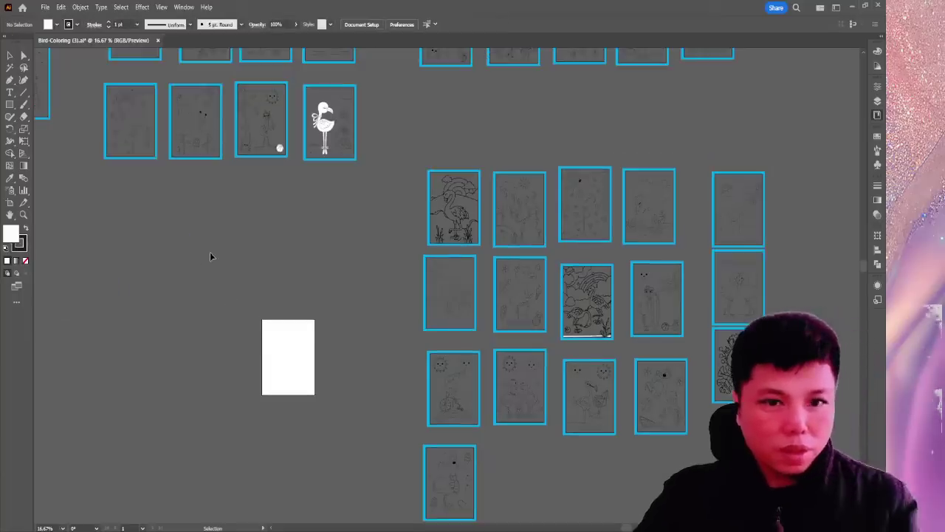
Create Letter-size artboards fitted to the first coloring page of the upper-left group's top row and to the lone page beside that group.
{"action": "key", "text": "ctrl+minus"}
{"action": "left_click", "coordinate": [148, 141]}
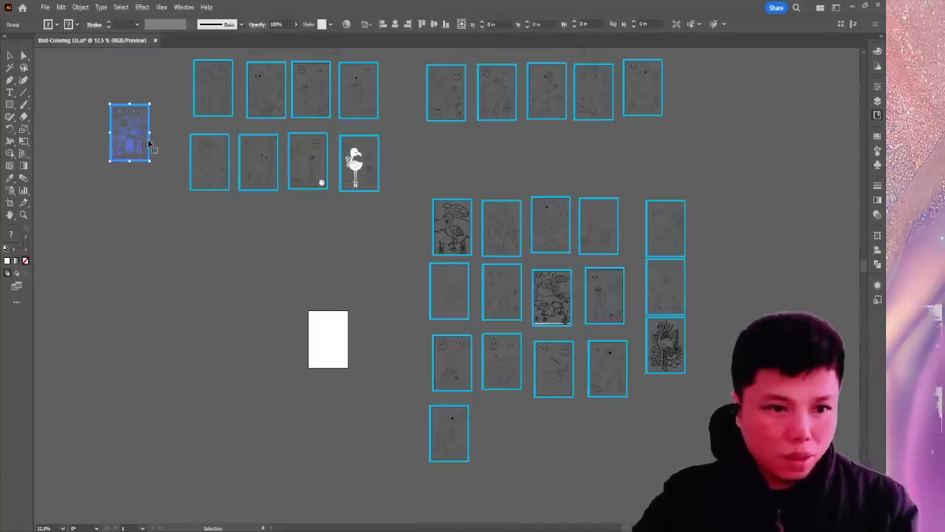
{"action": "left_click", "coordinate": [115, 207]}
{"action": "key", "text": "shift+o"}
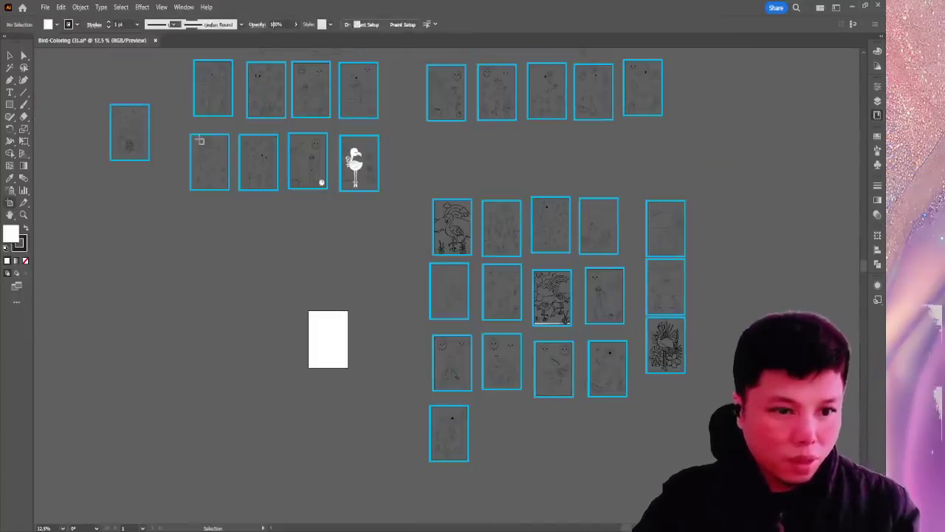
{"action": "left_click", "coordinate": [152, 159]}
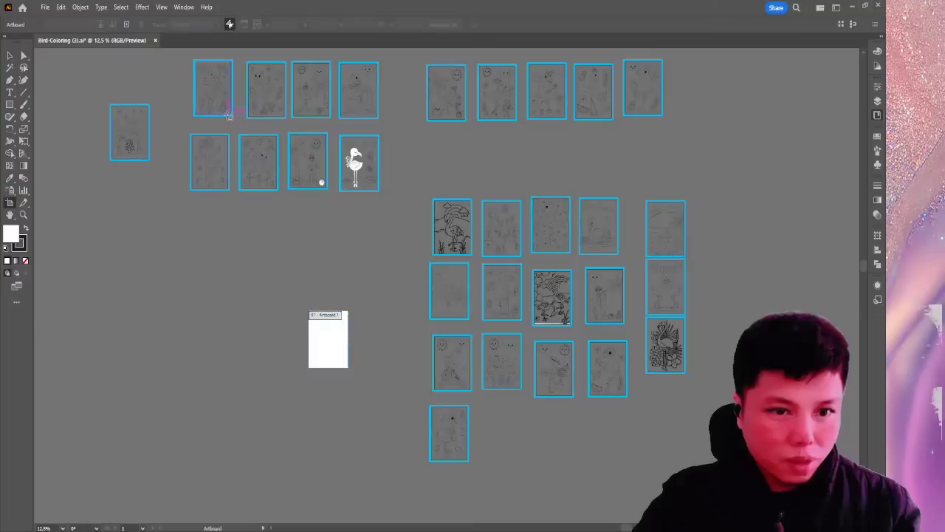
{"action": "left_click", "coordinate": [230, 115]}
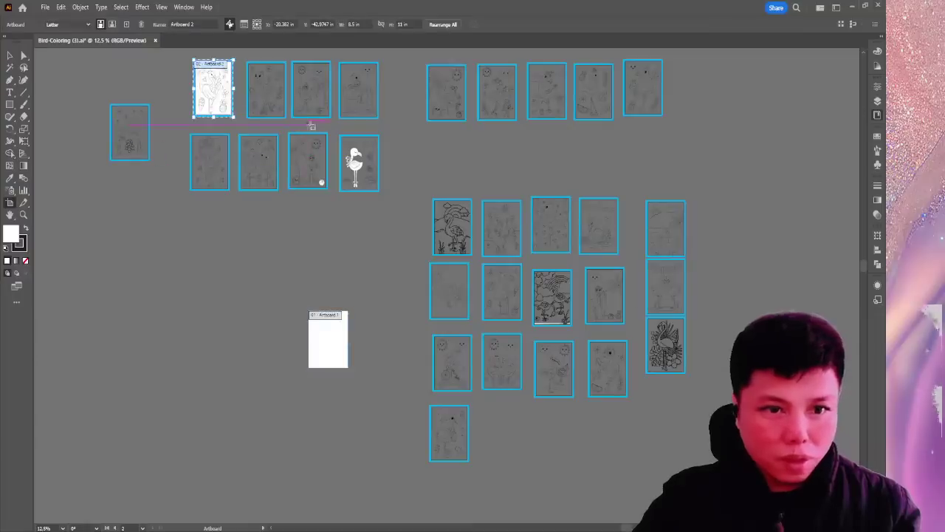
{"action": "left_click", "coordinate": [147, 157]}
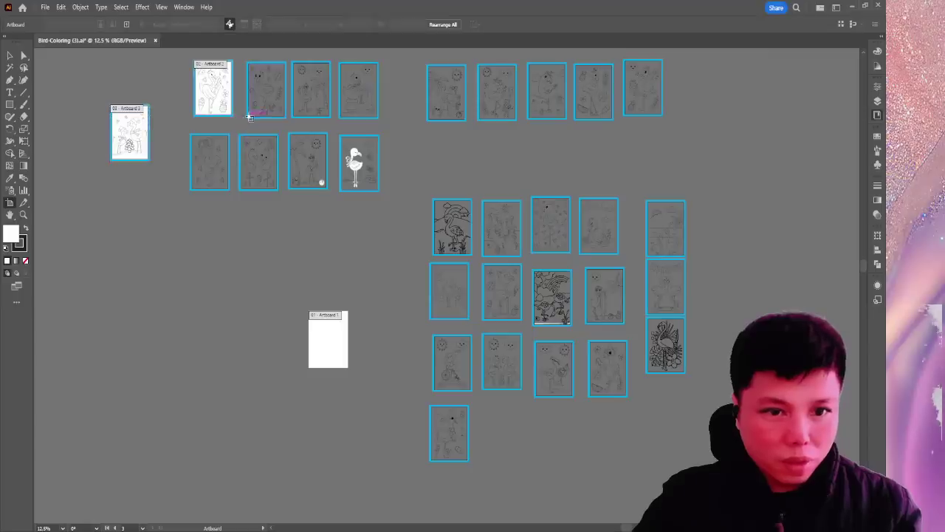
Add fitted artboards around the remaining three coloring pages in the upper-left group's top row.
{"action": "left_click", "coordinate": [252, 116]}
{"action": "left_click", "coordinate": [299, 119]}
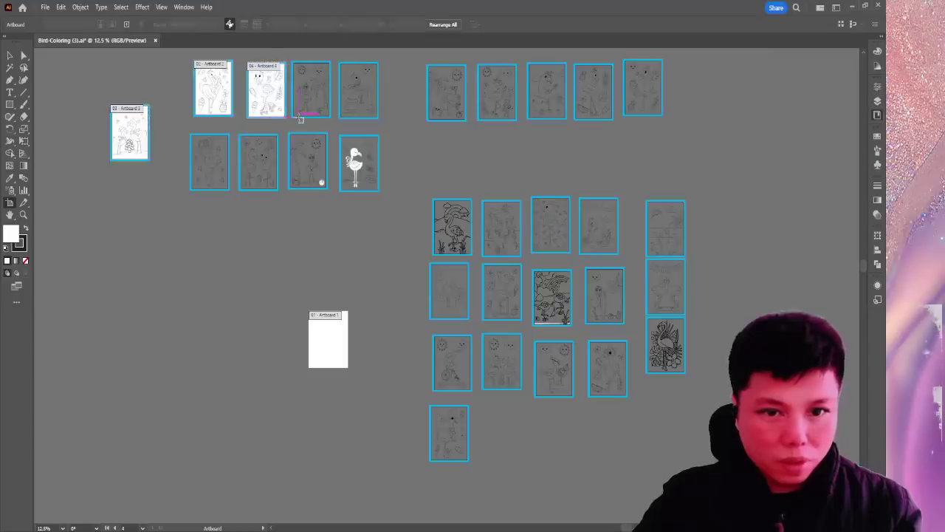
{"action": "left_click", "coordinate": [310, 117]}
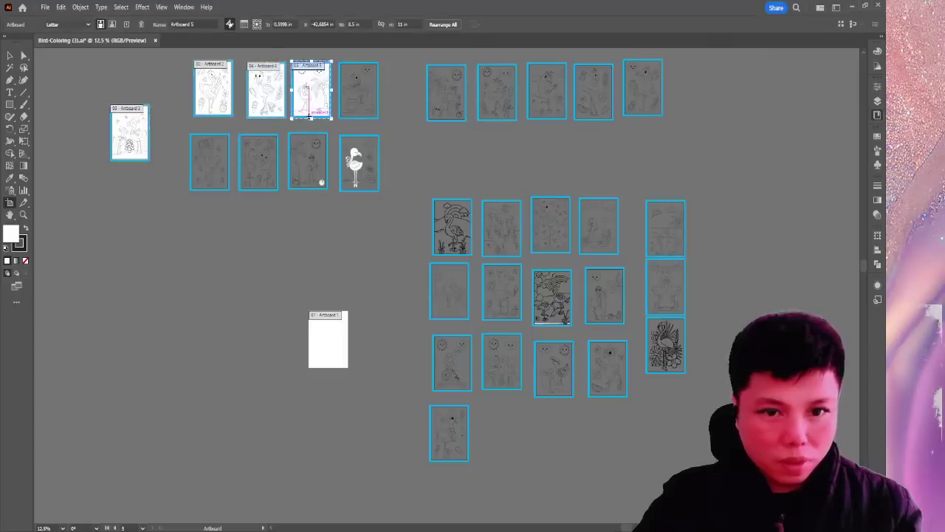
{"action": "left_click", "coordinate": [377, 101]}
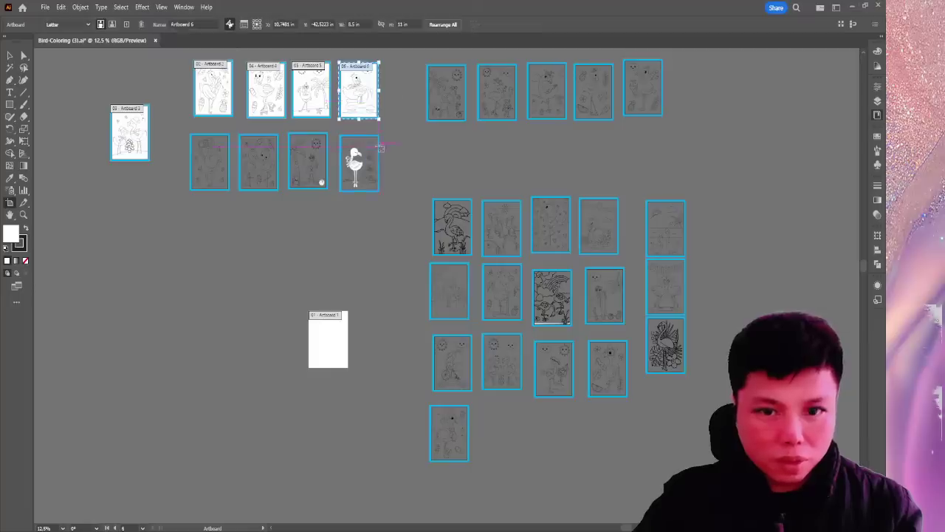
Add fitted artboards around the last three coloring pages in the upper-left group's second row, working from right to left.
{"action": "left_click", "coordinate": [378, 143]}
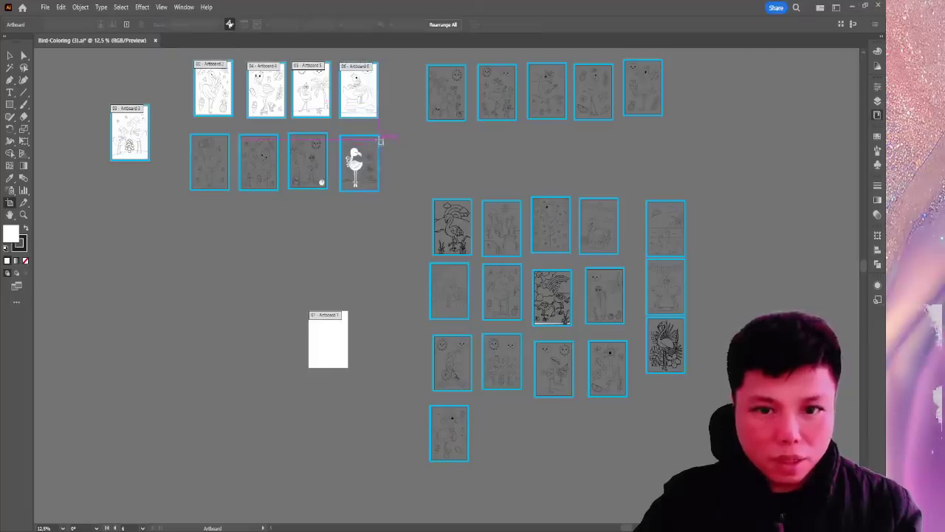
{"action": "left_click", "coordinate": [380, 140]}
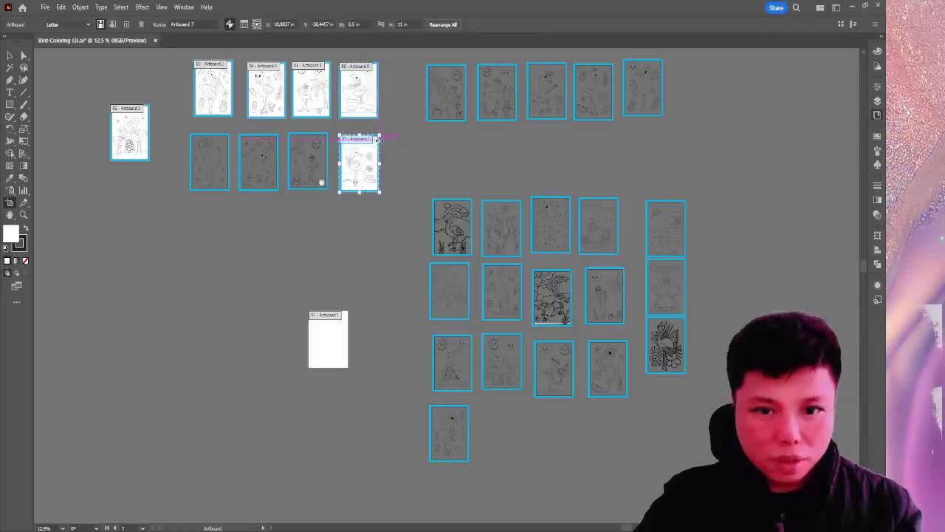
{"action": "left_click", "coordinate": [327, 137]}
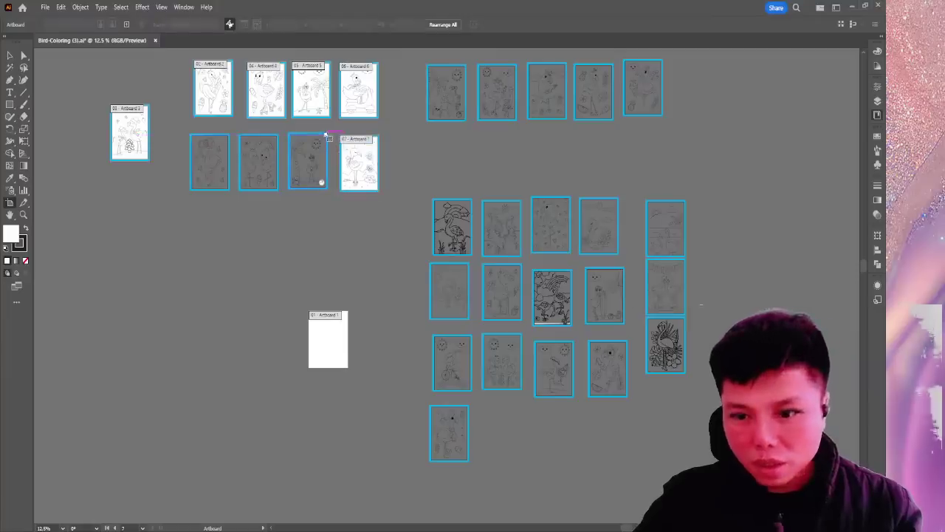
{"action": "left_click", "coordinate": [328, 145]}
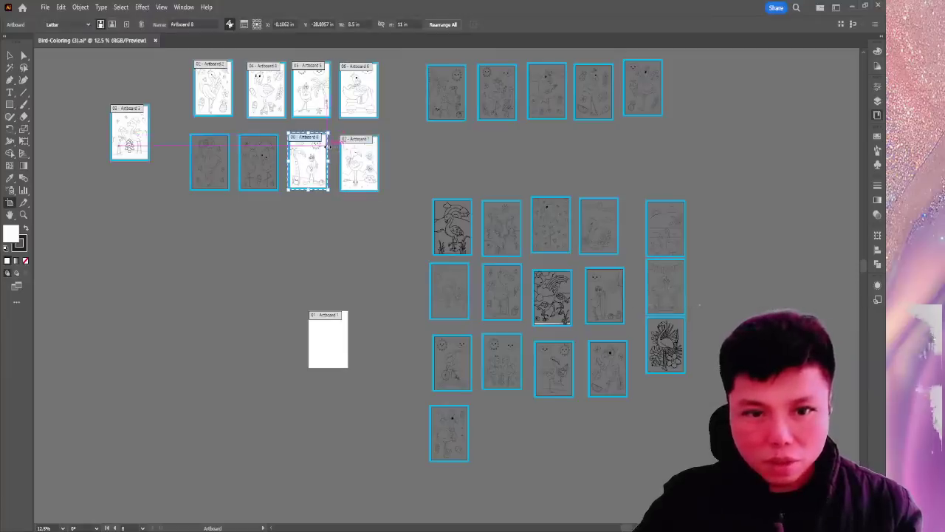
{"action": "left_click", "coordinate": [280, 151]}
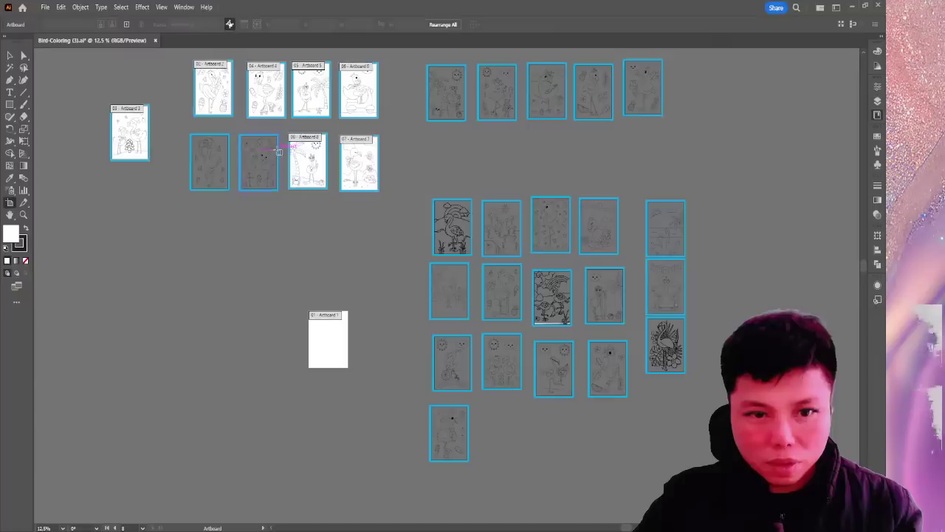
{"action": "left_click", "coordinate": [276, 153]}
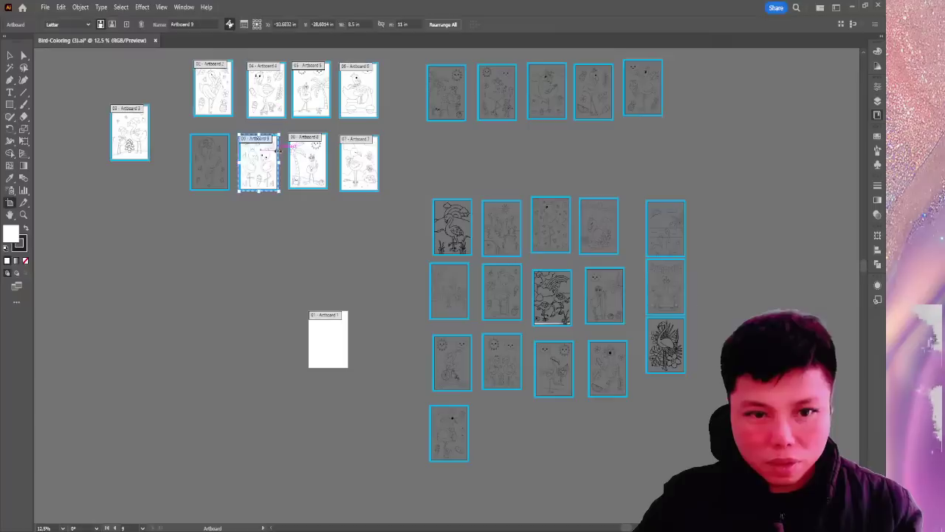
Add fitted artboards around the last uncovered page in the upper-left group's second row and the first page of the upper-right row.
{"action": "left_click", "coordinate": [231, 162]}
{"action": "left_click", "coordinate": [226, 159]}
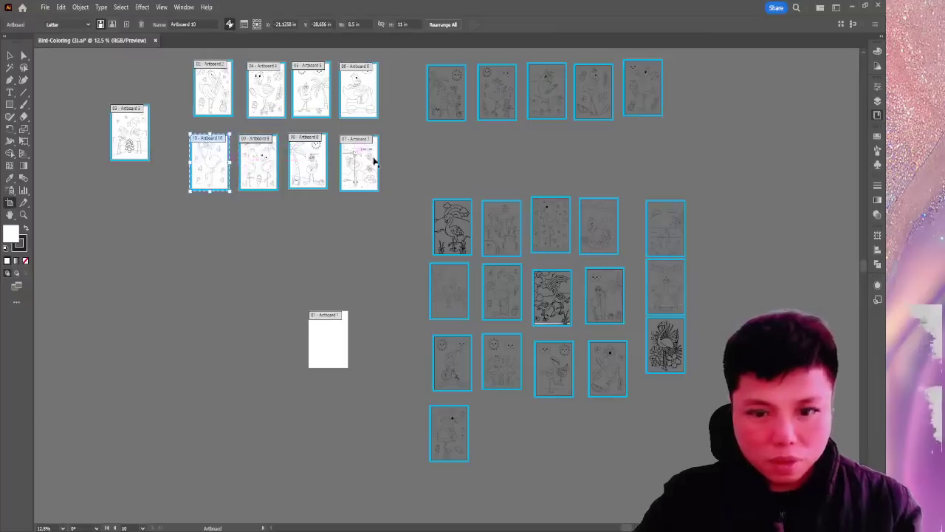
{"action": "left_click_drag", "start_coordinate": [464, 158], "coordinate": [279, 207]}
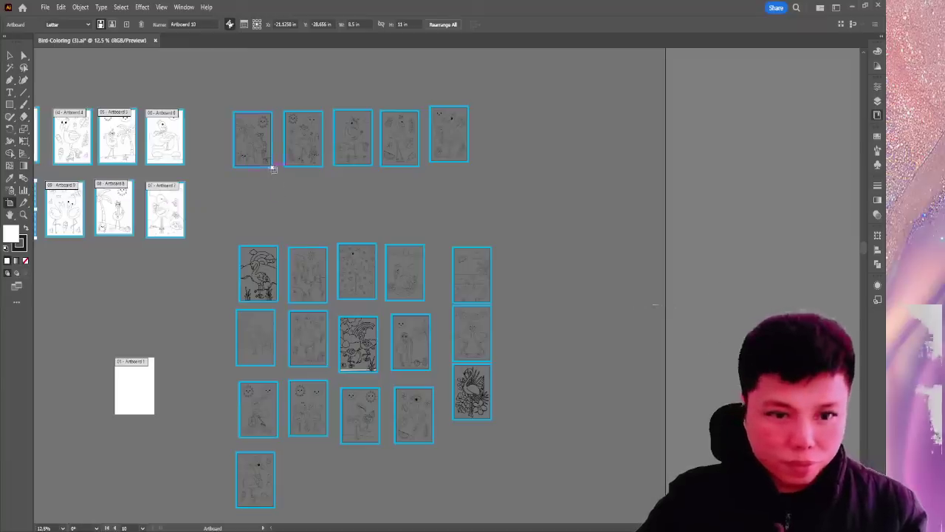
{"action": "left_click_drag", "start_coordinate": [273, 169], "coordinate": [273, 163]}
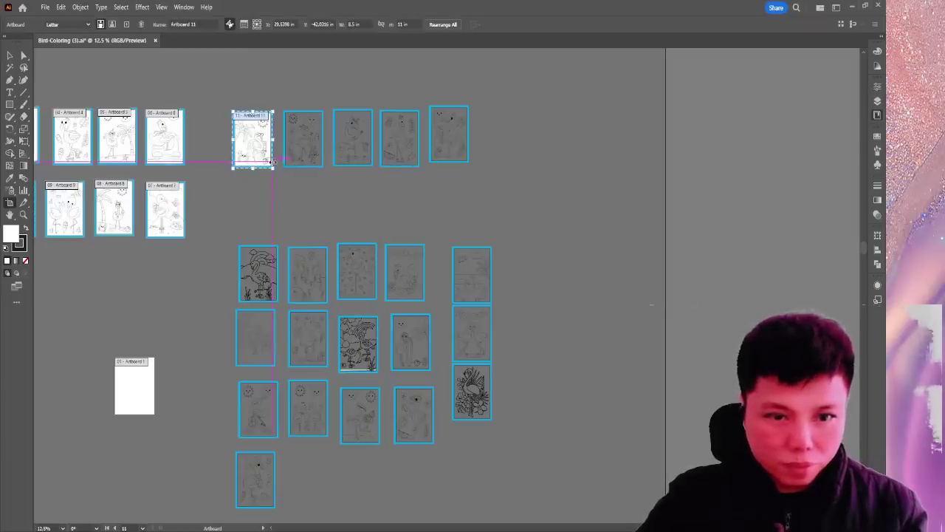
Add fitted artboards around the remaining four coloring pages of the upper-right row, working from left to right.
{"action": "left_click", "coordinate": [323, 161]}
{"action": "key", "text": "ctrl+="}
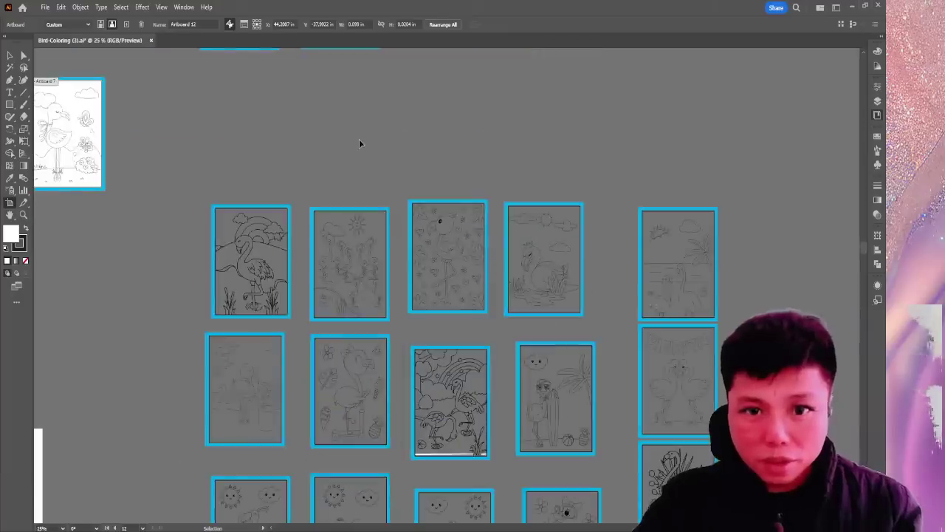
{"action": "scroll", "coordinate": [379, 148], "scroll_direction": "up", "scroll_amount": 4}
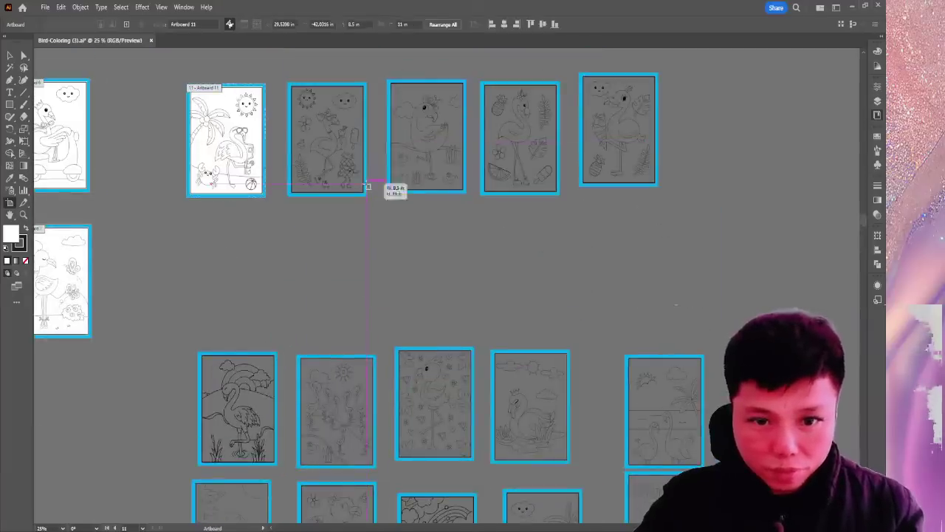
{"action": "left_click_drag", "start_coordinate": [367, 186], "coordinate": [367, 186]}
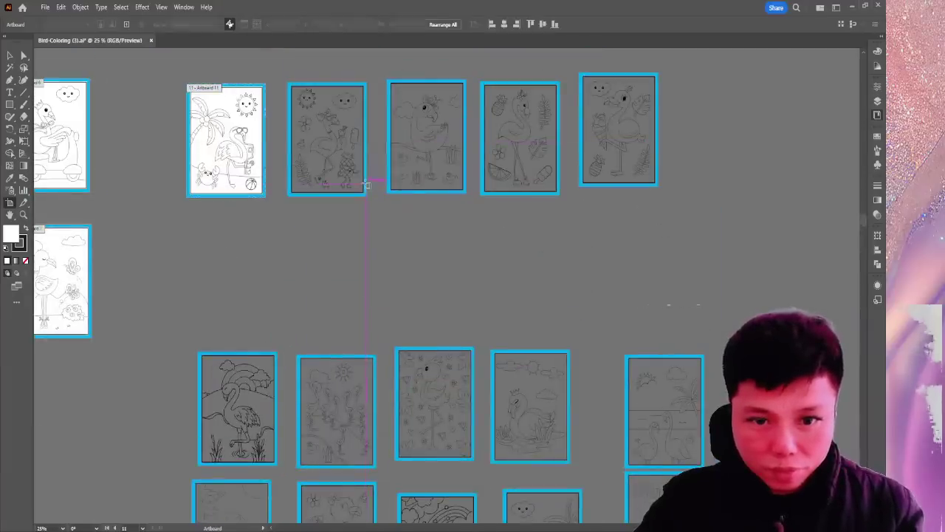
{"action": "left_click_drag", "start_coordinate": [467, 182], "coordinate": [478, 180]}
{"action": "left_click", "coordinate": [482, 180]}
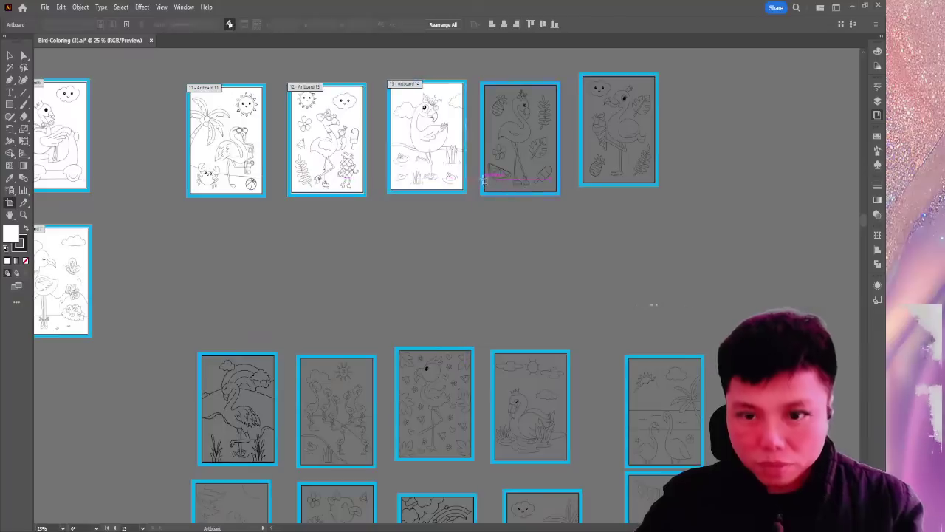
{"action": "left_click", "coordinate": [483, 179]}
{"action": "scroll", "coordinate": [595, 224], "scroll_direction": "right", "scroll_amount": 3}
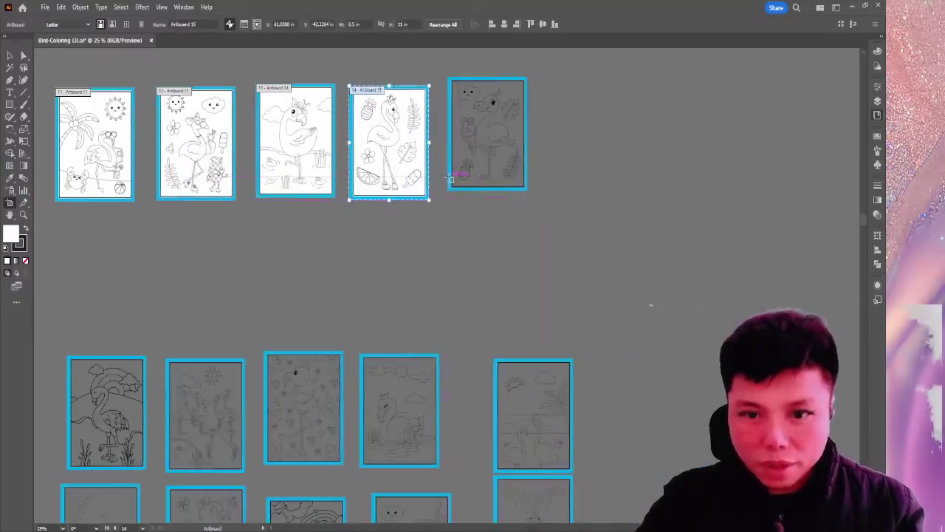
{"action": "left_click", "coordinate": [449, 178]}
Add fitted artboards around the top page of the far-right column and the fourth page in the lower group's top row.
{"action": "scroll", "coordinate": [453, 204], "scroll_direction": "down", "scroll_amount": 3}
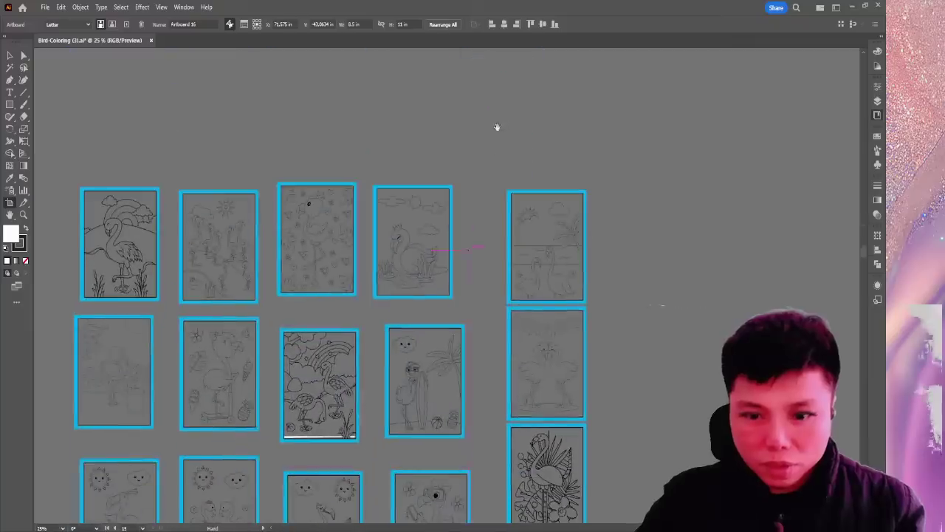
{"action": "left_click_drag", "start_coordinate": [509, 201], "coordinate": [509, 201]}
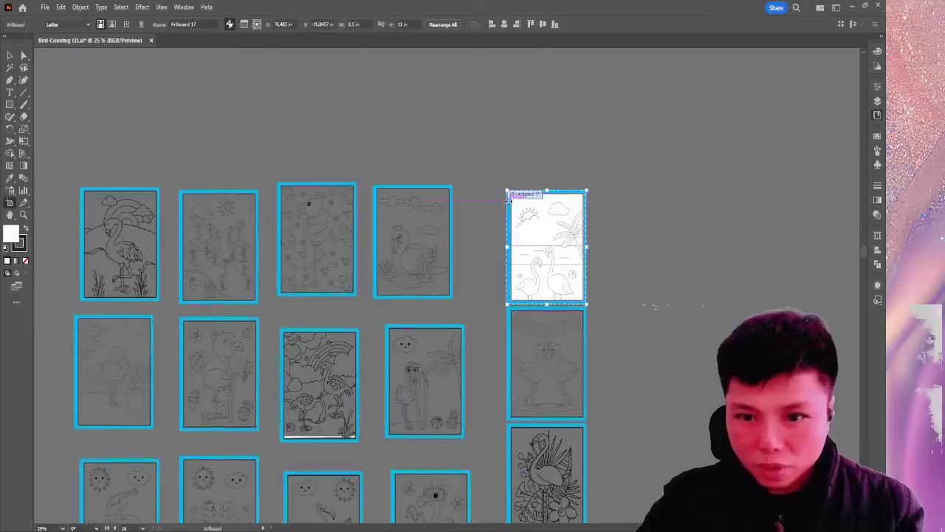
{"action": "left_click", "coordinate": [444, 188]}
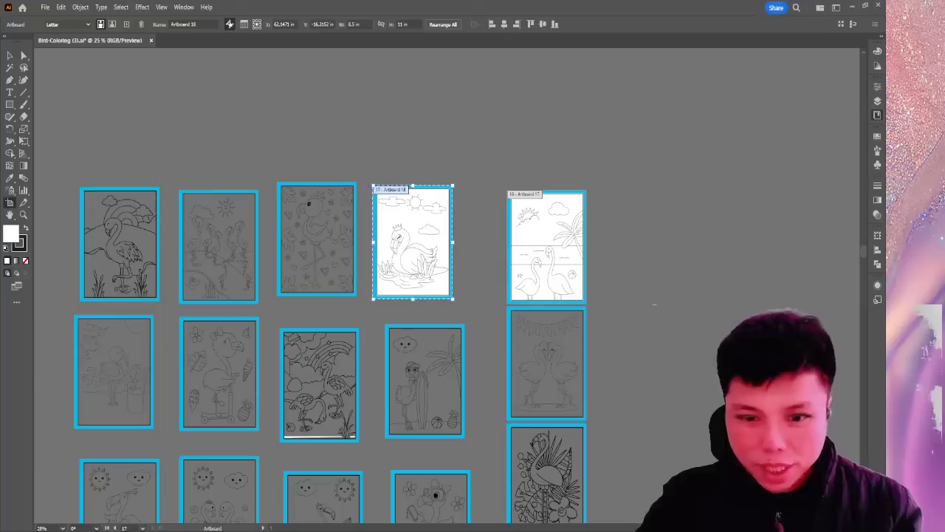
{"action": "scroll", "coordinate": [476, 398], "scroll_direction": "down", "scroll_amount": 1}
Leave artboard editing, close Bird-Coloring (3).ai and minimize the program window.
{"action": "left_click", "coordinate": [10, 56]}
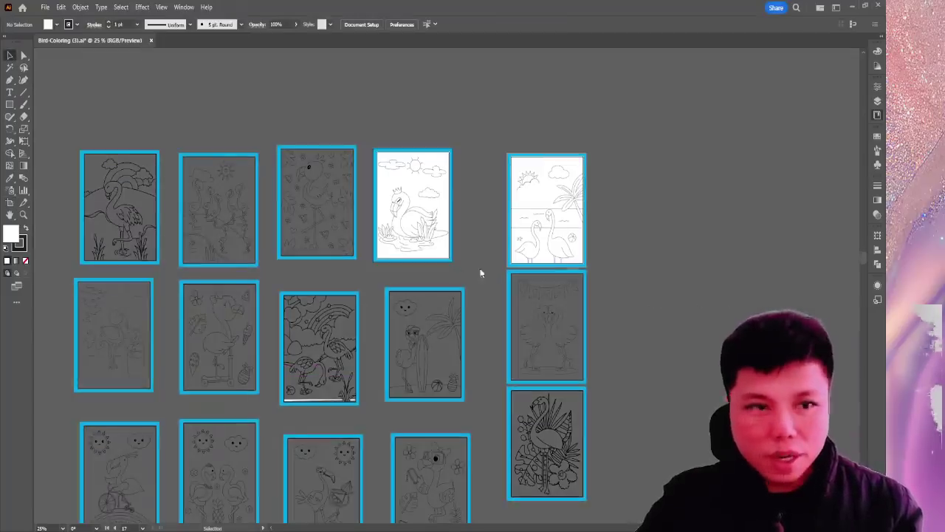
{"action": "key", "text": "ctrl+w"}
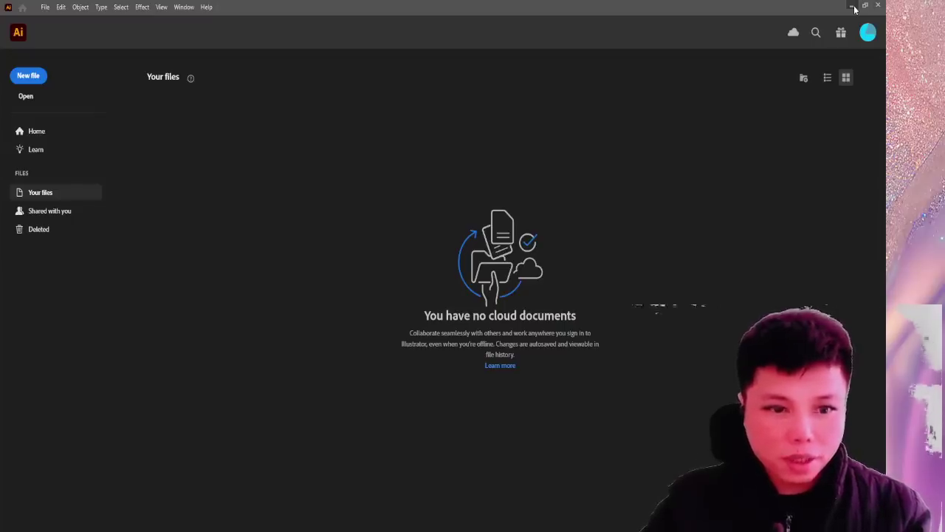
{"action": "left_click", "coordinate": [855, 8]}
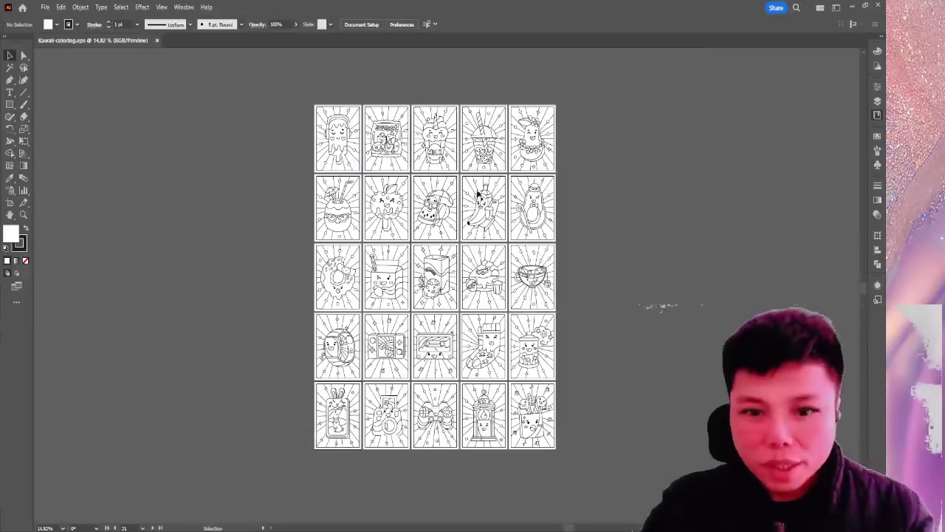
Examine the kawaii coloring pages in Kawaii-coloring.eps at different magnifications, close the file and minimize the program window.
{"action": "key", "text": "ctrl+1"}
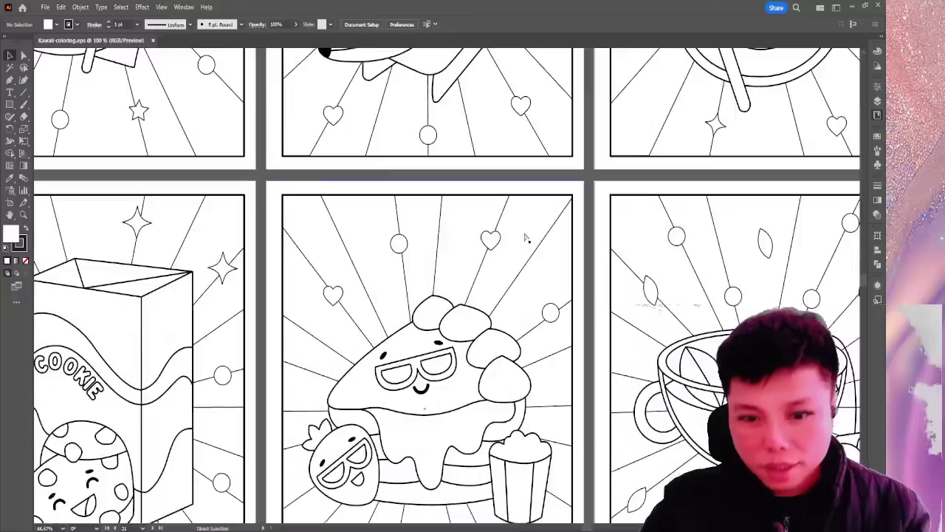
{"action": "key", "text": "ctrl+minus"}
{"action": "key", "text": "ctrl+minus"}
{"action": "key", "text": "ctrl+minus"}
{"action": "scroll", "coordinate": [123, 210], "scroll_direction": "down", "scroll_amount": 1}
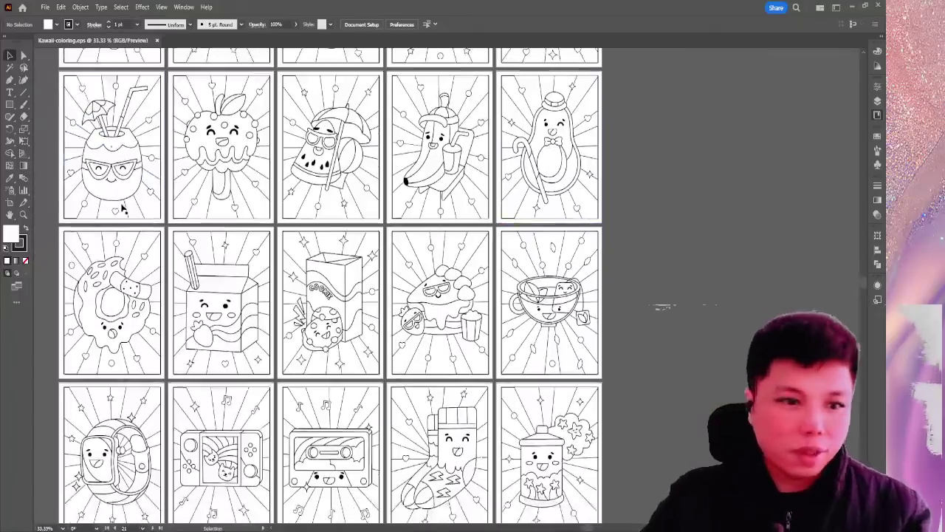
{"action": "scroll", "coordinate": [123, 209], "scroll_direction": "up", "scroll_amount": 1}
{"action": "key", "text": "ctrl+minus"}
{"action": "scroll", "coordinate": [146, 210], "scroll_direction": "down", "scroll_amount": 3}
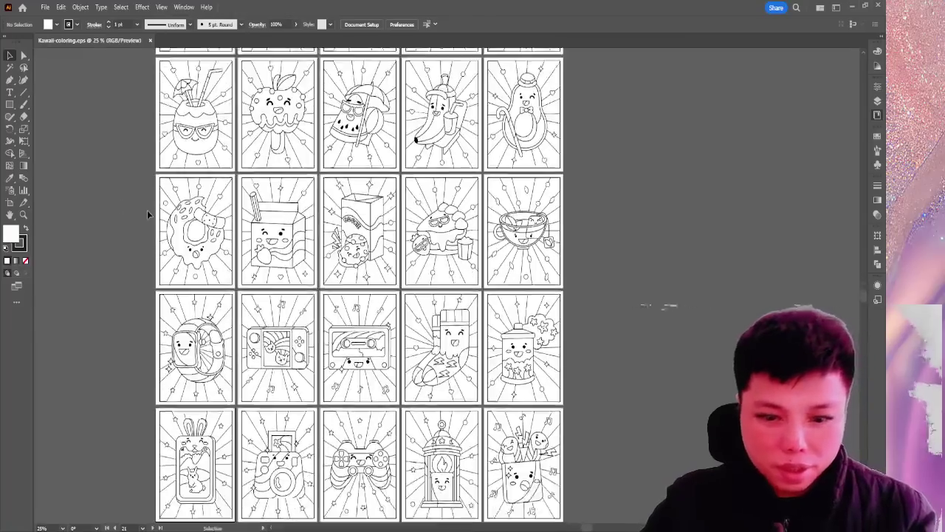
{"action": "scroll", "coordinate": [144, 210], "scroll_direction": "up", "scroll_amount": 3}
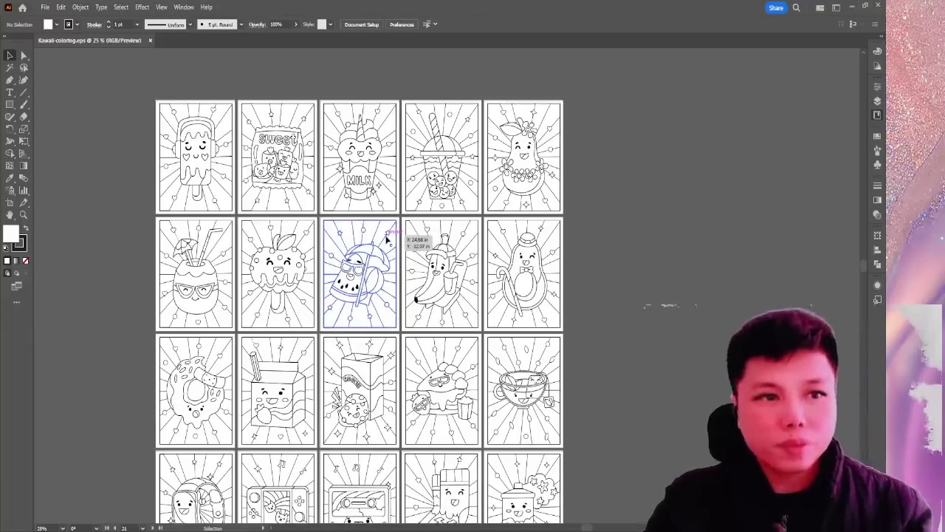
{"action": "left_click", "coordinate": [150, 40]}
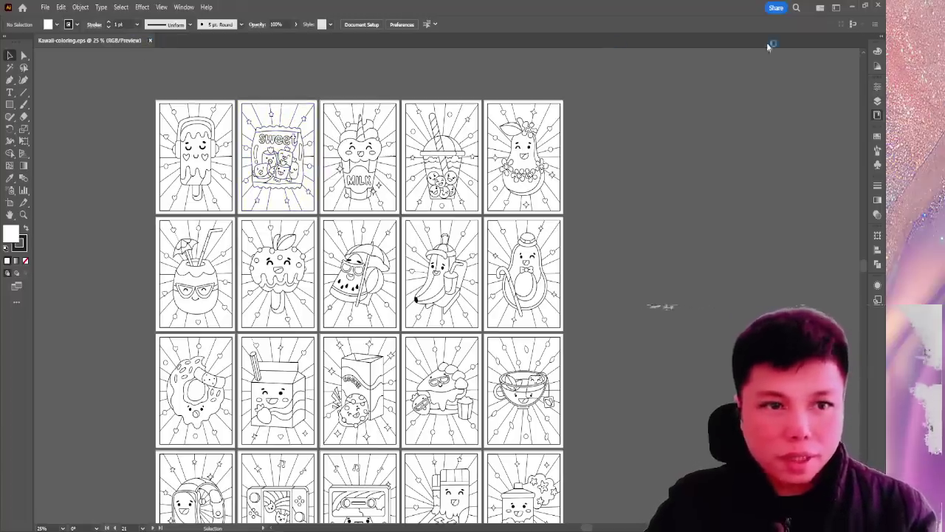
{"action": "left_click", "coordinate": [850, 7]}
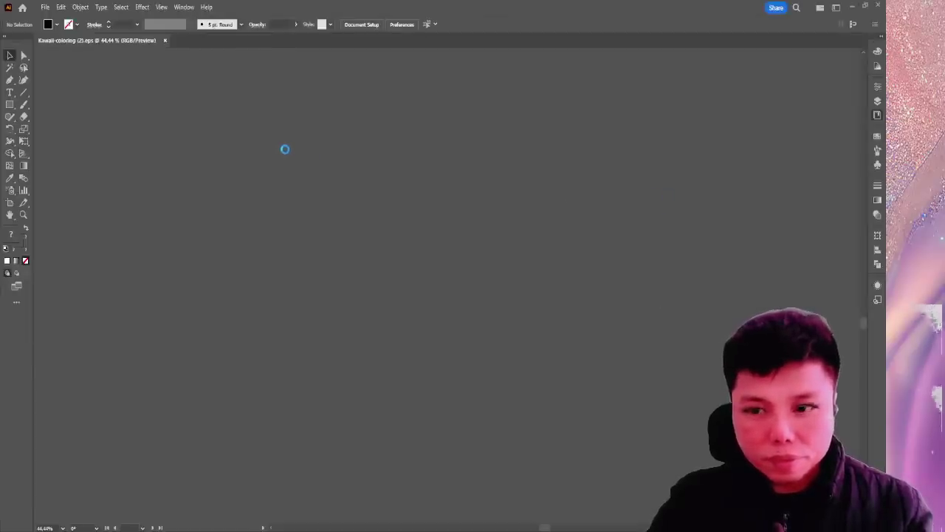
Examine all rows of coloring pages in Kawaii-coloring (2).eps, close the file and minimize the program window.
{"action": "key", "text": "ctrl+minus"}
{"action": "key", "text": "ctrl+minus"}
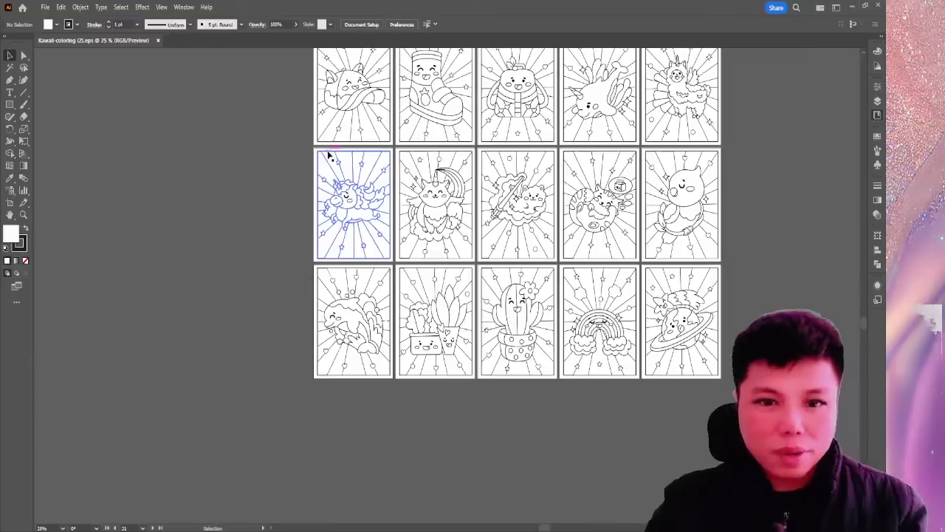
{"action": "left_click_drag", "start_coordinate": [470, 163], "coordinate": [318, 426]}
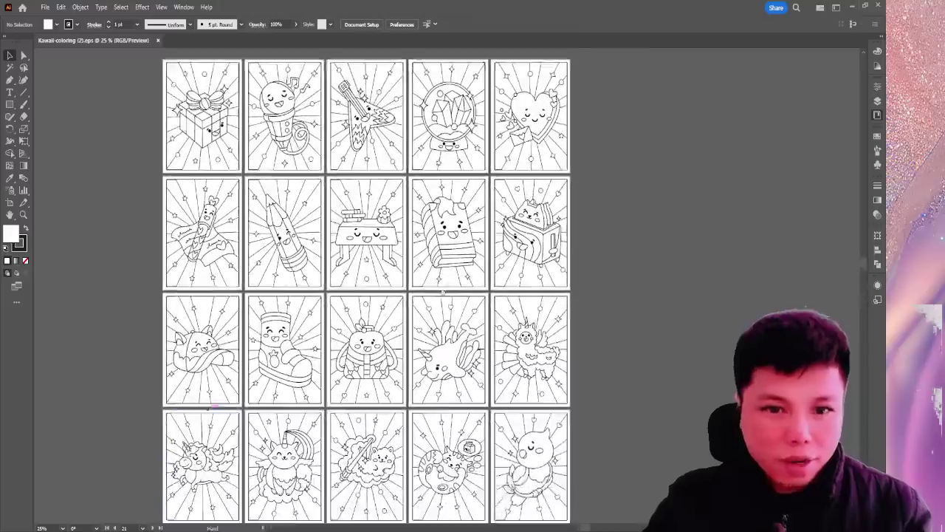
{"action": "left_click_drag", "start_coordinate": [497, 332], "coordinate": [471, 218]}
{"action": "key", "text": "ctrl+plus"}
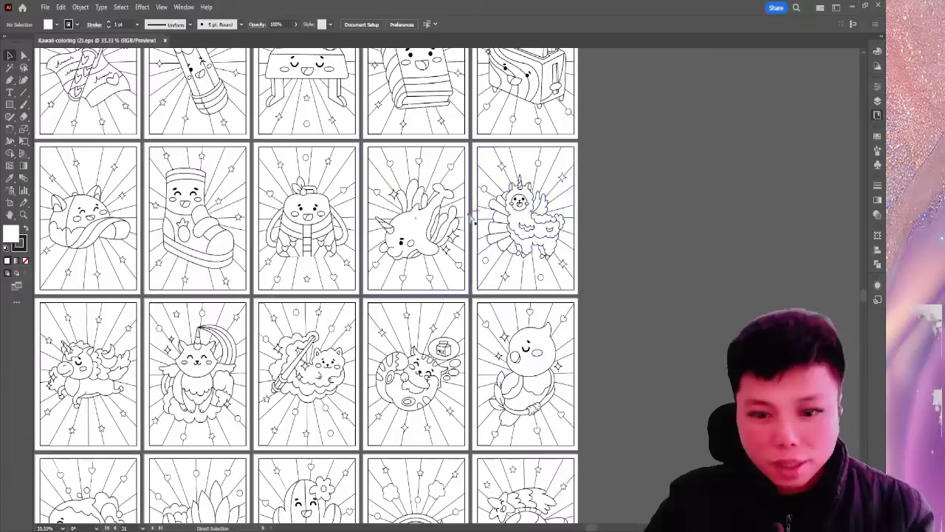
{"action": "scroll", "coordinate": [471, 218], "scroll_direction": "down", "scroll_amount": 2}
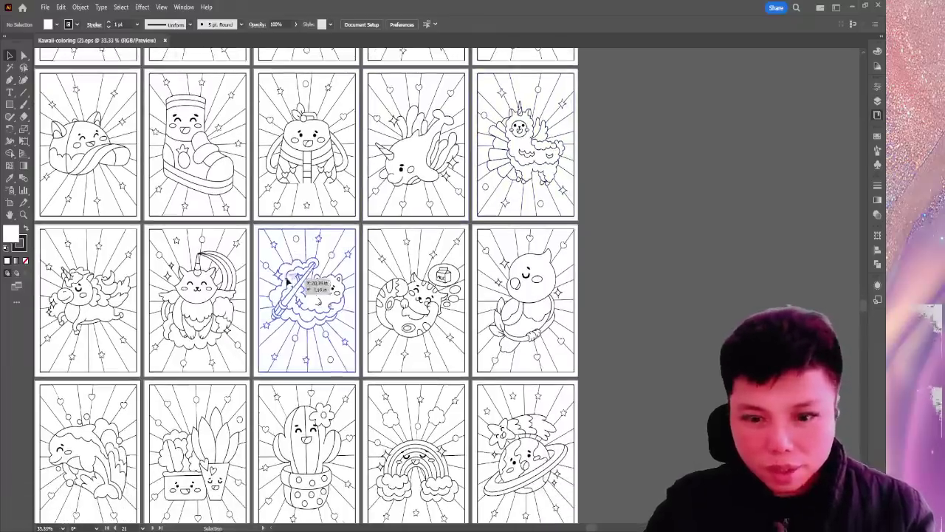
{"action": "scroll", "coordinate": [514, 329], "scroll_direction": "down", "scroll_amount": 2}
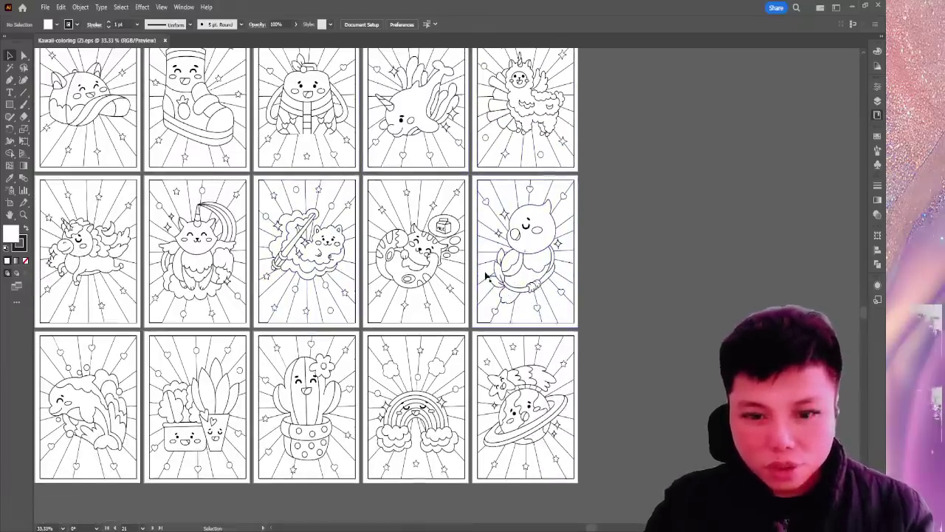
{"action": "scroll", "coordinate": [484, 286], "scroll_direction": "down", "scroll_amount": 2}
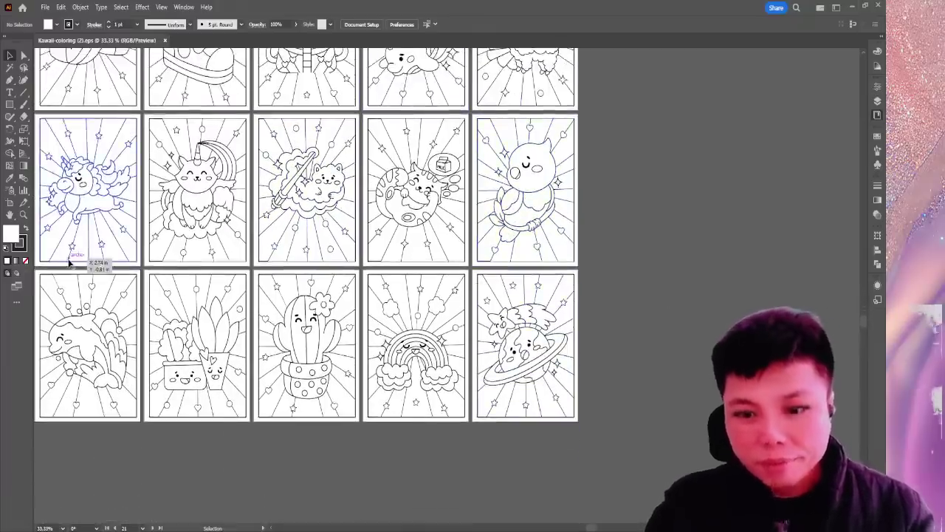
{"action": "left_click_drag", "start_coordinate": [127, 235], "coordinate": [251, 477]}
{"action": "left_click_drag", "start_coordinate": [298, 163], "coordinate": [291, 192]}
{"action": "left_click_drag", "start_coordinate": [261, 132], "coordinate": [246, 205]}
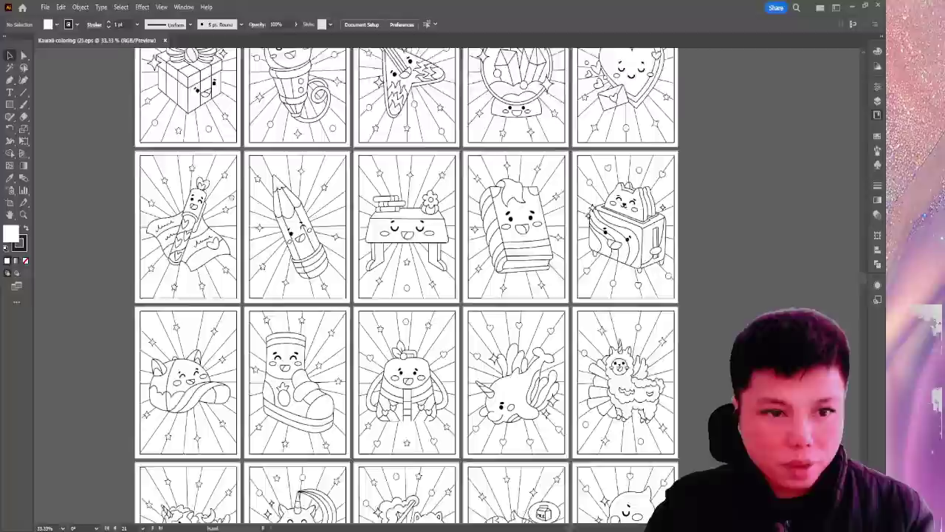
{"action": "left_click_drag", "start_coordinate": [185, 133], "coordinate": [169, 175]}
{"action": "left_click_drag", "start_coordinate": [170, 90], "coordinate": [170, 155]}
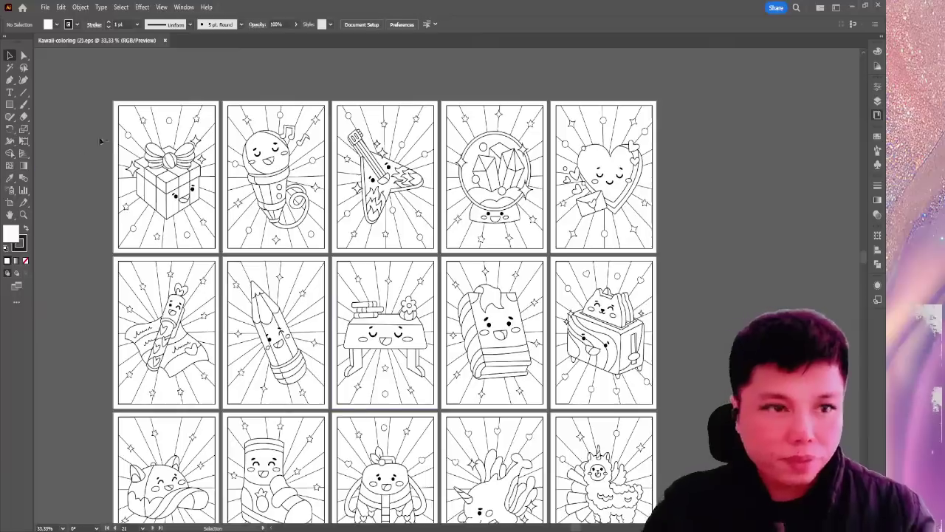
{"action": "left_click", "coordinate": [166, 41]}
{"action": "left_click", "coordinate": [852, 9]}
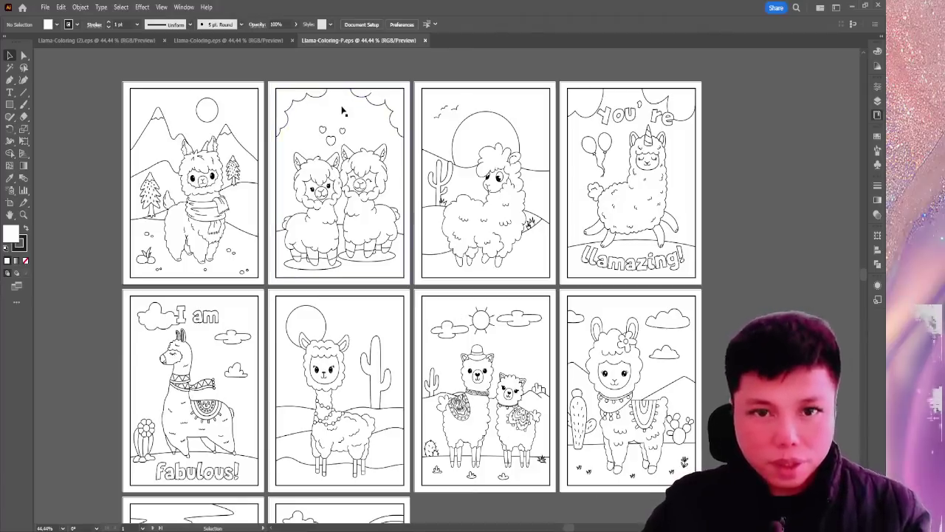
Examine the llama coloring pages in Llama-Coloring.eps and Llama-Coloring (2).eps, and close Llama-Coloring-P.eps.
{"action": "left_click", "coordinate": [243, 42]}
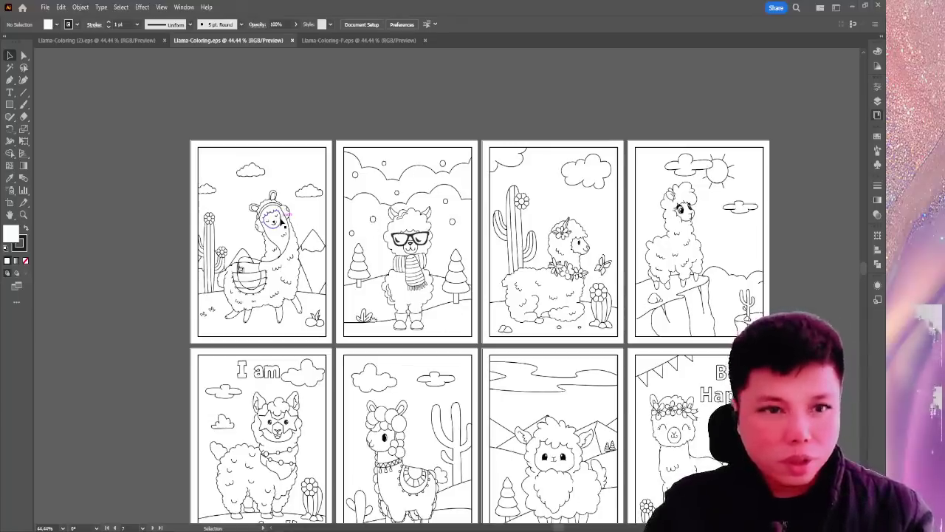
{"action": "left_click", "coordinate": [112, 42]}
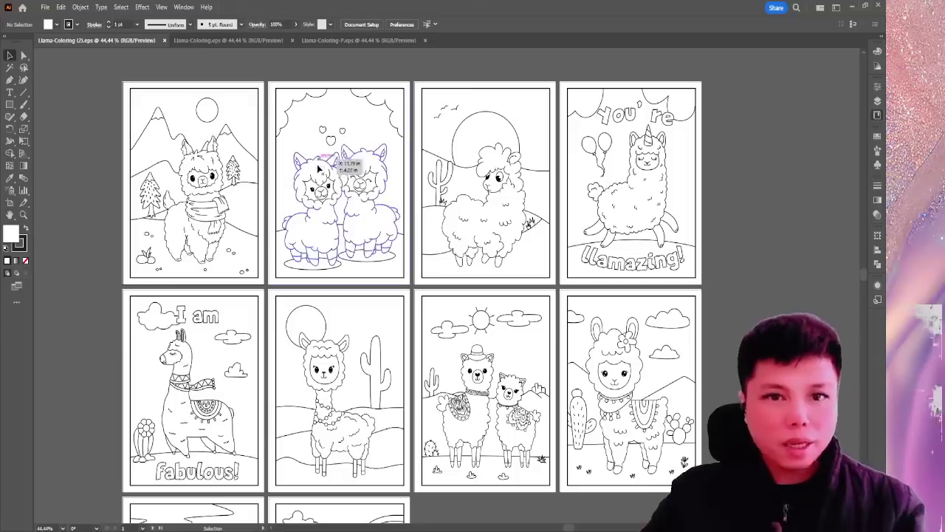
{"action": "left_click", "coordinate": [399, 41]}
{"action": "left_click", "coordinate": [426, 40]}
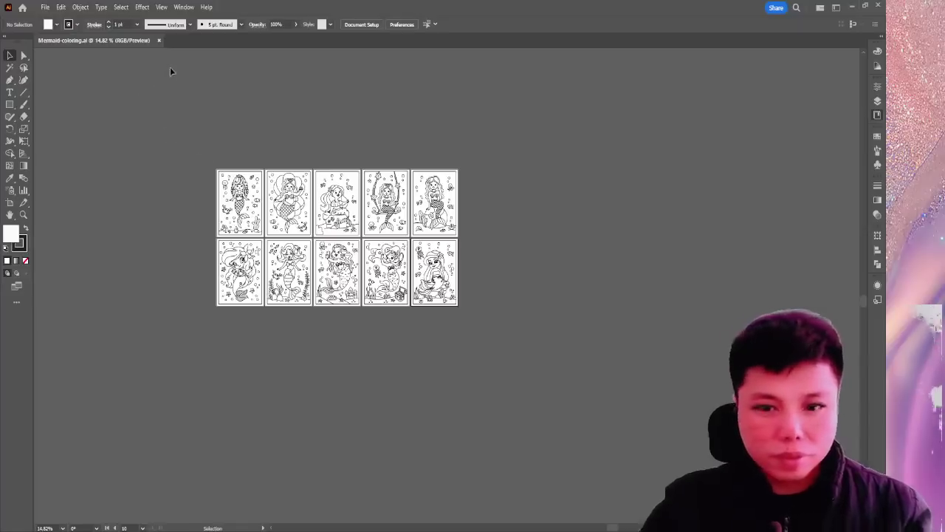
Examine the mermaid coloring pages in both rows of Mermaid-coloring.ai up close.
{"action": "key", "text": "ctrl+equal"}
{"action": "key", "text": "ctrl+equal"}
{"action": "key", "text": "ctrl+equal"}
{"action": "key", "text": "ctrl+equal"}
{"action": "key", "text": "ctrl+equal"}
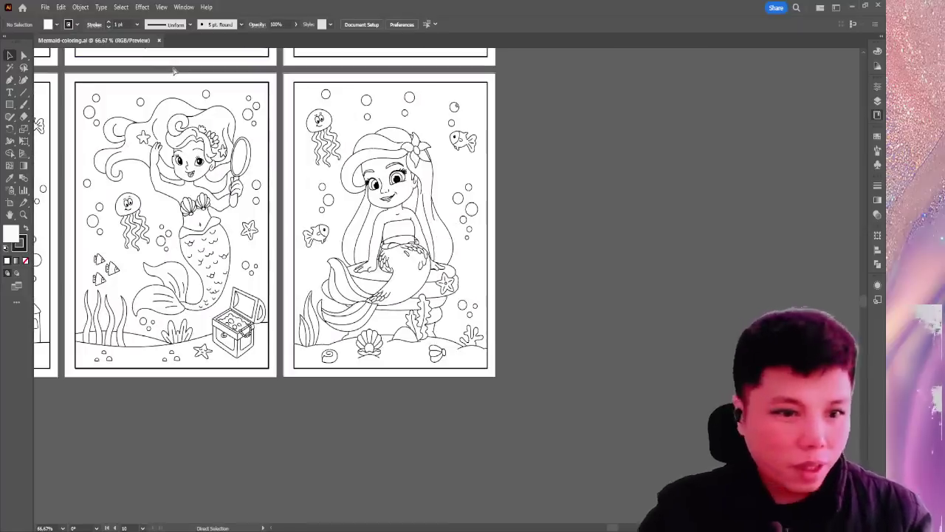
{"action": "key", "text": "ctrl+minus"}
{"action": "left_click_drag", "start_coordinate": [208, 189], "coordinate": [389, 215]}
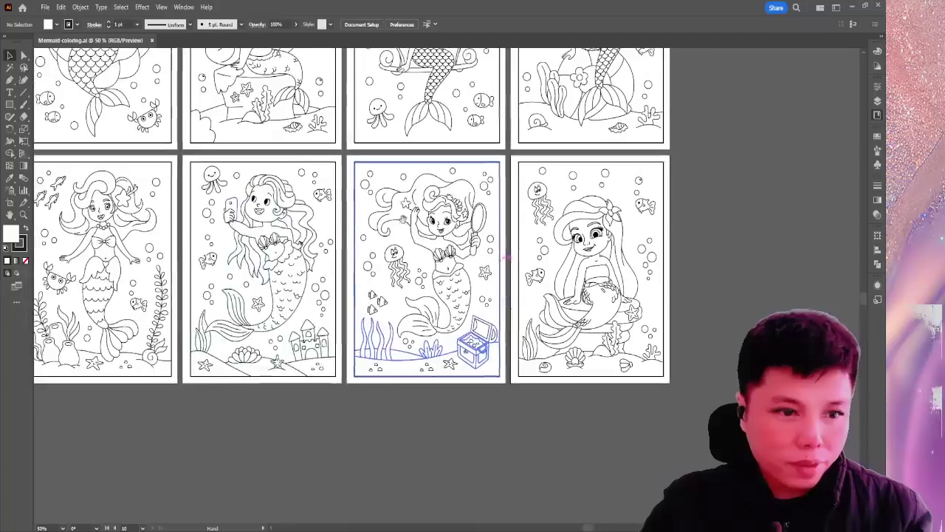
{"action": "left_click_drag", "start_coordinate": [188, 166], "coordinate": [413, 246]}
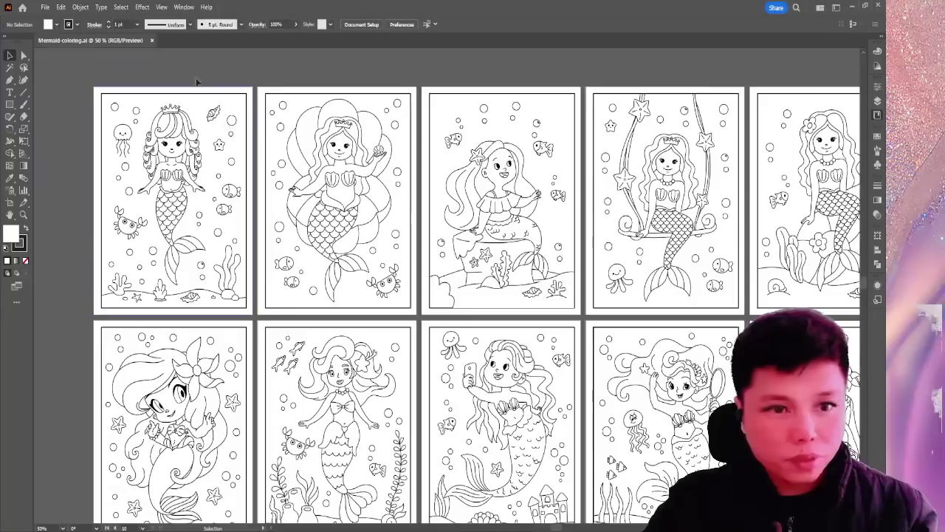
Close Mermaid-coloring.ai and minimize the program window.
{"action": "left_click", "coordinate": [152, 40]}
{"action": "left_click", "coordinate": [852, 7]}
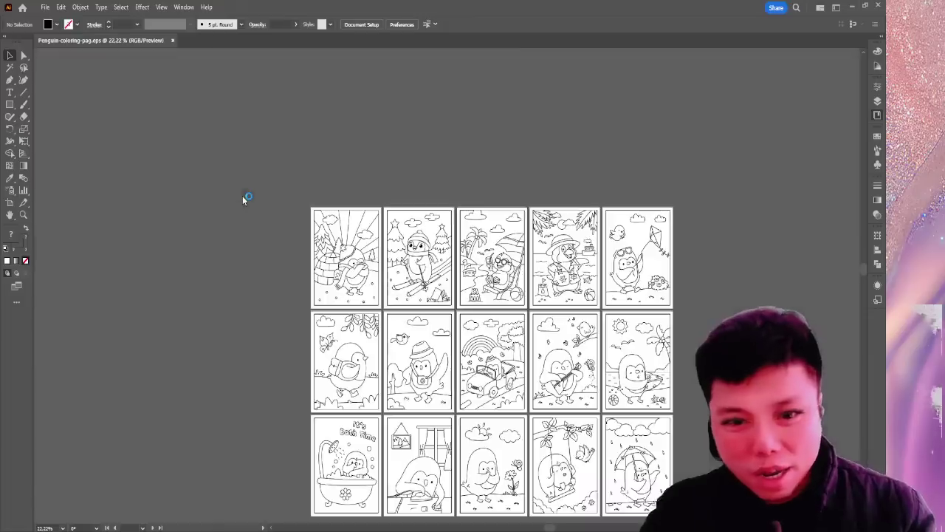
Examine the penguin coloring pages in Penguin-coloring-pag.eps, close the file and minimize the program window.
{"action": "left_click_drag", "start_coordinate": [405, 200], "coordinate": [349, 169]}
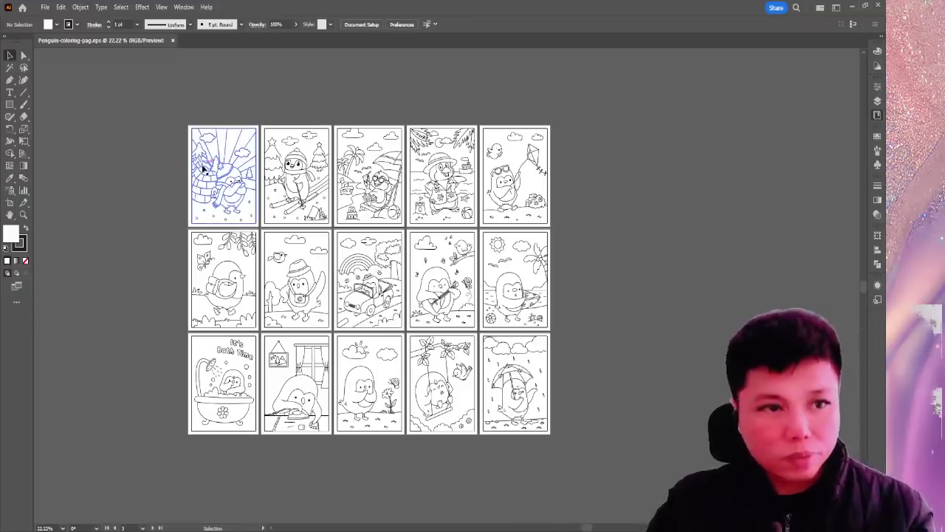
{"action": "left_click", "coordinate": [174, 41]}
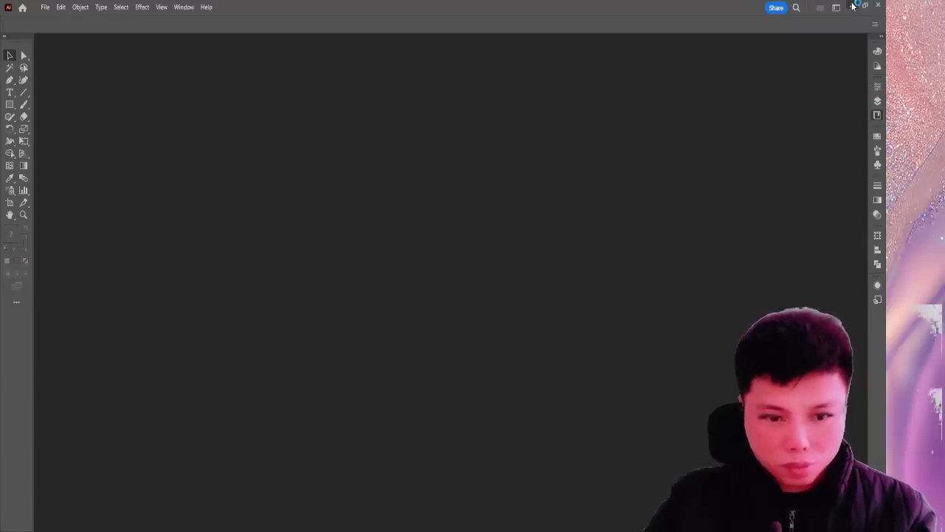
{"action": "left_click", "coordinate": [854, 6]}
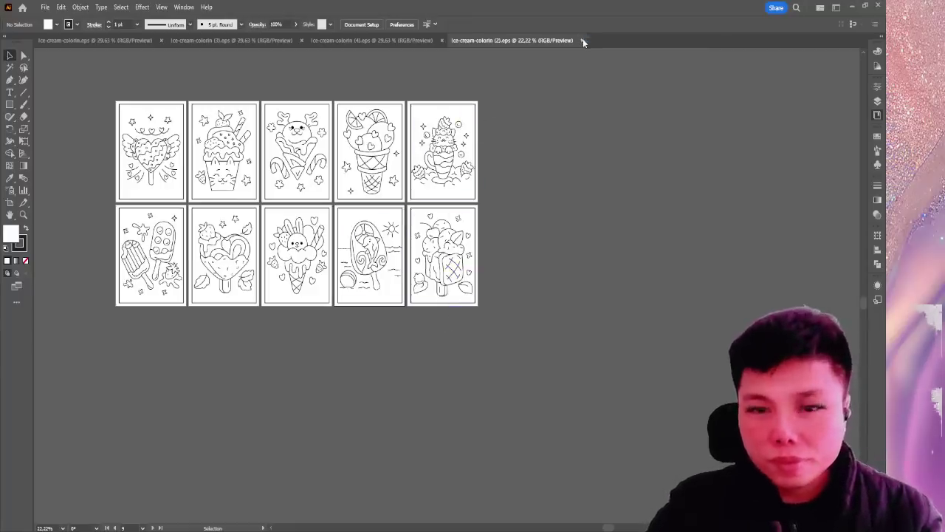
Examine the ice cream coloring pages in Ice-cream-colorin (4).eps, Ice-cream-colorin (3).eps and Ice-cream-colorin.eps, and close the ice cream files.
{"action": "left_click", "coordinate": [377, 41]}
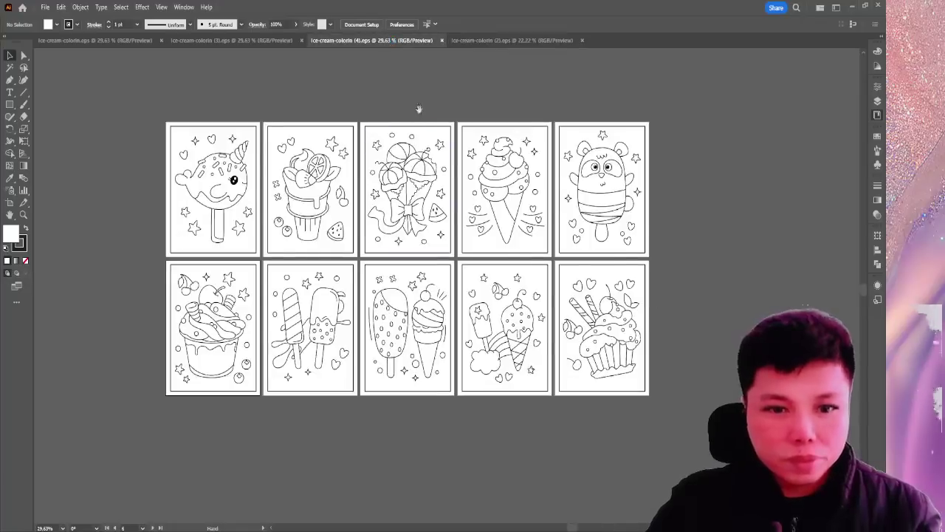
{"action": "left_click_drag", "start_coordinate": [419, 109], "coordinate": [361, 106]}
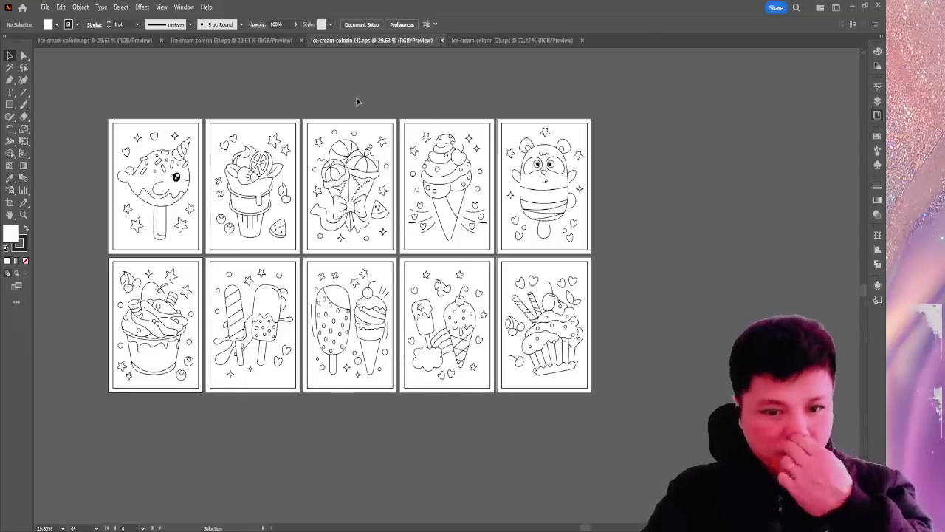
{"action": "left_click", "coordinate": [231, 40]}
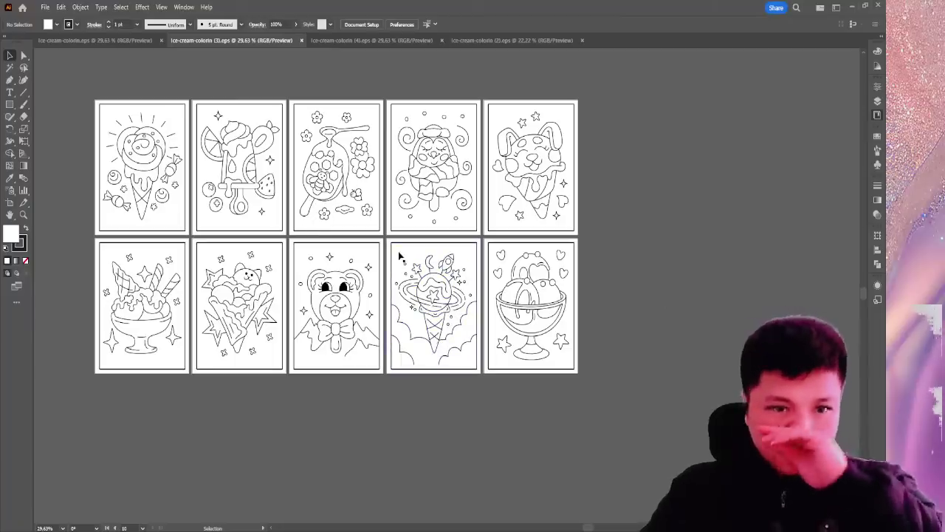
{"action": "left_click", "coordinate": [103, 42]}
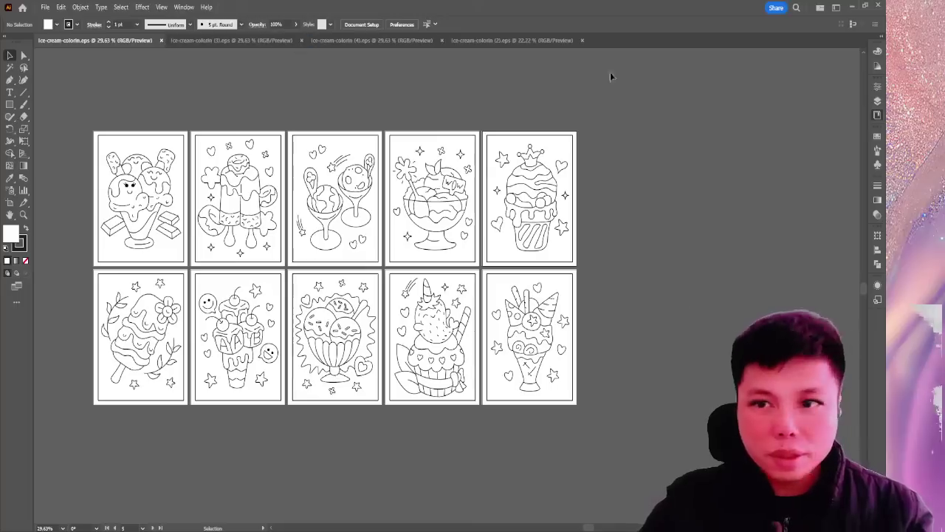
{"action": "left_click", "coordinate": [443, 40]}
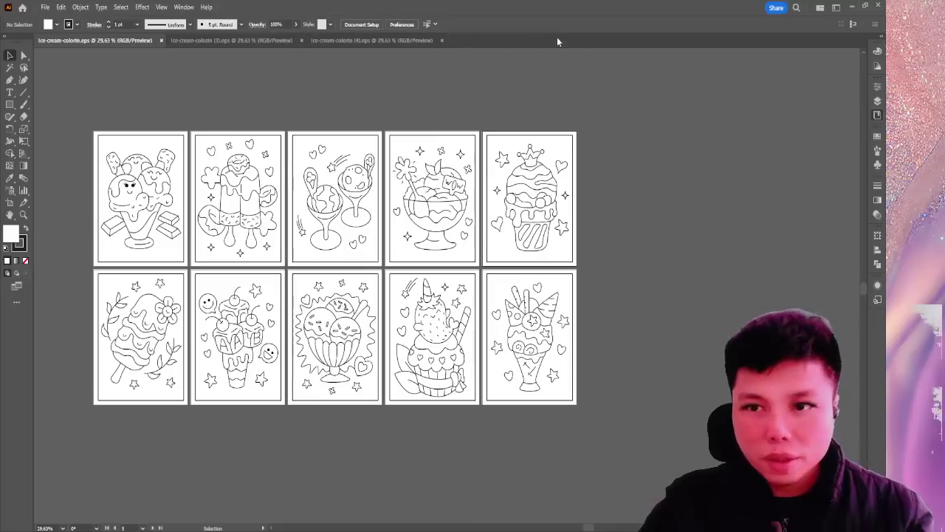
{"action": "left_click", "coordinate": [441, 40]}
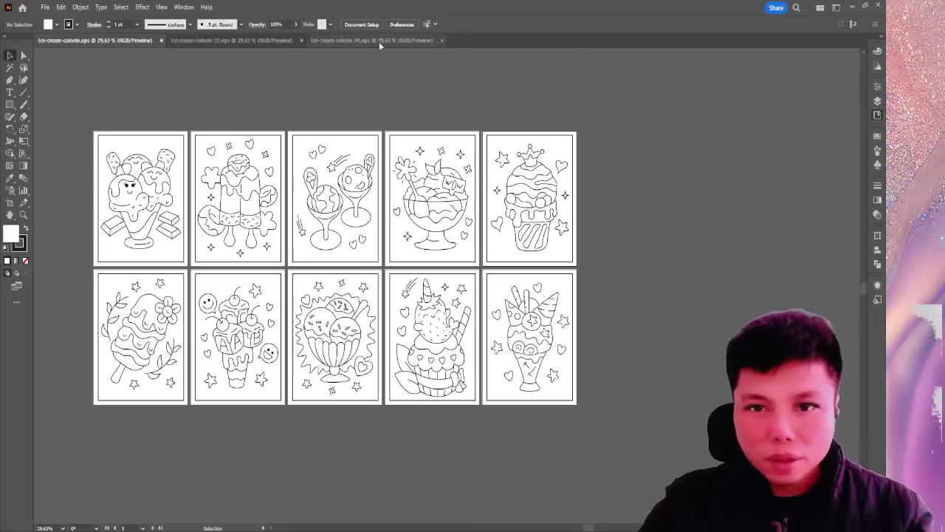
{"action": "left_click", "coordinate": [301, 41]}
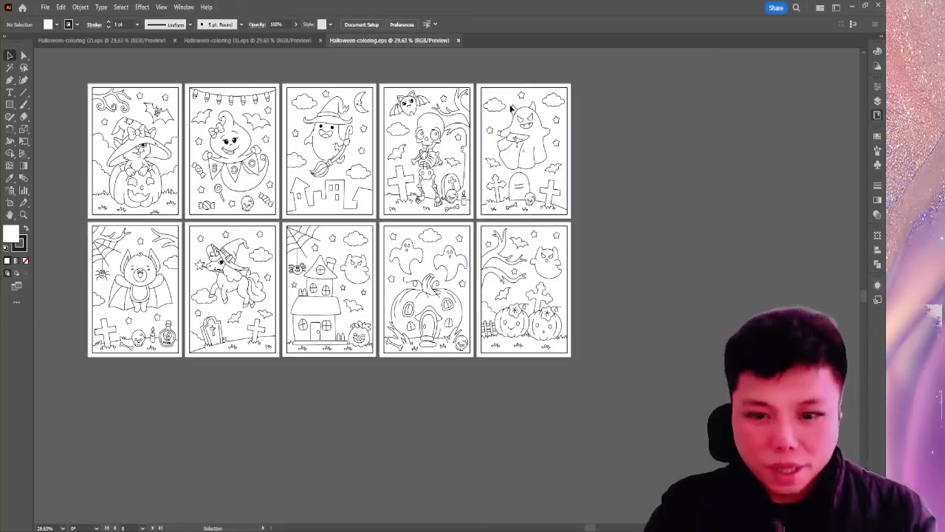
Examine the Halloween coloring pages in Halloween-coloring (3).eps and Halloween-coloring (2).eps, and close all the Halloween files.
{"action": "left_click", "coordinate": [288, 41]}
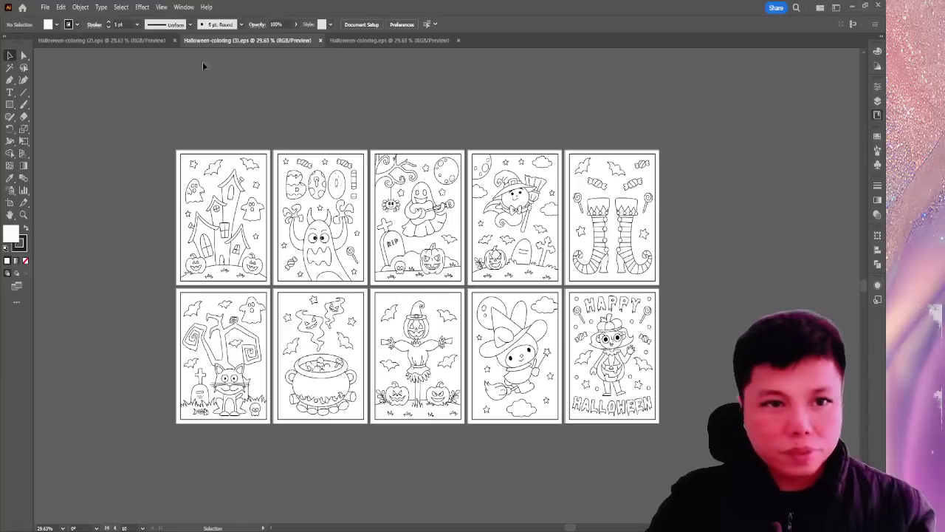
{"action": "left_click", "coordinate": [135, 41]}
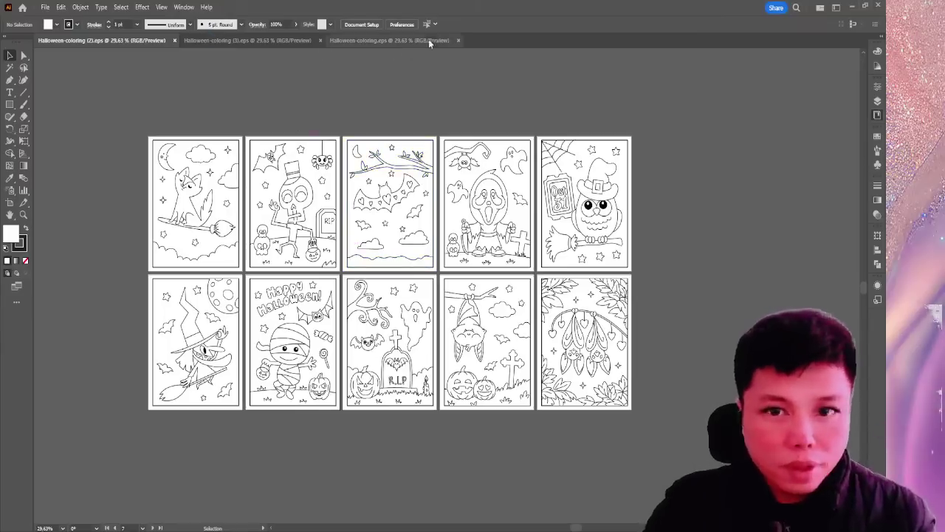
{"action": "left_click", "coordinate": [321, 39]}
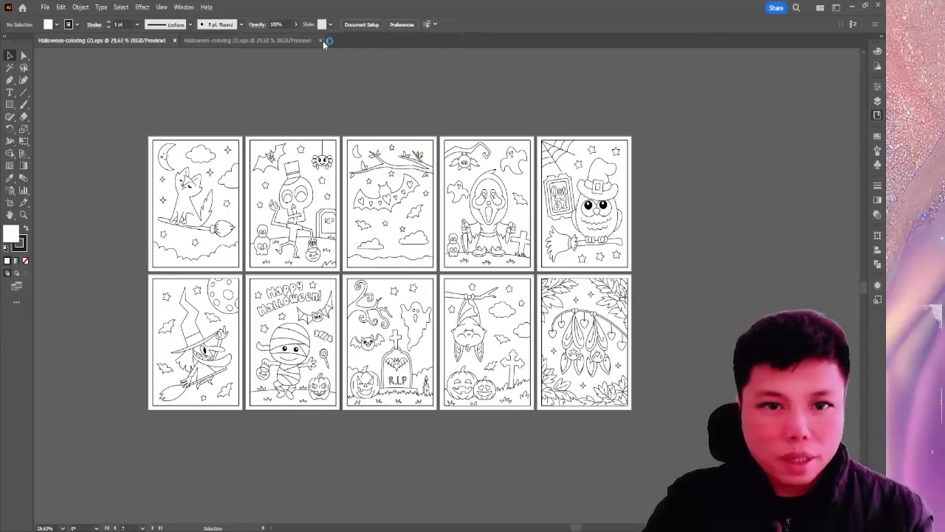
{"action": "left_click", "coordinate": [322, 41]}
{"action": "left_click", "coordinate": [175, 40]}
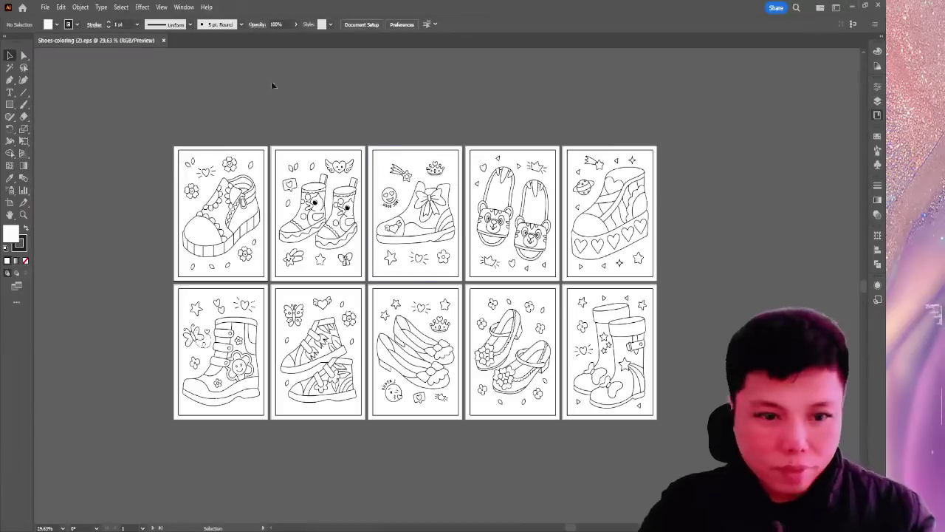
Examine the shoe pages in Shoes-coloring (2).eps and Shoes-coloring.eps and the Valentine's pages in Valentines-Day-Coloring .eps, closing each file.
{"action": "left_click_drag", "start_coordinate": [272, 86], "coordinate": [212, 64]}
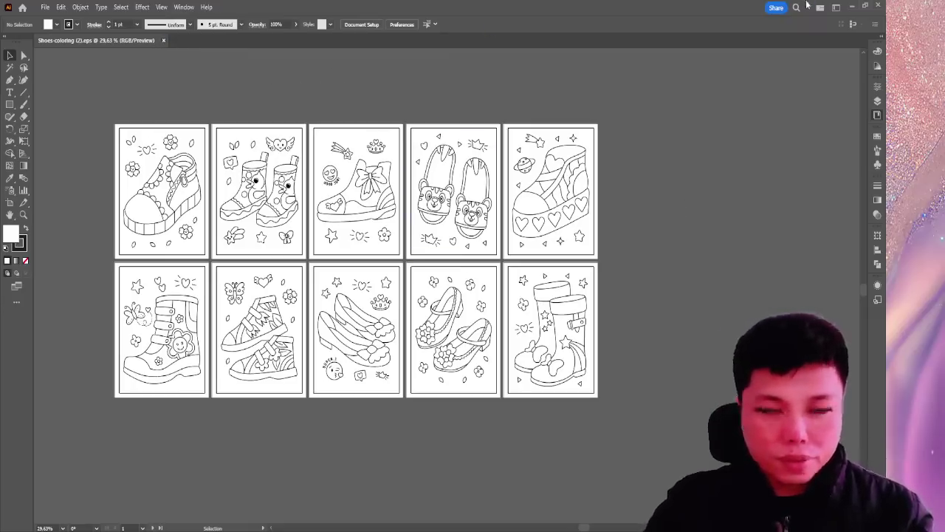
{"action": "key", "text": "ctrl+w"}
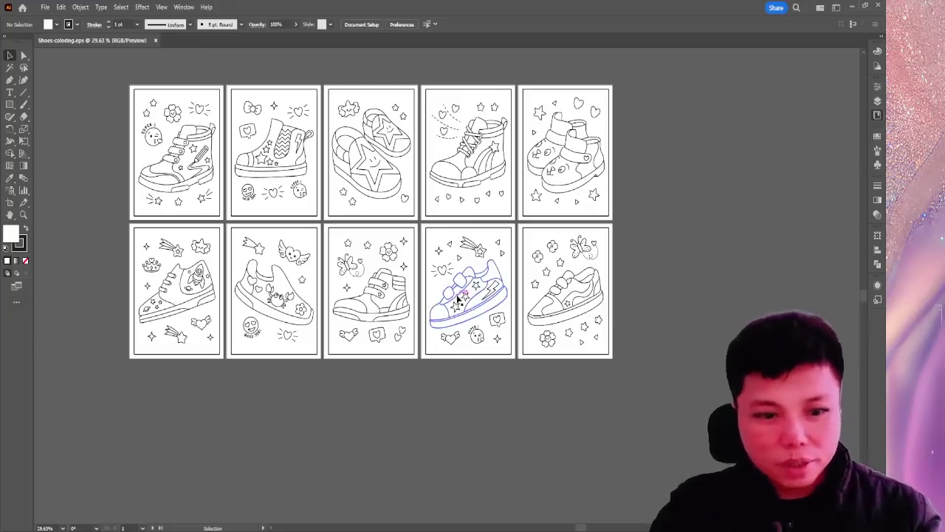
{"action": "left_click", "coordinate": [156, 41]}
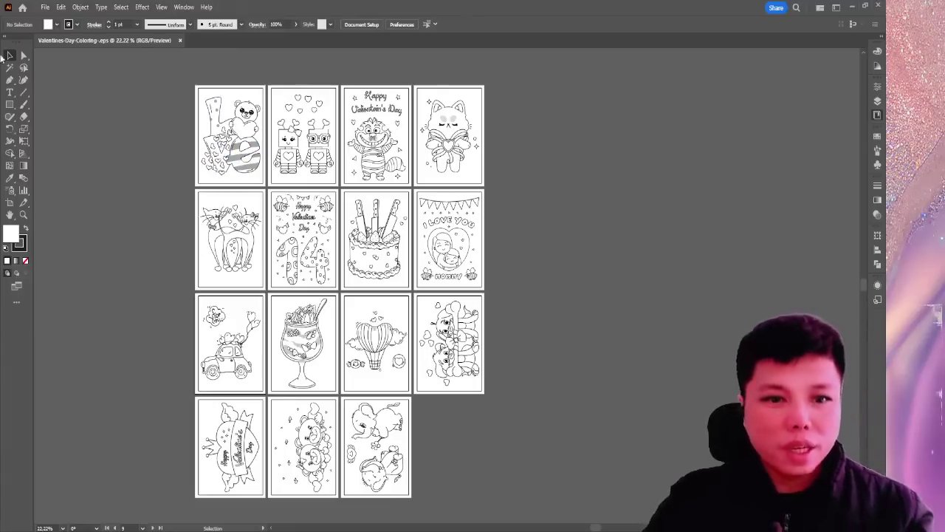
{"action": "left_click", "coordinate": [181, 42]}
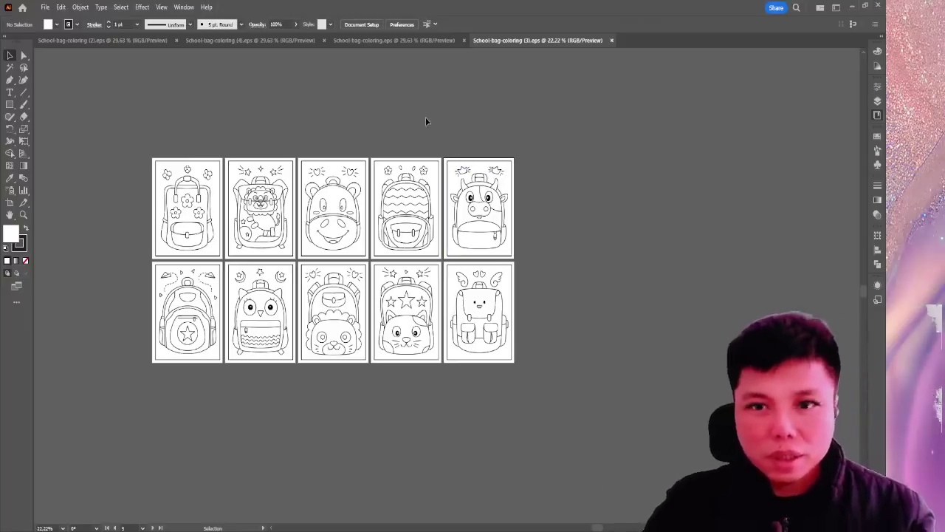
Examine the backpack coloring pages in School-bag-coloring.eps, School-bag-coloring (4).eps and School-bag-coloring (2).eps.
{"action": "left_click", "coordinate": [387, 41]}
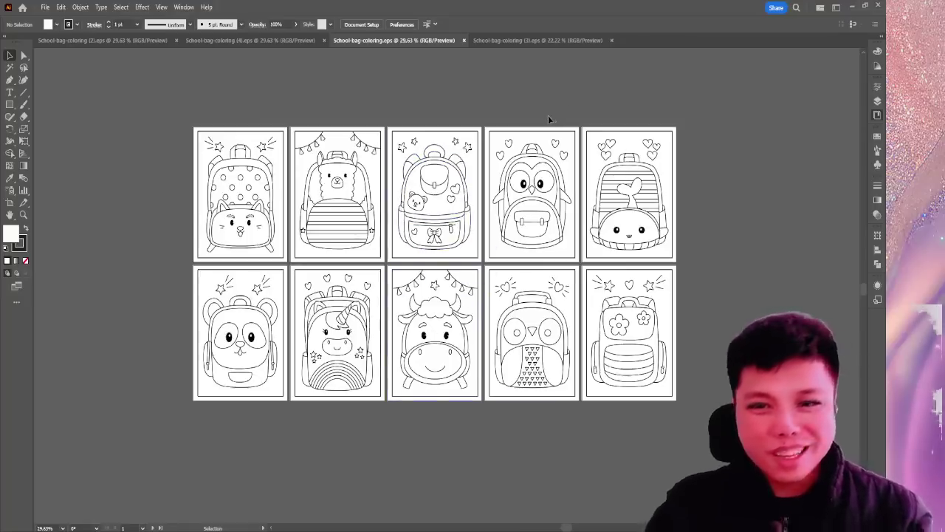
{"action": "left_click_drag", "start_coordinate": [548, 120], "coordinate": [393, 101]}
{"action": "left_click", "coordinate": [233, 42]}
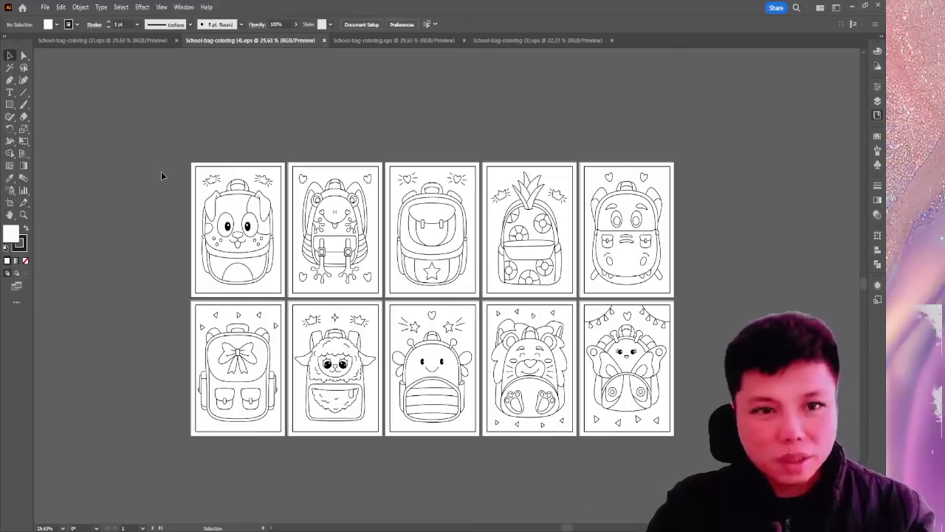
{"action": "left_click", "coordinate": [82, 41]}
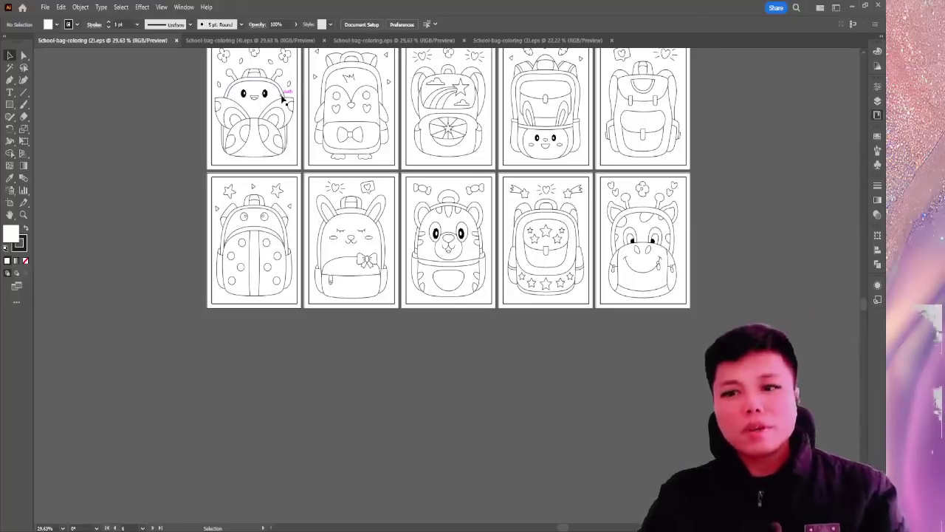
Close all four school bag coloring files, starting with School-bag-coloring (3).eps.
{"action": "left_click", "coordinate": [587, 40]}
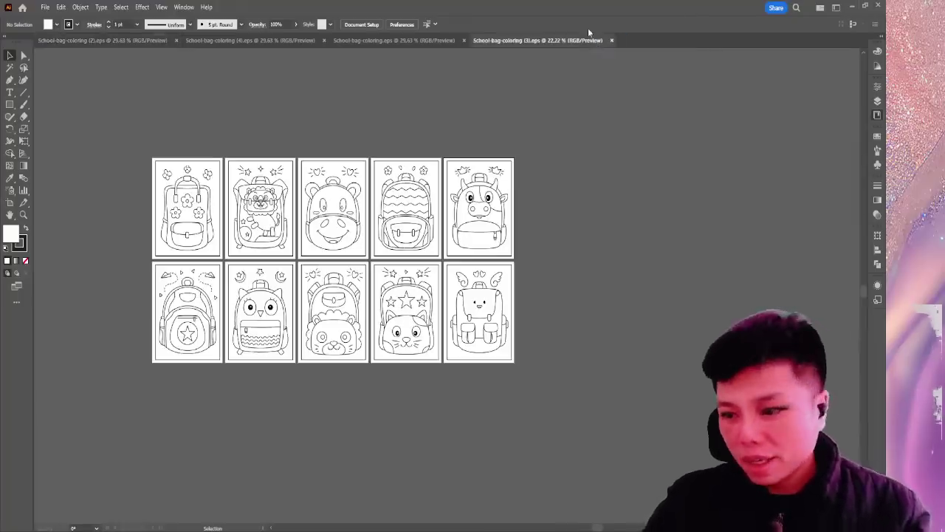
{"action": "left_click", "coordinate": [612, 40]}
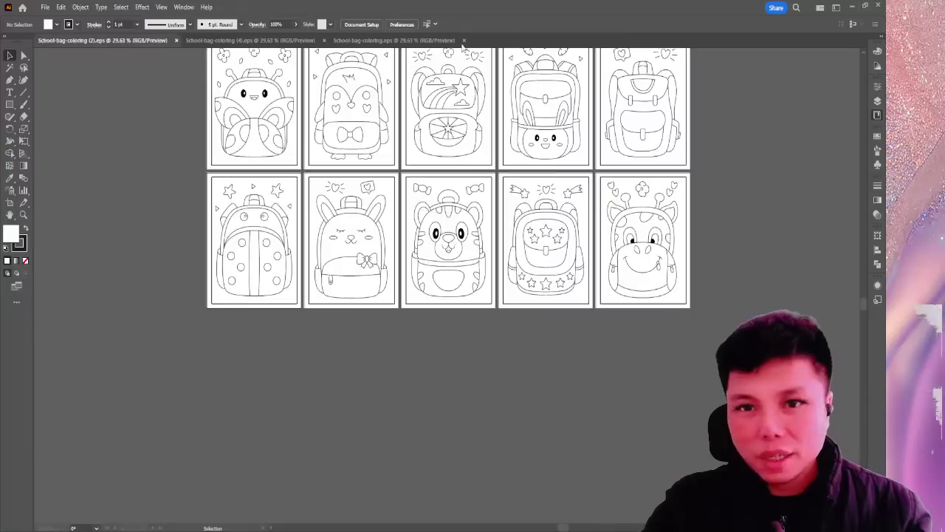
{"action": "middle_click", "coordinate": [354, 42]}
{"action": "left_click", "coordinate": [324, 40]}
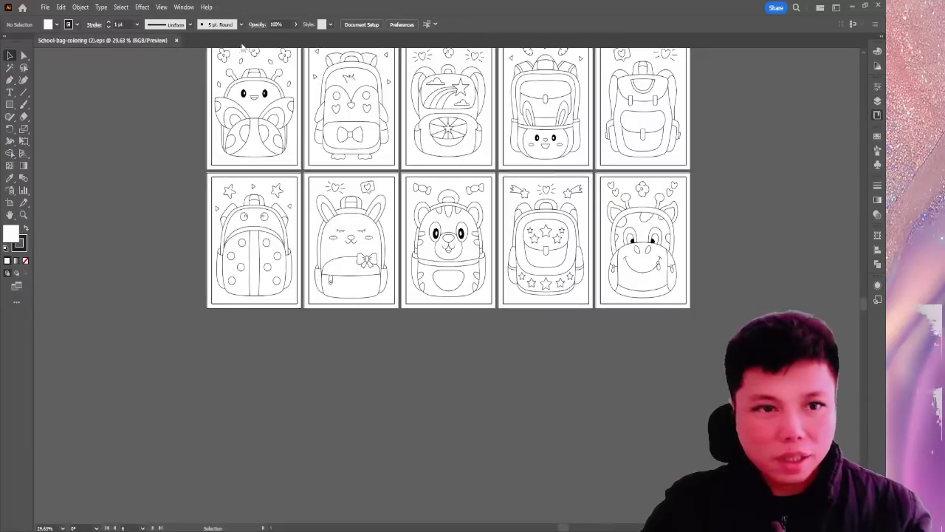
{"action": "left_click", "coordinate": [176, 40]}
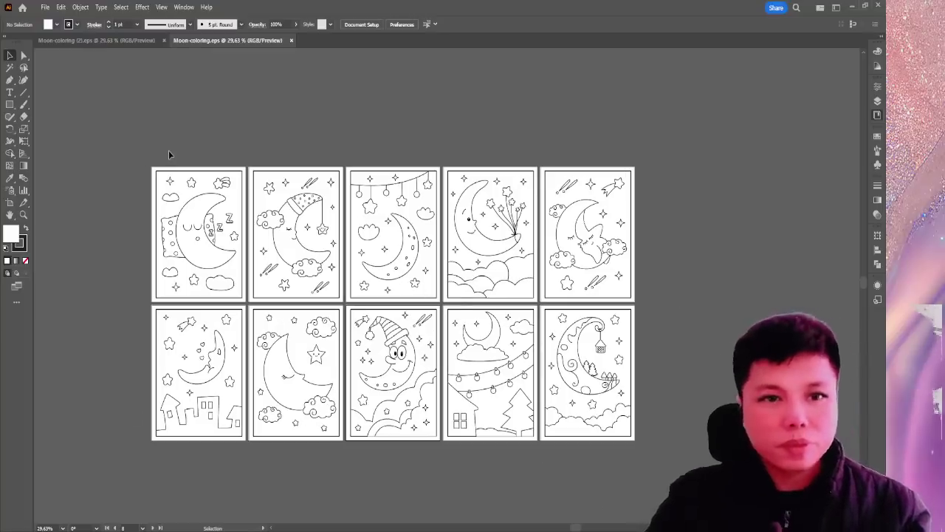
Examine the moon coloring pages in Moon-coloring (2).eps, close Moon-coloring.eps and minimize the program window.
{"action": "left_click", "coordinate": [89, 41]}
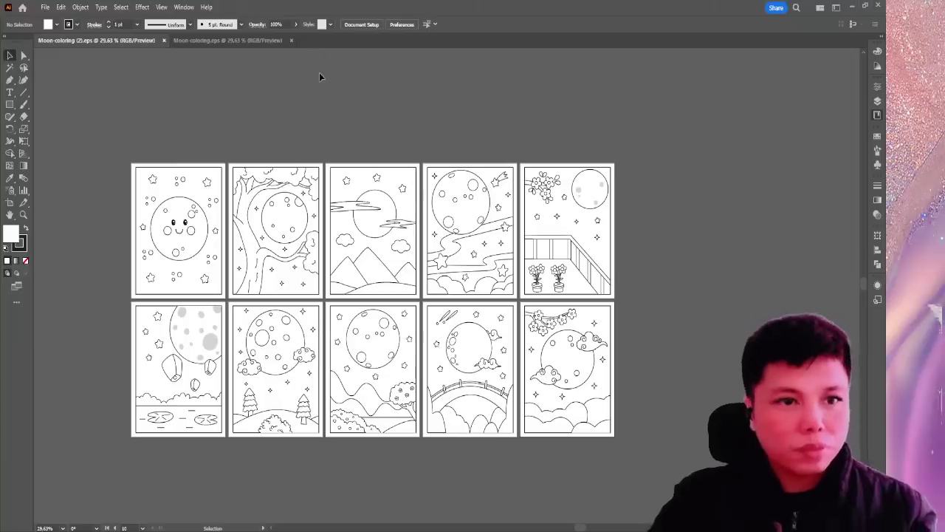
{"action": "left_click", "coordinate": [266, 40]}
{"action": "left_click", "coordinate": [291, 39]}
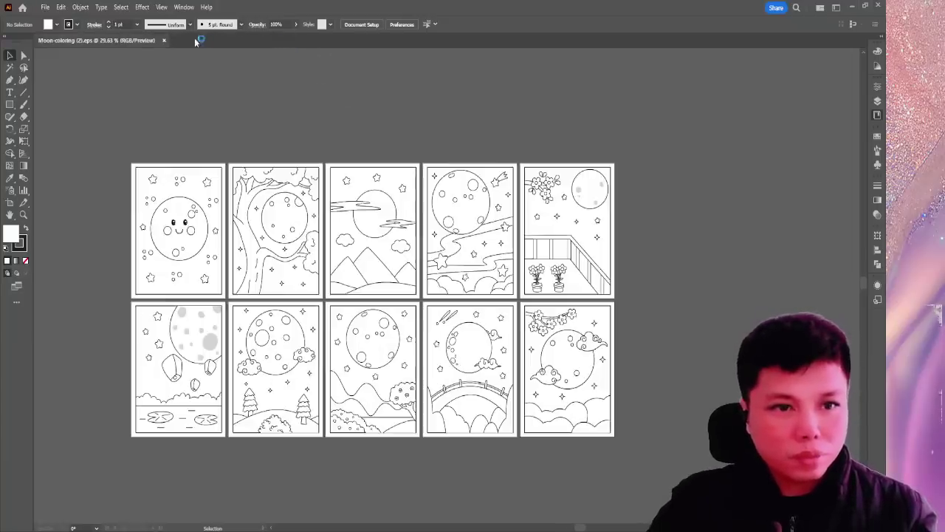
{"action": "left_click", "coordinate": [853, 6]}
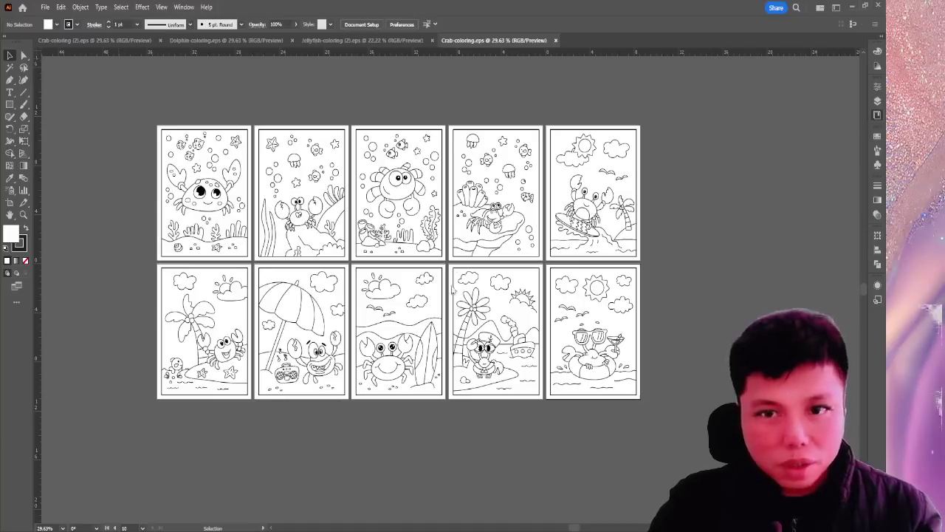
Examine the coloring pages in Jellyfish-coloring (2).eps, Dolphin-coloring.eps and Crab-coloring (2).eps, and close the open crab, dolphin and jellyfish files.
{"action": "left_click", "coordinate": [358, 40]}
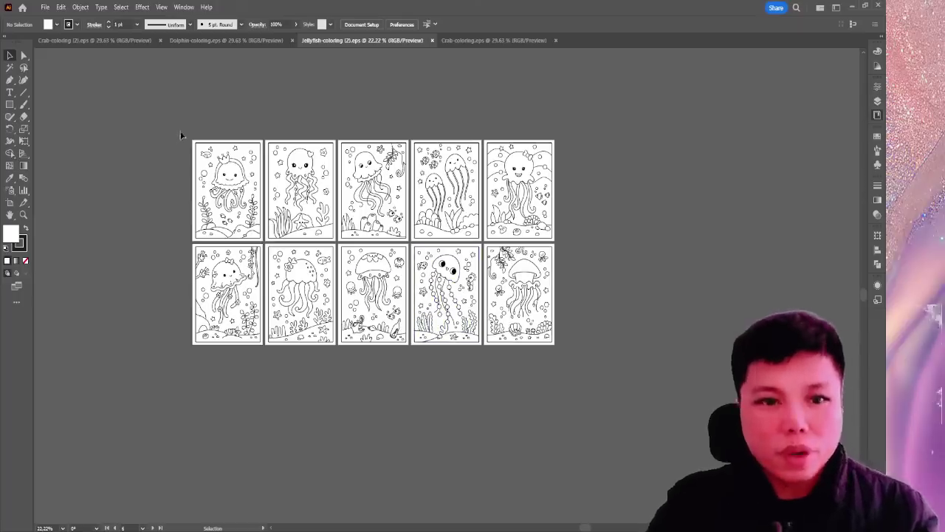
{"action": "left_click", "coordinate": [237, 43]}
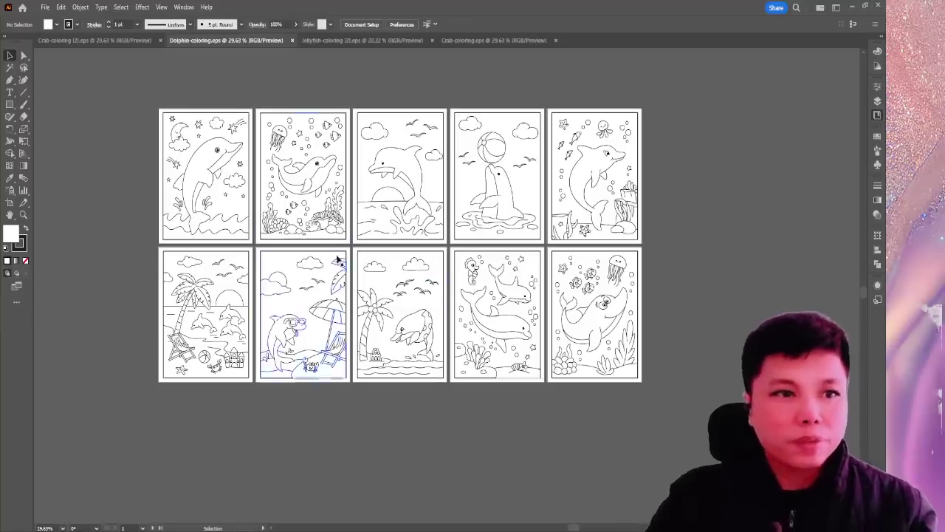
{"action": "left_click", "coordinate": [79, 38]}
{"action": "left_click_drag", "start_coordinate": [380, 116], "coordinate": [249, 110]}
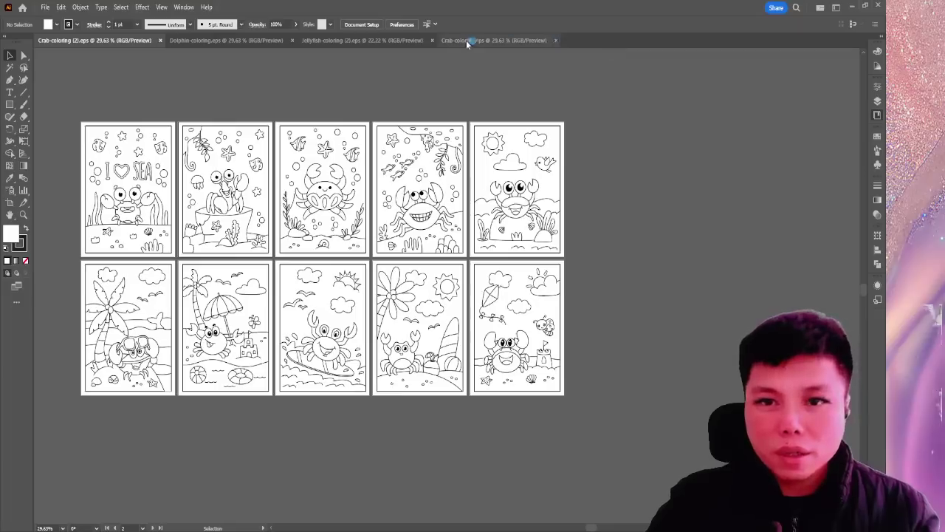
{"action": "left_click", "coordinate": [434, 42]}
{"action": "left_click", "coordinate": [411, 41]}
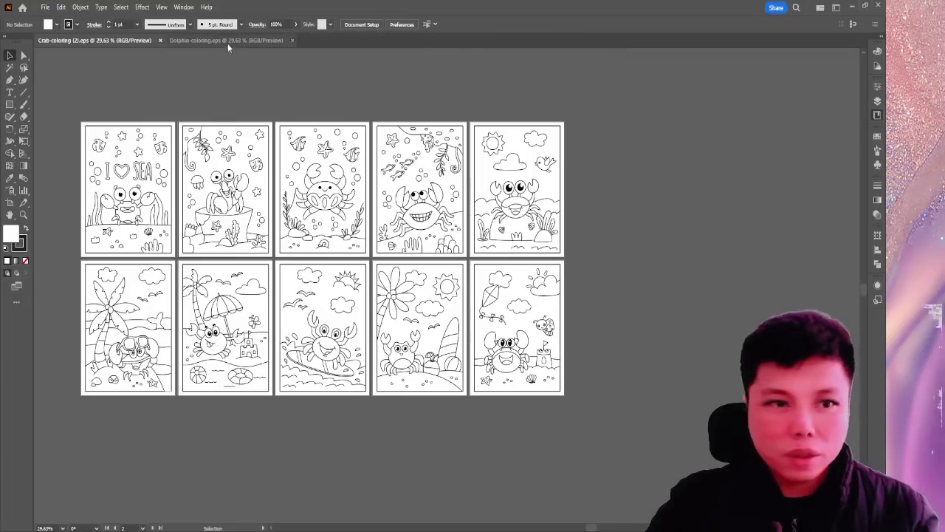
{"action": "left_click", "coordinate": [160, 41]}
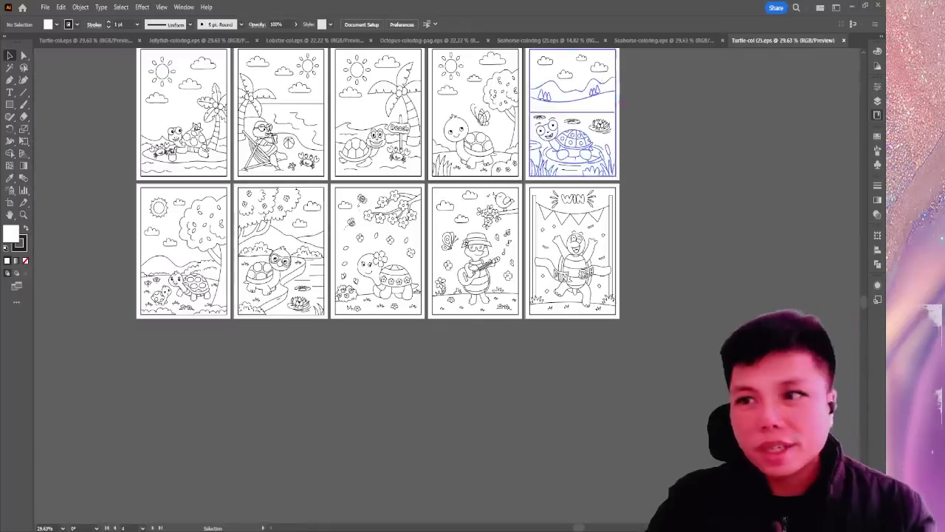
Examine the turtle and seahorse coloring pages, closing Turtle-col (2).eps, Seahorse-coloring.eps and Seahorse-coloring (2).eps.
{"action": "scroll", "coordinate": [109, 146], "scroll_direction": "up", "scroll_amount": 2}
{"action": "scroll", "coordinate": [110, 146], "scroll_direction": "up", "scroll_amount": 2}
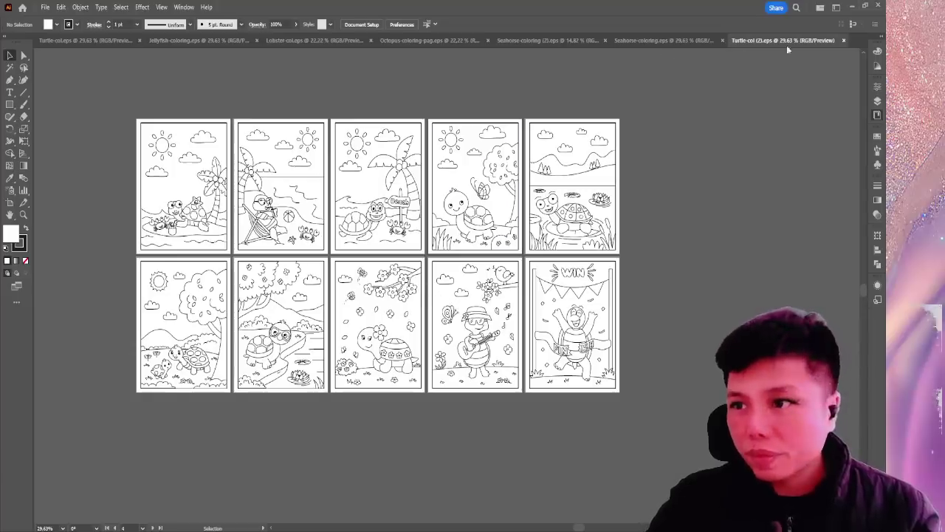
{"action": "left_click", "coordinate": [844, 41]}
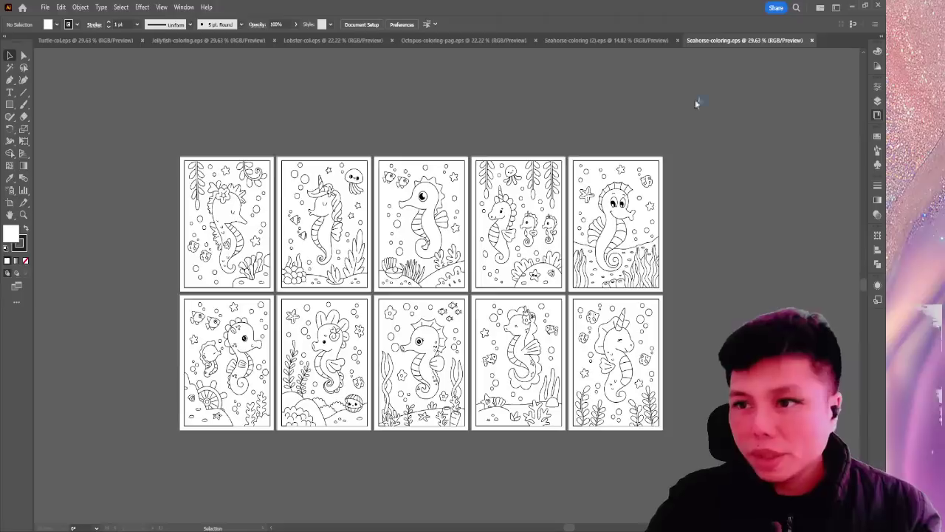
{"action": "scroll", "coordinate": [347, 171], "scroll_direction": "right", "scroll_amount": 4}
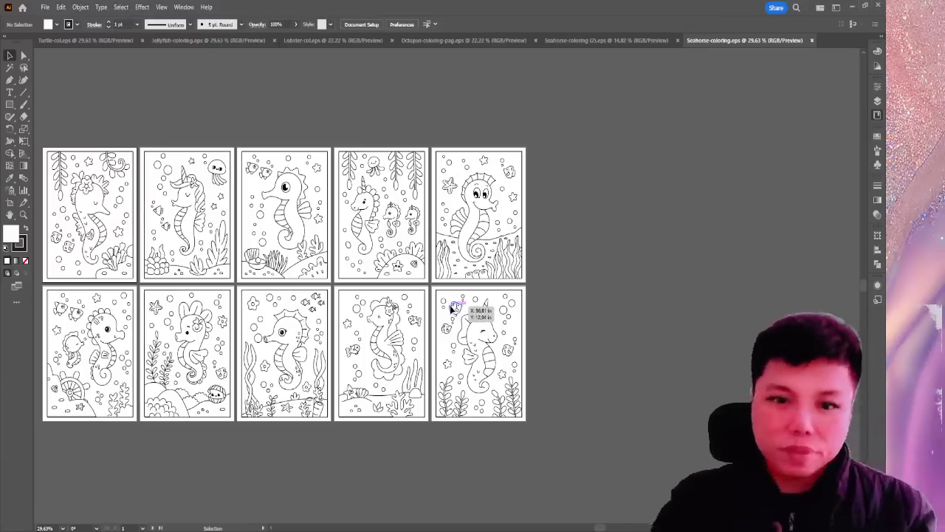
{"action": "key", "text": "ctrl+z"}
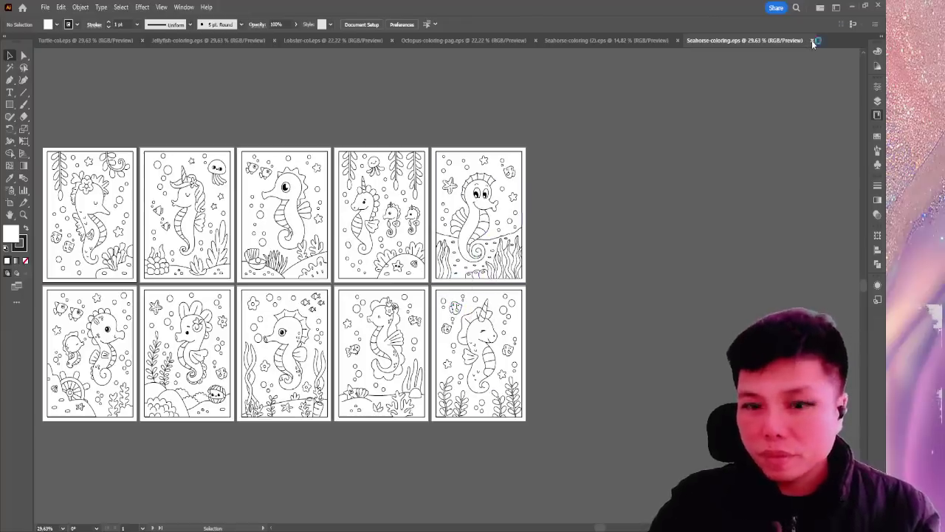
{"action": "left_click", "coordinate": [811, 40]}
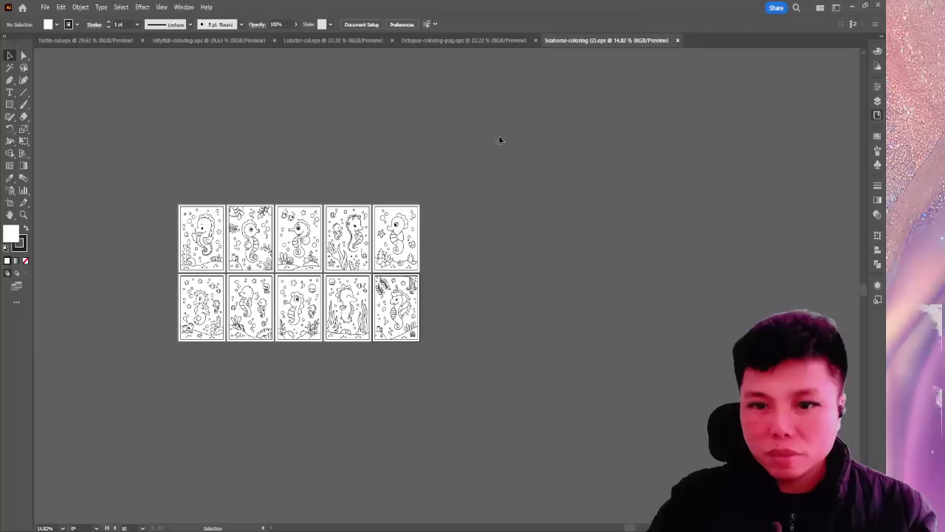
{"action": "left_click", "coordinate": [678, 40]}
View the octopus, lobster, jellyfish and remaining turtle coloring pages, closing each of these four files after viewing.
{"action": "left_click_drag", "start_coordinate": [501, 166], "coordinate": [316, 207]}
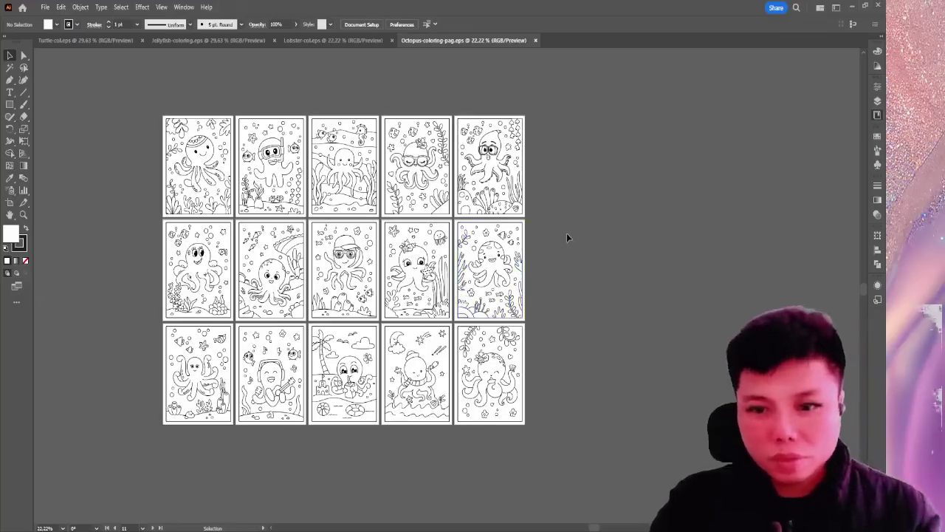
{"action": "left_click", "coordinate": [537, 41]}
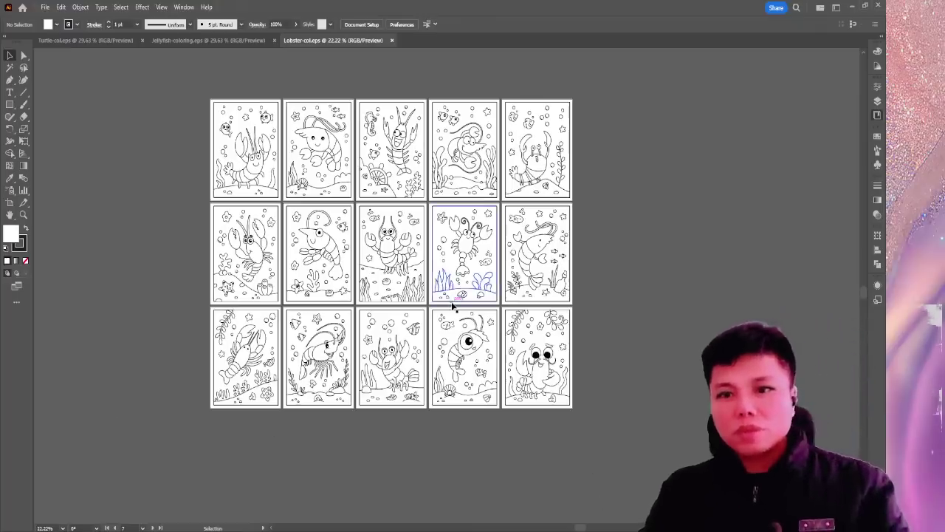
{"action": "left_click", "coordinate": [392, 40]}
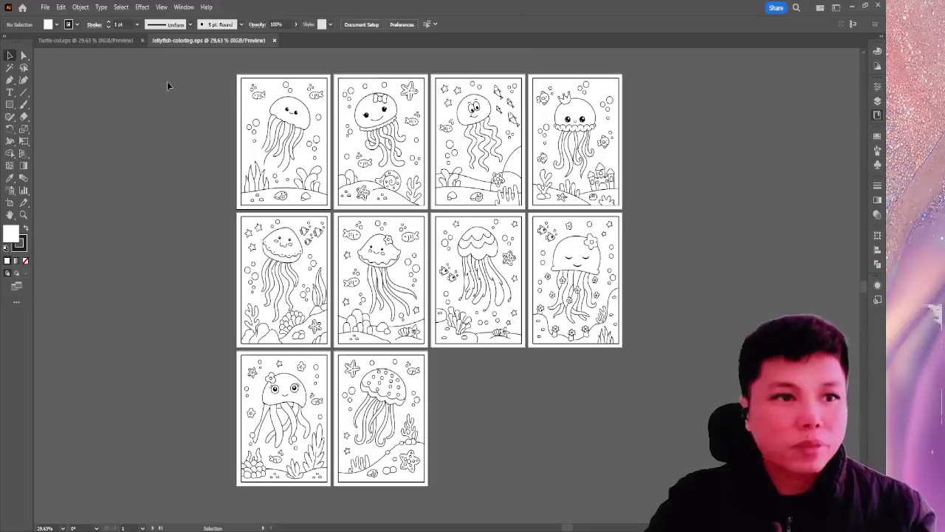
{"action": "left_click", "coordinate": [274, 40]}
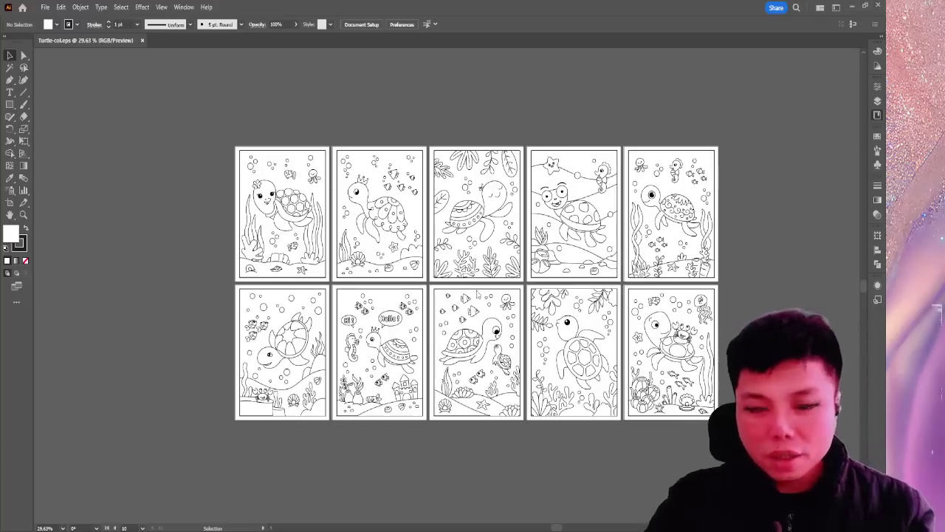
{"action": "left_click", "coordinate": [142, 41]}
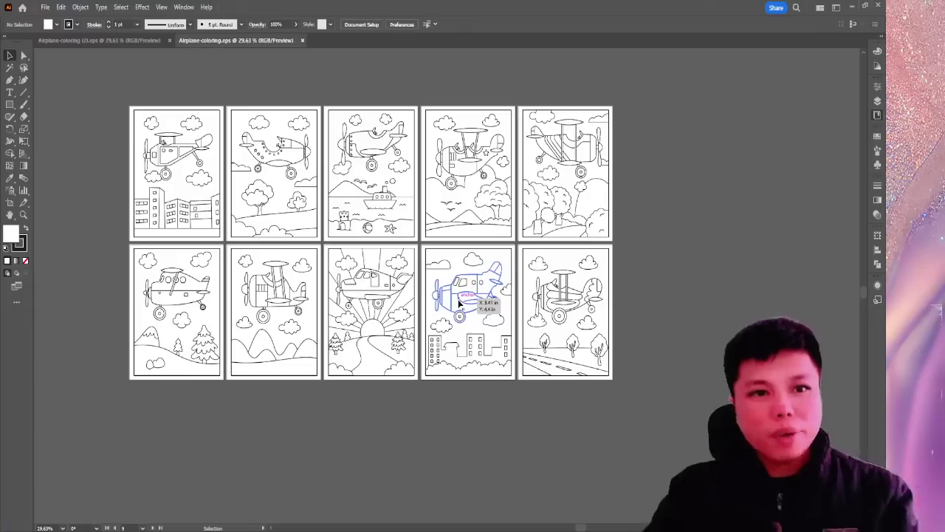
Examine the airplane pages in Airplane-coloring (2).eps, and close both airplane coloring files, starting with Airplane-coloring.eps.
{"action": "left_click", "coordinate": [80, 42]}
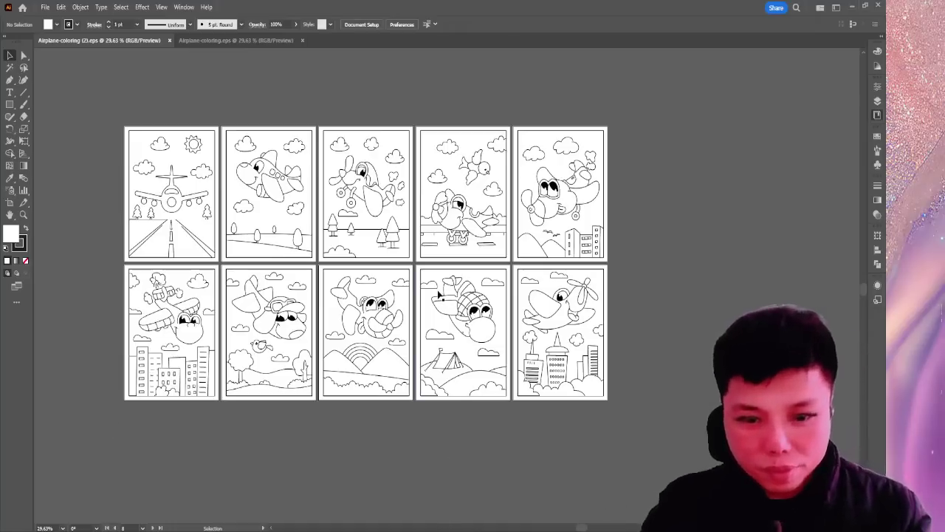
{"action": "left_click", "coordinate": [291, 41]}
{"action": "left_click", "coordinate": [303, 42]}
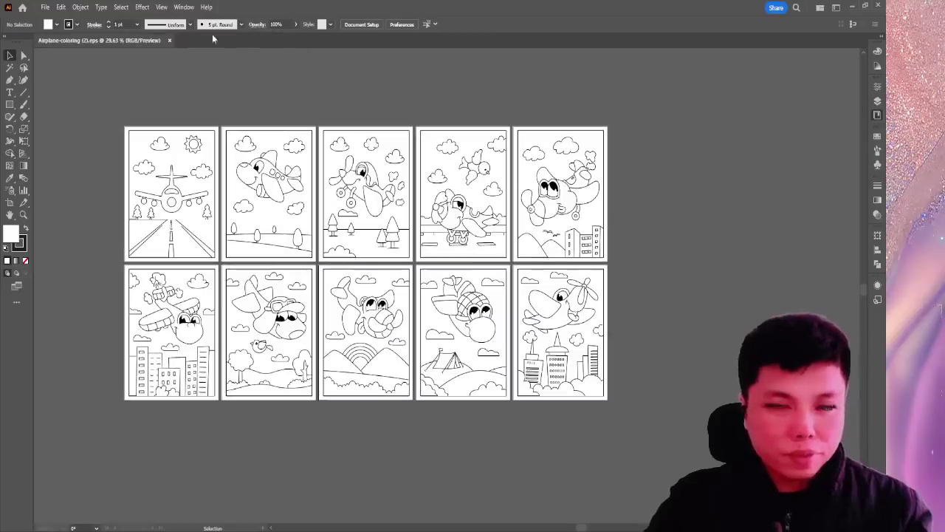
{"action": "key", "text": "ctrl+w"}
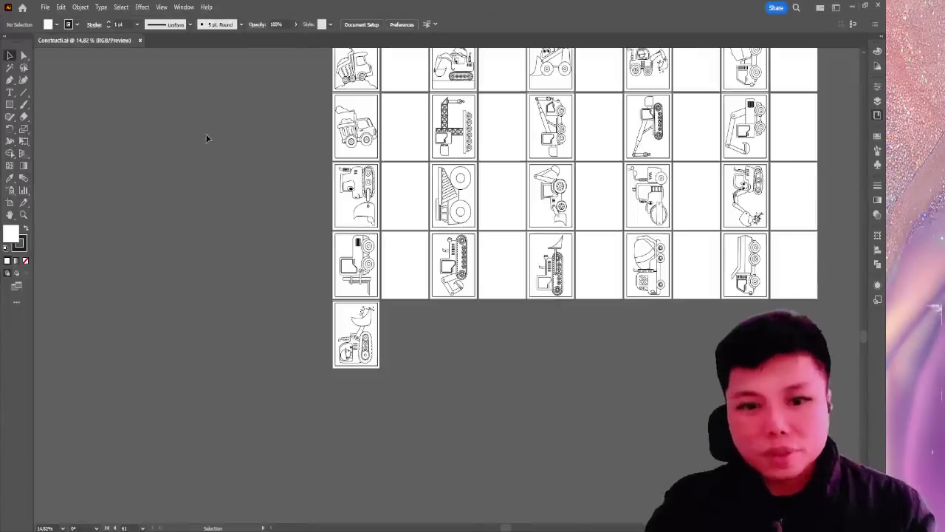
Examine the construction vehicle pages in Constructi.ai from the last page up to the title page, and close the file.
{"action": "scroll", "coordinate": [207, 138], "scroll_direction": "up", "scroll_amount": 5}
{"action": "scroll", "coordinate": [207, 138], "scroll_direction": "right", "scroll_amount": 6}
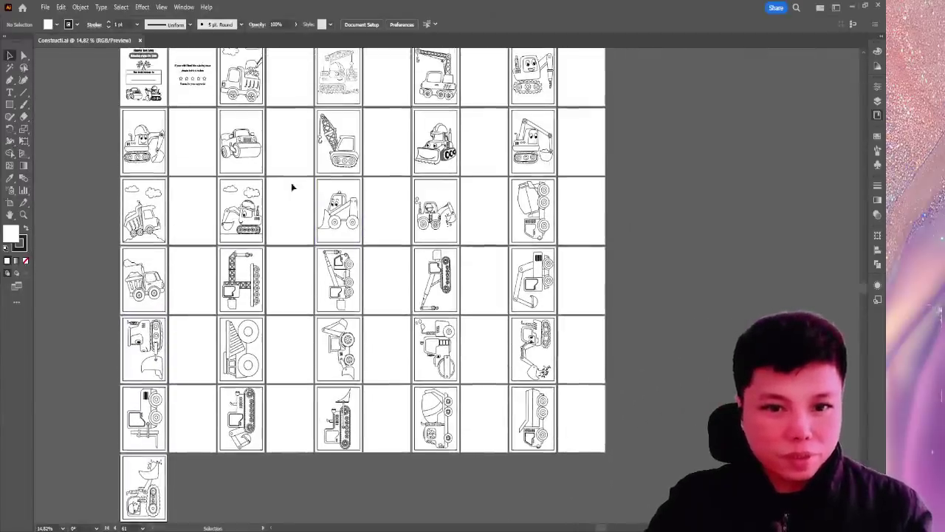
{"action": "scroll", "coordinate": [292, 187], "scroll_direction": "up", "scroll_amount": 1}
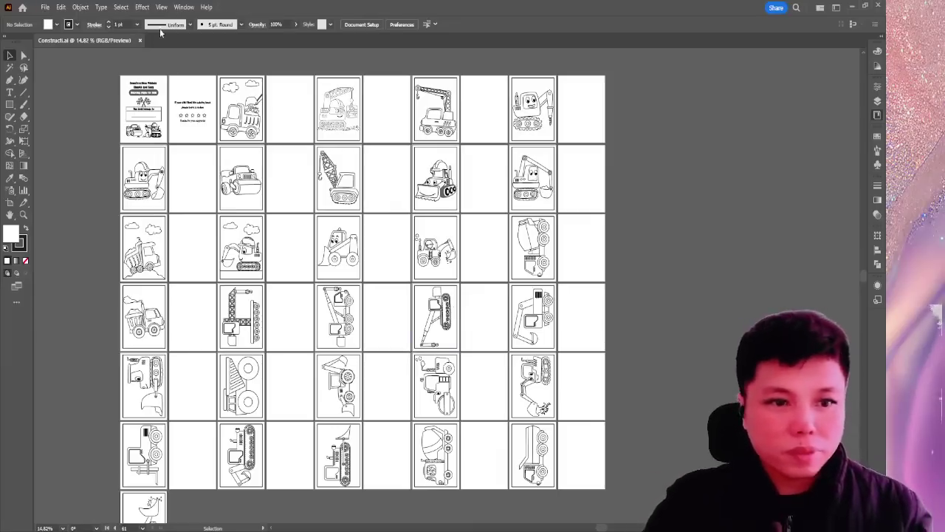
{"action": "left_click", "coordinate": [140, 41]}
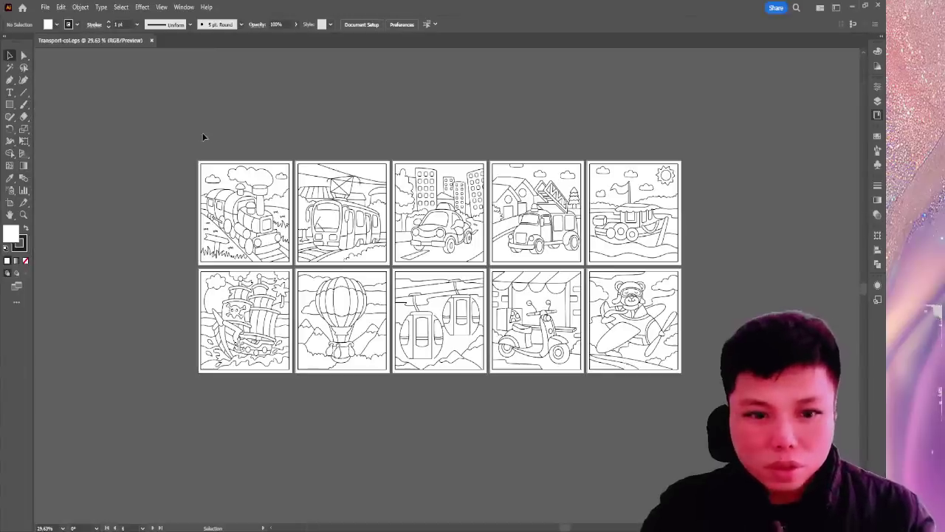
Examine the vehicle coloring pages in Transport-col.eps at several magnifications, and close the file.
{"action": "left_click_drag", "start_coordinate": [495, 168], "coordinate": [330, 118]}
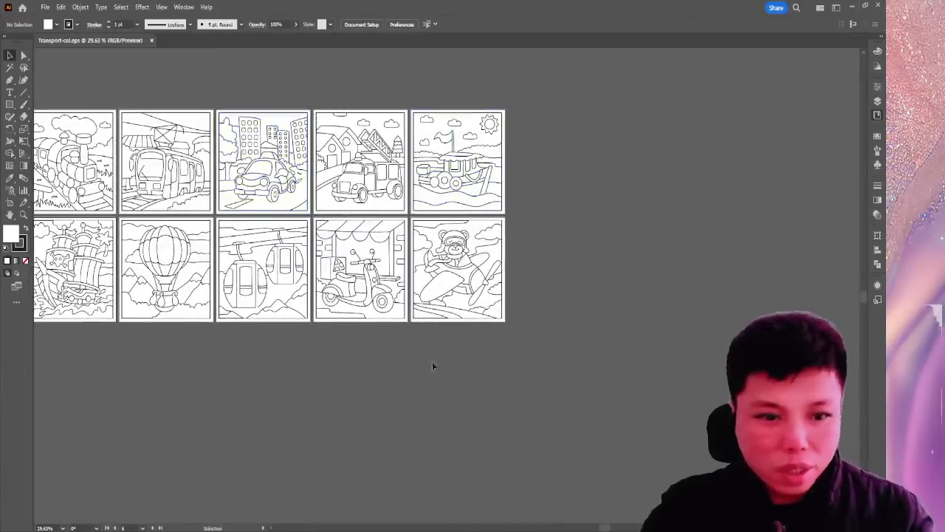
{"action": "left_click_drag", "start_coordinate": [240, 272], "coordinate": [310, 284]}
{"action": "scroll", "coordinate": [270, 148], "scroll_direction": "up", "scroll_amount": 1}
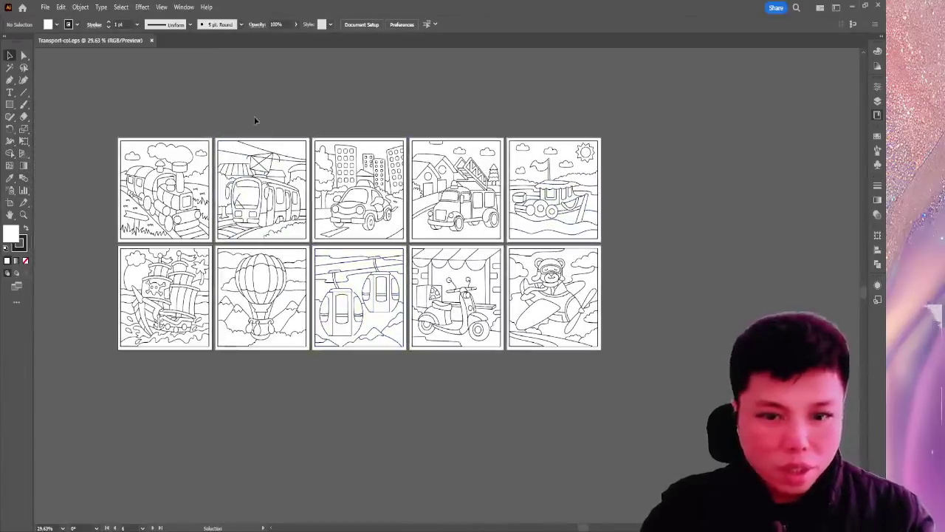
{"action": "scroll", "coordinate": [409, 93], "scroll_direction": "right", "scroll_amount": 1}
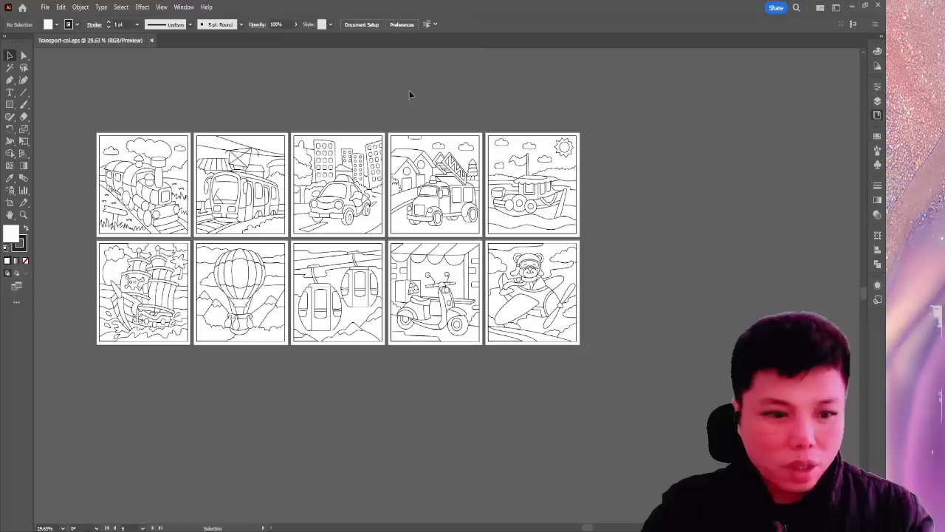
{"action": "key", "text": "ctrl+plus"}
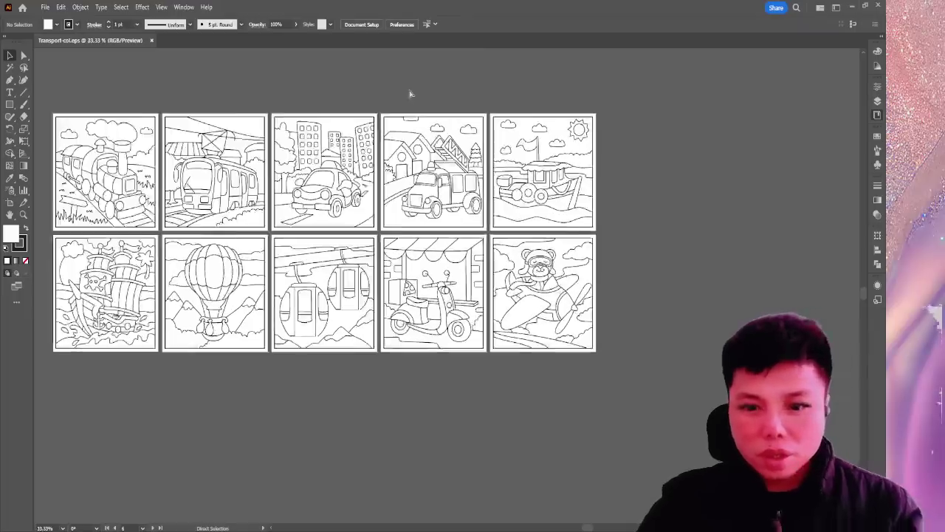
{"action": "key", "text": "ctrl+plus"}
{"action": "key", "text": "ctrl+minus"}
{"action": "key", "text": "ctrl+minus"}
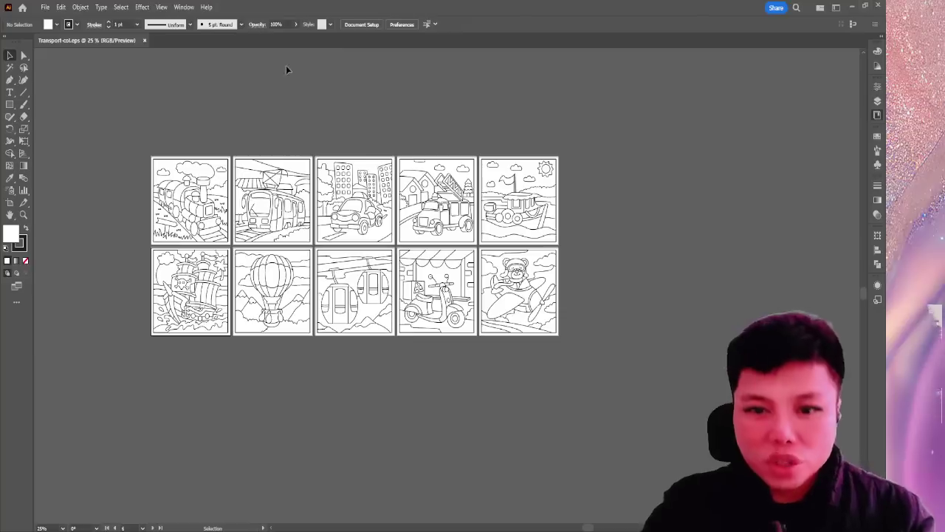
{"action": "key", "text": "ctrl+plus"}
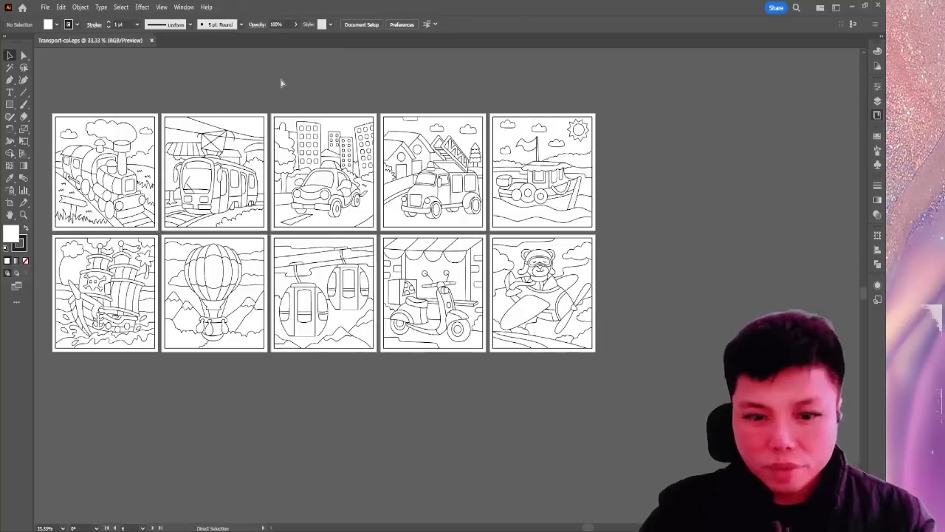
{"action": "key", "text": "ctrl+minus"}
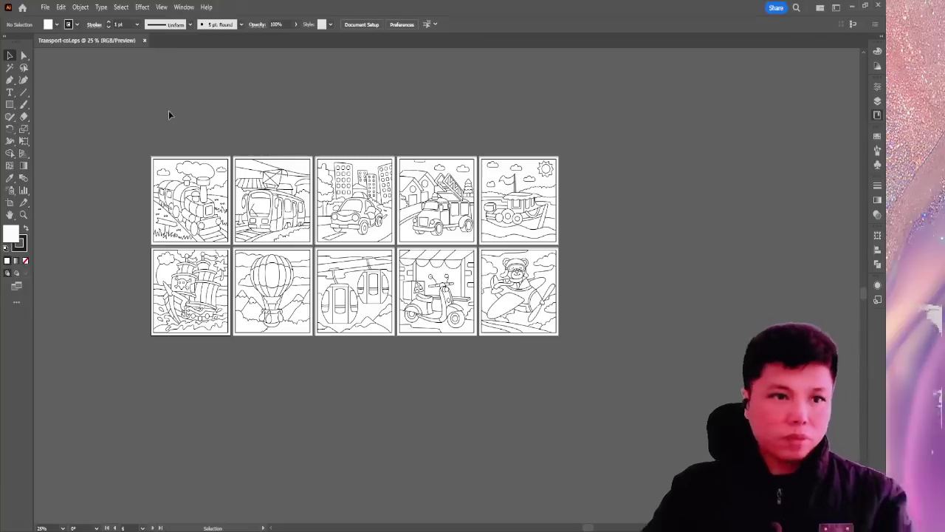
{"action": "left_click", "coordinate": [144, 40]}
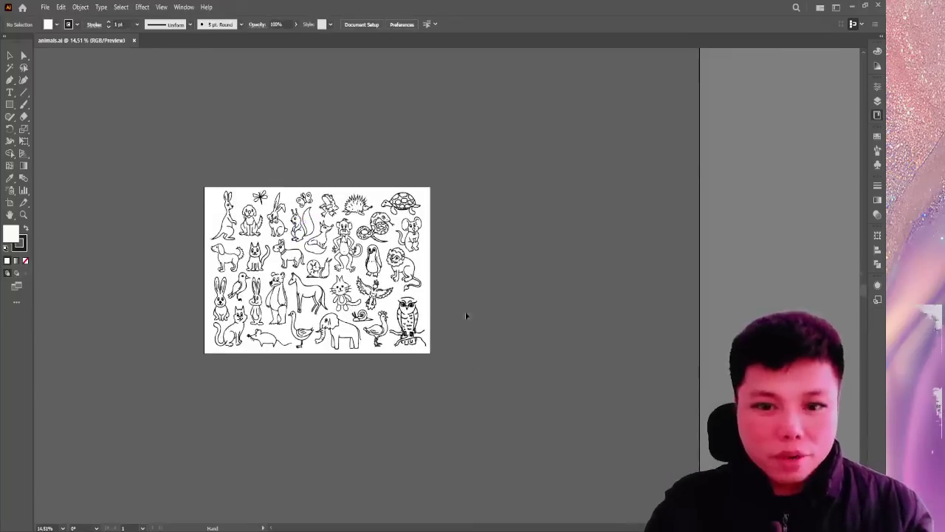
Inspect the animal drawings in animals.ai by selecting them all at once, selecting one near the kangaroo, and clearing the selection.
{"action": "key", "text": "ctrl+a"}
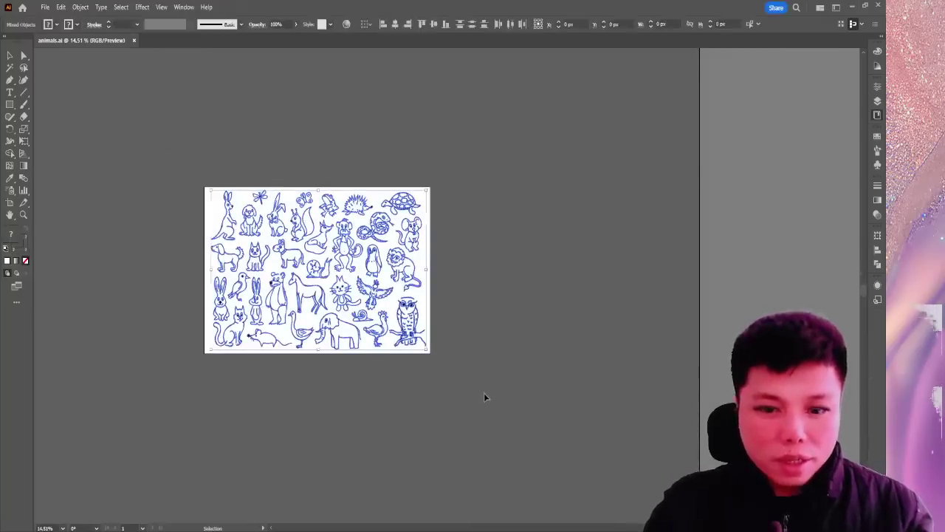
{"action": "left_click", "coordinate": [491, 336]}
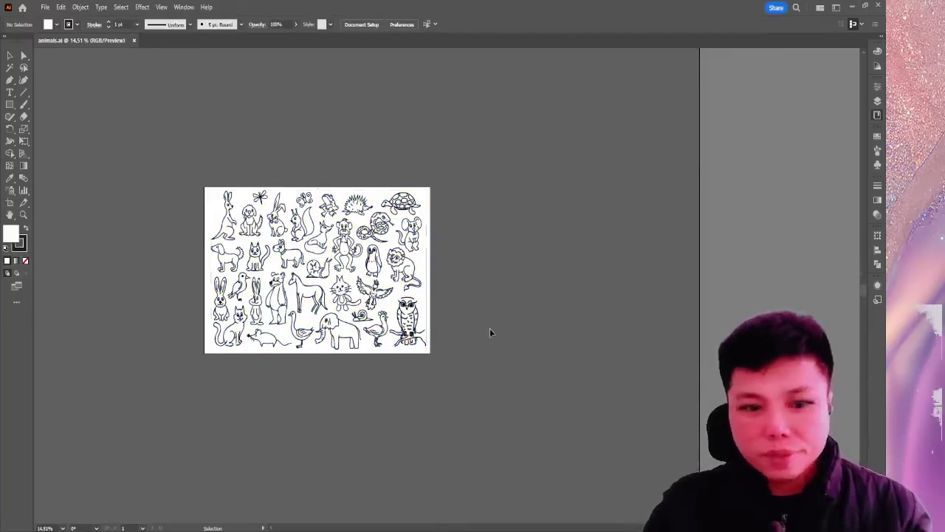
{"action": "left_click", "coordinate": [241, 225]}
{"action": "left_click", "coordinate": [521, 266]}
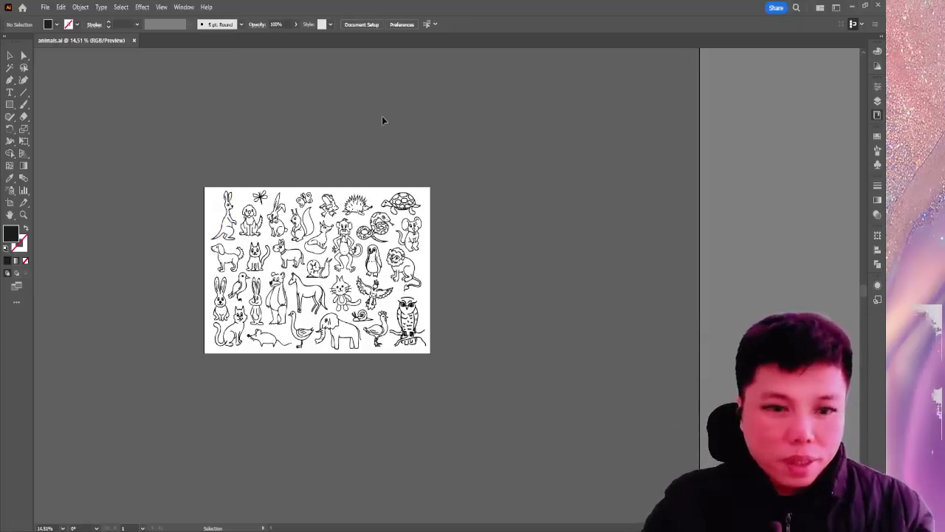
Draw a new portrait artboard of about 420 by 674 px above the animal sheet, near its kangaroo corner.
{"action": "left_click", "coordinate": [10, 202]}
{"action": "left_click", "coordinate": [10, 55]}
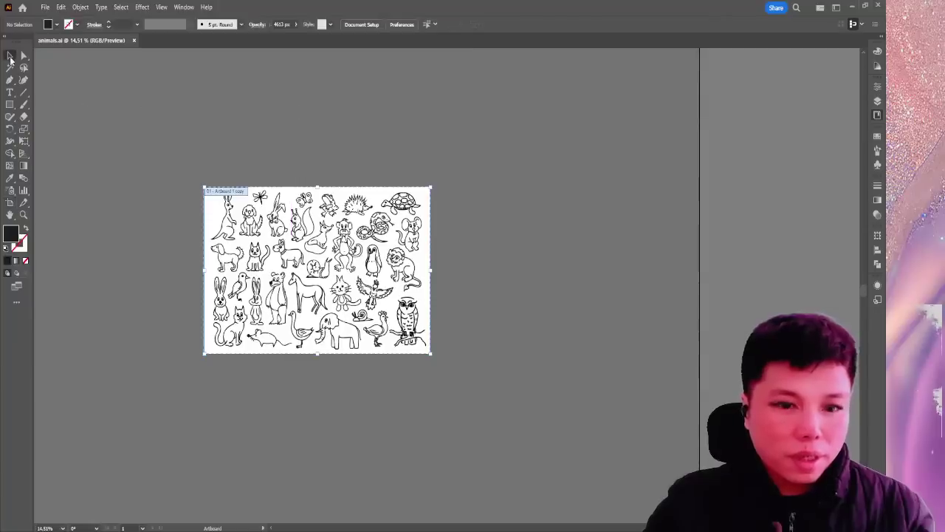
{"action": "left_click", "coordinate": [10, 203]}
{"action": "left_click_drag", "start_coordinate": [172, 86], "coordinate": [207, 139]}
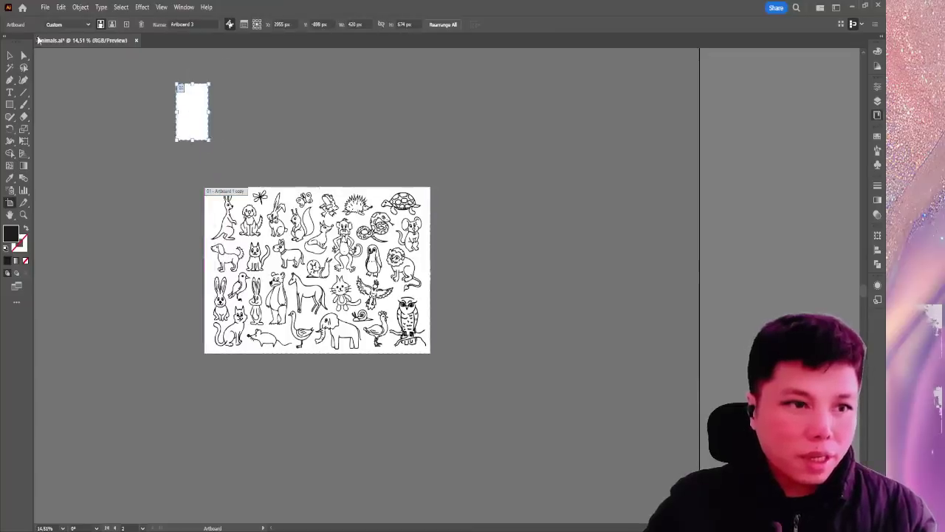
{"action": "key", "text": "Escape"}
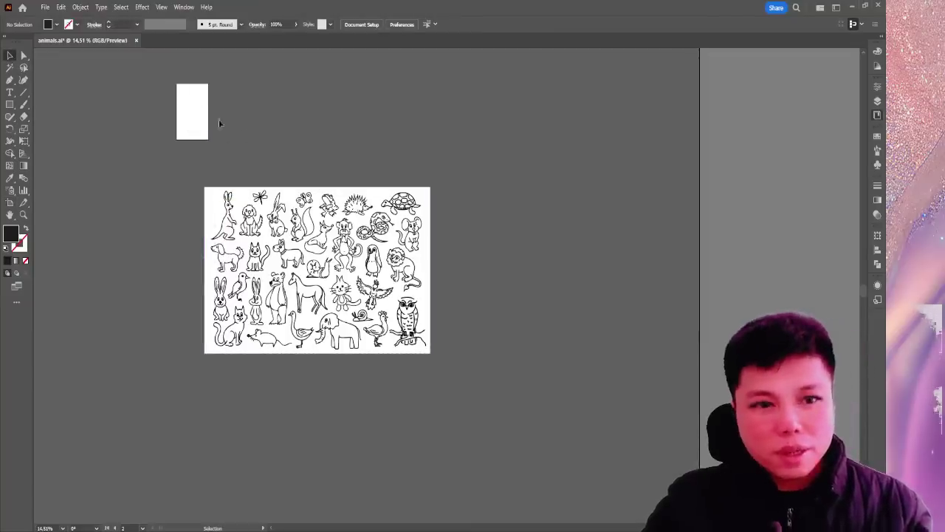
Set the new artboard's size to 8 in wide and 11 in high, and leave artboard editing.
{"action": "left_click", "coordinate": [10, 202]}
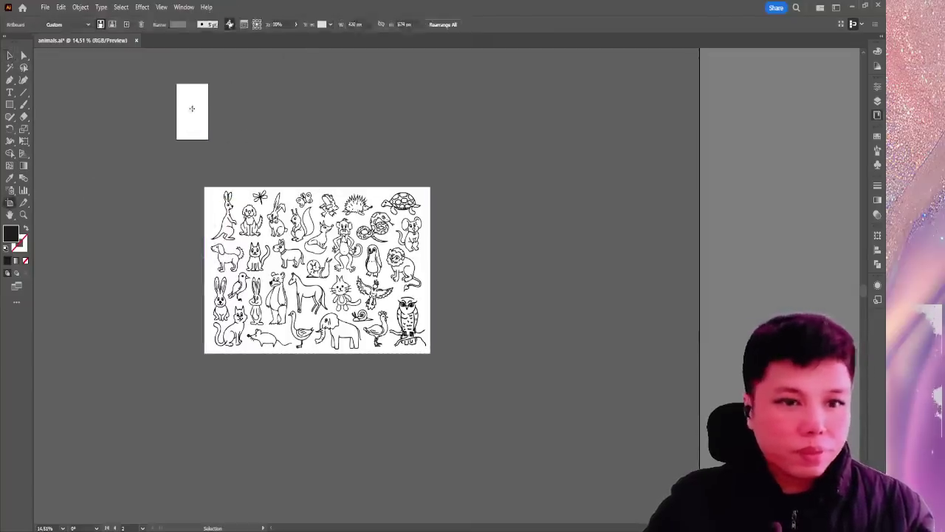
{"action": "left_click", "coordinate": [312, 24]}
{"action": "key", "text": "Tab"}
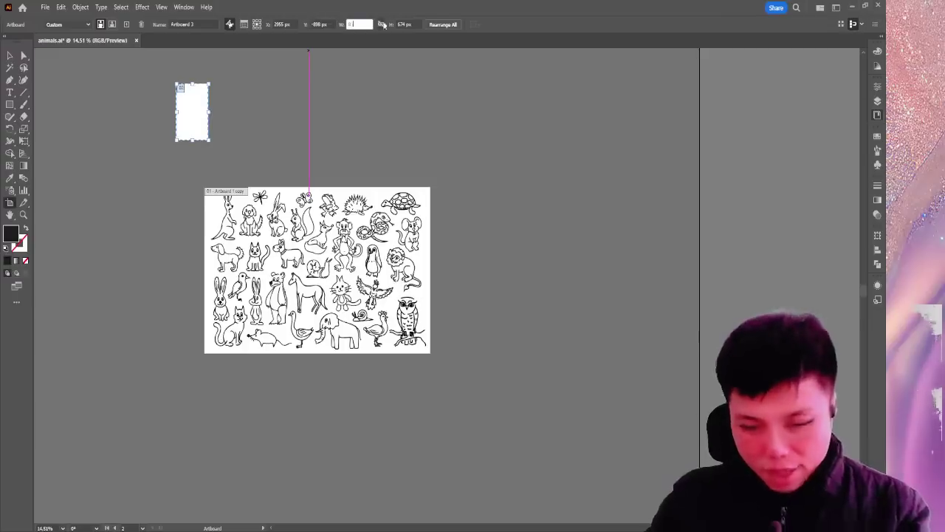
{"action": "key", "text": "Tab"}
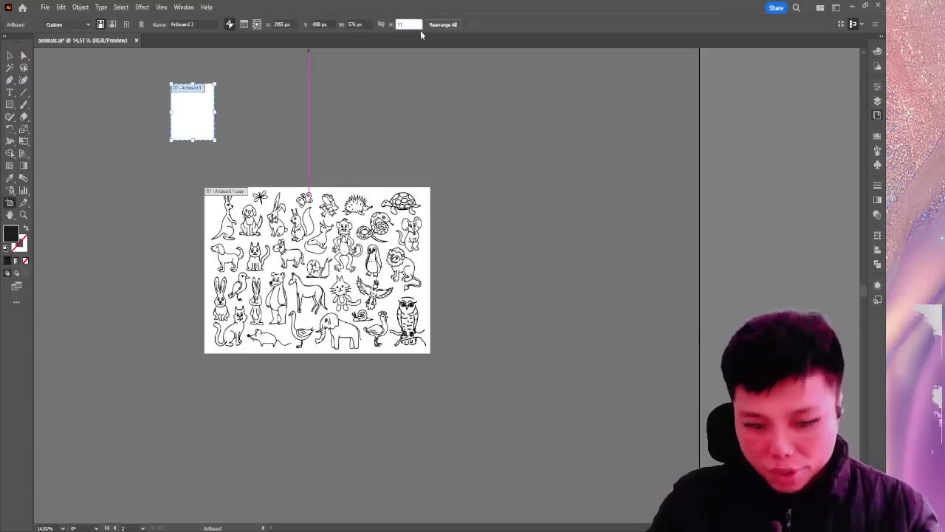
{"action": "type", "text": "11 in"}
{"action": "key", "text": "Return"}
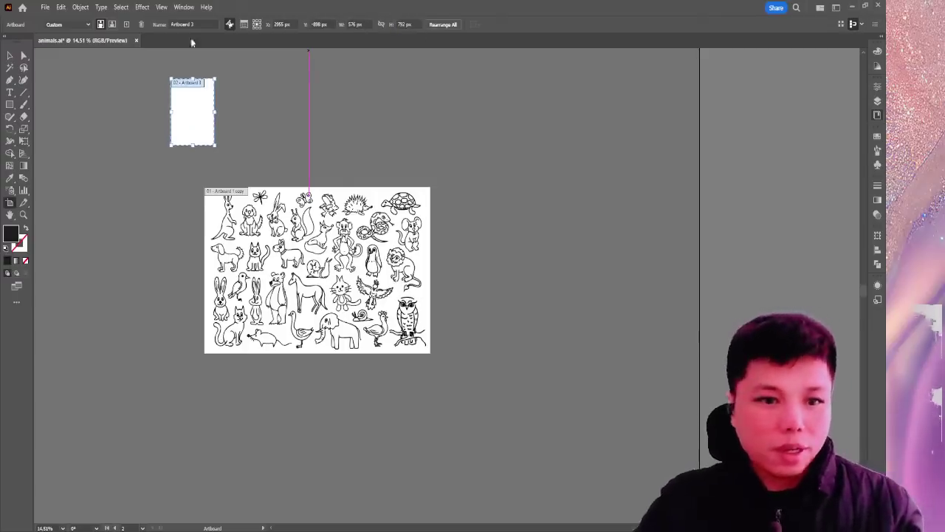
{"action": "left_click", "coordinate": [10, 56]}
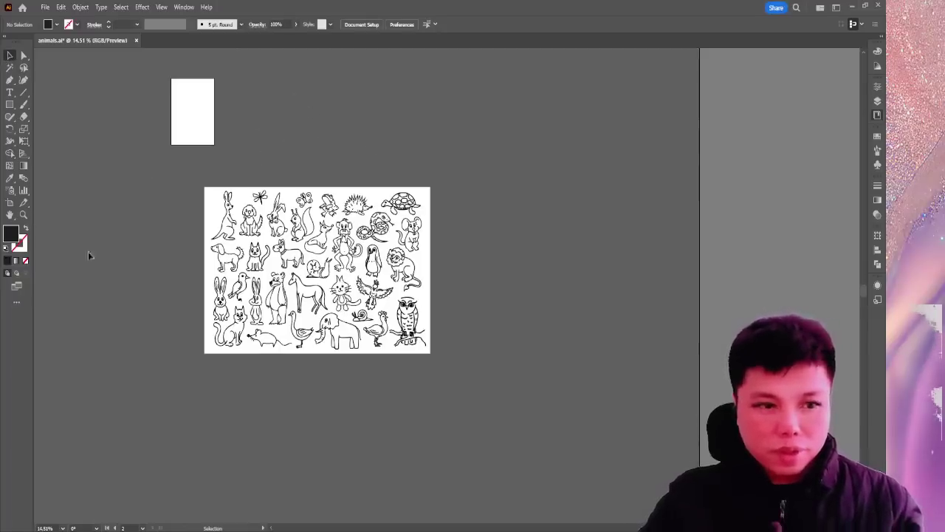
Duplicate the 8 x 11 in artboard sideways to make a row of four above the animal sheet.
{"action": "left_click", "coordinate": [9, 202]}
{"action": "scroll", "coordinate": [268, 120], "scroll_direction": "up", "scroll_amount": 2}
{"action": "left_click_drag", "start_coordinate": [194, 155], "coordinate": [292, 161]}
{"action": "left_click", "coordinate": [195, 161], "text": "shift"}
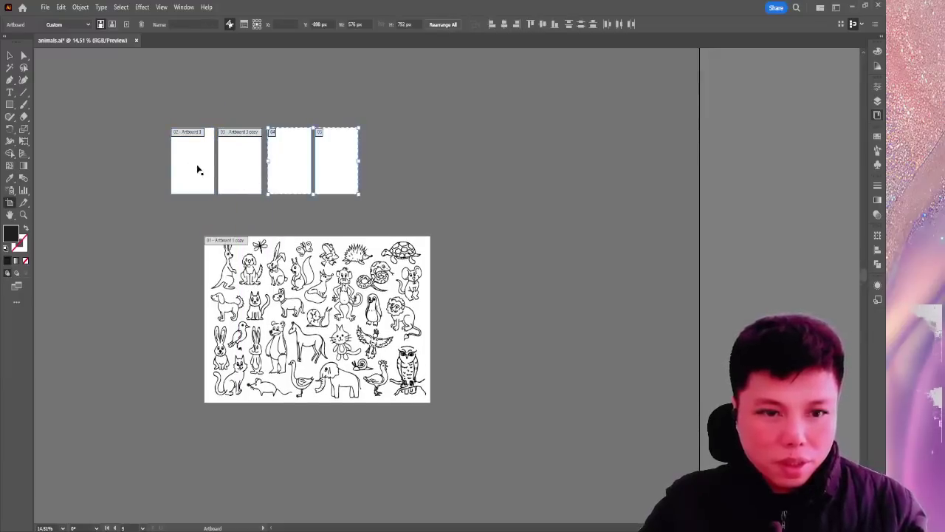
Select the four small portrait artboards together and duplicate the row directly above them.
{"action": "left_click", "coordinate": [197, 169]}
{"action": "left_click", "coordinate": [243, 174], "text": "shift"}
{"action": "left_click", "coordinate": [295, 175], "text": "shift"}
{"action": "left_click", "coordinate": [334, 170], "text": "shift"}
{"action": "scroll", "coordinate": [269, 158], "scroll_direction": "up", "scroll_amount": 1}
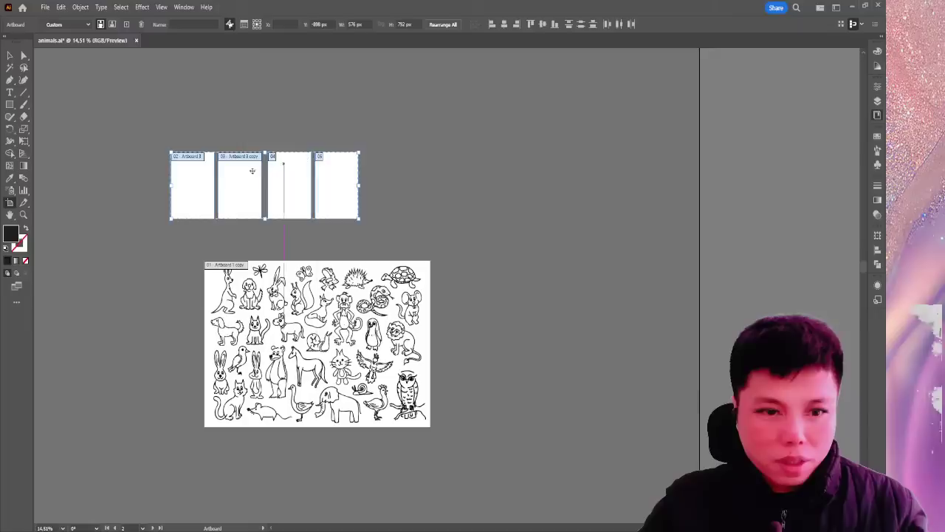
{"action": "left_click_drag", "start_coordinate": [195, 188], "coordinate": [199, 120]}
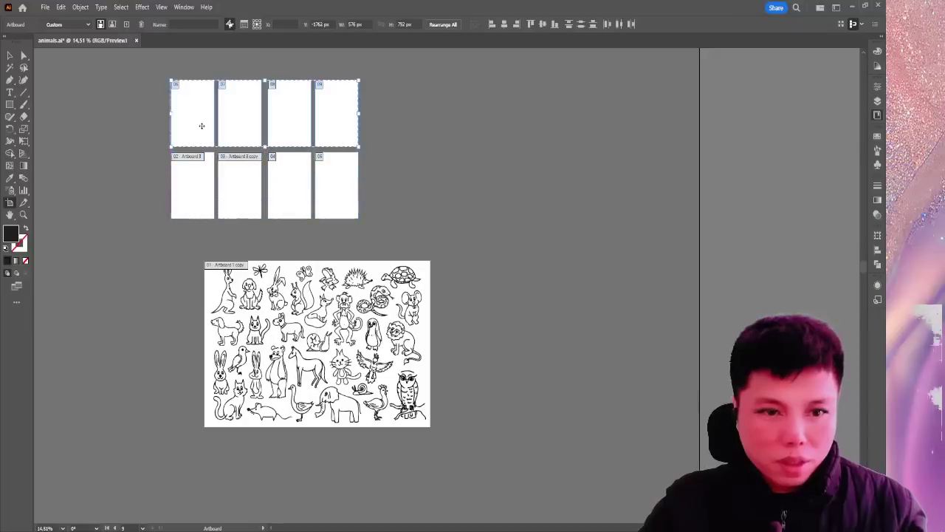
Select both rows of four artboards and duplicate the block alongside to make two rows of eight.
{"action": "left_click", "coordinate": [197, 186], "text": "shift"}
{"action": "left_click", "coordinate": [243, 186], "text": "shift"}
{"action": "left_click", "coordinate": [293, 184], "text": "shift"}
{"action": "left_click", "coordinate": [349, 187], "text": "shift"}
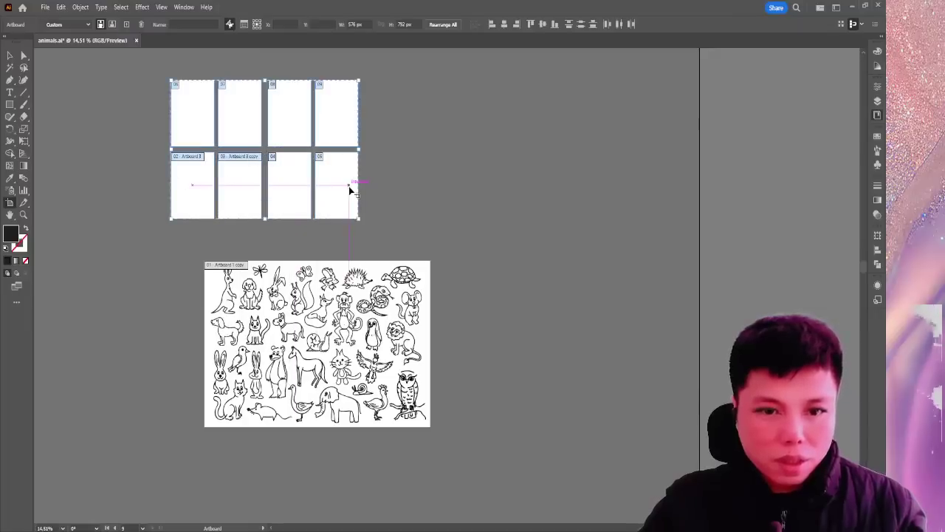
{"action": "left_click_drag", "start_coordinate": [200, 111], "coordinate": [394, 127]}
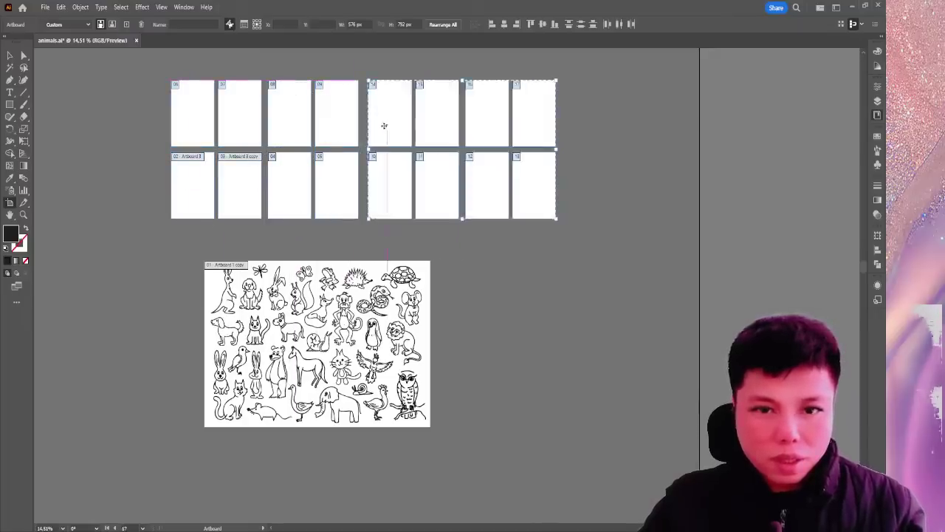
Duplicate all sixteen portrait artboards above the existing rows to make four rows of eight, and leave artboard editing.
{"action": "scroll", "coordinate": [338, 131], "scroll_direction": "up", "scroll_amount": 2}
{"action": "scroll", "coordinate": [395, 192], "scroll_direction": "up", "scroll_amount": 1}
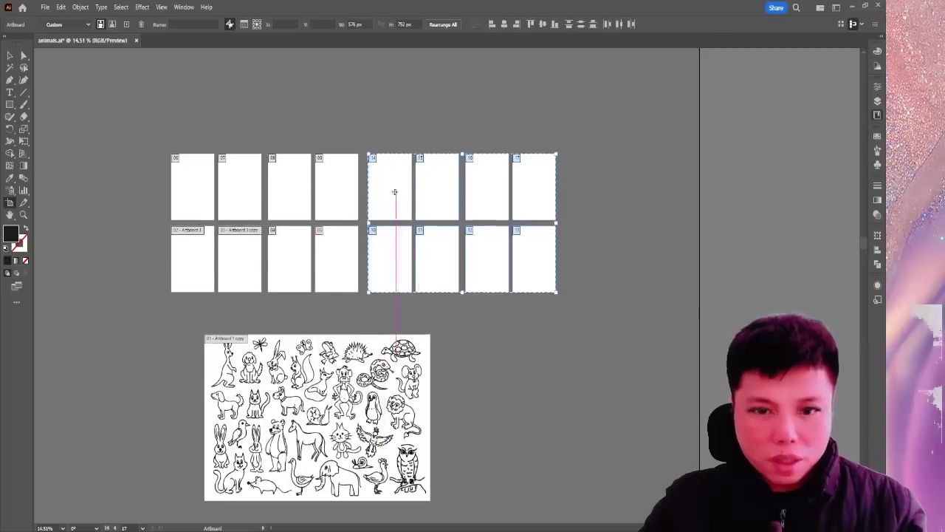
{"action": "scroll", "coordinate": [395, 192], "scroll_direction": "up", "scroll_amount": 3}
{"action": "left_click_drag", "start_coordinate": [394, 272], "coordinate": [394, 124]}
{"action": "scroll", "coordinate": [420, 158], "scroll_direction": "down", "scroll_amount": 3}
{"action": "scroll", "coordinate": [429, 162], "scroll_direction": "up", "scroll_amount": 5}
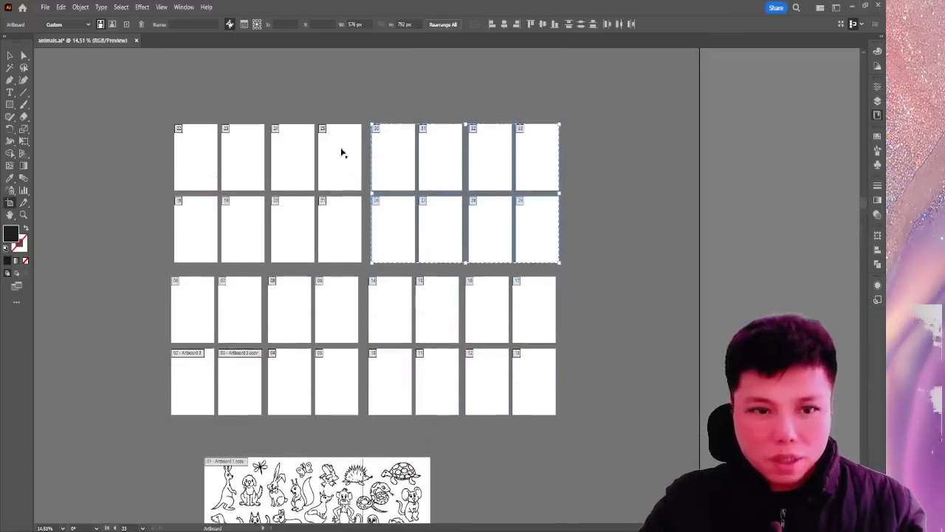
{"action": "scroll", "coordinate": [296, 148], "scroll_direction": "up", "scroll_amount": 1}
{"action": "key", "text": "v"}
Move the kangaroo, seated dog, long-eared rabbit and dragonfly onto the top row's first four artboards, enlarging each to suit its page.
{"action": "scroll", "coordinate": [291, 244], "scroll_direction": "down", "scroll_amount": 5}
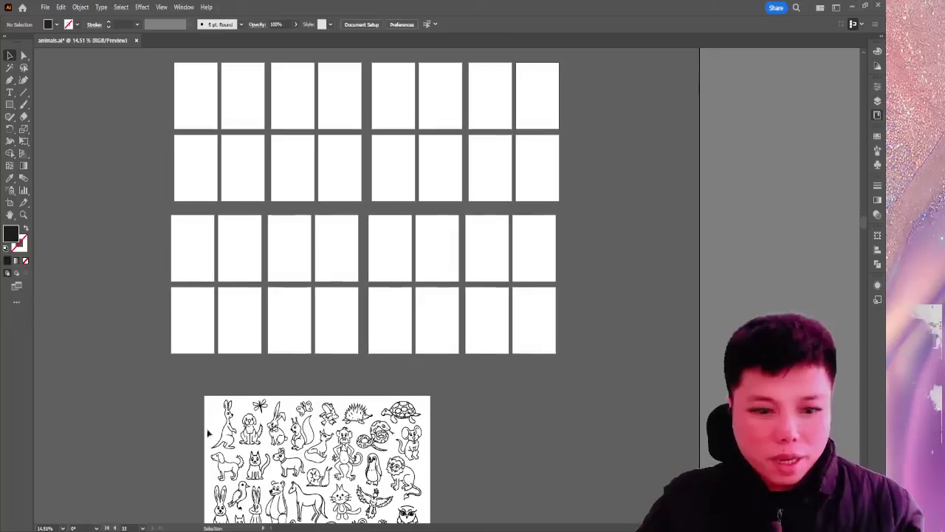
{"action": "left_click_drag", "start_coordinate": [208, 433], "coordinate": [177, 103]}
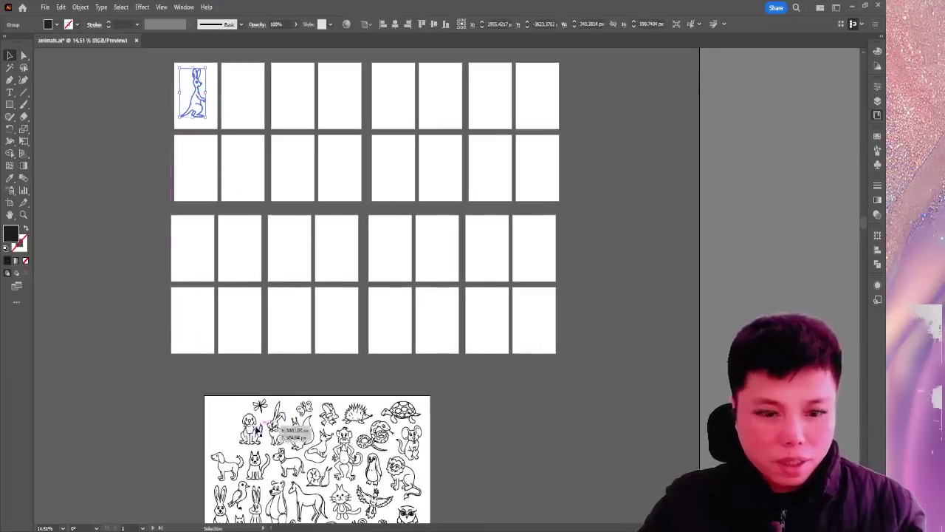
{"action": "left_click", "coordinate": [113, 238]}
{"action": "mouse_move", "coordinate": [255, 423]}
{"action": "left_mouse_down"}
{"action": "mouse_move", "coordinate": [239, 127]}
{"action": "mouse_move", "coordinate": [247, 89]}
{"action": "left_mouse_up"}
{"action": "left_click_drag", "start_coordinate": [277, 430], "coordinate": [292, 93]}
{"action": "left_click_drag", "start_coordinate": [260, 406], "coordinate": [346, 106]}
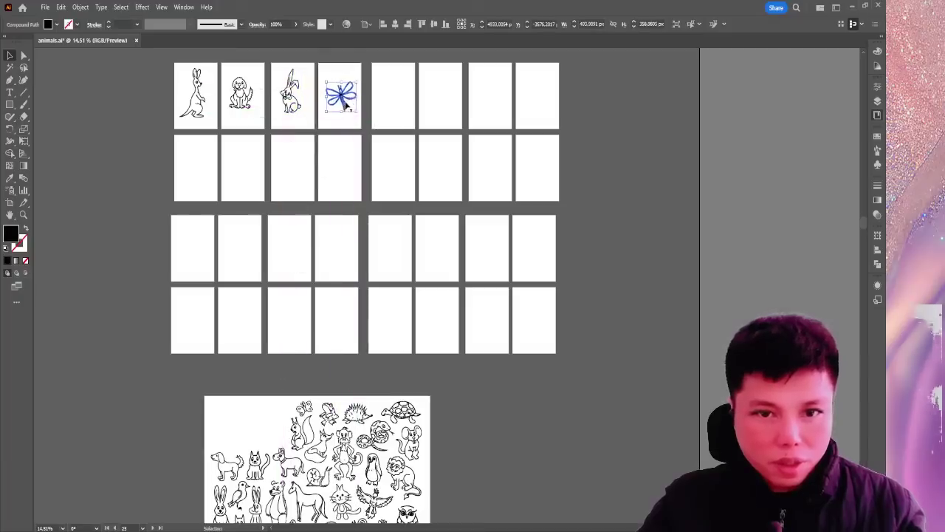
{"action": "left_click", "coordinate": [148, 101]}
Place the butterfly, frog, hedgehog and turtle on the last four artboards of the top row, enlarged to suit their pages.
{"action": "left_click_drag", "start_coordinate": [306, 411], "coordinate": [393, 106]}
{"action": "key", "text": "ctrl+shift+a"}
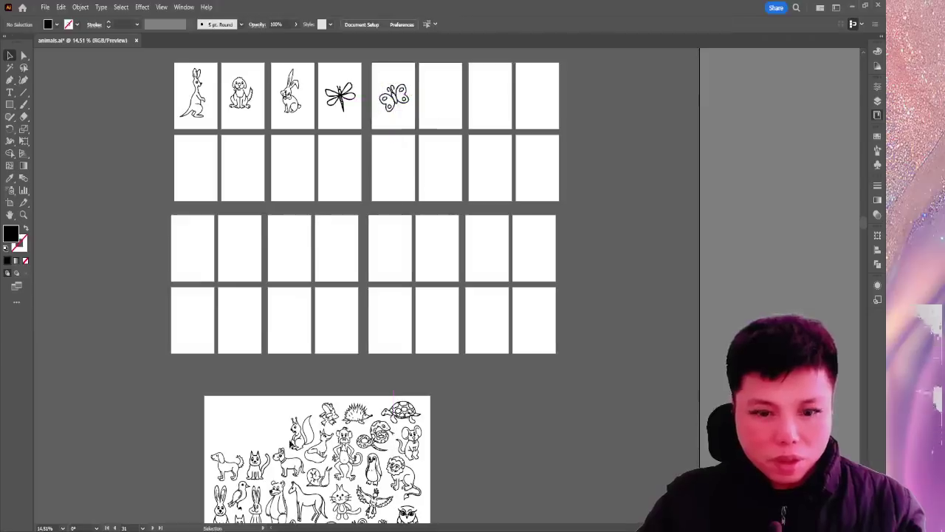
{"action": "left_click_drag", "start_coordinate": [322, 428], "coordinate": [445, 107]}
{"action": "left_click", "coordinate": [505, 107]}
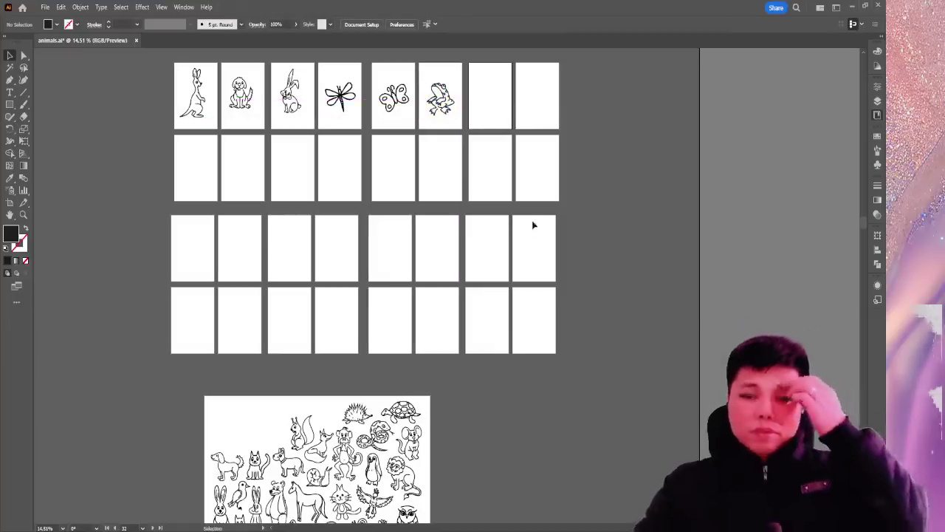
{"action": "scroll", "coordinate": [472, 207], "scroll_direction": "down", "scroll_amount": 1}
{"action": "left_click_drag", "start_coordinate": [369, 385], "coordinate": [502, 90]}
{"action": "scroll", "coordinate": [517, 116], "scroll_direction": "up", "scroll_amount": 1}
{"action": "left_click", "coordinate": [418, 326]}
{"action": "left_click_drag", "start_coordinate": [402, 403], "coordinate": [555, 82]}
{"action": "left_click", "coordinate": [333, 131]}
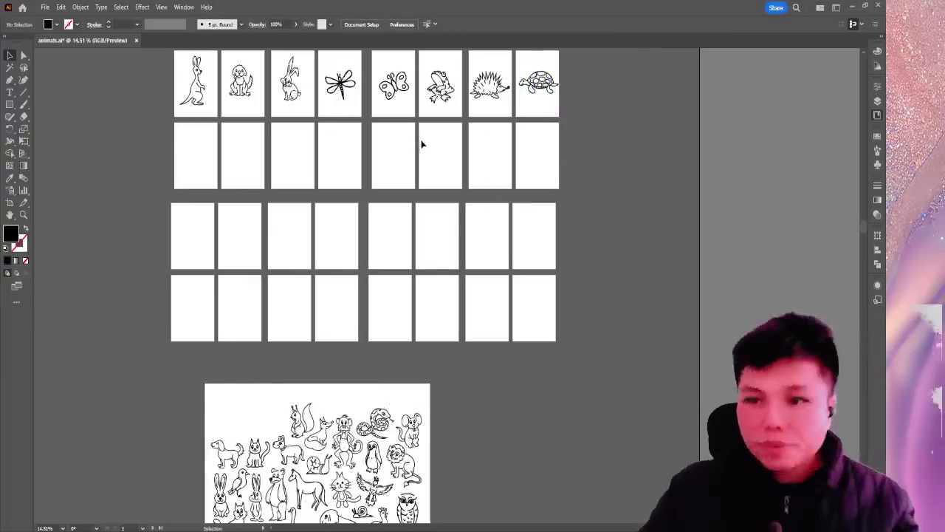
Place the squirrel, monkey, small cat and standing dog on the second row's first four artboards, enlarged to suit their pages.
{"action": "scroll", "coordinate": [384, 184], "scroll_direction": "up", "scroll_amount": 1}
{"action": "scroll", "coordinate": [353, 220], "scroll_direction": "down", "scroll_amount": 2}
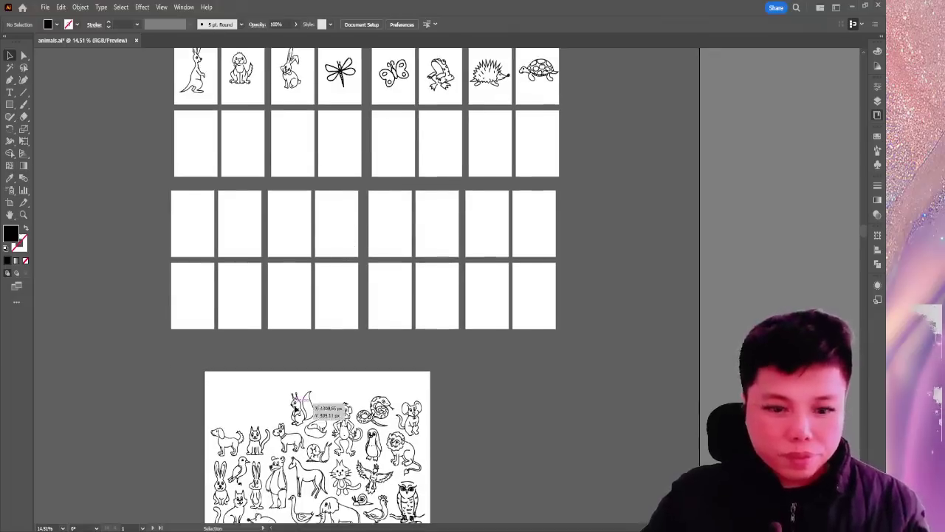
{"action": "left_click_drag", "start_coordinate": [300, 408], "coordinate": [198, 141]}
{"action": "left_click_drag", "start_coordinate": [344, 422], "coordinate": [244, 139]}
{"action": "left_click_drag", "start_coordinate": [259, 438], "coordinate": [294, 142]}
{"action": "left_click_drag", "start_coordinate": [229, 446], "coordinate": [340, 145]}
Place the bird, snake, big-eared mouse and lion on the second row's last four artboards, enlarged to suit their pages.
{"action": "left_click_drag", "start_coordinate": [252, 461], "coordinate": [398, 136]}
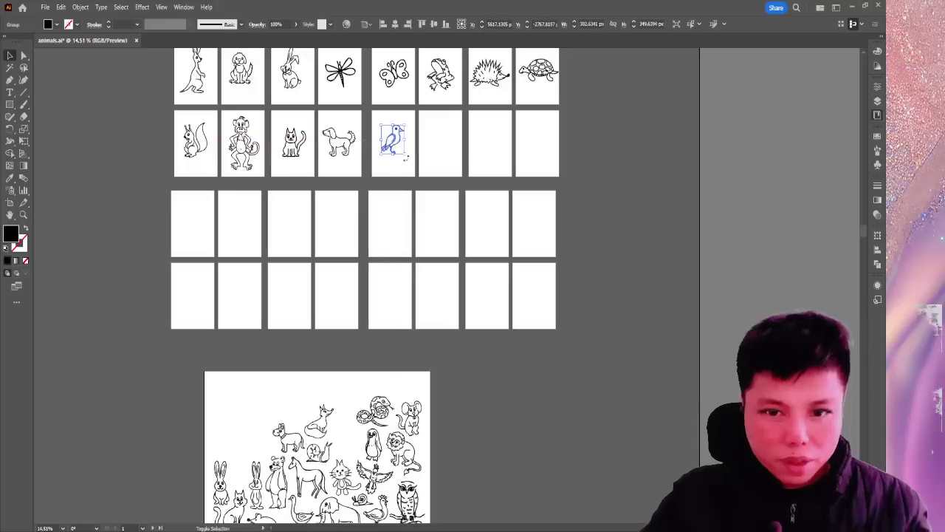
{"action": "left_click", "coordinate": [439, 165]}
{"action": "left_click_drag", "start_coordinate": [373, 410], "coordinate": [442, 142]}
{"action": "left_click", "coordinate": [512, 196]}
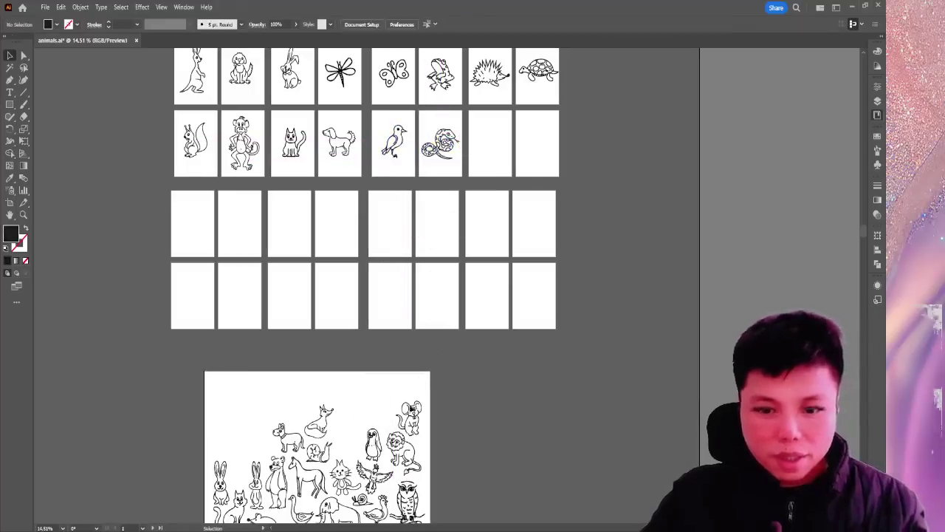
{"action": "left_click_drag", "start_coordinate": [410, 414], "coordinate": [489, 145]}
{"action": "left_click_drag", "start_coordinate": [395, 450], "coordinate": [538, 127]}
Place the calf, fox, seated rabbit and large snail on the third row's first four artboards, enlarged to suit their pages.
{"action": "scroll", "coordinate": [297, 344], "scroll_direction": "down", "scroll_amount": 3}
{"action": "left_click_drag", "start_coordinate": [288, 376], "coordinate": [196, 155]}
{"action": "left_click_drag", "start_coordinate": [320, 361], "coordinate": [242, 157]}
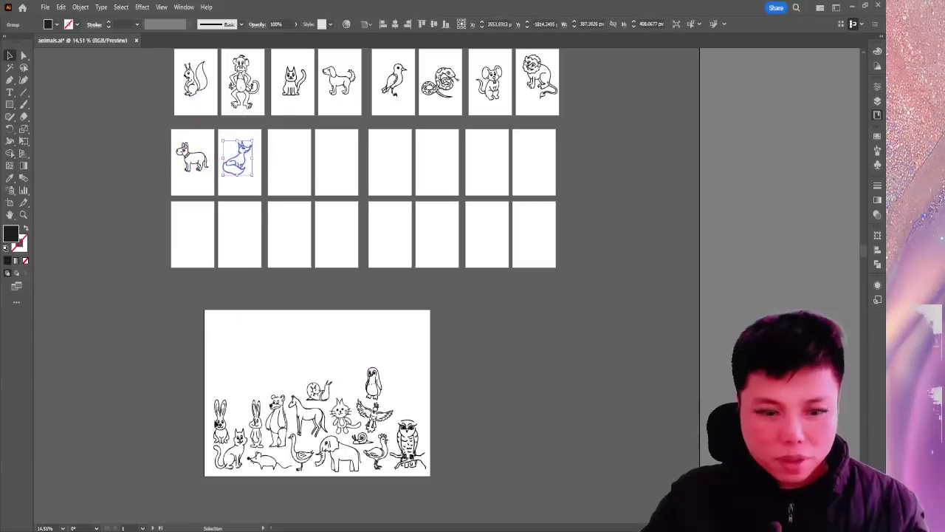
{"action": "left_click", "coordinate": [220, 417]}
{"action": "left_click_drag", "start_coordinate": [287, 194], "coordinate": [296, 135]}
{"action": "left_click", "coordinate": [389, 173]}
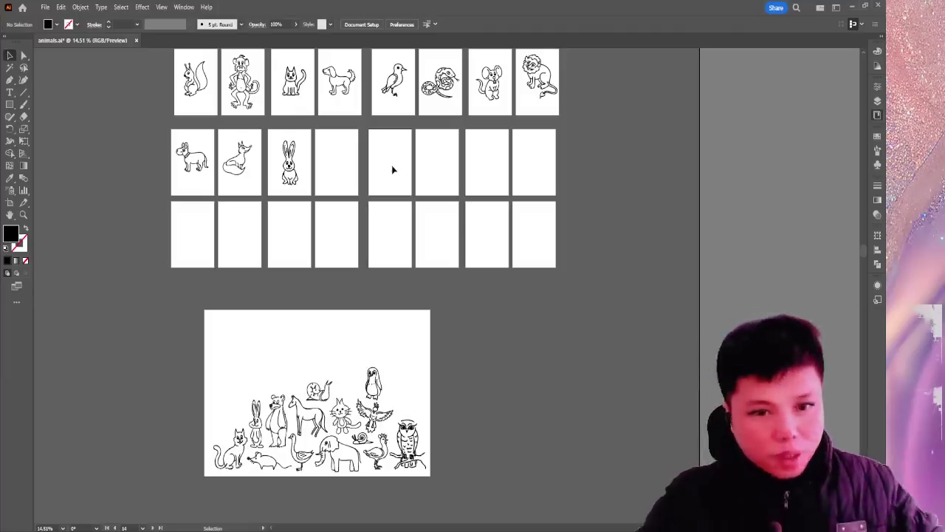
{"action": "left_click_drag", "start_coordinate": [317, 389], "coordinate": [352, 176]}
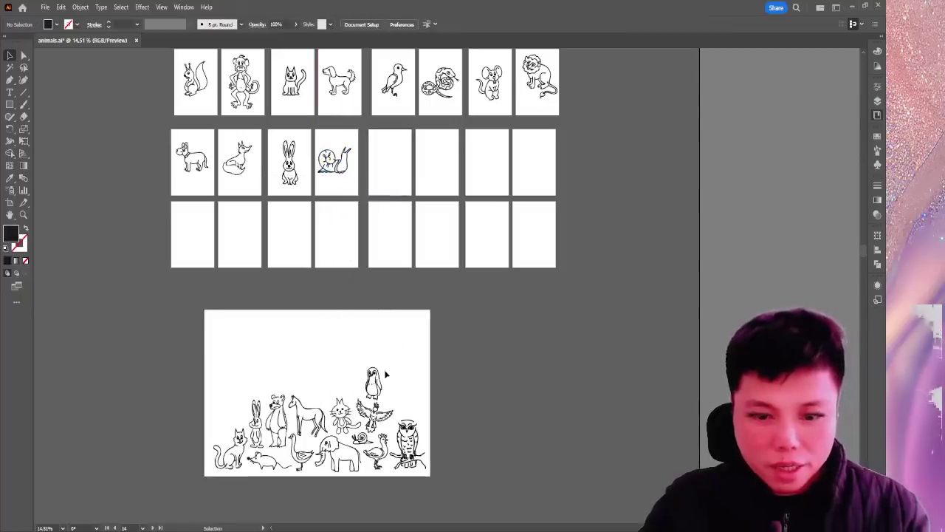
Place the penguin, parrot, owl and standing kitten on the third row's last four artboards, enlarged to suit their pages.
{"action": "left_click_drag", "start_coordinate": [373, 382], "coordinate": [402, 186]}
{"action": "left_click_drag", "start_coordinate": [378, 402], "coordinate": [458, 184]}
{"action": "left_click_drag", "start_coordinate": [405, 435], "coordinate": [507, 186]}
{"action": "left_click_drag", "start_coordinate": [338, 412], "coordinate": [537, 157]}
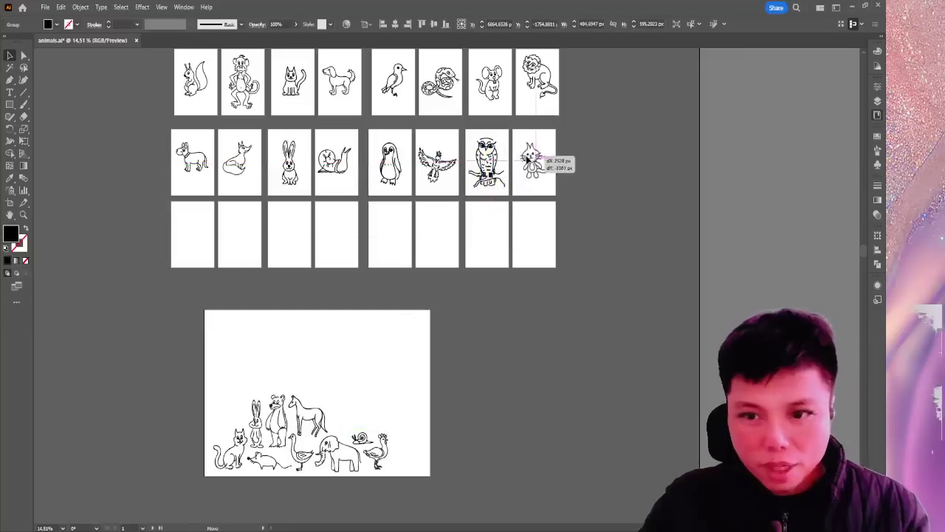
Place the bear, standing rabbit, seated cat and horse on the bottom row's first four artboards, enlarged to suit their pages.
{"action": "left_click_drag", "start_coordinate": [268, 395], "coordinate": [188, 208]}
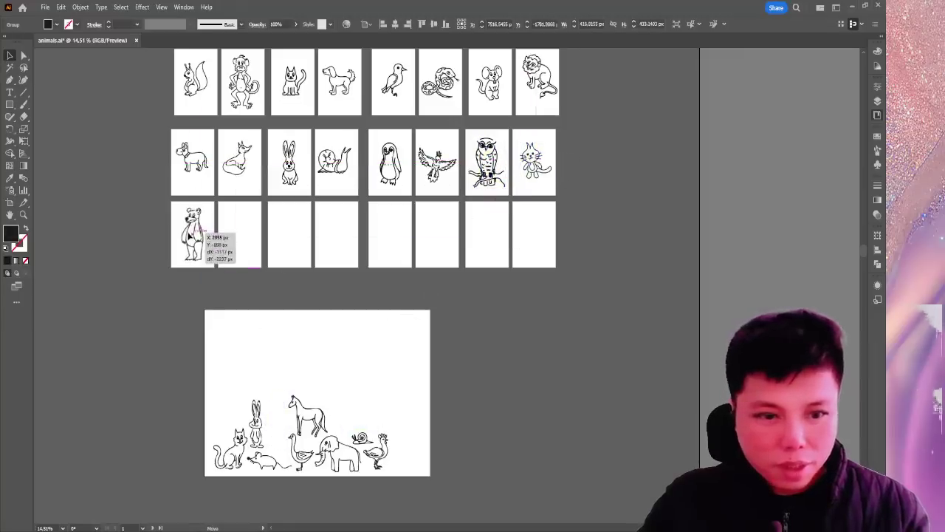
{"action": "left_click_drag", "start_coordinate": [256, 432], "coordinate": [238, 251]}
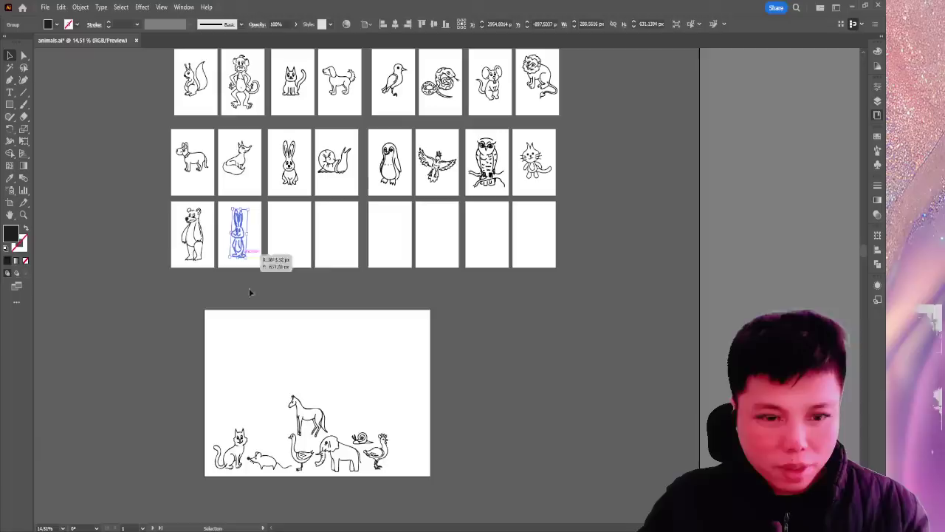
{"action": "left_click", "coordinate": [292, 295]}
{"action": "left_click_drag", "start_coordinate": [239, 436], "coordinate": [301, 220]}
{"action": "left_click_drag", "start_coordinate": [303, 417], "coordinate": [334, 235]}
{"action": "left_click", "coordinate": [361, 319]}
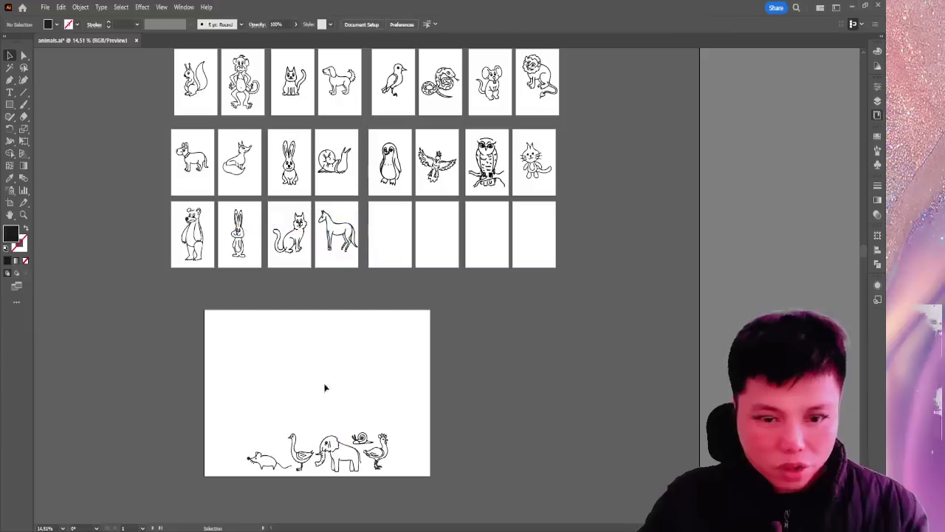
Place the goose and the rat on the fifth and sixth artboards of the bottom row, enlarged to suit their pages.
{"action": "left_click_drag", "start_coordinate": [310, 452], "coordinate": [395, 241]}
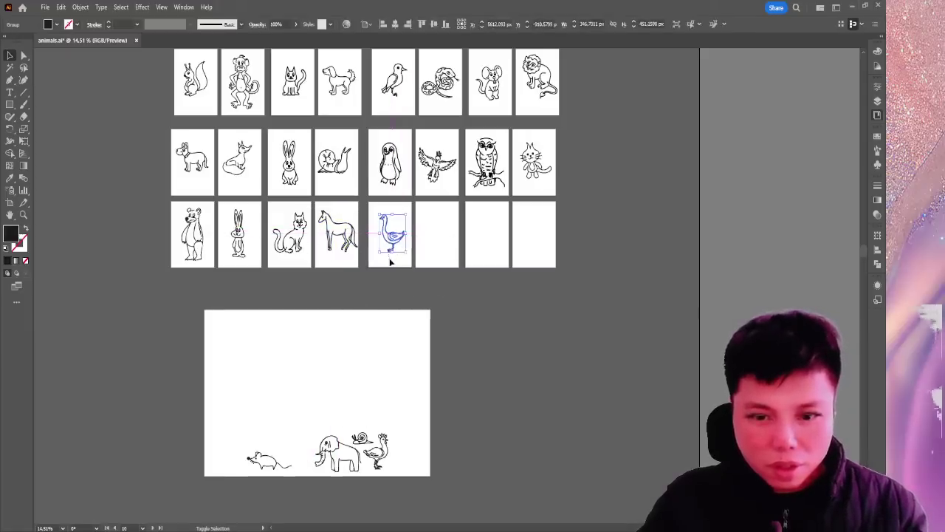
{"action": "mouse_move", "coordinate": [262, 459]}
{"action": "left_mouse_down"}
{"action": "mouse_move", "coordinate": [429, 240]}
{"action": "mouse_move", "coordinate": [459, 237]}
{"action": "left_mouse_up"}
{"action": "left_click", "coordinate": [419, 325]}
Place the elephant and the rooster on the bottom row's last two artboards, adjusting the elephant to fit inside its page.
{"action": "mouse_move", "coordinate": [336, 458]}
{"action": "left_mouse_down"}
{"action": "mouse_move", "coordinate": [485, 234]}
{"action": "mouse_move", "coordinate": [524, 236]}
{"action": "mouse_move", "coordinate": [515, 235]}
{"action": "left_mouse_up"}
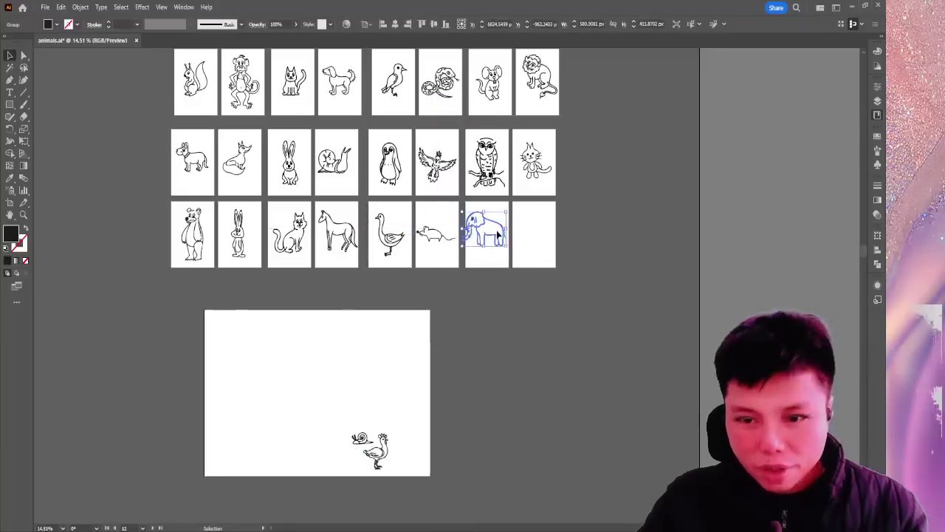
{"action": "left_click", "coordinate": [502, 232]}
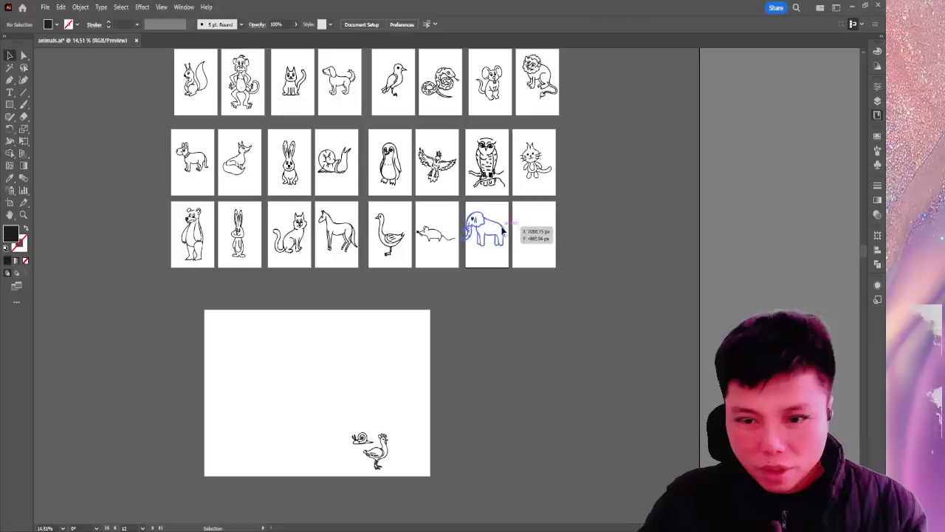
{"action": "left_click", "coordinate": [503, 231]}
{"action": "left_click_drag", "start_coordinate": [507, 232], "coordinate": [507, 231]}
{"action": "left_click", "coordinate": [510, 293]}
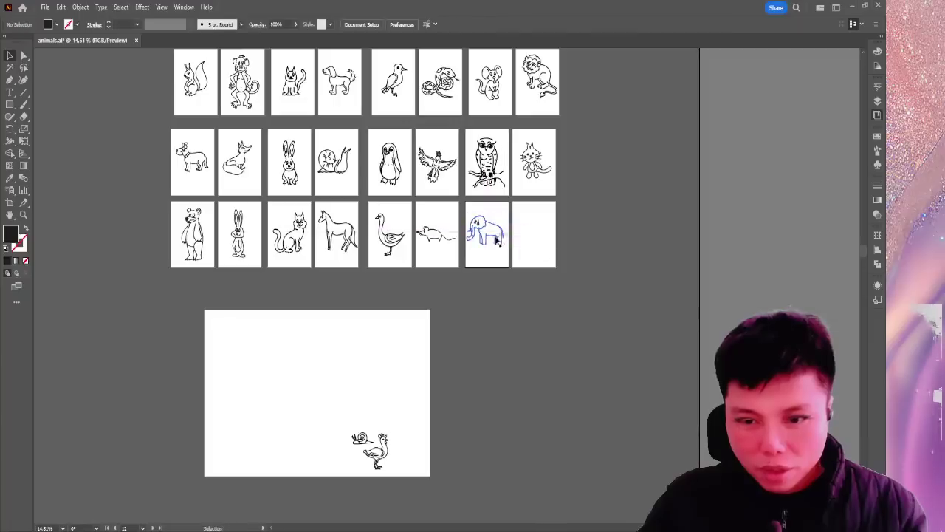
{"action": "left_click_drag", "start_coordinate": [394, 427], "coordinate": [561, 206]}
{"action": "left_click", "coordinate": [542, 292]}
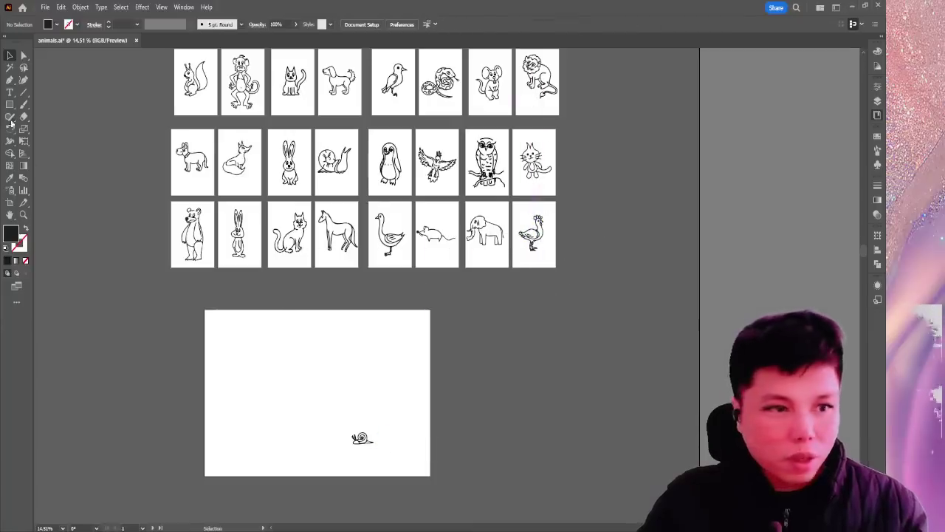
Duplicate the rooster's artboard directly below the bottom row, and leave artboard editing.
{"action": "left_click", "coordinate": [9, 203]}
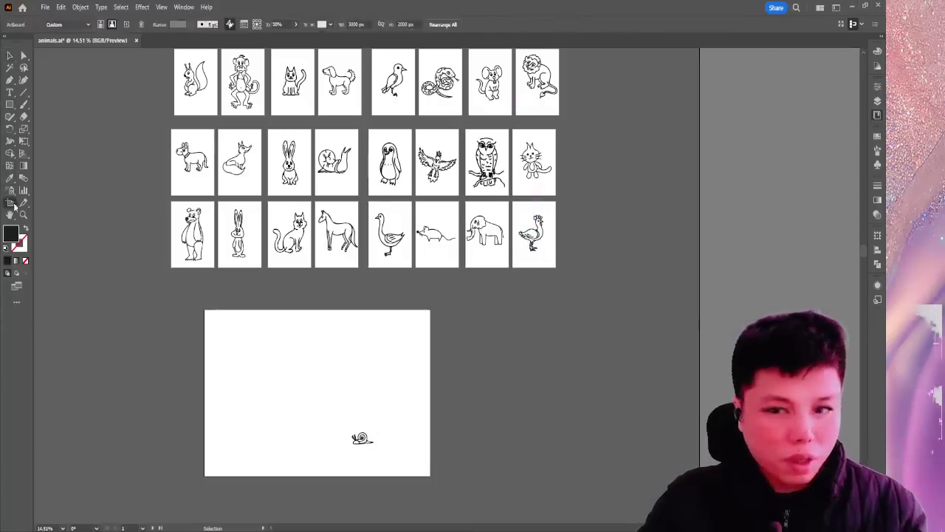
{"action": "left_click", "coordinate": [545, 245]}
{"action": "left_click_drag", "start_coordinate": [550, 246], "coordinate": [550, 325]}
{"action": "key", "text": "ctrl+z"}
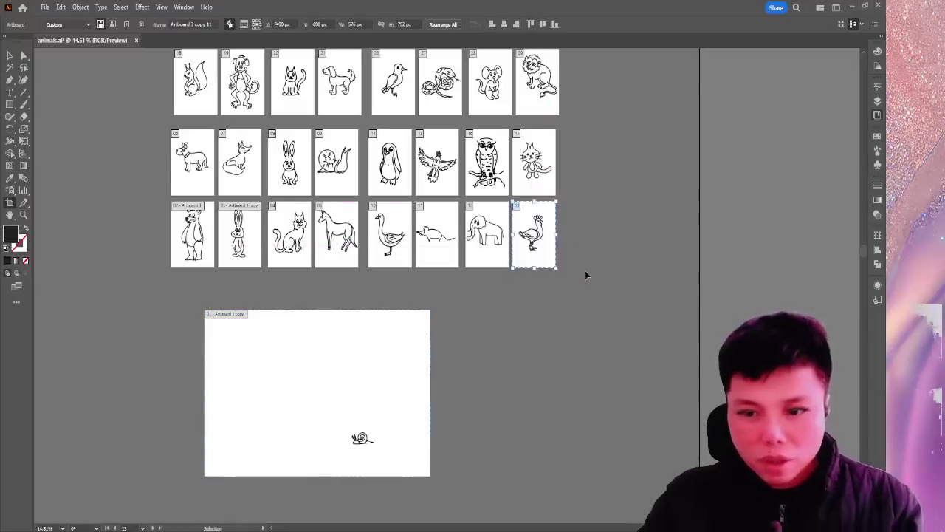
{"action": "left_click_drag", "start_coordinate": [544, 255], "coordinate": [546, 331]}
{"action": "key", "text": "v"}
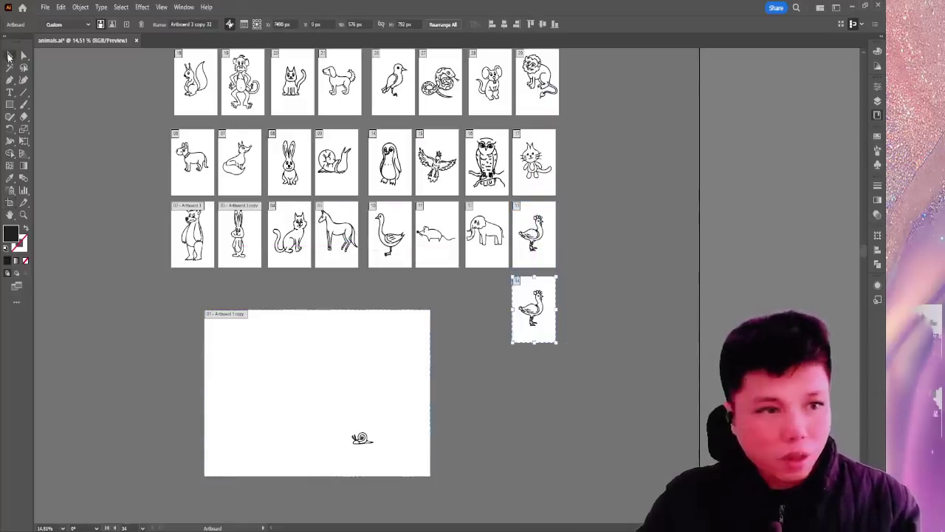
Replace the copied rooster on the extra artboard with the remaining small snail, enlarged to about 445 px wide.
{"action": "left_click", "coordinate": [527, 301]}
{"action": "key", "text": "Delete"}
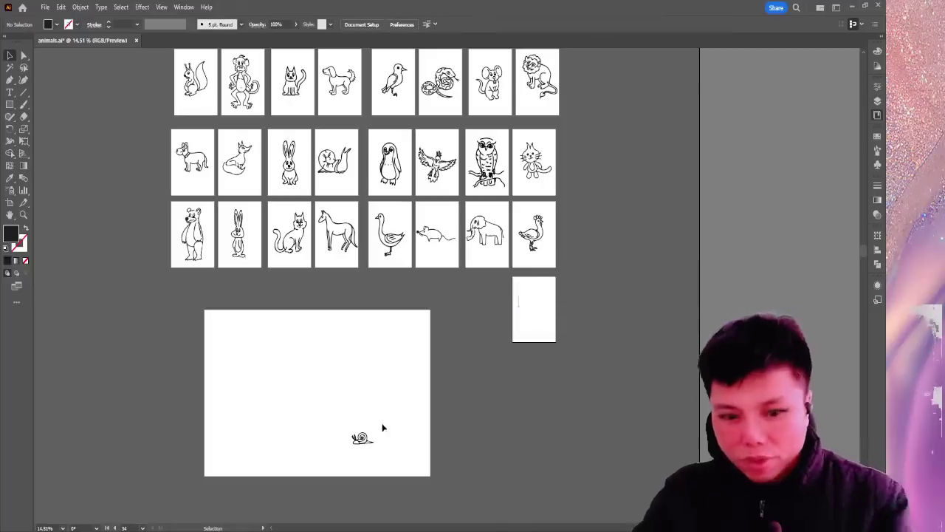
{"action": "left_click_drag", "start_coordinate": [366, 438], "coordinate": [537, 311]}
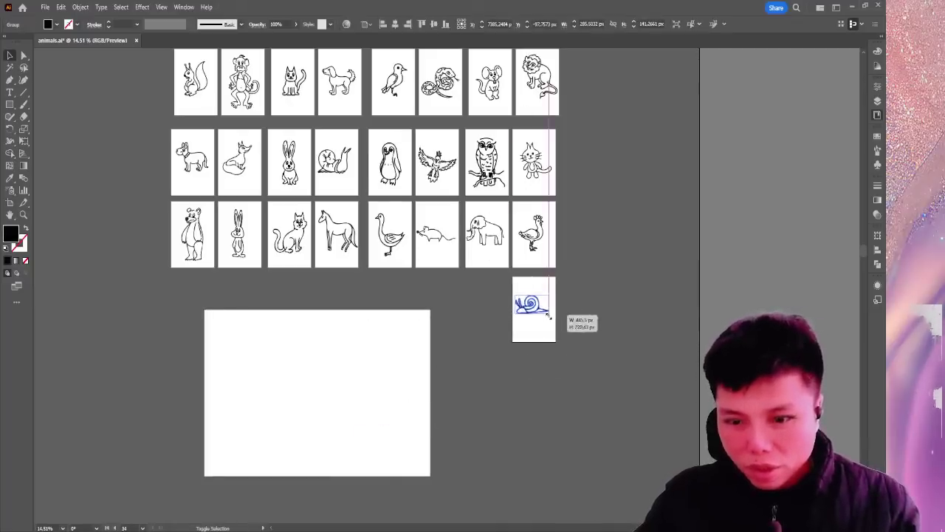
{"action": "left_click", "coordinate": [575, 322]}
Delete the emptied landscape artboard that held the animal sheet.
{"action": "left_click", "coordinate": [9, 202]}
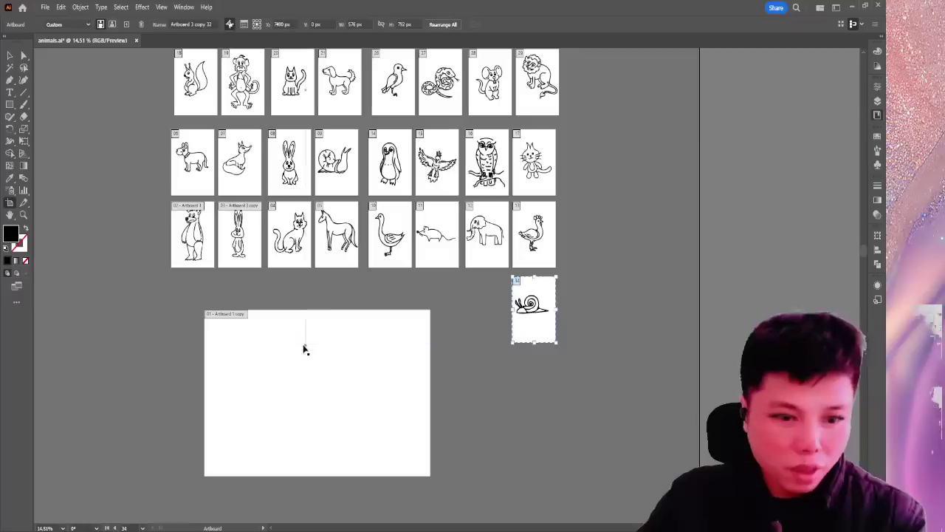
{"action": "left_click", "coordinate": [277, 318]}
{"action": "key", "text": "Delete"}
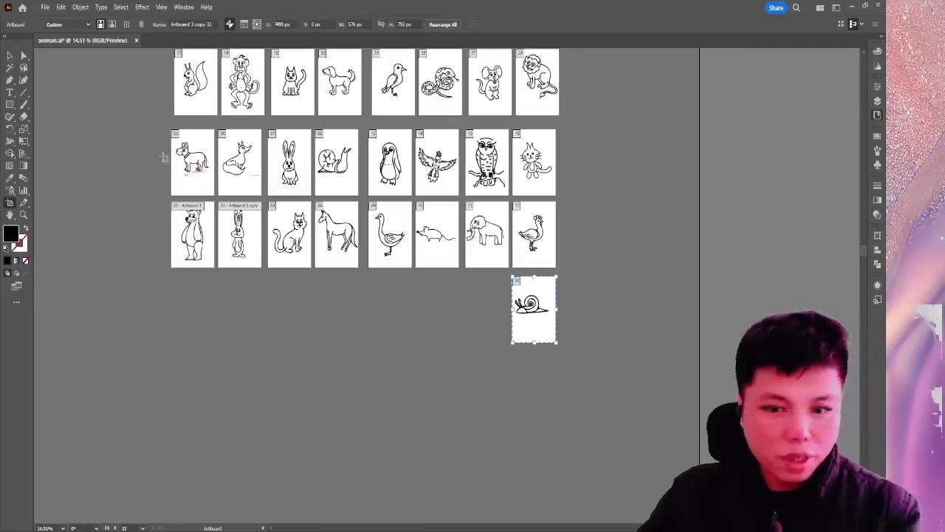
Leave artboard editing, look over all the coloring pages, and close animals.ai.
{"action": "left_click", "coordinate": [10, 56]}
{"action": "scroll", "coordinate": [414, 378], "scroll_direction": "up", "scroll_amount": 1}
{"action": "scroll", "coordinate": [397, 316], "scroll_direction": "up", "scroll_amount": 1}
{"action": "key", "text": "a"}
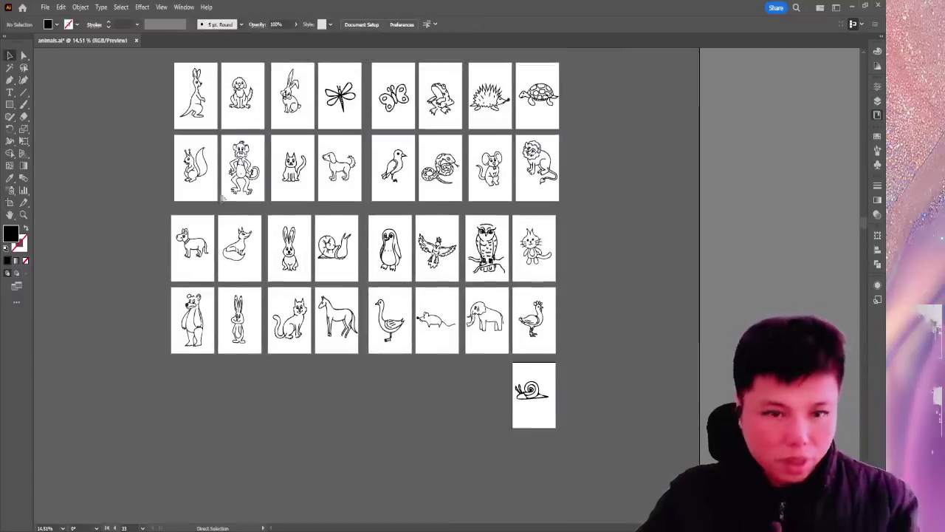
{"action": "scroll", "coordinate": [545, 279], "scroll_direction": "up", "scroll_amount": 1}
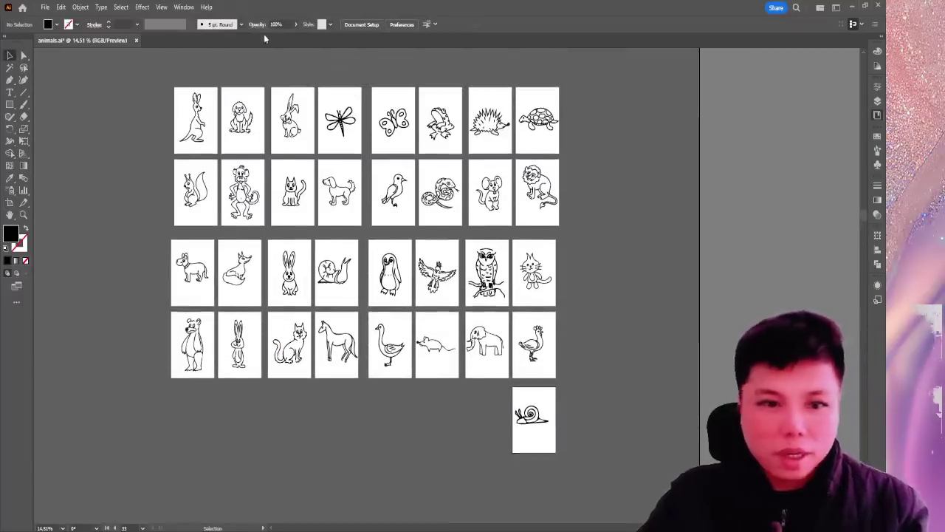
{"action": "key", "text": "v"}
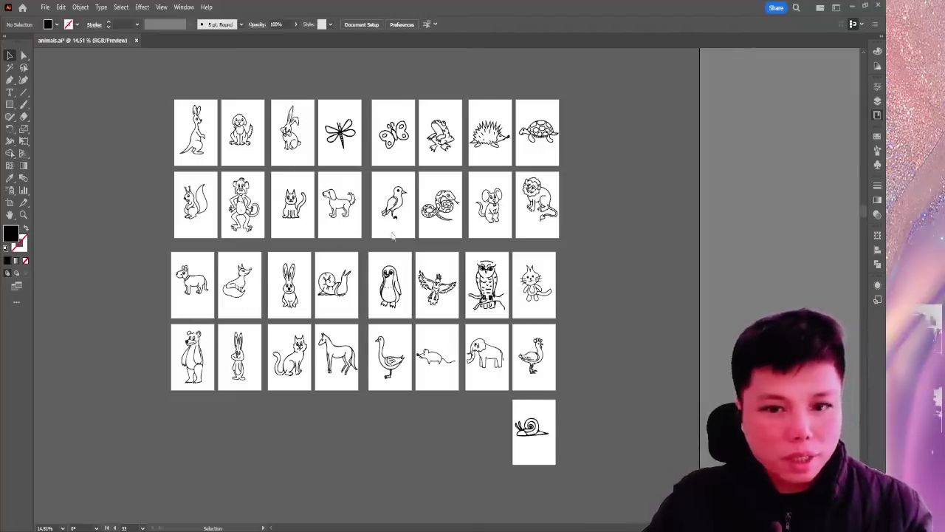
{"action": "key", "text": "ctrl+w"}
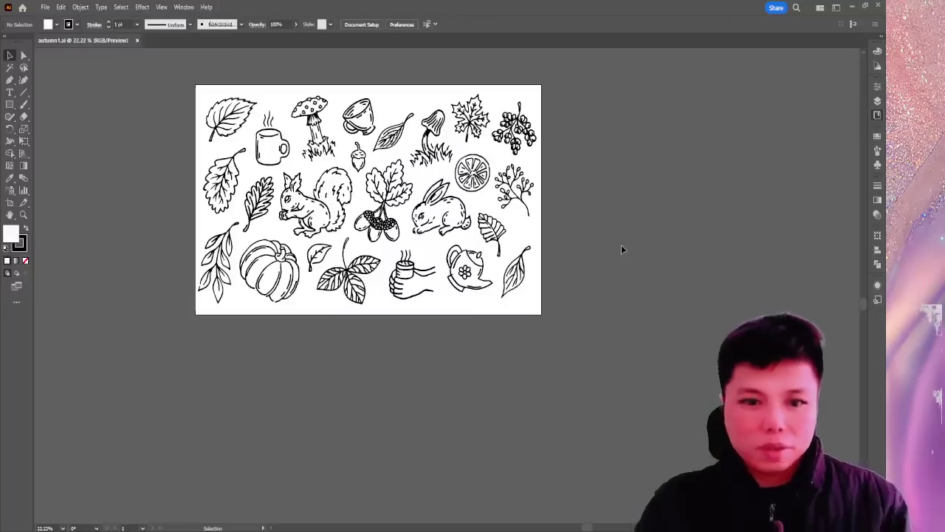
Look over the leaf, mushroom and animal drawings in autumn1.ai and close that file.
{"action": "key", "text": "ctrl+minus"}
{"action": "key", "text": "ctrl+plus"}
{"action": "key", "text": "ctrl+plus"}
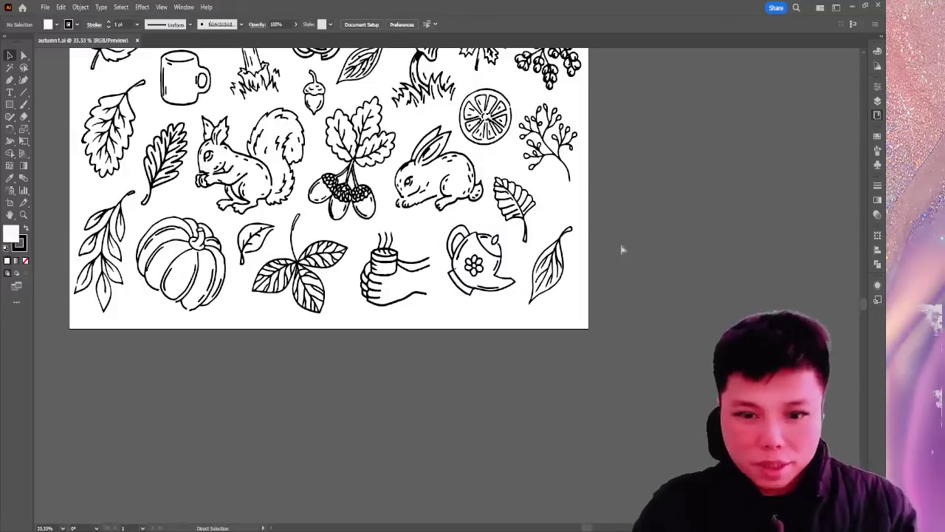
{"action": "key", "text": "ctrl+minus"}
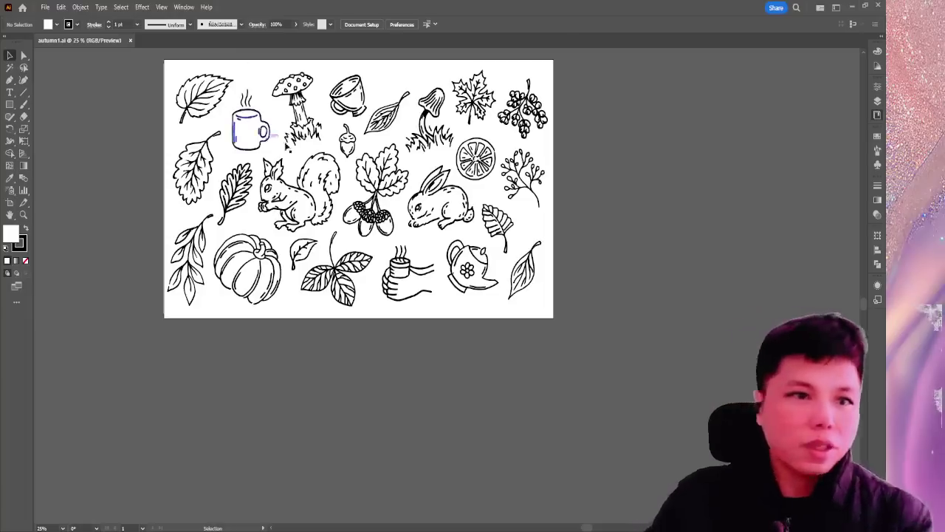
{"action": "left_click", "coordinate": [131, 41]}
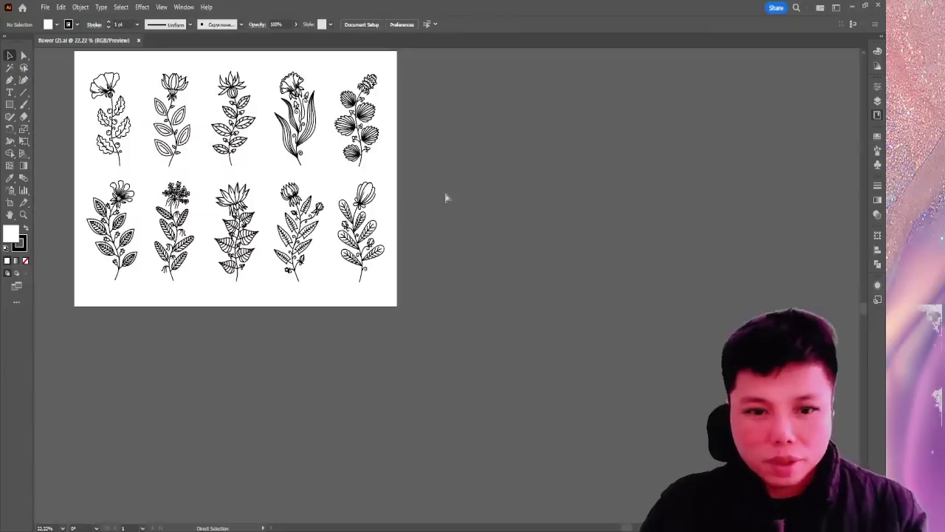
Examine the flower sheet in flower (2).ai and ungroup all of its artwork.
{"action": "key", "text": "ctrl+equal"}
{"action": "key", "text": "ctrl+equal"}
{"action": "left_click_drag", "start_coordinate": [445, 193], "coordinate": [554, 336]}
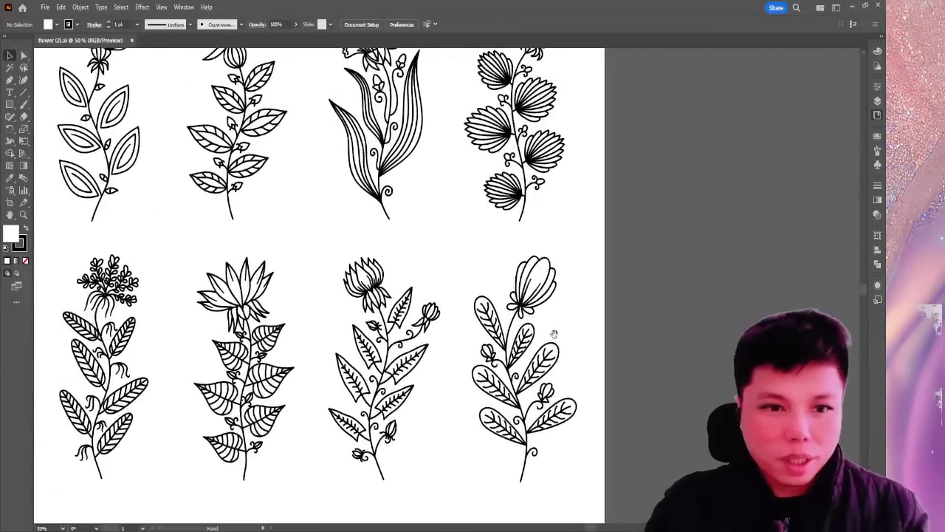
{"action": "key", "text": "ctrl+minus"}
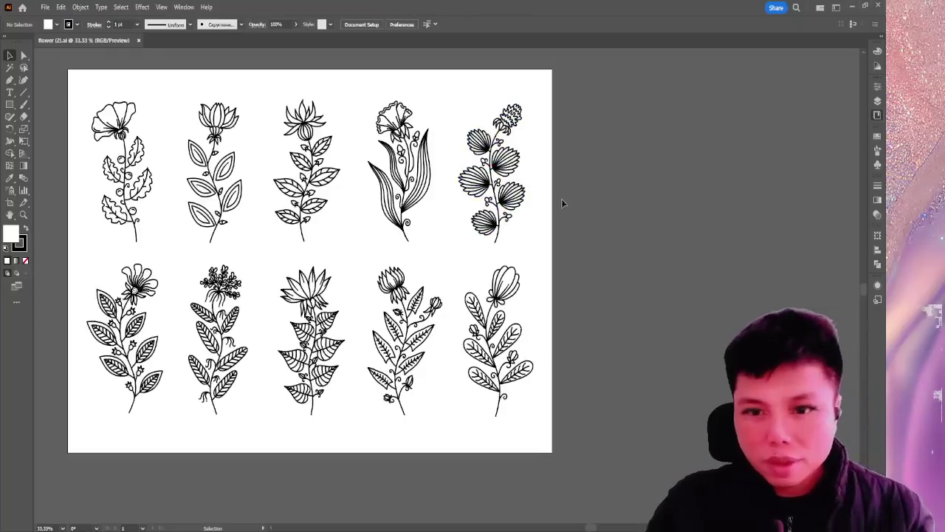
{"action": "key", "text": "ctrl+a"}
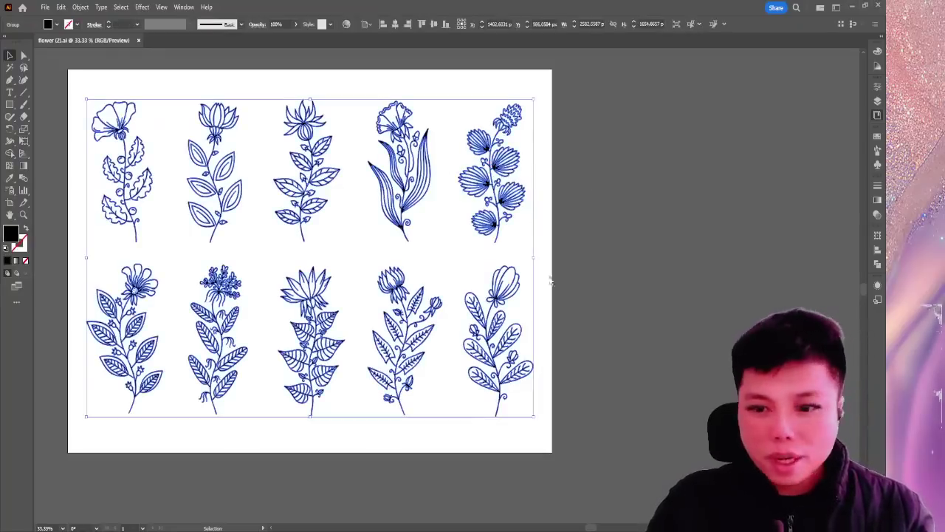
{"action": "left_click", "coordinate": [585, 244]}
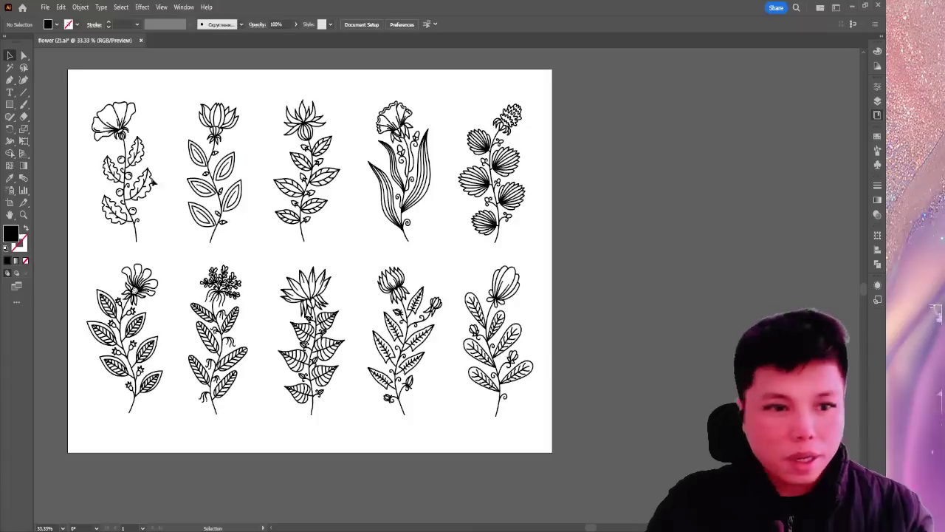
Try to move the first top-row flower, undo the move, and select all of its parts together.
{"action": "left_click_drag", "start_coordinate": [136, 174], "coordinate": [71, 168]}
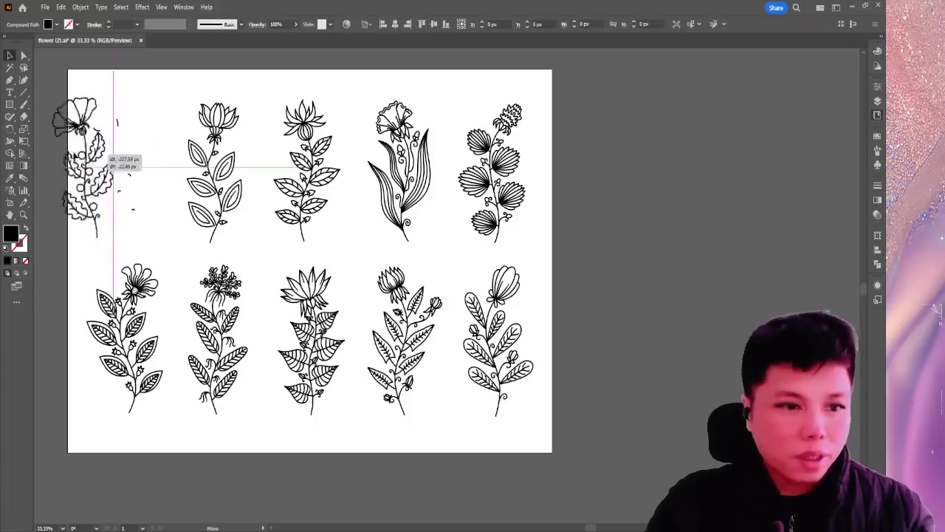
{"action": "left_click", "coordinate": [154, 155]}
{"action": "key", "text": "a"}
{"action": "left_click", "coordinate": [602, 195]}
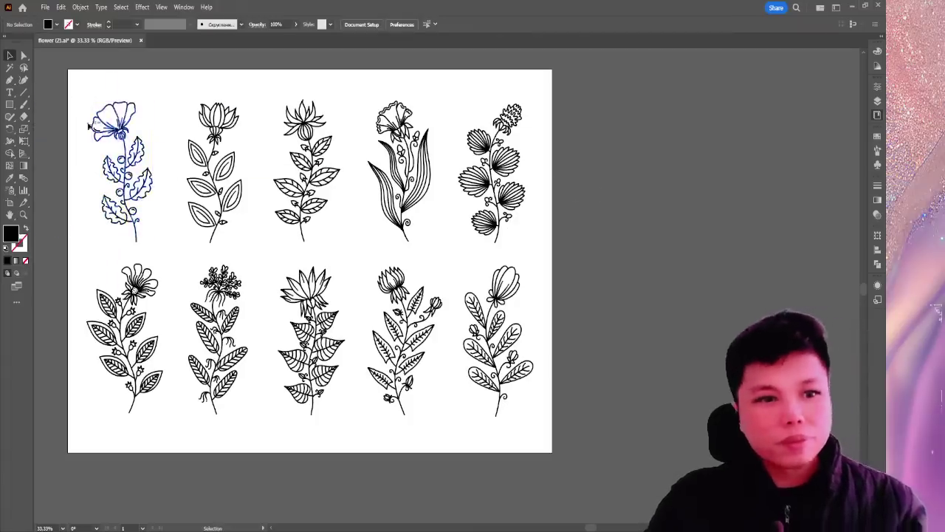
{"action": "left_click_drag", "start_coordinate": [167, 243], "coordinate": [168, 243]}
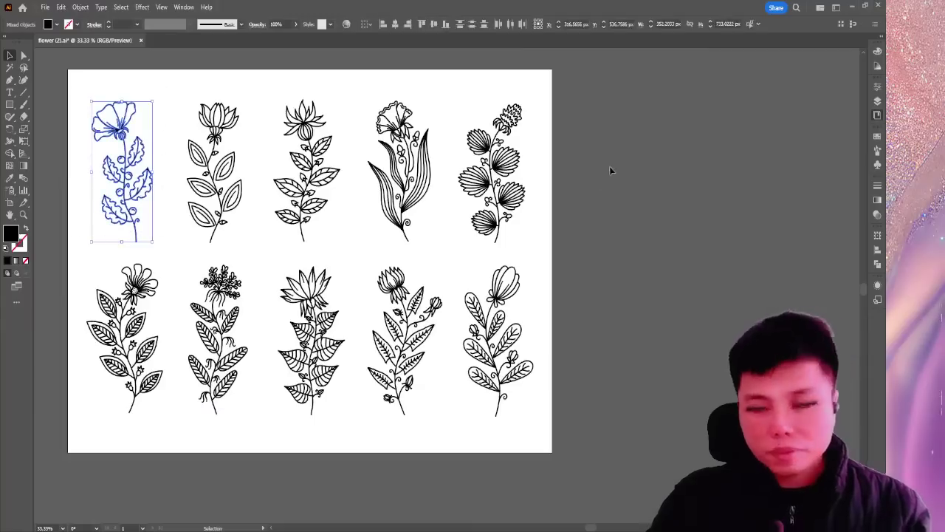
{"action": "left_click", "coordinate": [592, 159]}
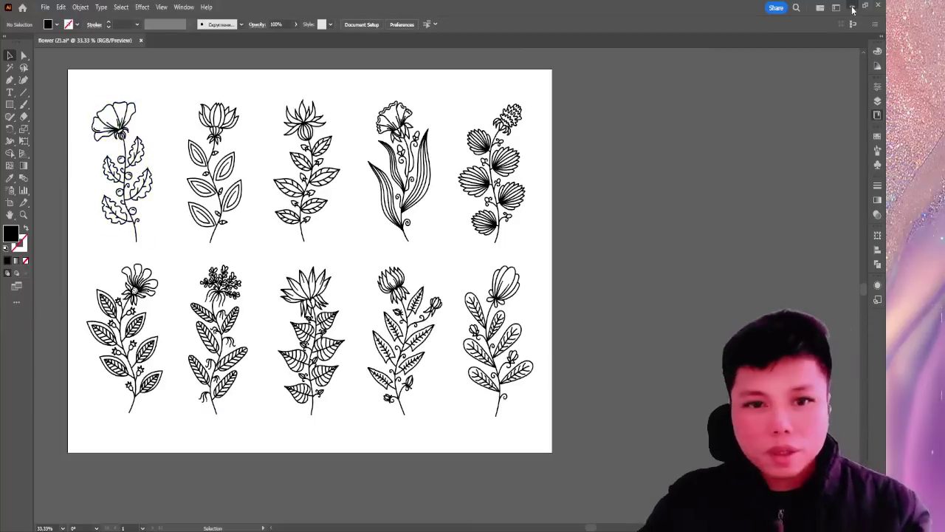
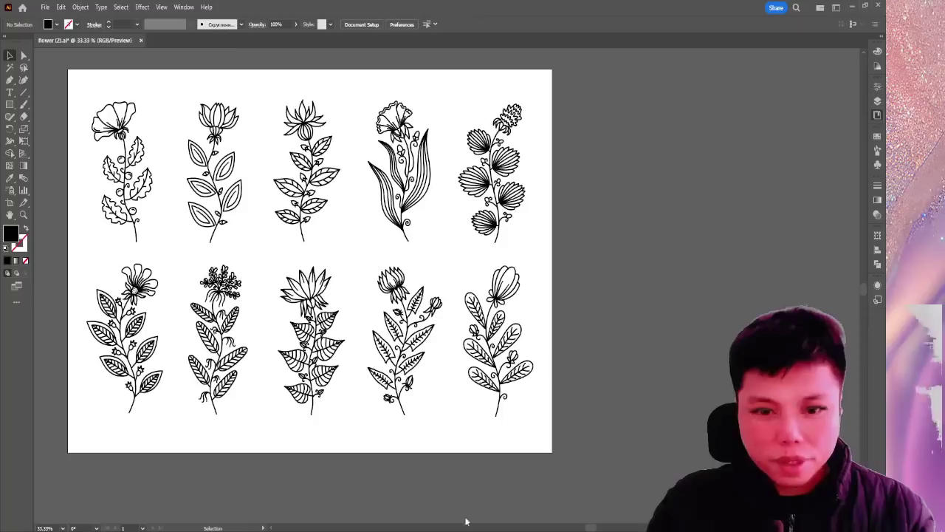
Group the parts of each of the five top-row flowers, so that every flower is one object.
{"action": "left_click", "coordinate": [433, 158]}
{"action": "left_click", "coordinate": [555, 169]}
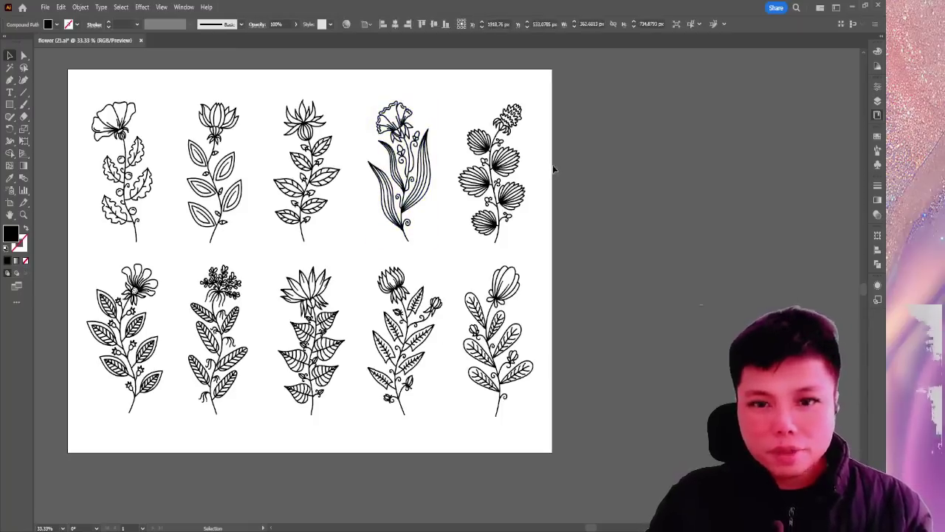
{"action": "scroll", "coordinate": [222, 155], "scroll_direction": "up", "scroll_amount": 1}
{"action": "key", "text": "a"}
{"action": "left_click_drag", "start_coordinate": [91, 105], "coordinate": [155, 259]}
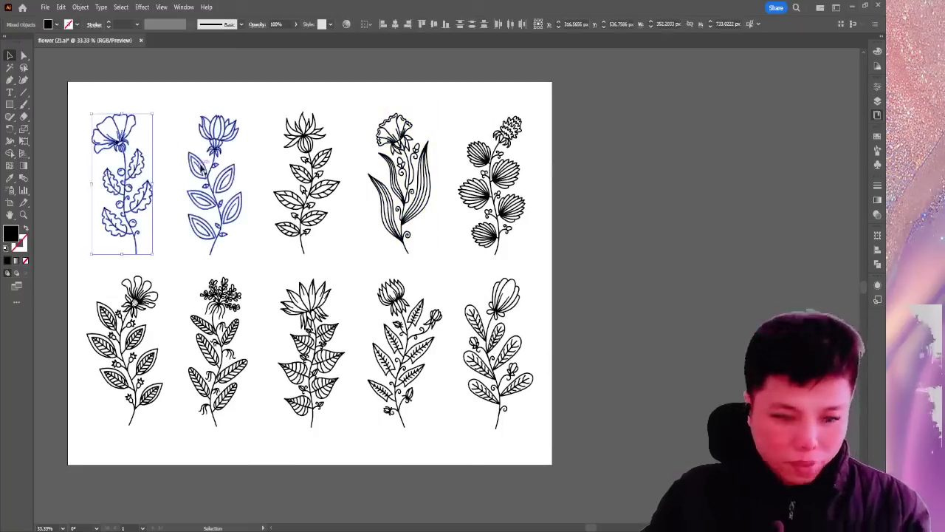
{"action": "key", "text": "v"}
{"action": "left_click_drag", "start_coordinate": [187, 111], "coordinate": [254, 264]}
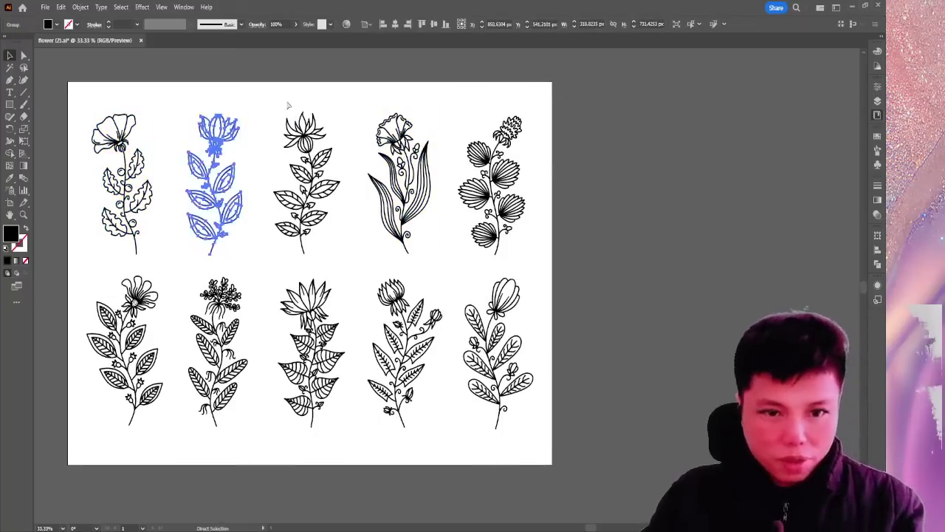
{"action": "left_click_drag", "start_coordinate": [284, 101], "coordinate": [340, 253]}
{"action": "left_click_drag", "start_coordinate": [363, 107], "coordinate": [435, 257]}
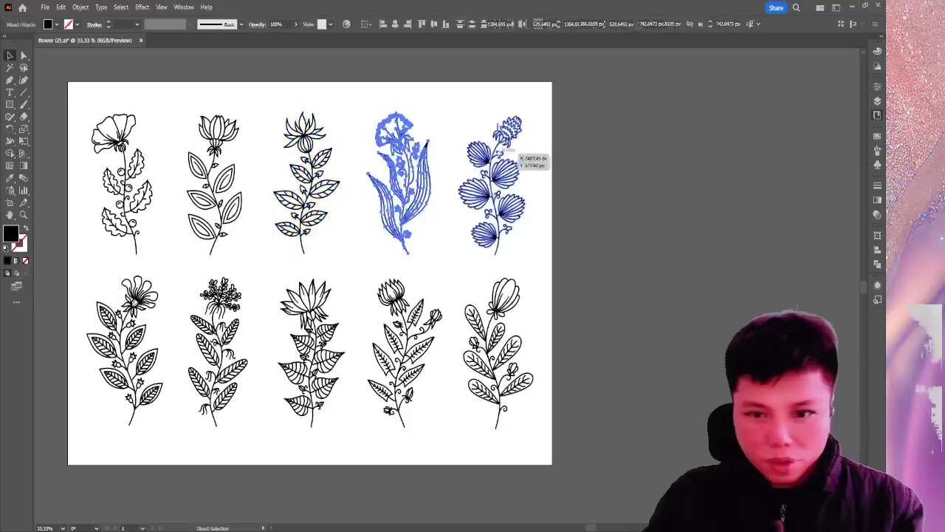
{"action": "left_click_drag", "start_coordinate": [473, 103], "coordinate": [525, 257]}
Group the parts of each of the five bottom-row flowers as separate objects.
{"action": "left_click_drag", "start_coordinate": [456, 270], "coordinate": [541, 436]}
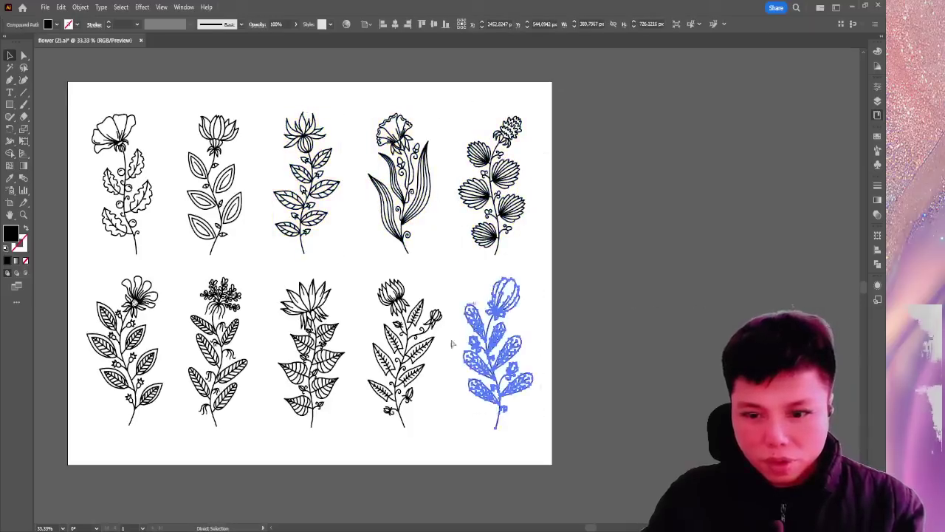
{"action": "left_click_drag", "start_coordinate": [364, 266], "coordinate": [447, 434]}
{"action": "left_click_drag", "start_coordinate": [270, 267], "coordinate": [353, 437]}
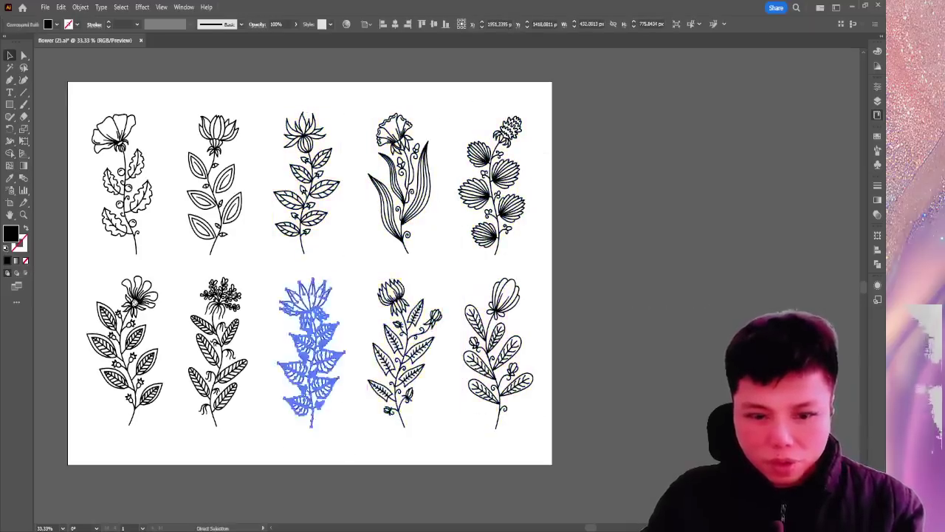
{"action": "left_click_drag", "start_coordinate": [187, 277], "coordinate": [255, 443]}
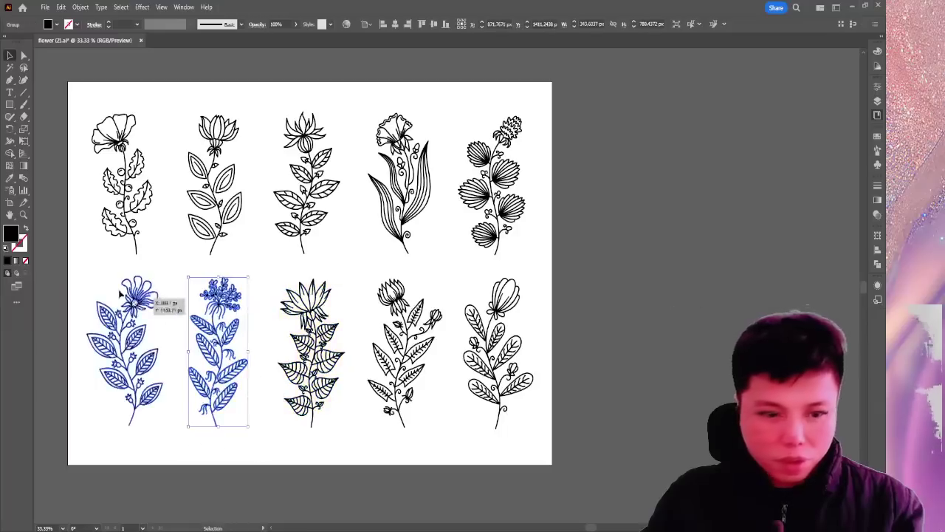
{"action": "key", "text": "a"}
{"action": "left_click", "coordinate": [158, 406]}
{"action": "key", "text": "v"}
{"action": "left_click", "coordinate": [164, 252]}
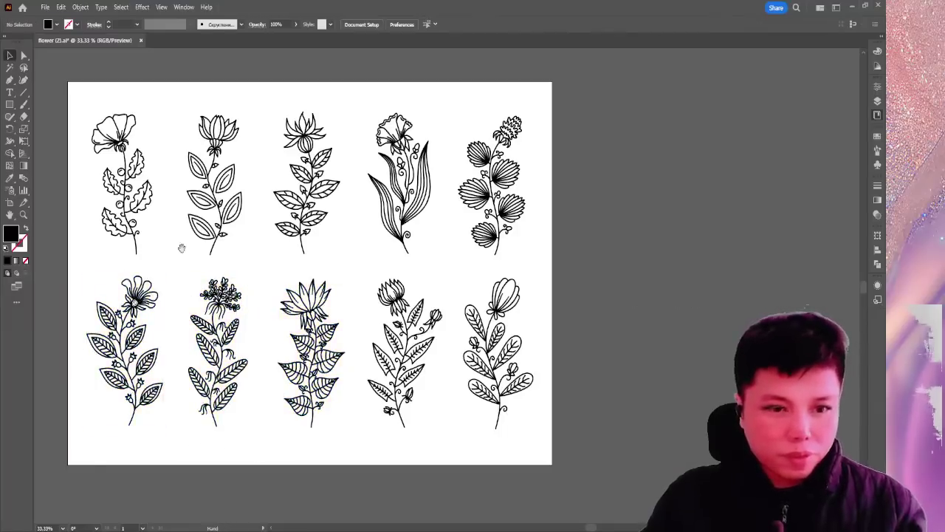
Try moving the grouped first top-row flower off the page's edge and undo the move.
{"action": "scroll", "coordinate": [169, 248], "scroll_direction": "left", "scroll_amount": 1}
{"action": "left_click_drag", "start_coordinate": [171, 172], "coordinate": [145, 171]}
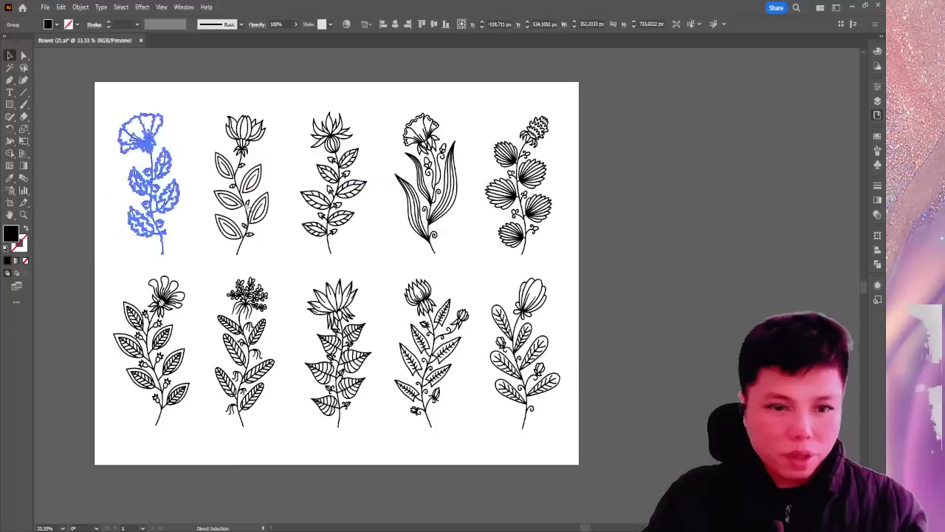
{"action": "left_click", "coordinate": [202, 200]}
Place a copy of all flowers behind the originals, unite it into solid silhouettes, fill these white, and ungroup them.
{"action": "key", "text": "ctrl+a"}
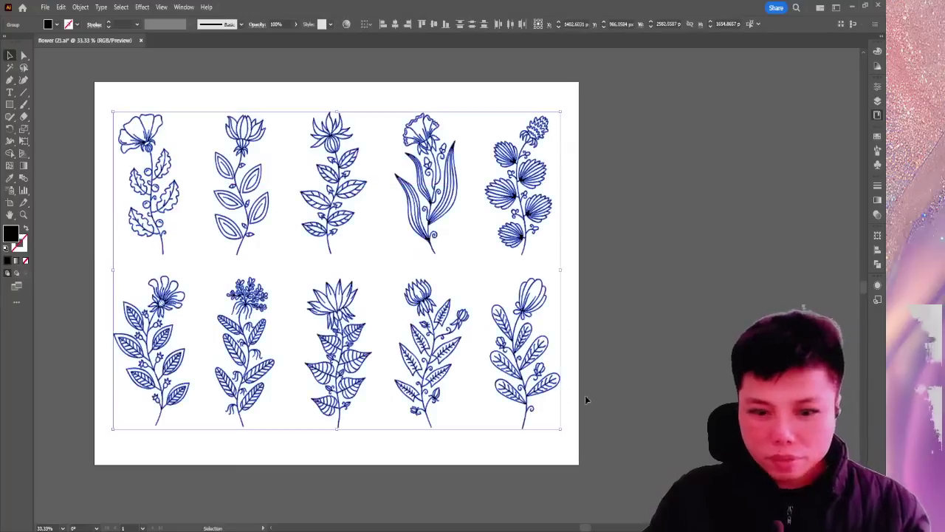
{"action": "key", "text": "a"}
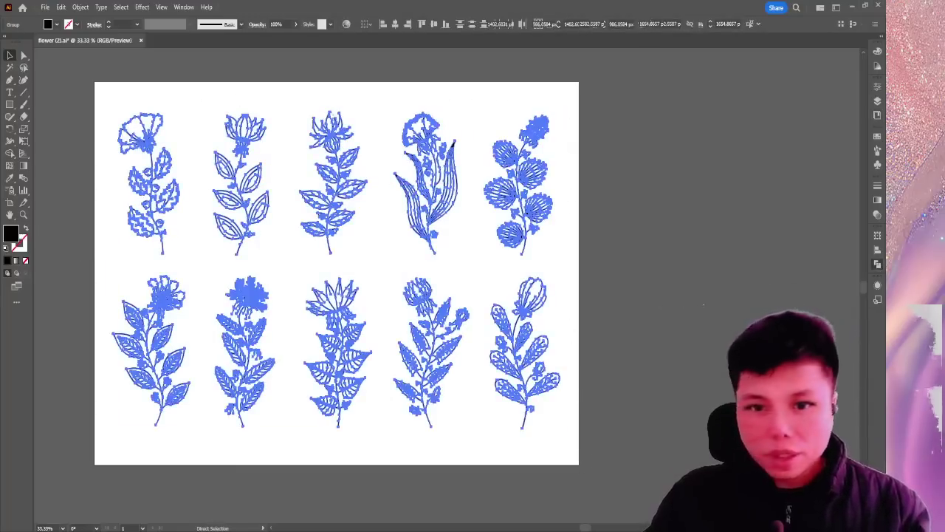
{"action": "key", "text": "v"}
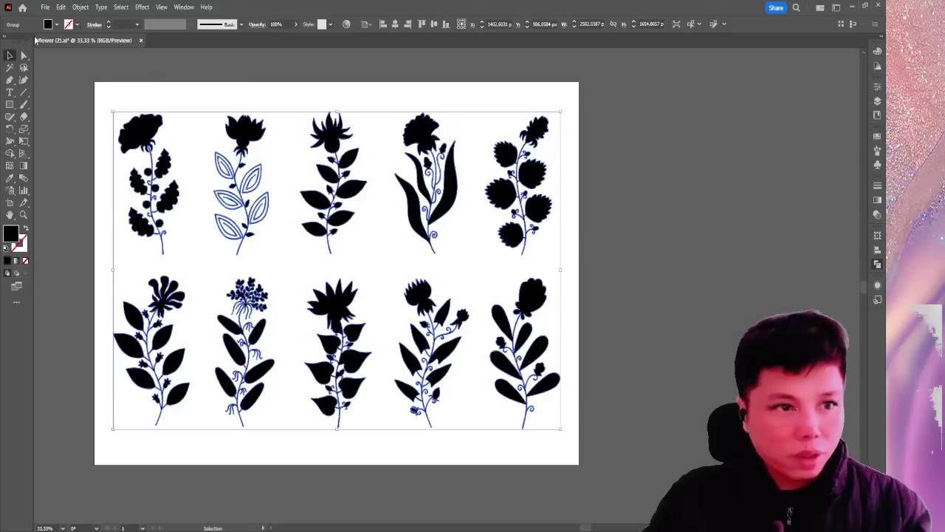
{"action": "key", "text": "shift+x"}
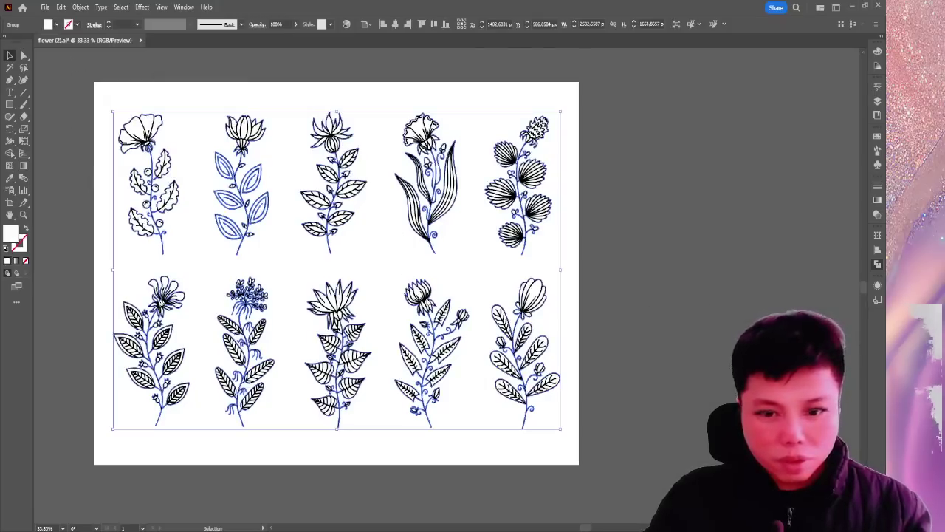
{"action": "key", "text": "ctrl+shift+g"}
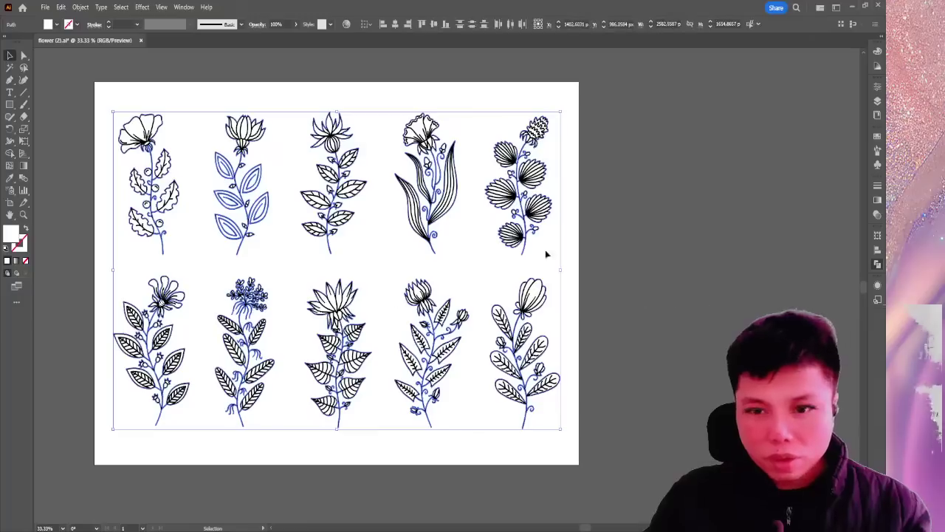
Group each of the five top-row flowers with the white silhouette behind it.
{"action": "left_click", "coordinate": [644, 199]}
{"action": "left_click_drag", "start_coordinate": [135, 101], "coordinate": [190, 258]}
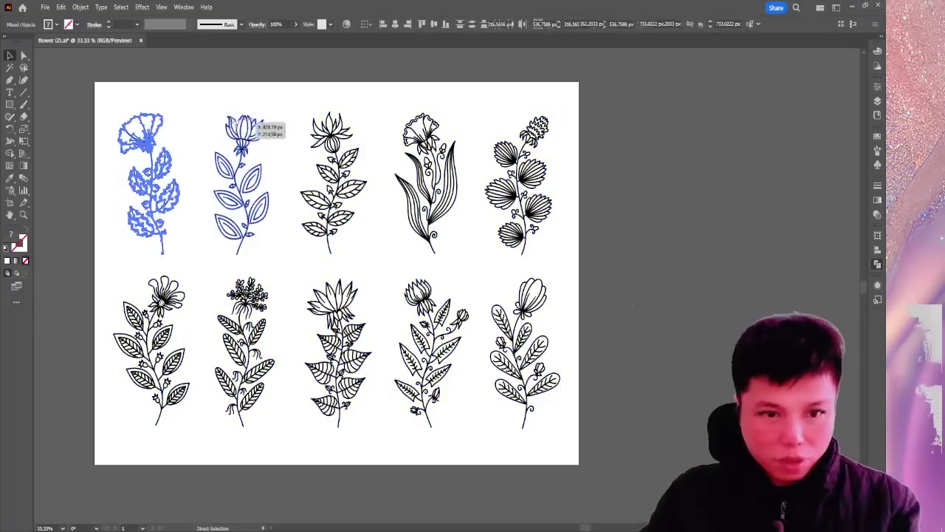
{"action": "left_click", "coordinate": [255, 214]}
{"action": "left_click", "coordinate": [347, 185]}
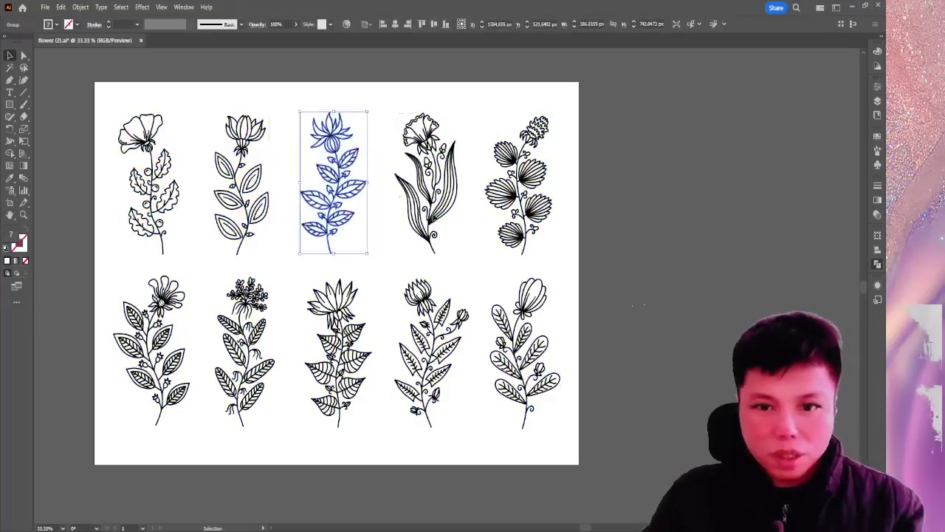
{"action": "left_click", "coordinate": [406, 207]}
{"action": "left_click", "coordinate": [540, 222]}
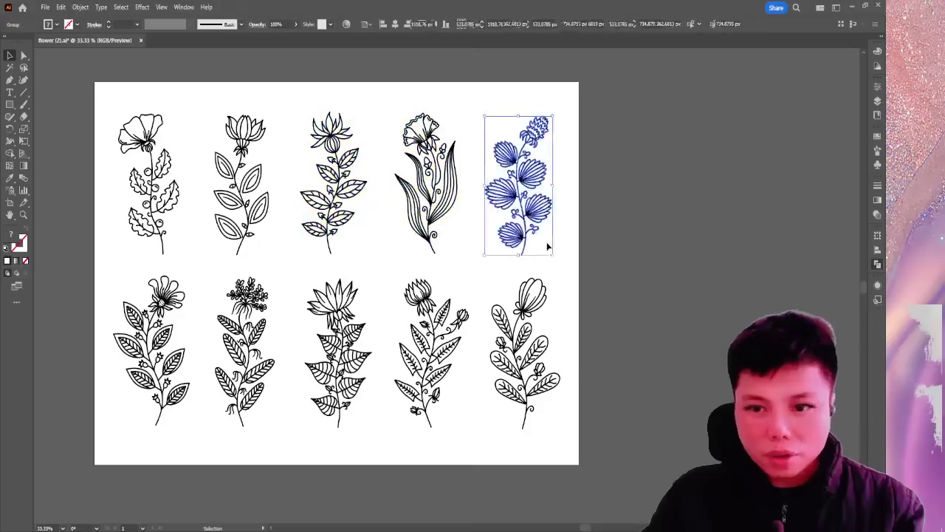
Group each of the five bottom-row flowers with its white silhouette, and clear the selection.
{"action": "left_click", "coordinate": [503, 285]}
{"action": "left_click", "coordinate": [464, 421]}
{"action": "left_click", "coordinate": [370, 417]}
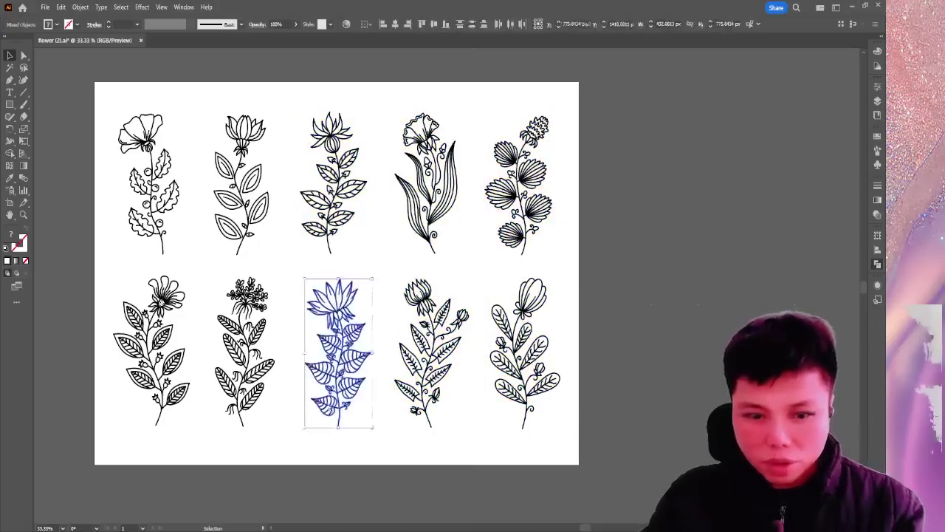
{"action": "left_click", "coordinate": [221, 303]}
{"action": "left_click_drag", "start_coordinate": [131, 299], "coordinate": [194, 424]}
{"action": "left_click", "coordinate": [49, 173]}
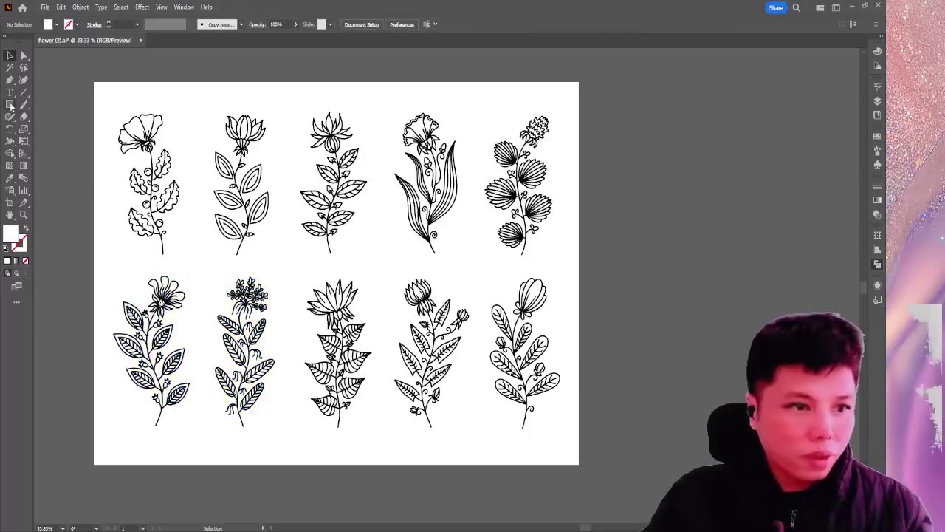
Draw a white rectangle of about 373 × 532 px in the empty area beside the page.
{"action": "left_click", "coordinate": [9, 104]}
{"action": "left_click_drag", "start_coordinate": [600, 101], "coordinate": [665, 202]}
{"action": "left_click", "coordinate": [9, 56]}
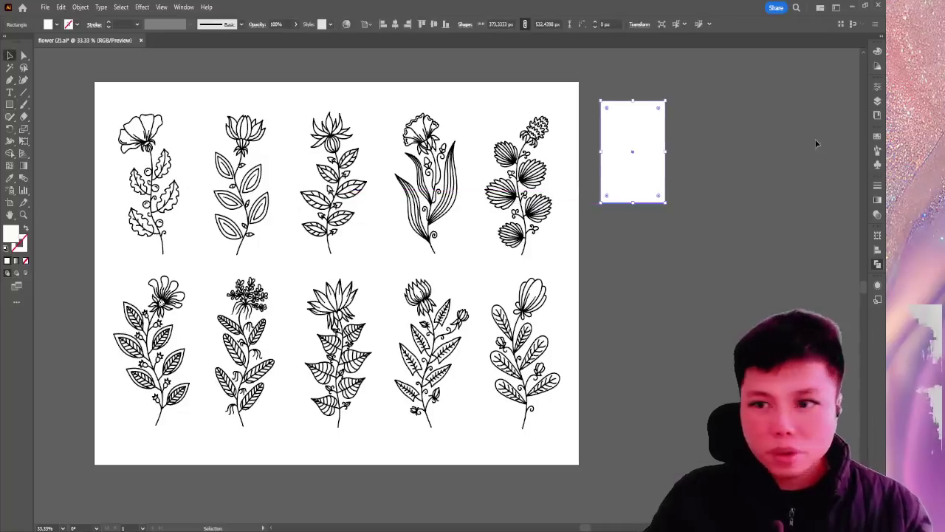
Try sizing the rectangle to a width of 8 in and a height of 11 in.
{"action": "left_click", "coordinate": [501, 24]}
{"action": "type", "text": "8"}
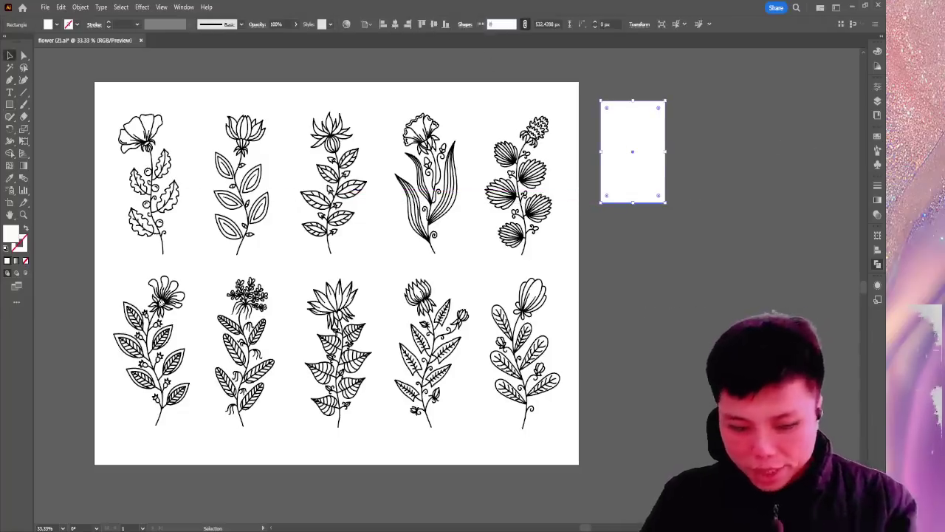
{"action": "type", "text": " in"}
{"action": "key", "text": "Return"}
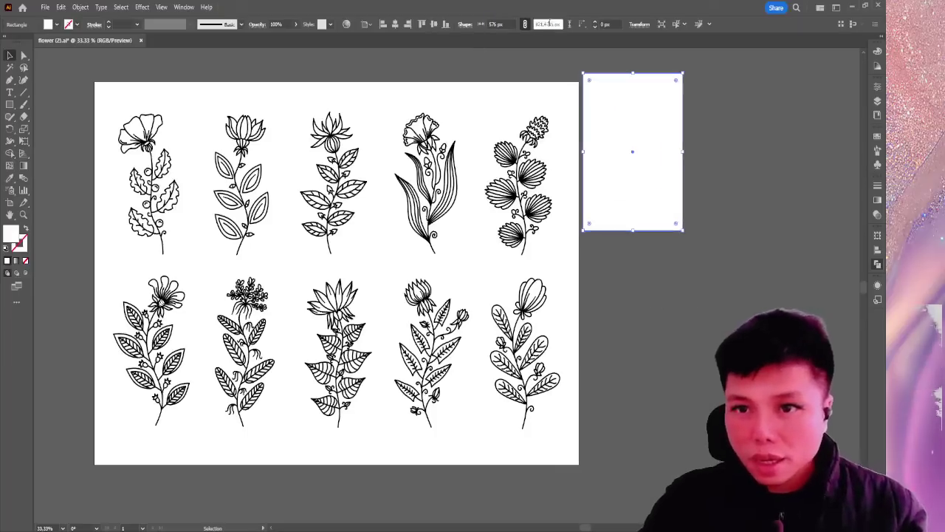
{"action": "left_click", "coordinate": [548, 24]}
{"action": "type", "text": "11"}
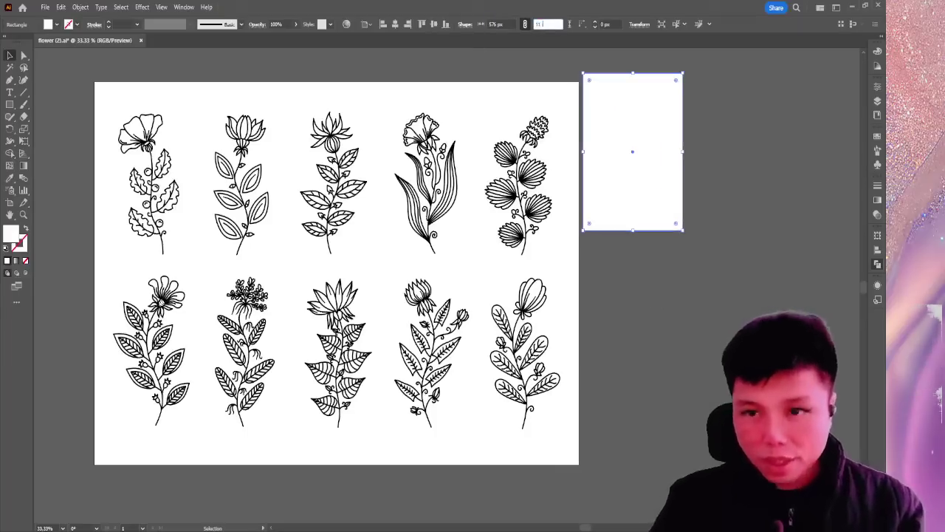
{"action": "type", "text": " in"}
{"action": "key", "text": "Return"}
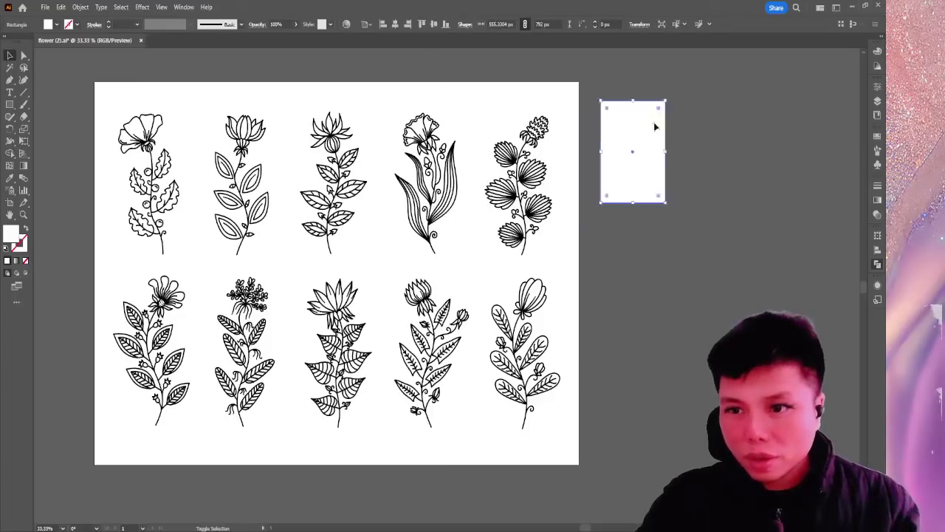
Place the rectangle over the first top-row flower without a fill and enlarge it to about 475 × 814 px to frame the whole flower.
{"action": "left_click_drag", "start_coordinate": [654, 122], "coordinate": [162, 148]}
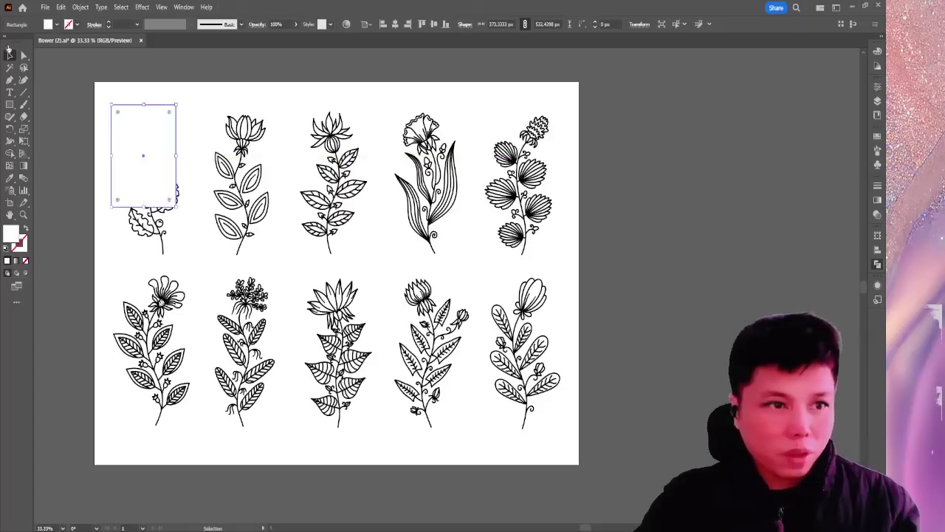
{"action": "left_click", "coordinate": [25, 260]}
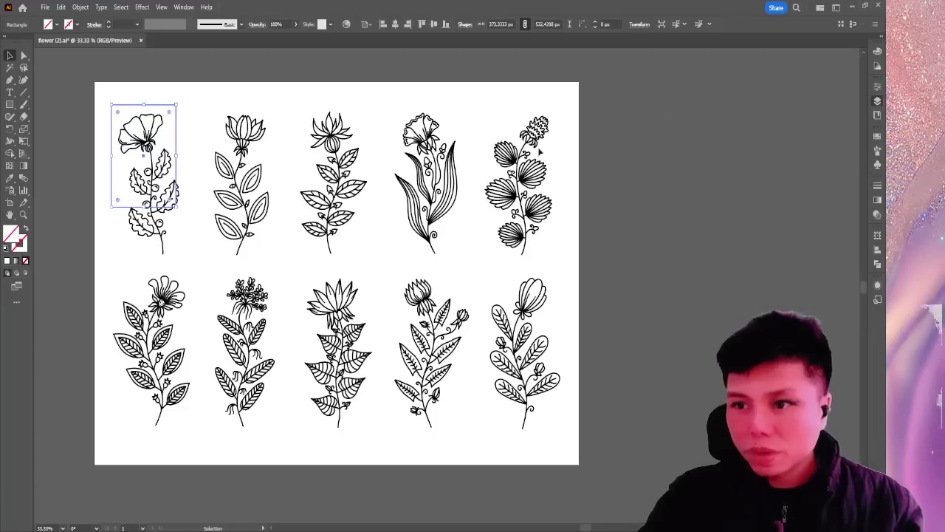
{"action": "left_click_drag", "start_coordinate": [177, 210], "coordinate": [195, 263]}
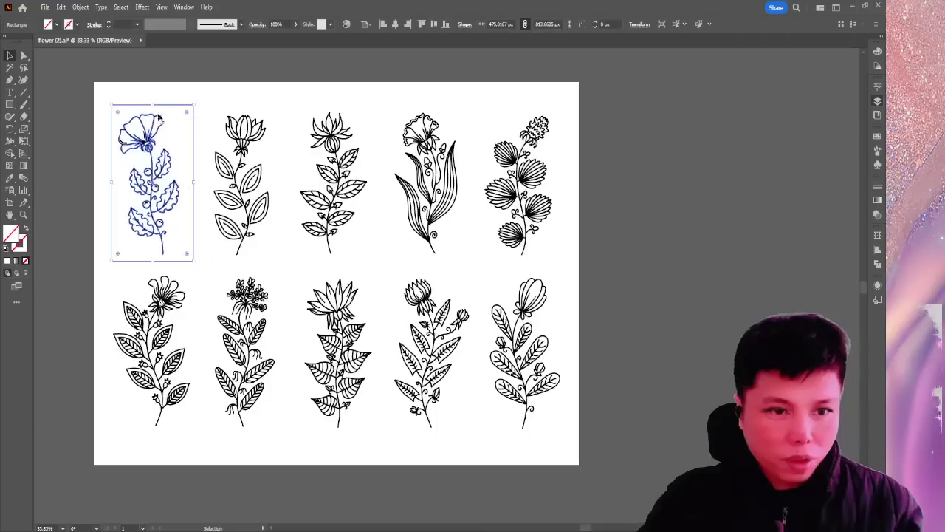
Move the frame to a separate layer behind the flowers and fill it white.
{"action": "left_click_drag", "start_coordinate": [165, 105], "coordinate": [263, 112]}
{"action": "key", "text": "ctrl+z"}
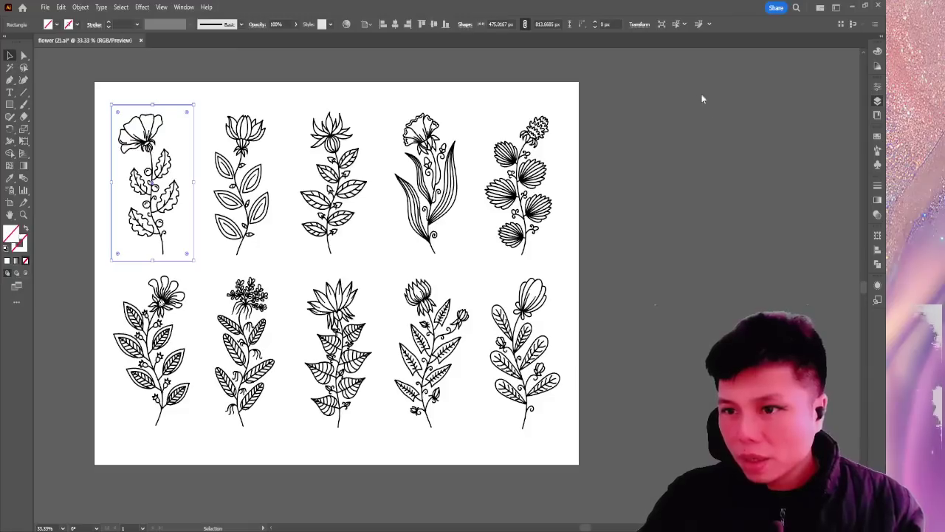
{"action": "key", "text": "ctrl+z"}
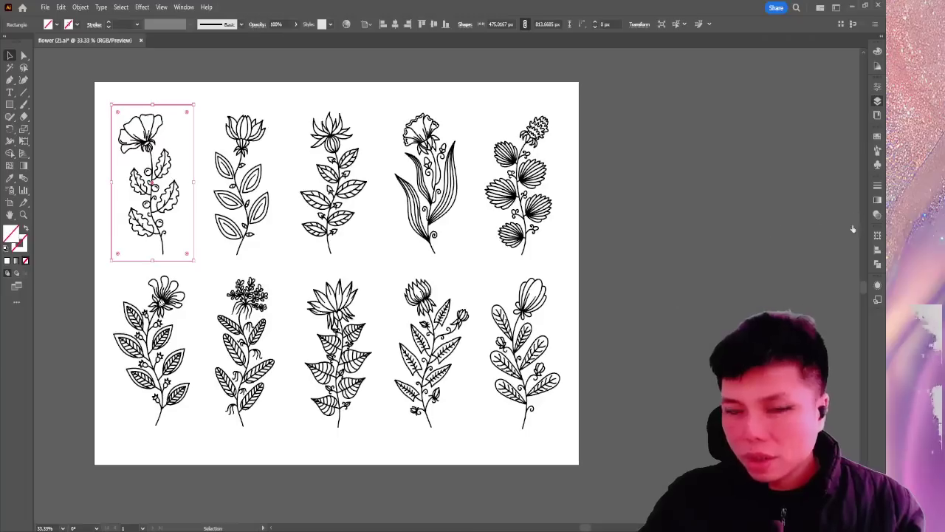
{"action": "key", "text": "ctrl+z"}
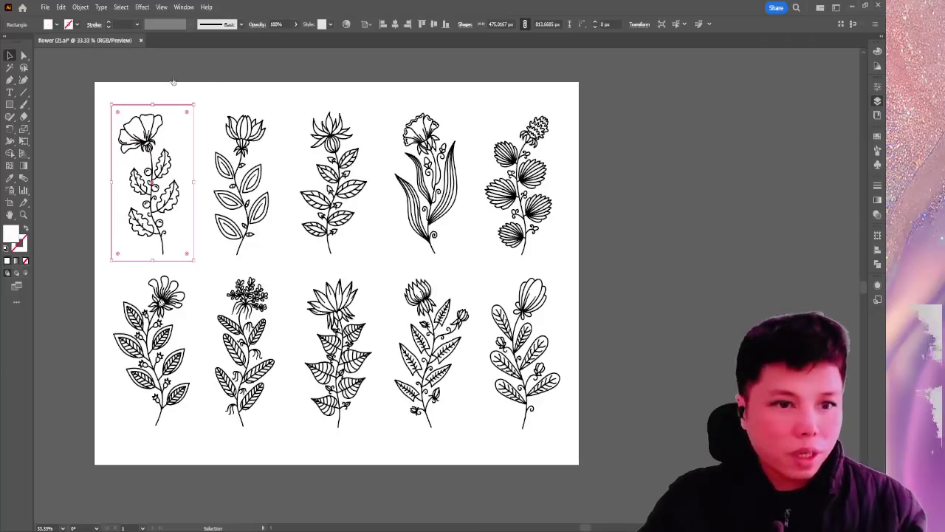
Give the white frame behind the first flower a 1 pt black stroke and clear the selection.
{"action": "left_click", "coordinate": [186, 122]}
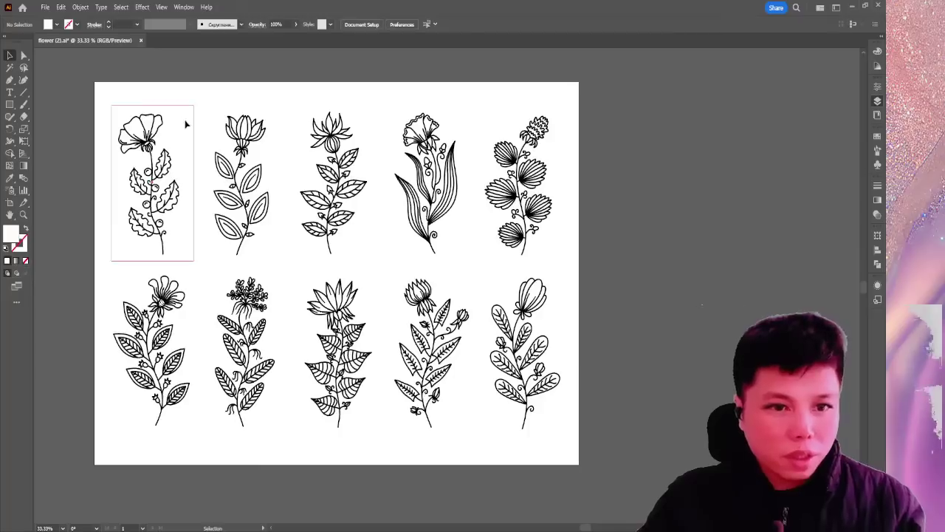
{"action": "left_click", "coordinate": [251, 118]}
{"action": "left_click", "coordinate": [177, 127]}
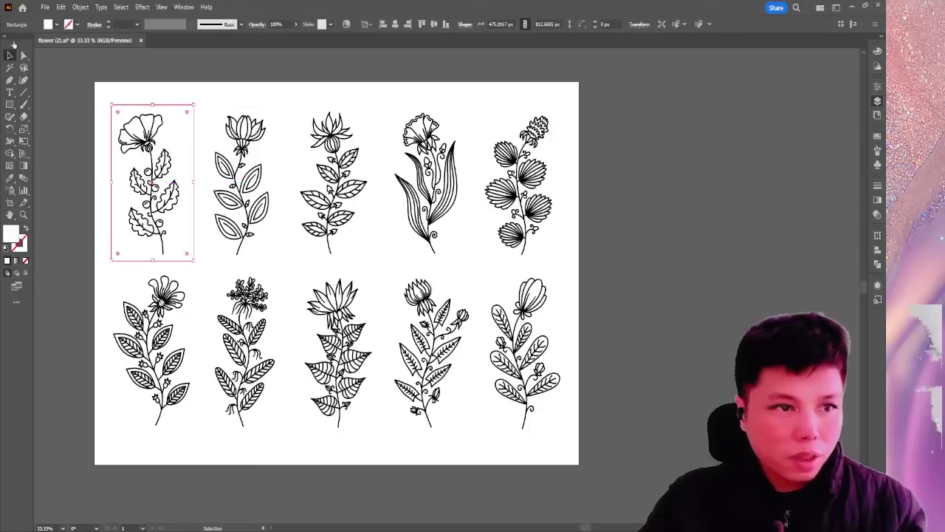
{"action": "left_click", "coordinate": [218, 87]}
{"action": "double_click", "coordinate": [196, 115]}
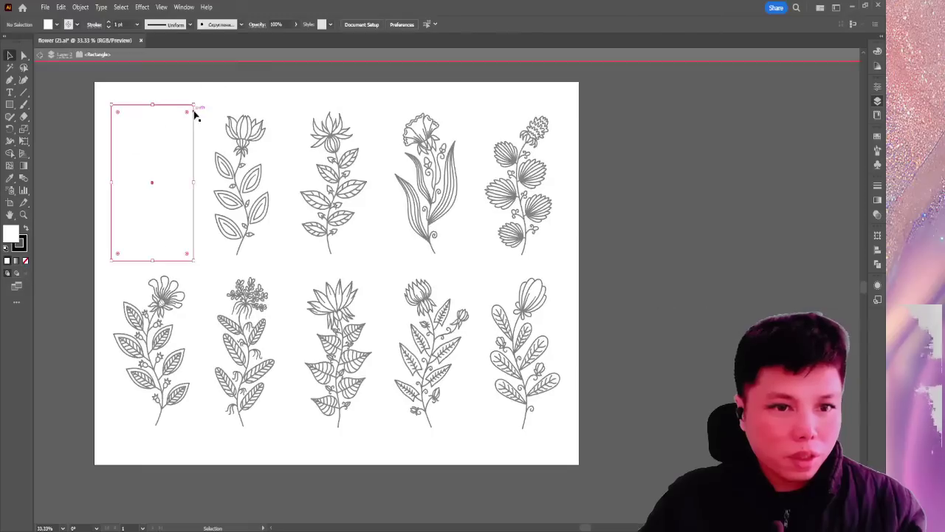
{"action": "double_click", "coordinate": [226, 82]}
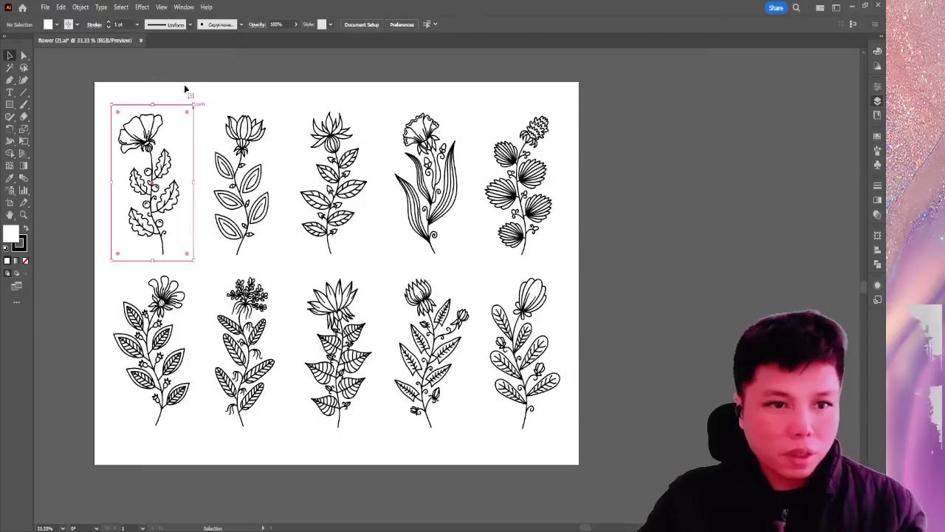
{"action": "left_click", "coordinate": [99, 95]}
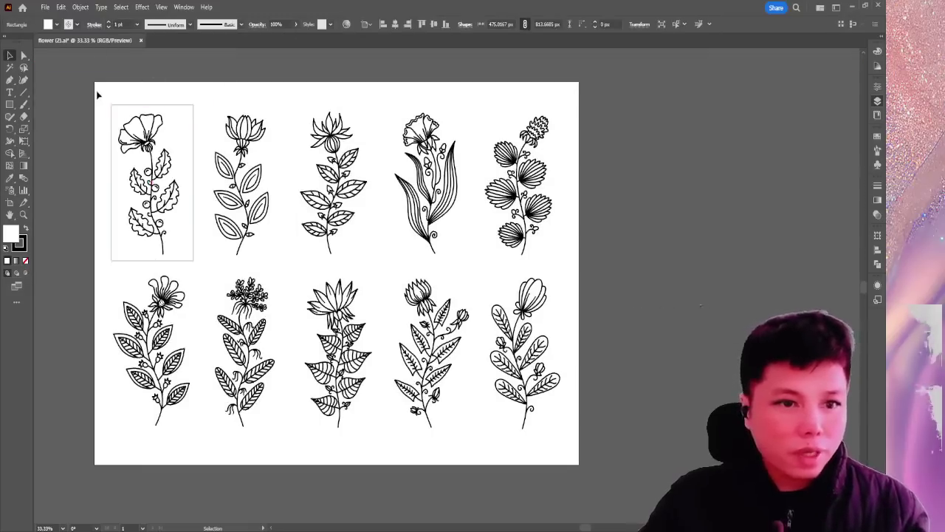
{"action": "left_click", "coordinate": [168, 107]}
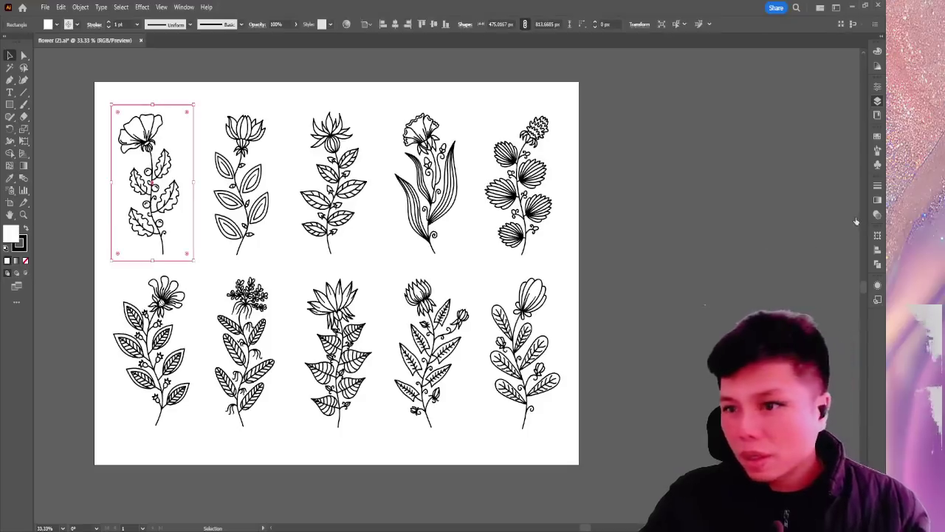
{"action": "left_click", "coordinate": [197, 110]}
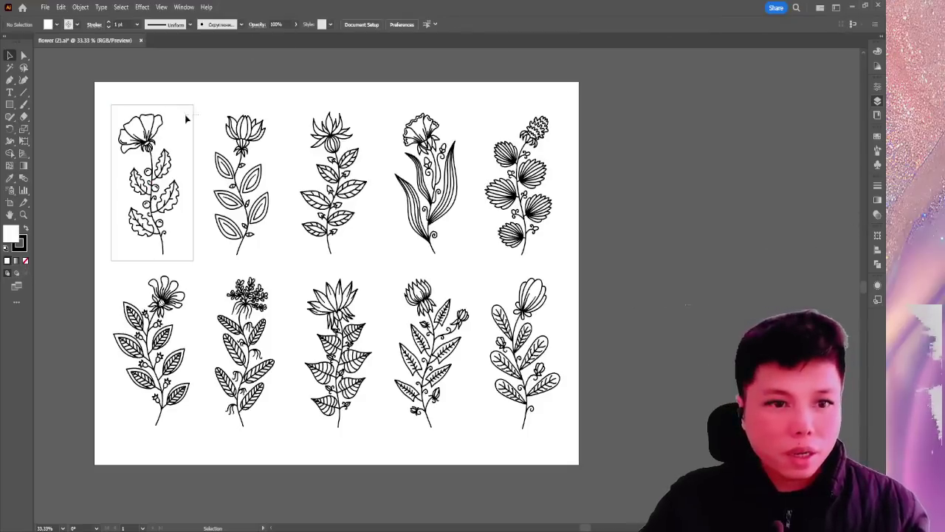
{"action": "left_click", "coordinate": [185, 121]}
{"action": "left_click", "coordinate": [111, 75]}
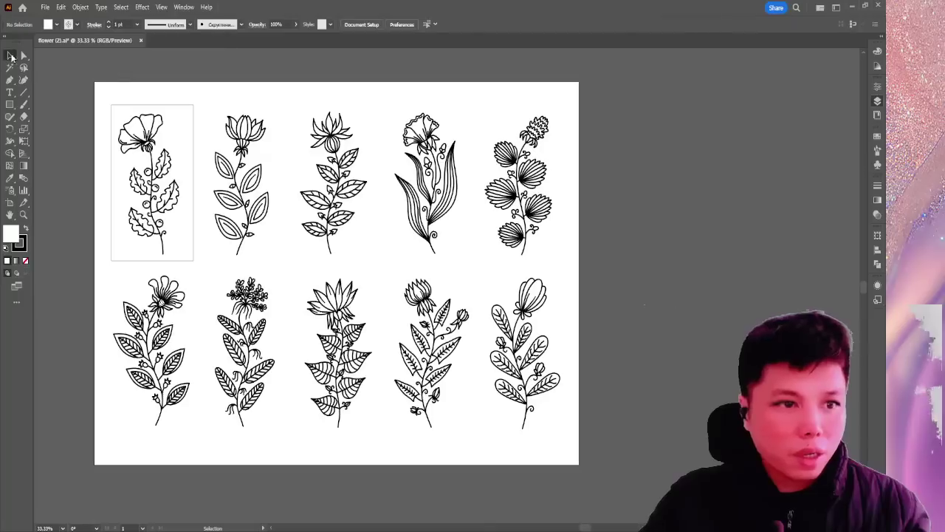
{"action": "left_click", "coordinate": [113, 109]}
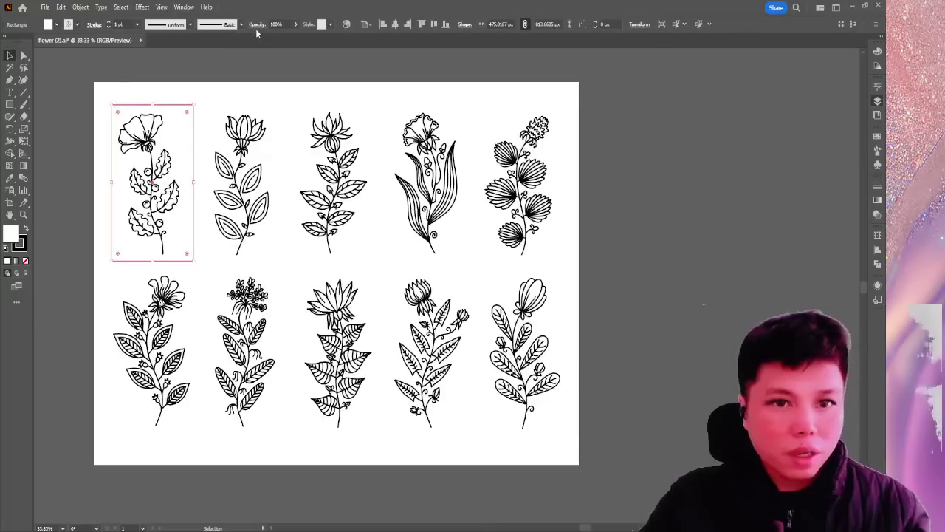
{"action": "left_click", "coordinate": [287, 79]}
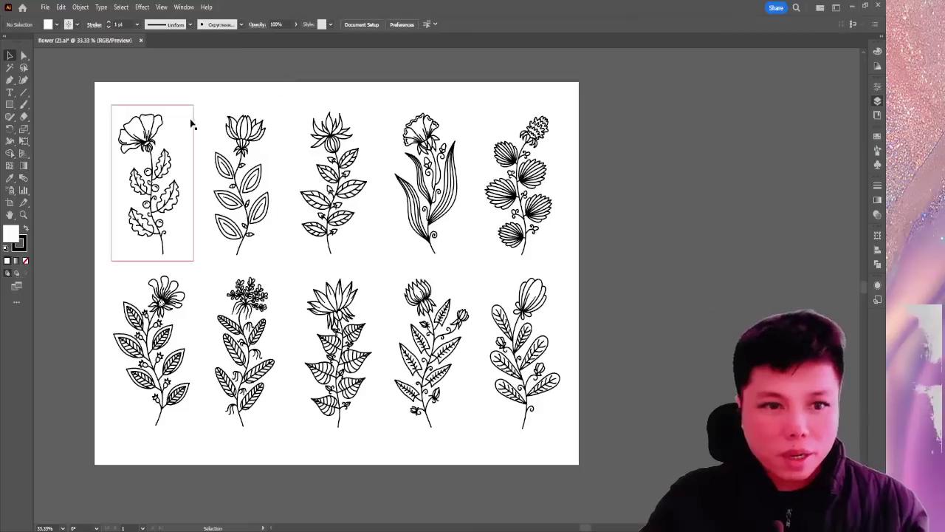
Copy the frame behind each of the other nine flowers, forming two rows of five frames.
{"action": "left_click_drag", "start_coordinate": [193, 125], "coordinate": [373, 132]}
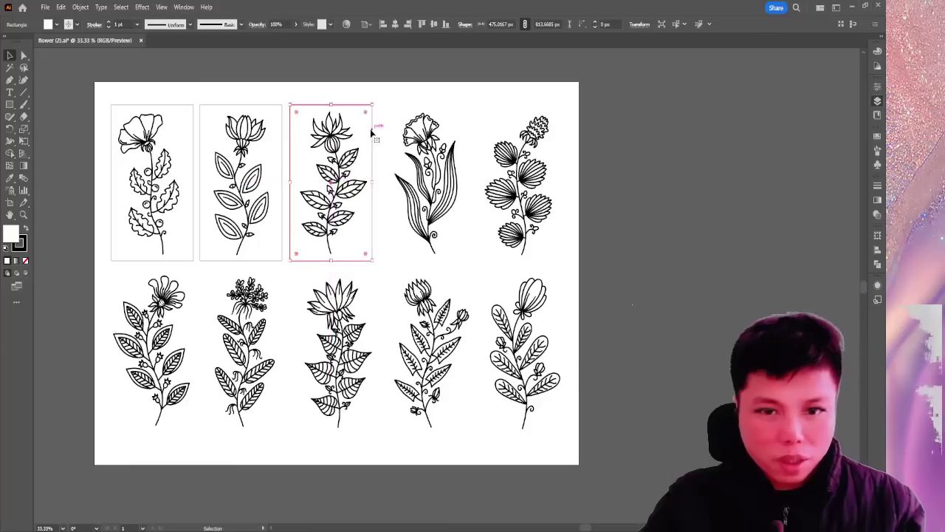
{"action": "left_click_drag", "start_coordinate": [371, 131], "coordinate": [562, 149]}
{"action": "left_click_drag", "start_coordinate": [195, 116], "coordinate": [561, 289]}
{"action": "left_click", "coordinate": [476, 298]}
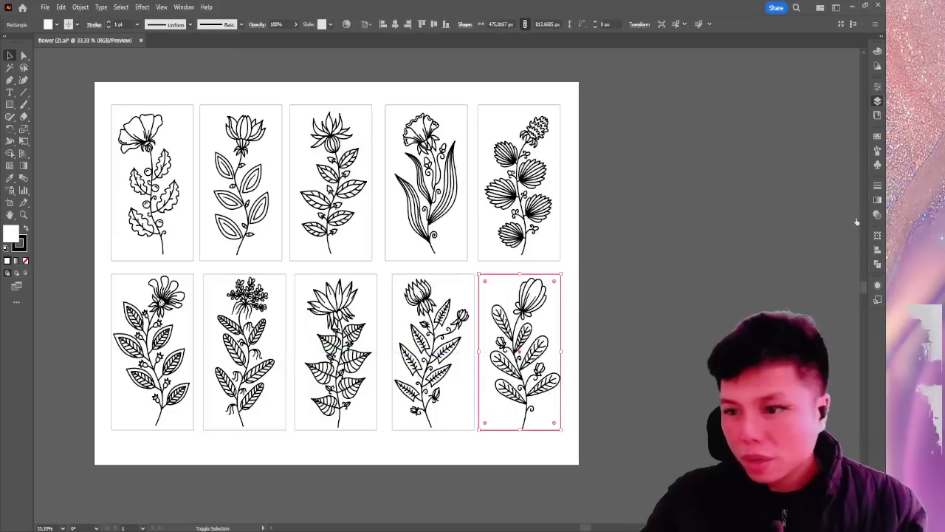
Create an artboard from the first top-row flower's frame and delete the original large artboard.
{"action": "key", "text": "ctrl+a"}
{"action": "left_click", "coordinate": [63, 167]}
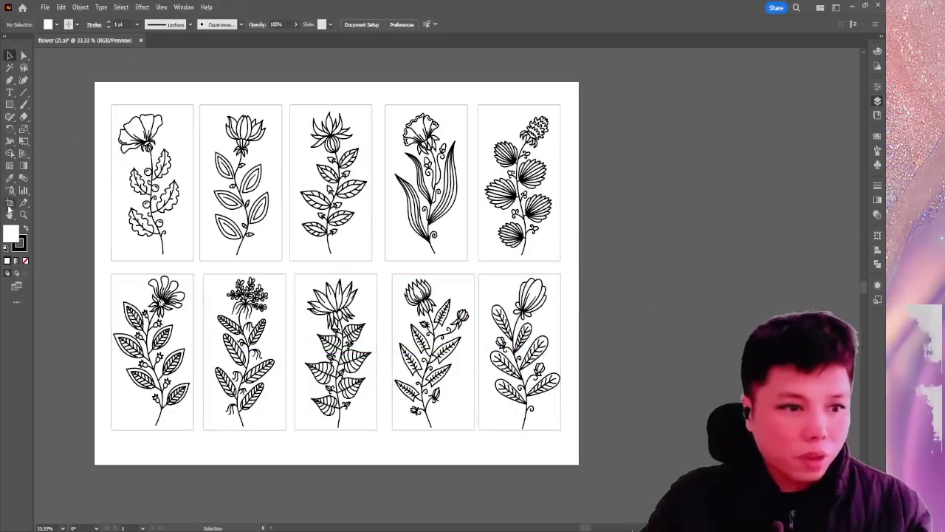
{"action": "key", "text": "shift+o"}
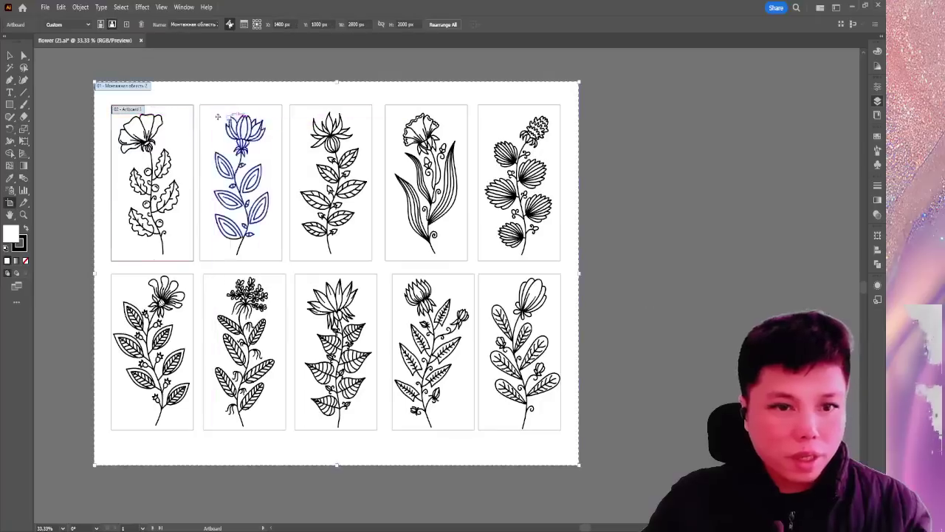
{"action": "key", "text": "Delete"}
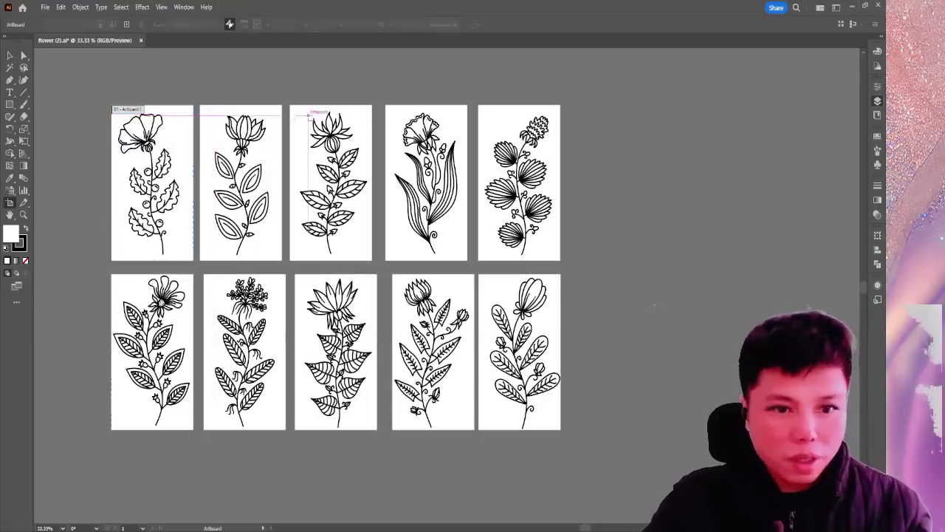
Create artboards from the frames of the other top-row flowers.
{"action": "left_click", "coordinate": [222, 125]}
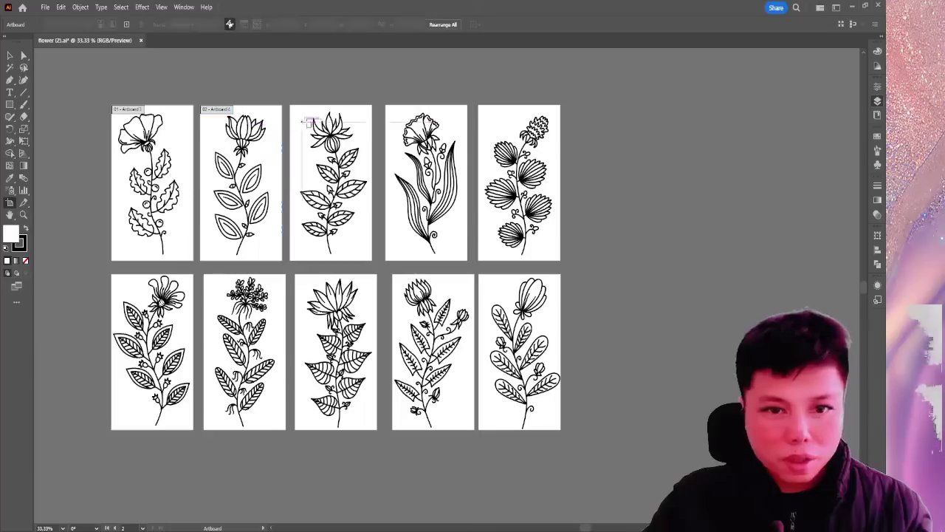
{"action": "left_click", "coordinate": [310, 122]}
{"action": "left_click", "coordinate": [397, 112]}
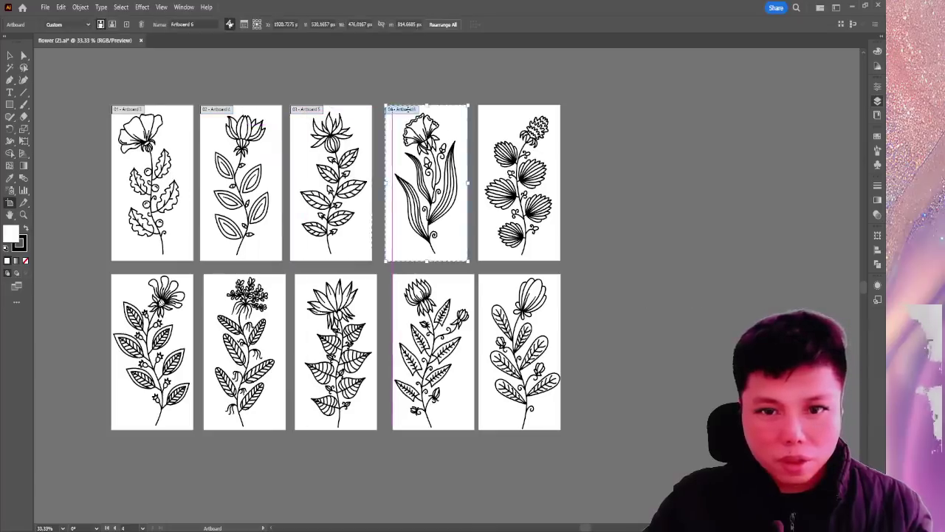
{"action": "left_click", "coordinate": [493, 111]}
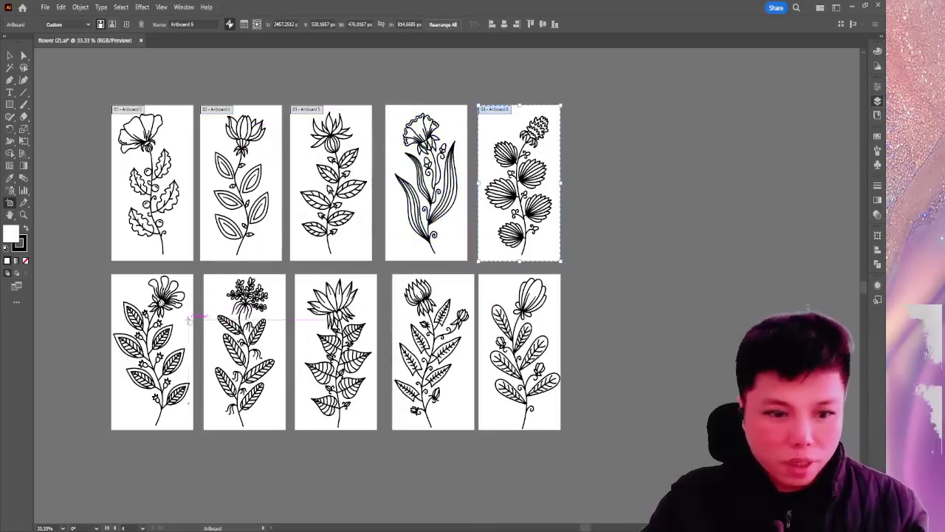
Create an artboard from each of the five bottom-row flower frames.
{"action": "left_click", "coordinate": [187, 319]}
{"action": "left_click", "coordinate": [236, 299]}
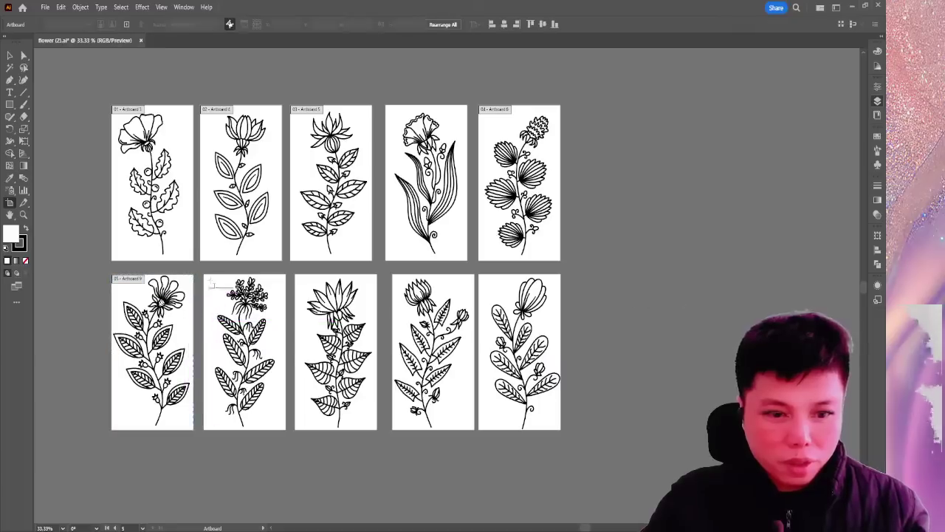
{"action": "left_click", "coordinate": [305, 280]}
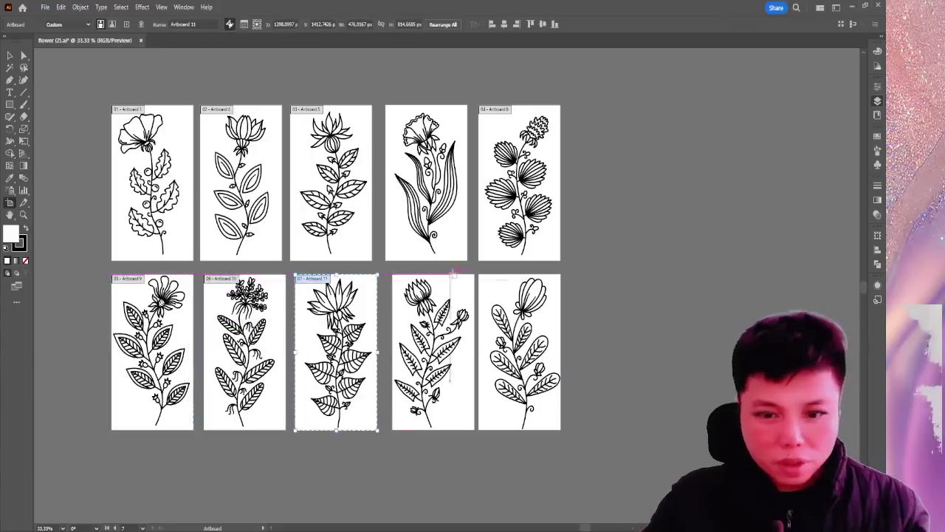
{"action": "left_click", "coordinate": [421, 285], "text": "shift"}
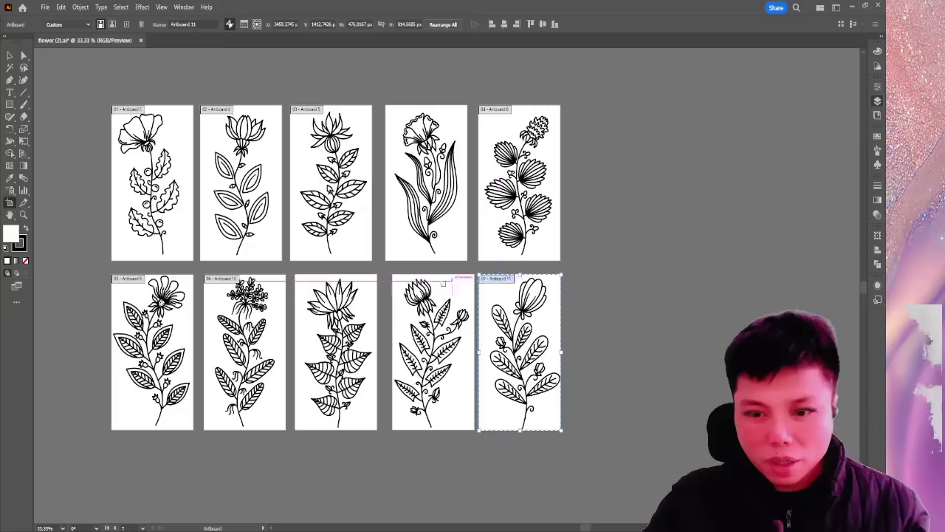
{"action": "left_click", "coordinate": [449, 287]}
{"action": "left_click", "coordinate": [463, 282]}
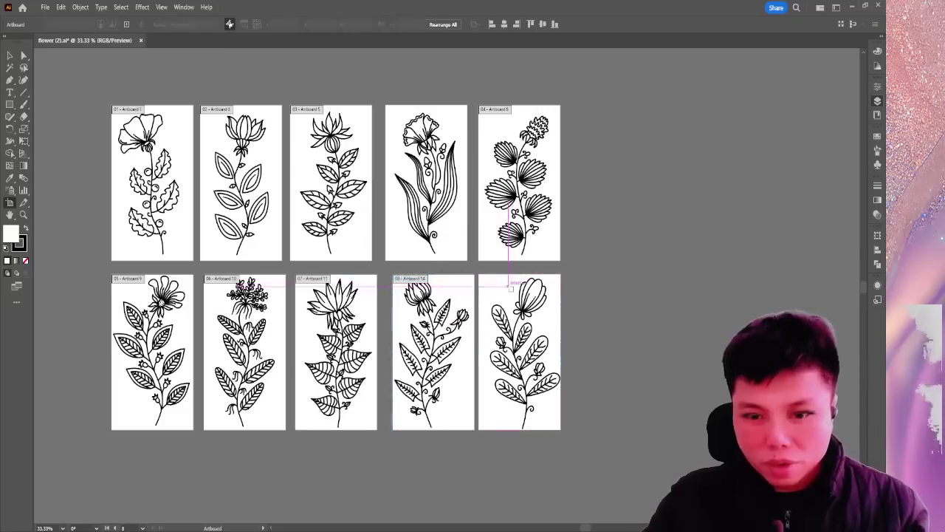
{"action": "left_click", "coordinate": [479, 287]}
Leave artboard editing and close flower (2).ai.
{"action": "left_click", "coordinate": [9, 55]}
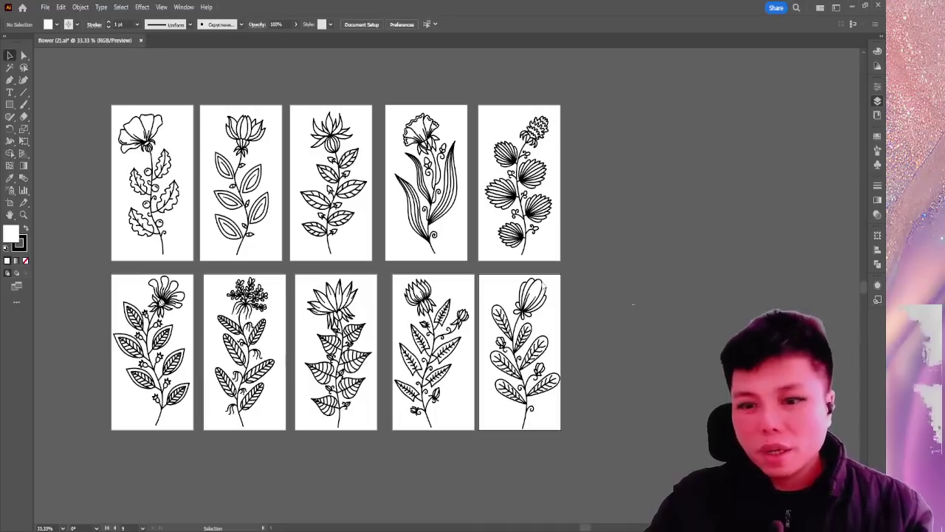
{"action": "key", "text": "ctrl+w"}
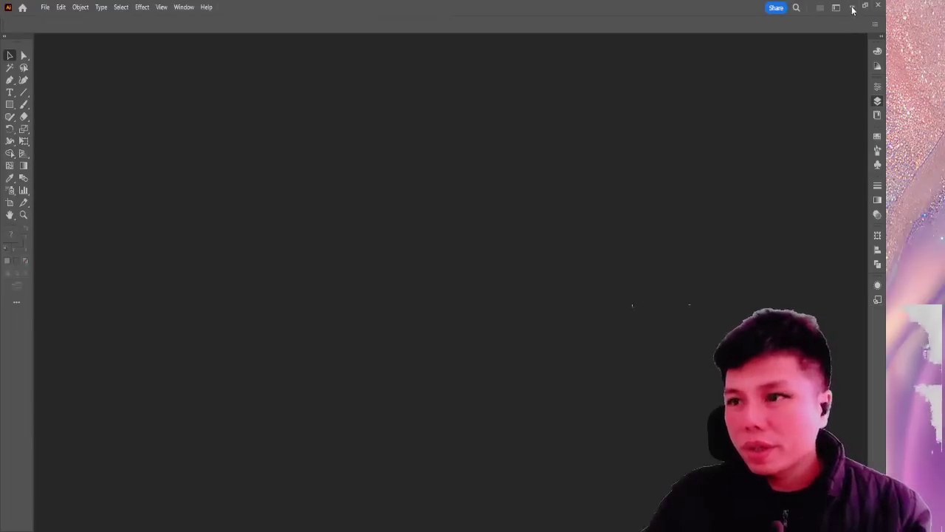
{"action": "key", "text": "ctrl+q"}
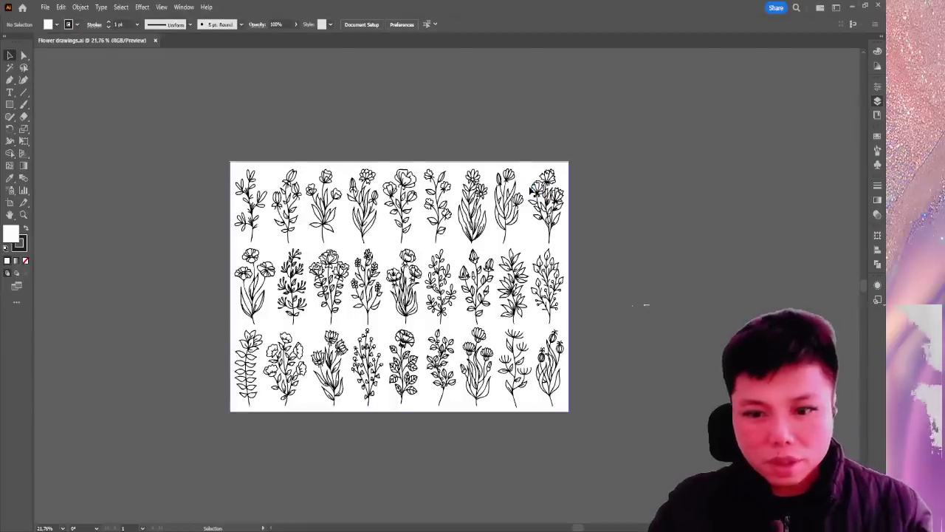
{"action": "left_click", "coordinate": [10, 203]}
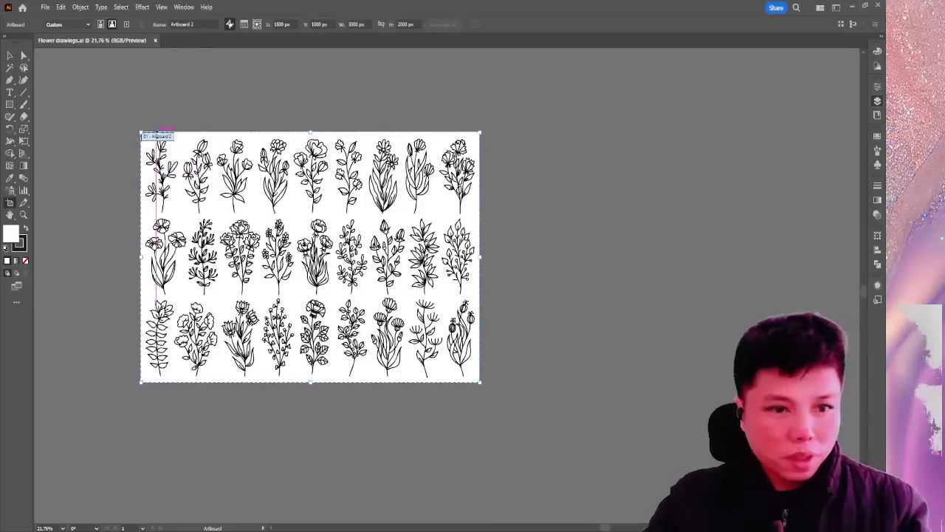
{"action": "left_click_drag", "start_coordinate": [183, 136], "coordinate": [185, 145]}
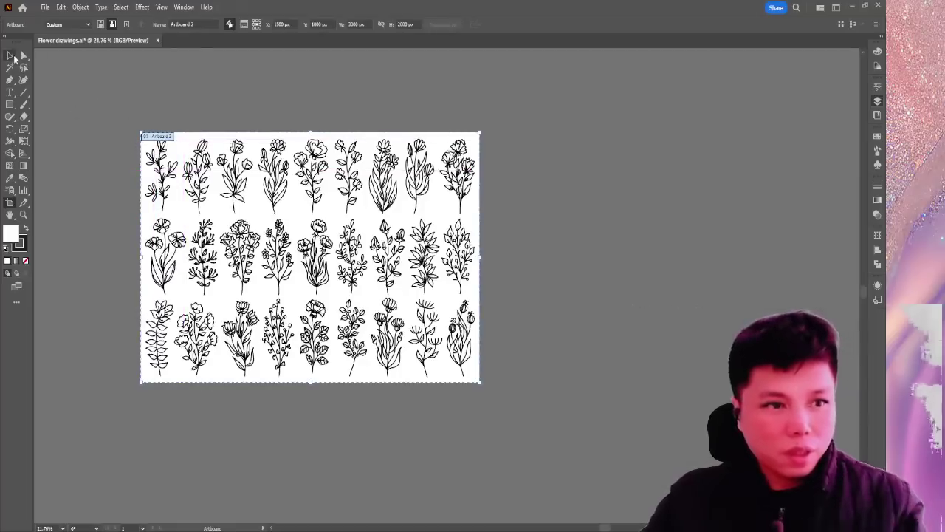
Enlarge all the flower artwork and its background together about their centre, so the sheet extends well beyond the artboard.
{"action": "left_click", "coordinate": [10, 56]}
{"action": "key", "text": "ctrl+a"}
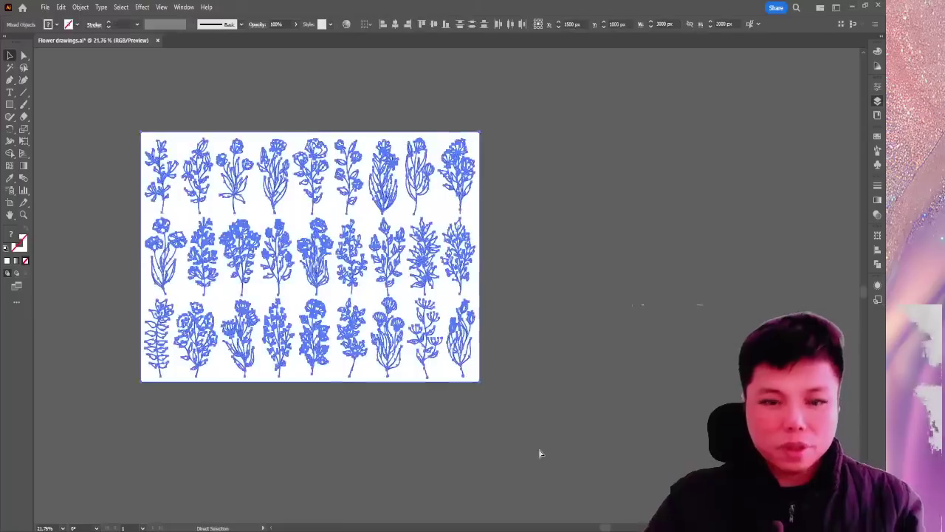
{"action": "key", "text": "ctrl+minus"}
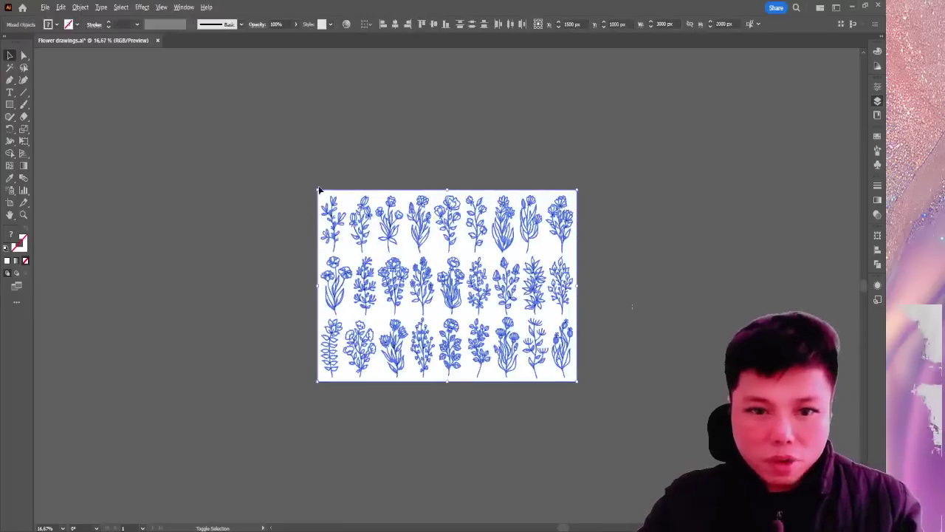
{"action": "left_click_drag", "start_coordinate": [318, 190], "coordinate": [197, 119]}
{"action": "scroll", "coordinate": [626, 226], "scroll_direction": "right", "scroll_amount": 5}
{"action": "scroll", "coordinate": [625, 225], "scroll_direction": "down", "scroll_amount": 1}
{"action": "left_click", "coordinate": [566, 207]}
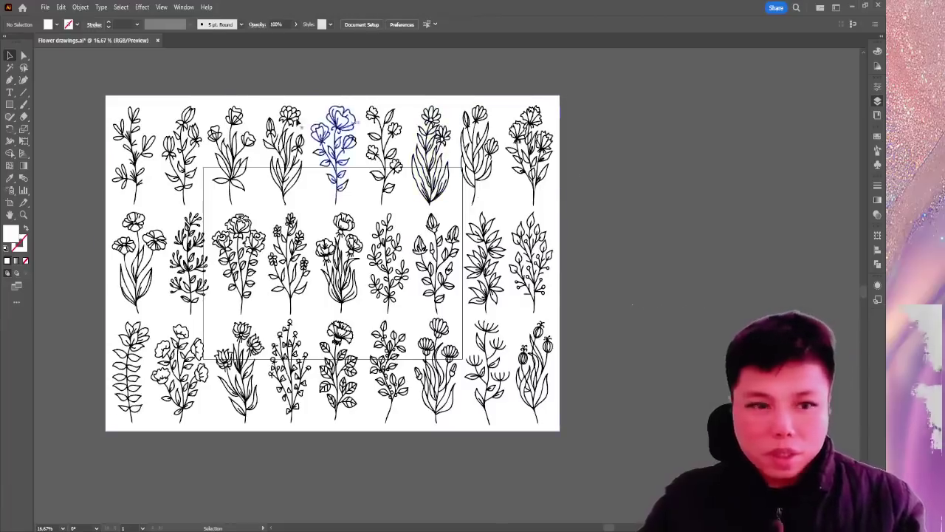
Try to create an artboard by picking the first top-row flower.
{"action": "left_click", "coordinate": [143, 156]}
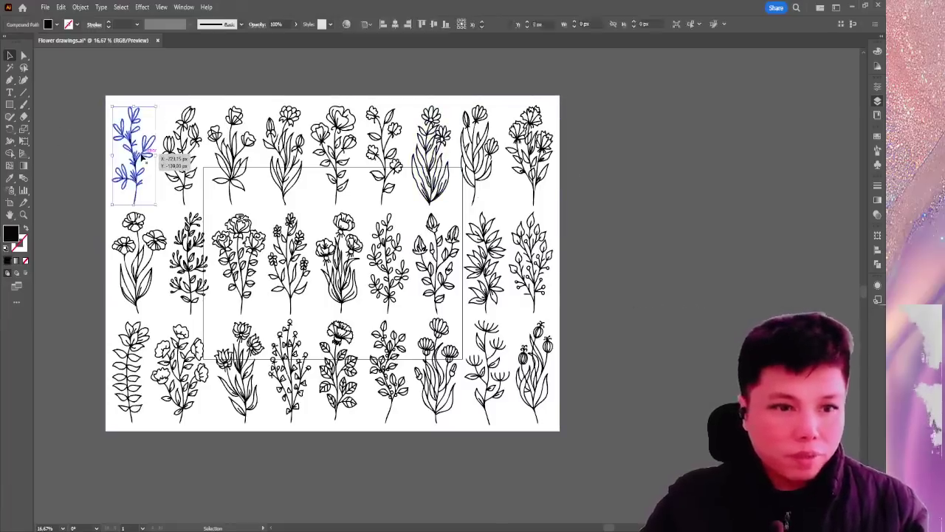
{"action": "mouse_move", "coordinate": [143, 157]}
{"action": "left_mouse_down"}
{"action": "mouse_move", "coordinate": [195, 157]}
{"action": "mouse_move", "coordinate": [144, 157]}
{"action": "left_mouse_up"}
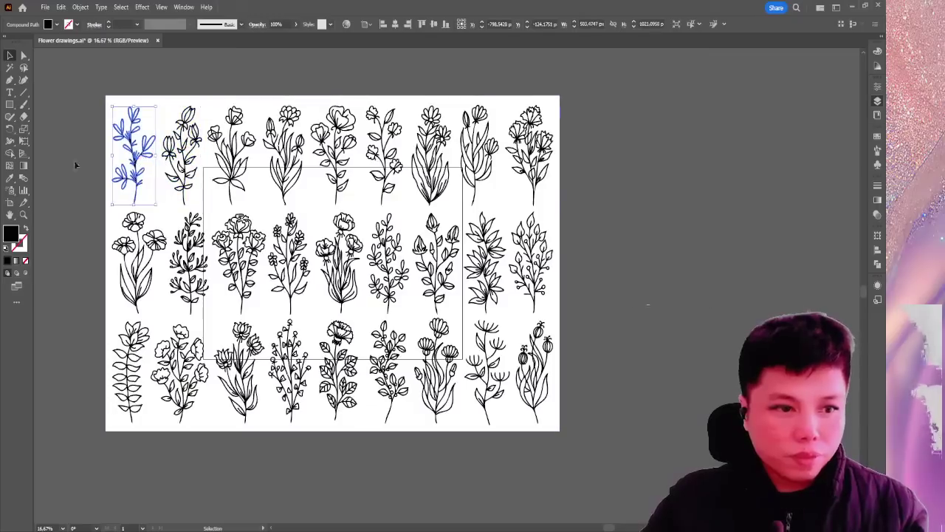
{"action": "left_click", "coordinate": [75, 164]}
{"action": "left_click", "coordinate": [10, 202]}
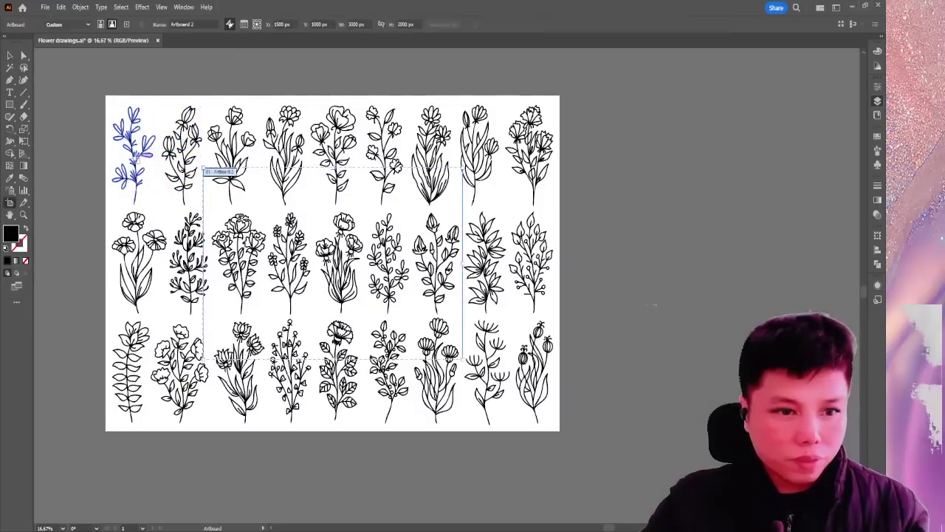
{"action": "left_click", "coordinate": [23, 56]}
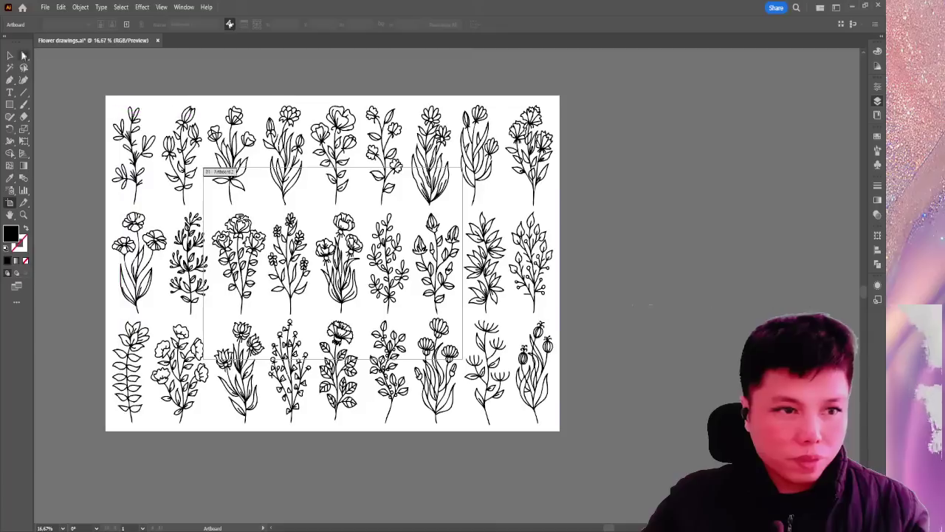
{"action": "key", "text": "shift+o"}
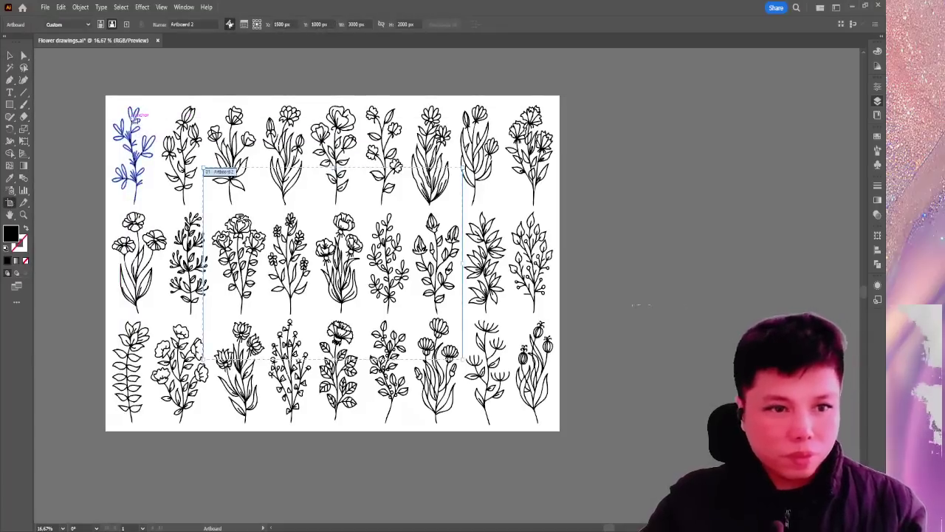
{"action": "left_click", "coordinate": [134, 112]}
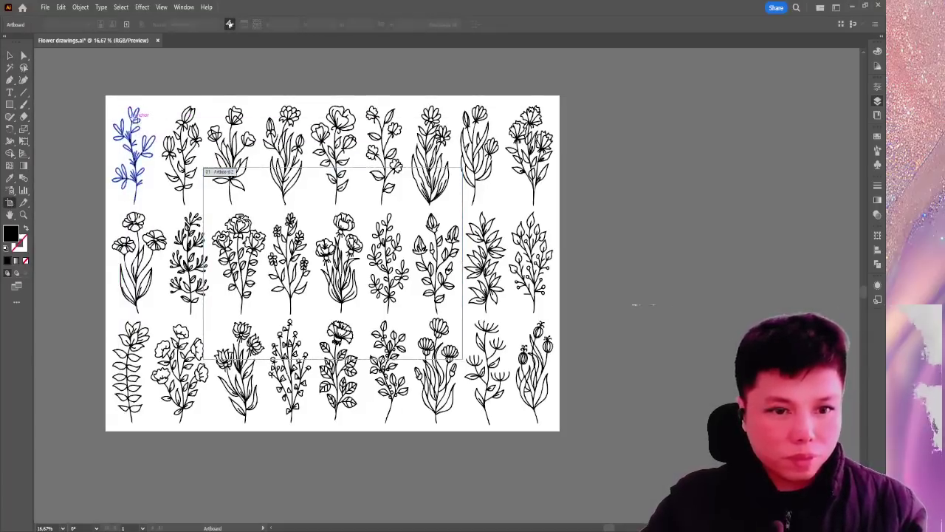
{"action": "left_click", "coordinate": [10, 56]}
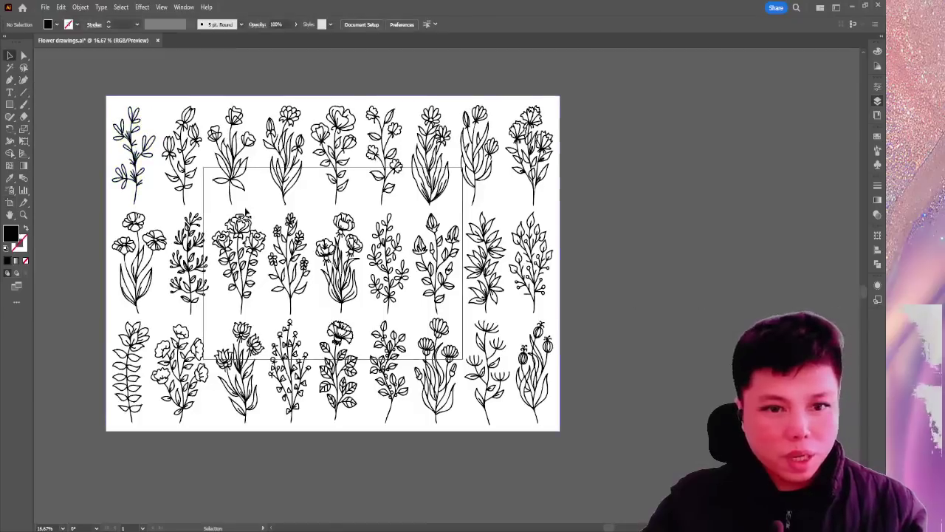
Delete the white background rectangle behind the flower drawings.
{"action": "key", "text": "ctrl+a"}
{"action": "left_click", "coordinate": [72, 175]}
{"action": "left_click", "coordinate": [118, 185]}
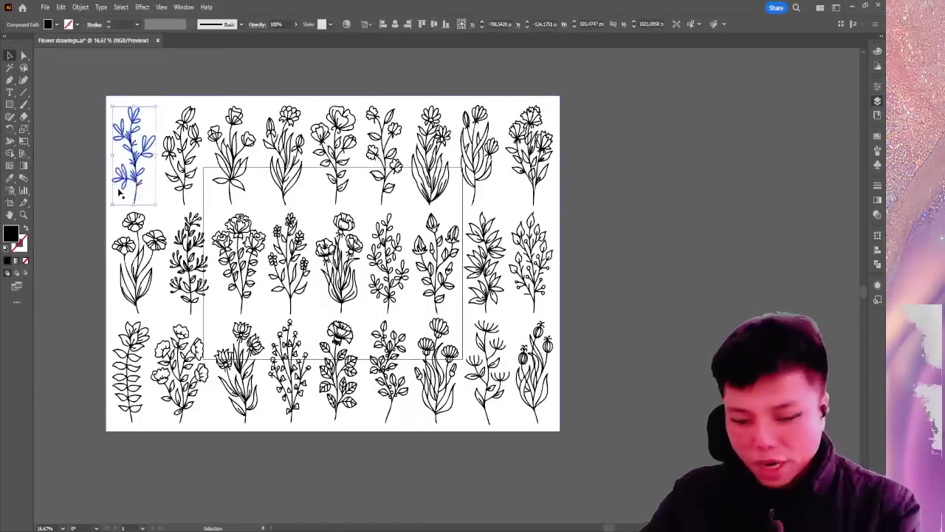
{"action": "key", "text": "ctrl+x"}
{"action": "key", "text": "ctrl+f"}
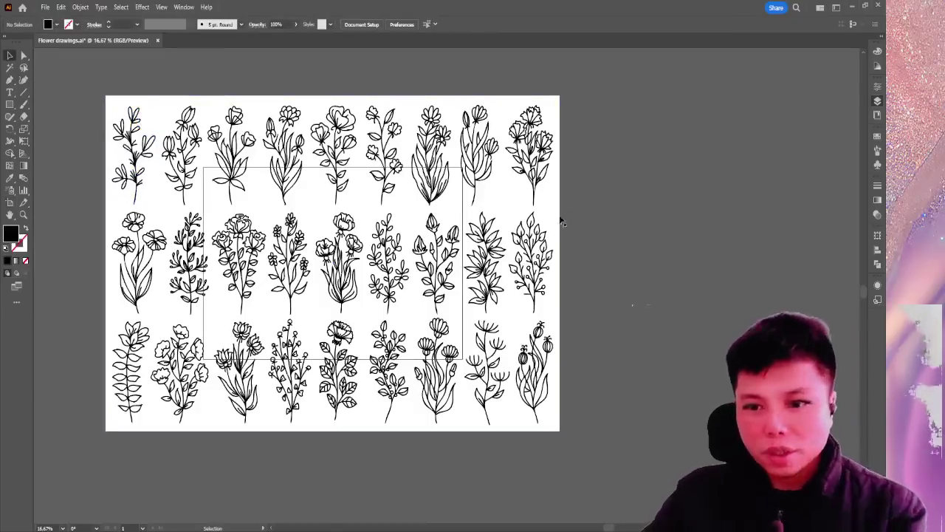
{"action": "left_click", "coordinate": [559, 218]}
{"action": "key", "text": "Delete"}
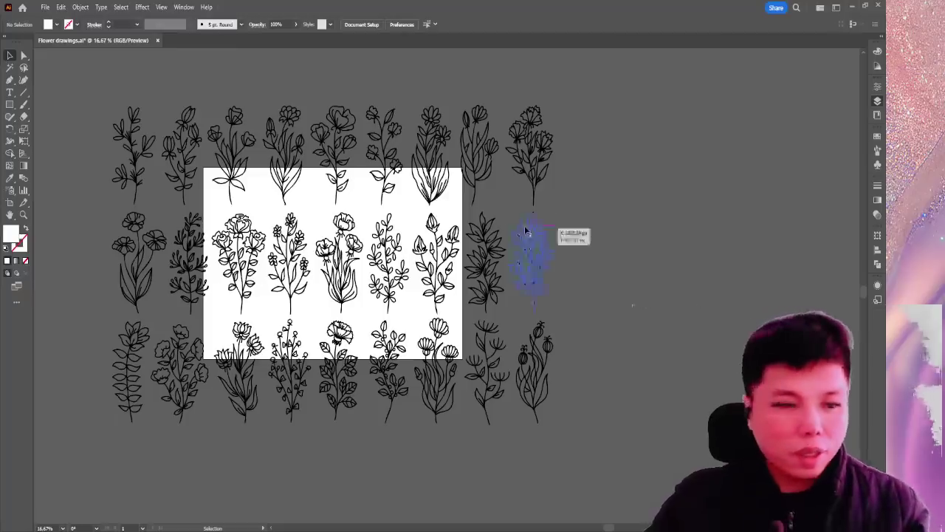
Draw an artboard of about 669 × 1152 px around the first top-row flower.
{"action": "left_click", "coordinate": [10, 203]}
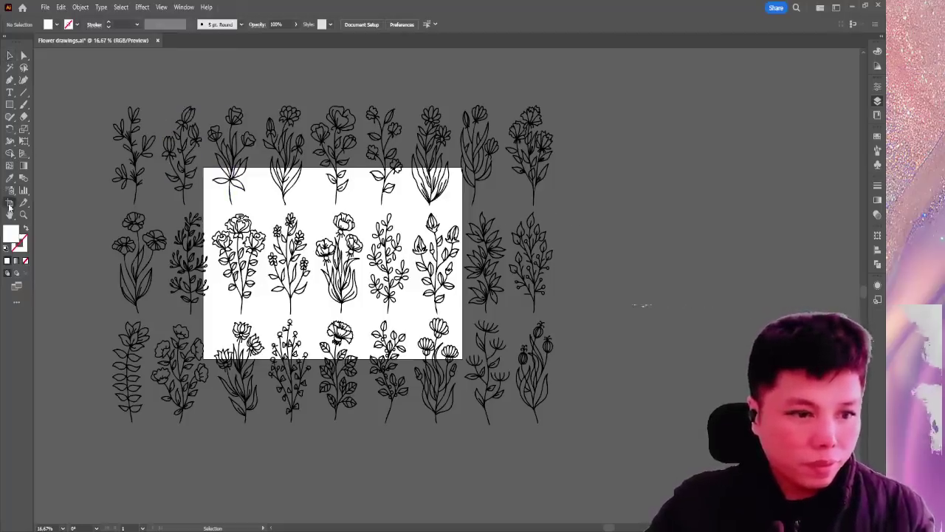
{"action": "left_click_drag", "start_coordinate": [104, 100], "coordinate": [160, 210]}
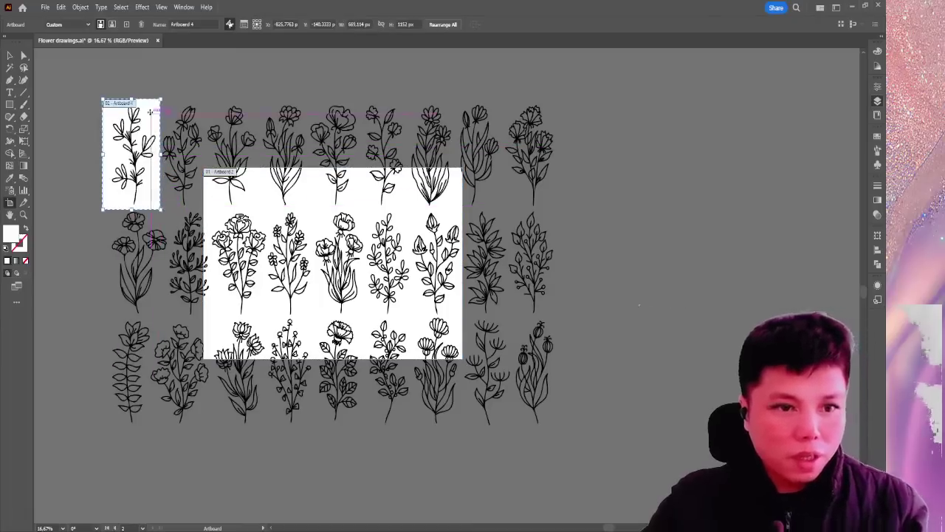
Try to duplicate the first flower's artboard over the second top-row flower, undo the copy and leave artboard editing.
{"action": "left_click_drag", "start_coordinate": [177, 118], "coordinate": [206, 120]}
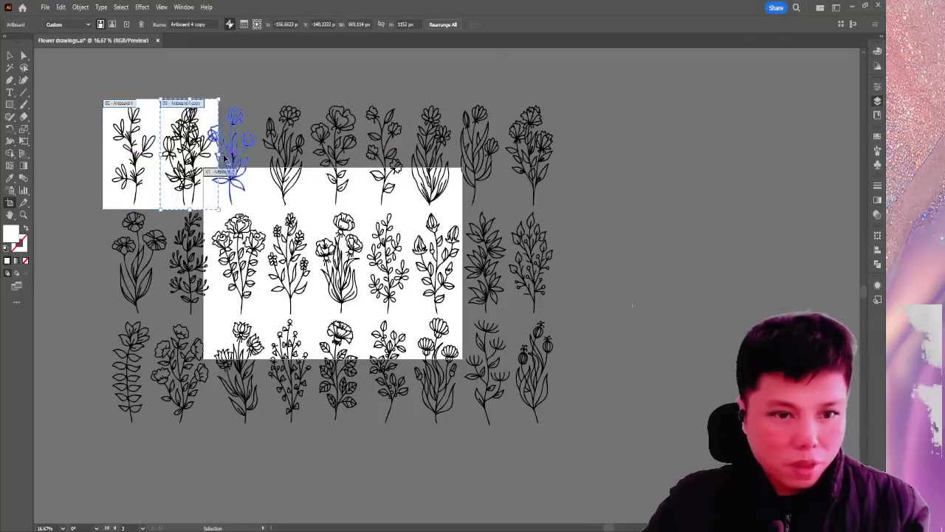
{"action": "key", "text": "ctrl+z"}
{"action": "key", "text": "v"}
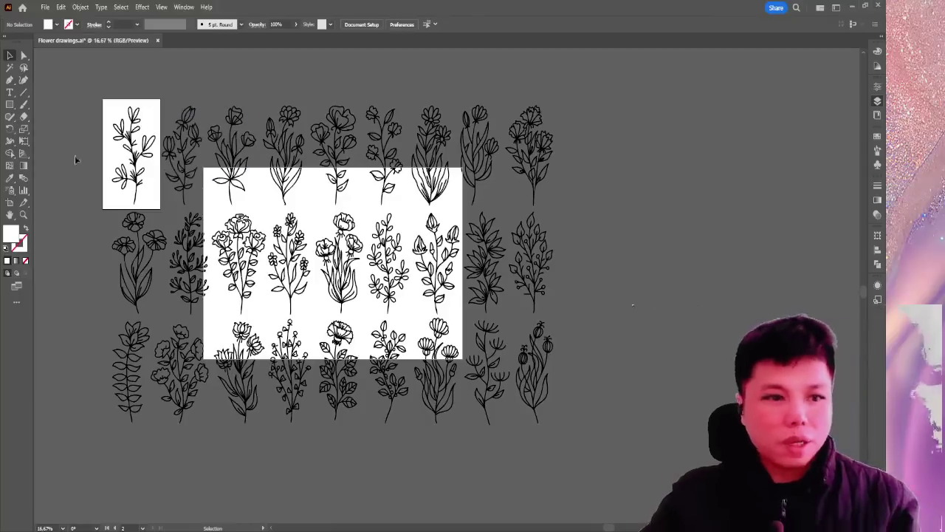
Delete the large artboard behind the middle flowers, keeping only the one around the first flower.
{"action": "left_click", "coordinate": [9, 203]}
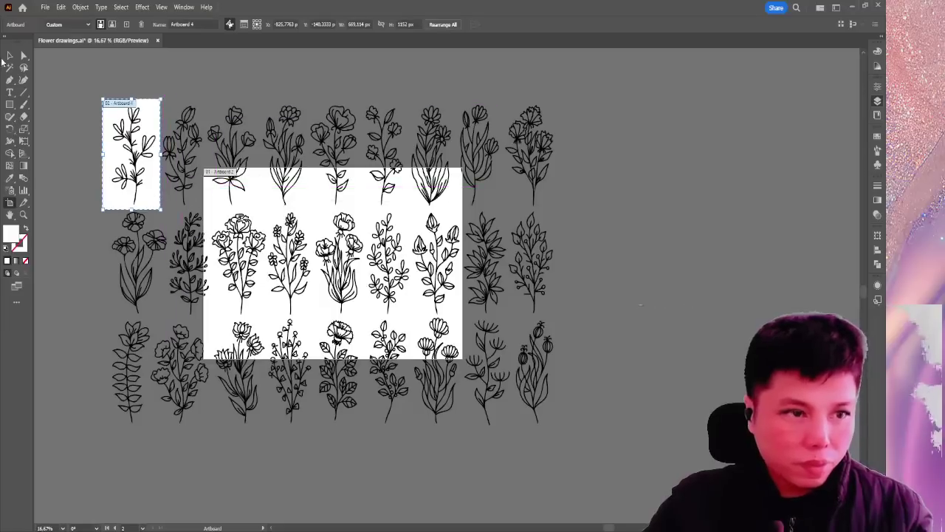
{"action": "left_click", "coordinate": [10, 55]}
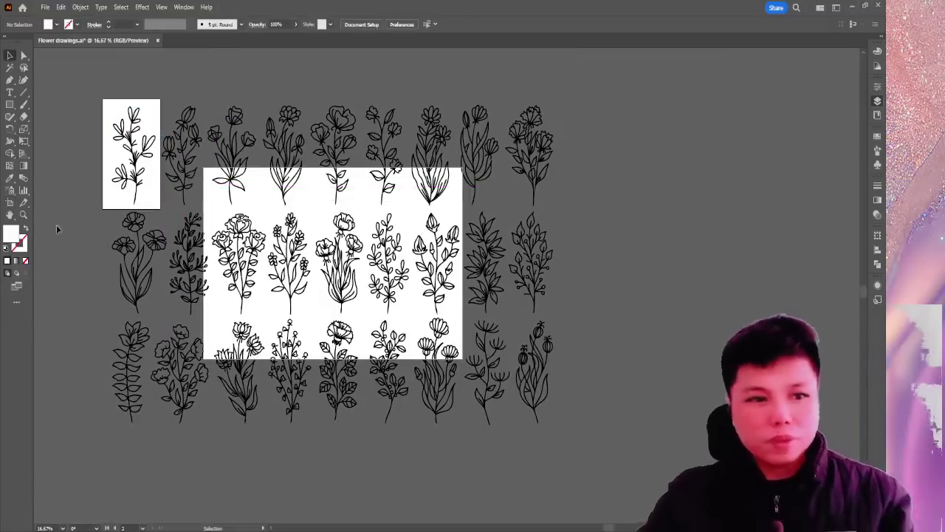
{"action": "left_click", "coordinate": [10, 202]}
{"action": "left_click", "coordinate": [214, 189]}
{"action": "key", "text": "Delete"}
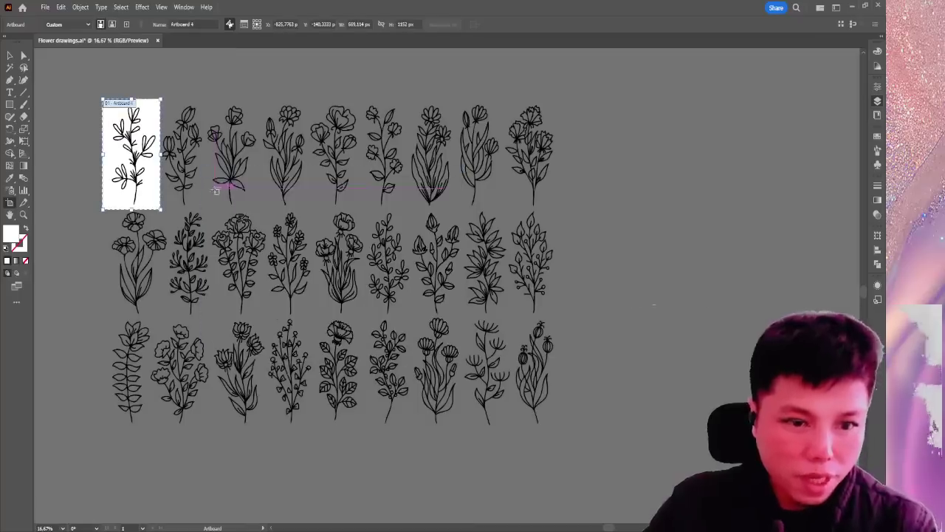
{"action": "left_click", "coordinate": [10, 56]}
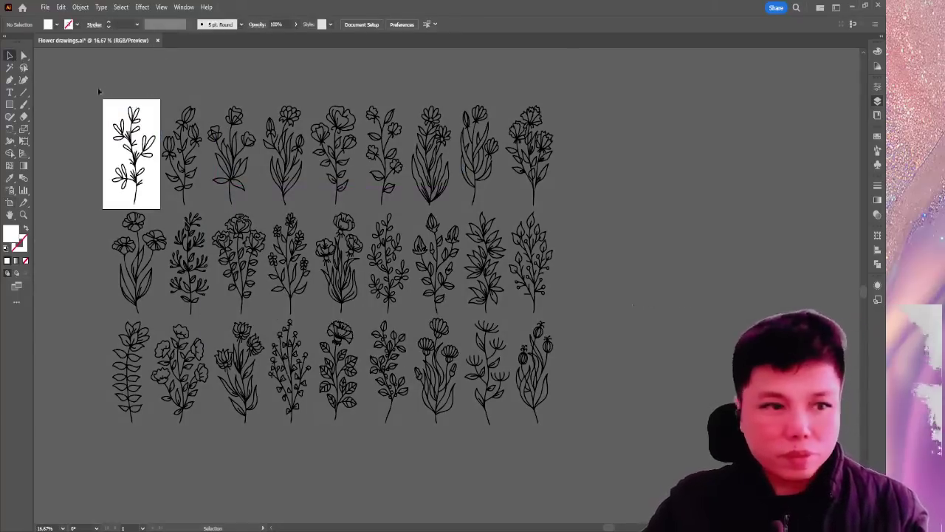
Draw a new artboard about 544 by 1028 px beside the first row and move it behind the second flower.
{"action": "left_click", "coordinate": [9, 202]}
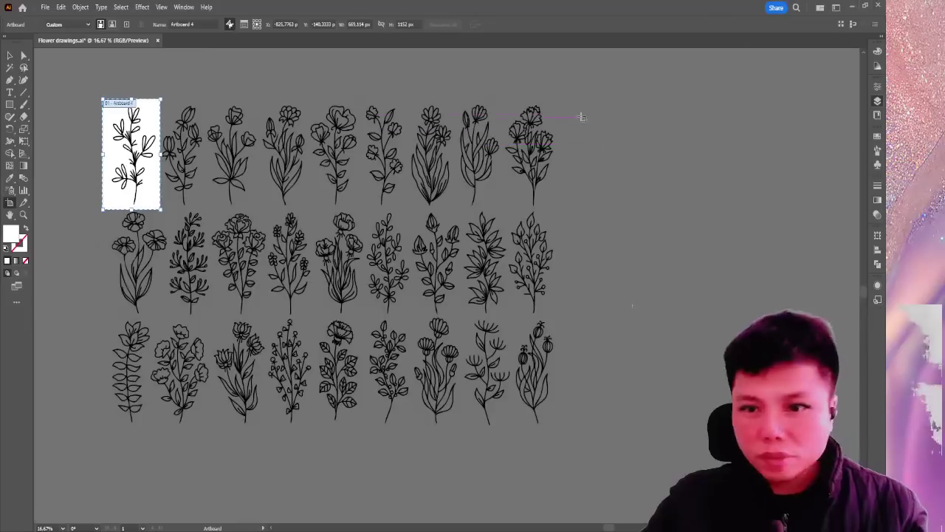
{"action": "left_click_drag", "start_coordinate": [574, 108], "coordinate": [621, 206]}
{"action": "key", "text": "v"}
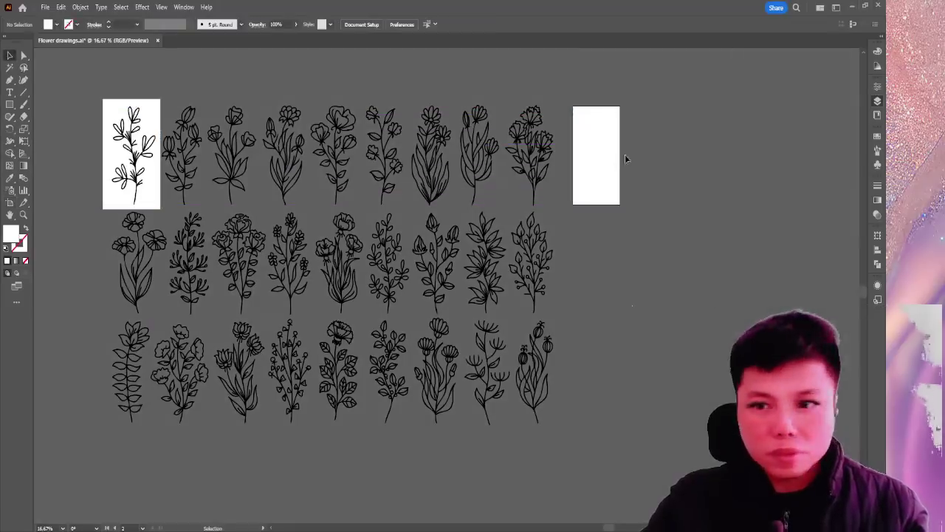
{"action": "key", "text": "shift+o"}
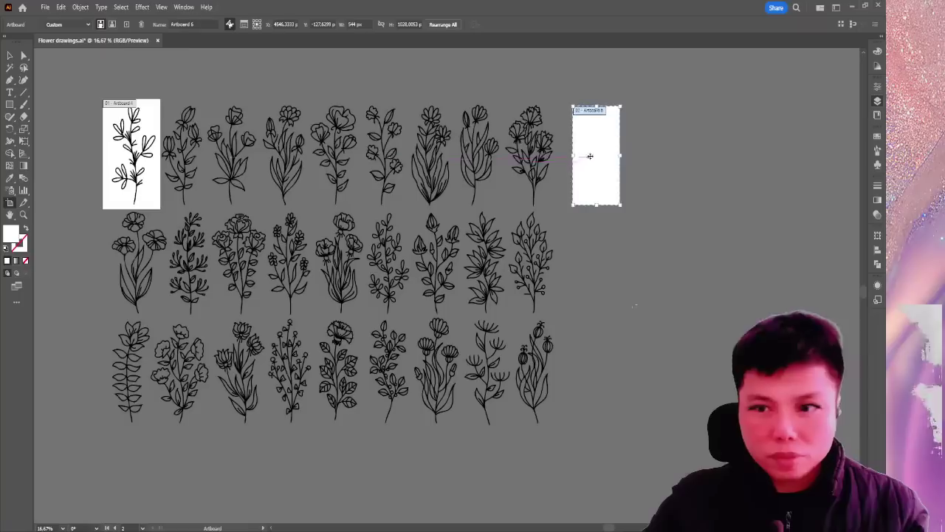
{"action": "left_click_drag", "start_coordinate": [588, 148], "coordinate": [206, 156]}
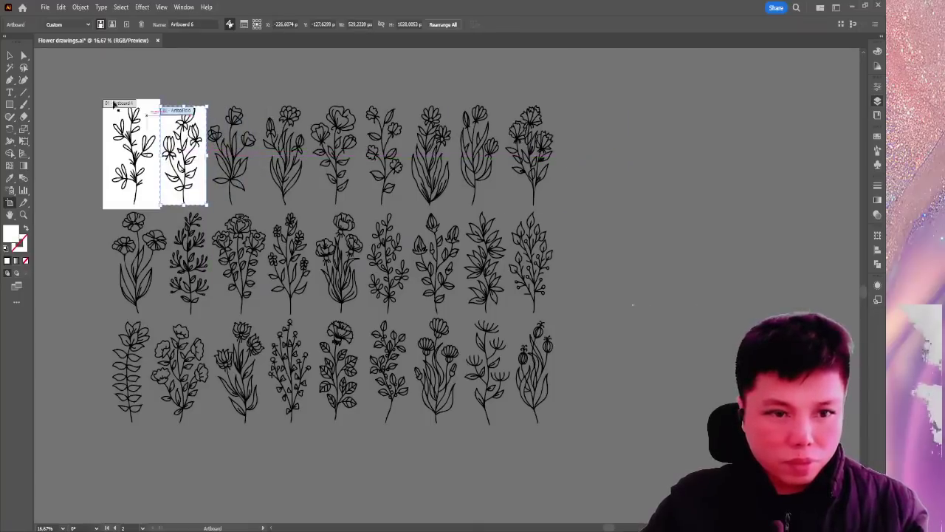
{"action": "key", "text": "Escape"}
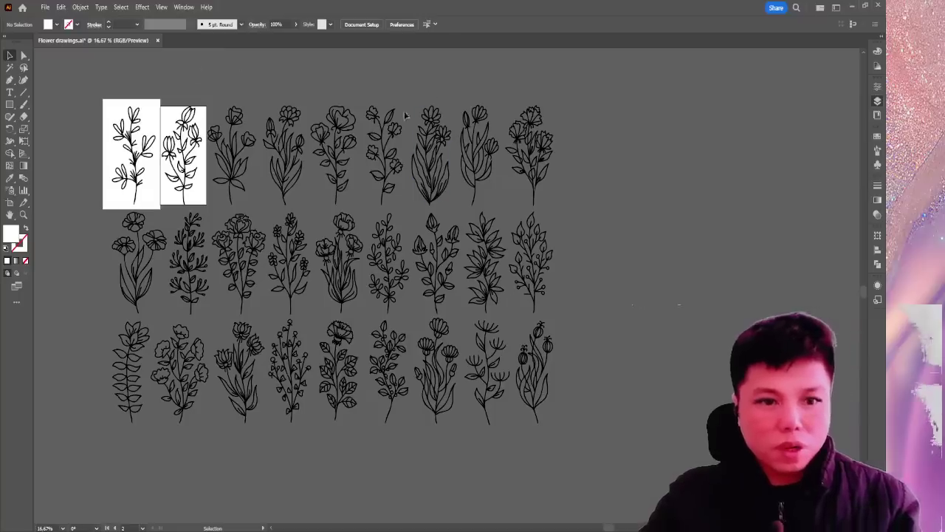
Extend the second flower's artboard at both ends to about 1135 px high, in line with the first artboard.
{"action": "key", "text": "shift+o"}
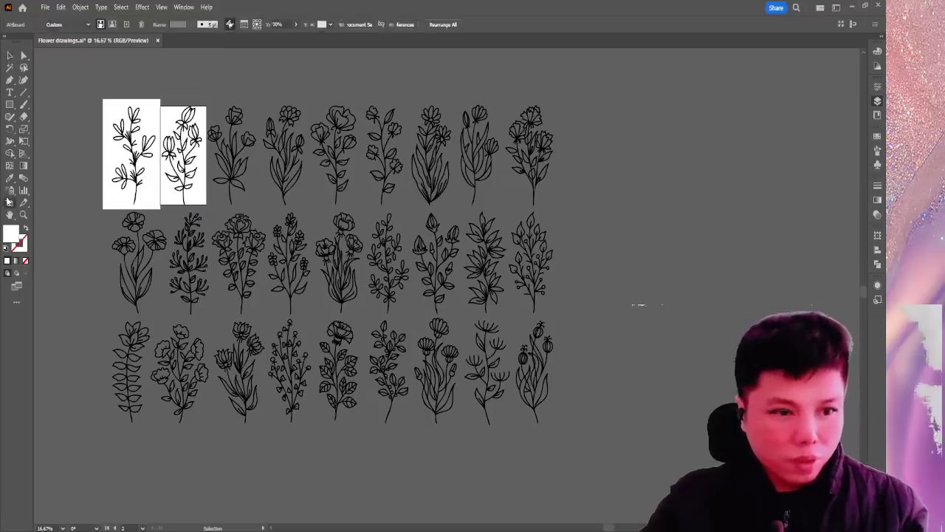
{"action": "left_click_drag", "start_coordinate": [184, 206], "coordinate": [185, 211]}
{"action": "left_click", "coordinate": [10, 55]}
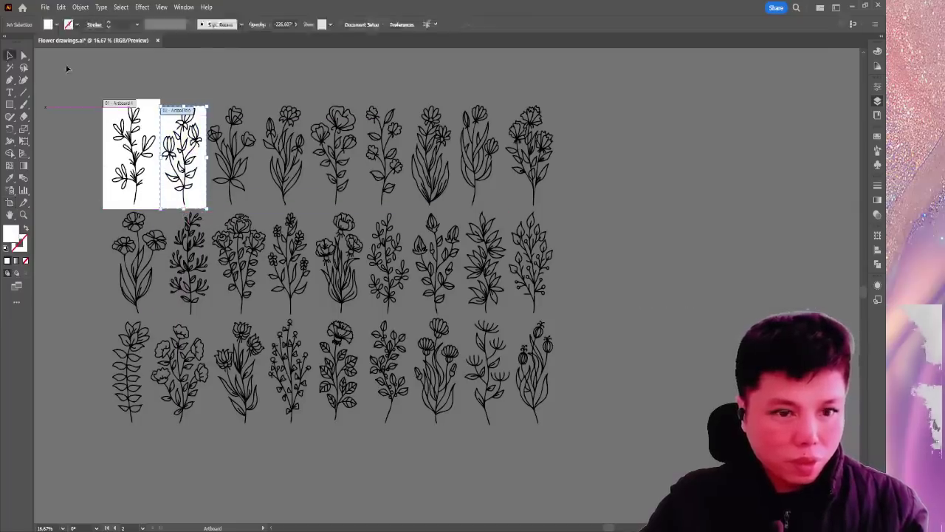
{"action": "left_click", "coordinate": [10, 204]}
{"action": "left_click_drag", "start_coordinate": [184, 105], "coordinate": [184, 99]}
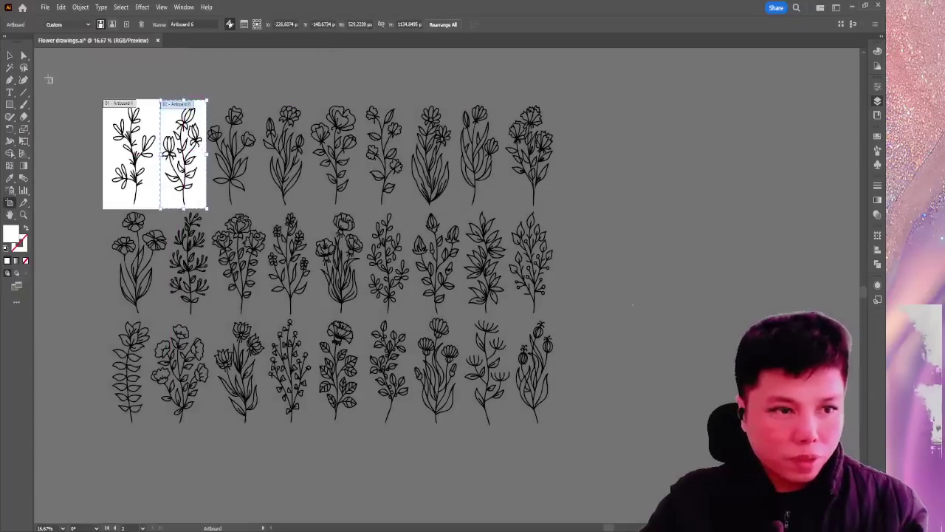
{"action": "left_click", "coordinate": [10, 56]}
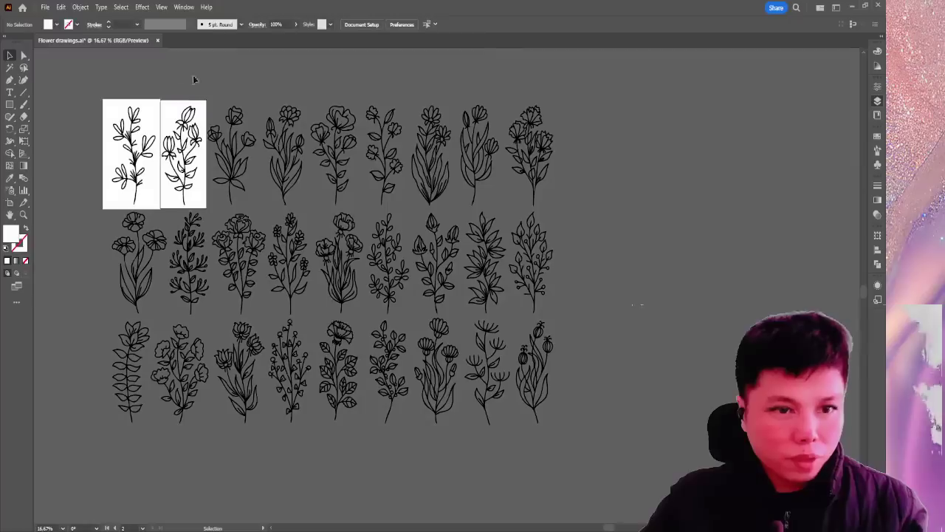
Draw a rectangle about 547 by 1135 px over the second artboard, with no fill and a black 2 pt stroke.
{"action": "left_click", "coordinate": [11, 105]}
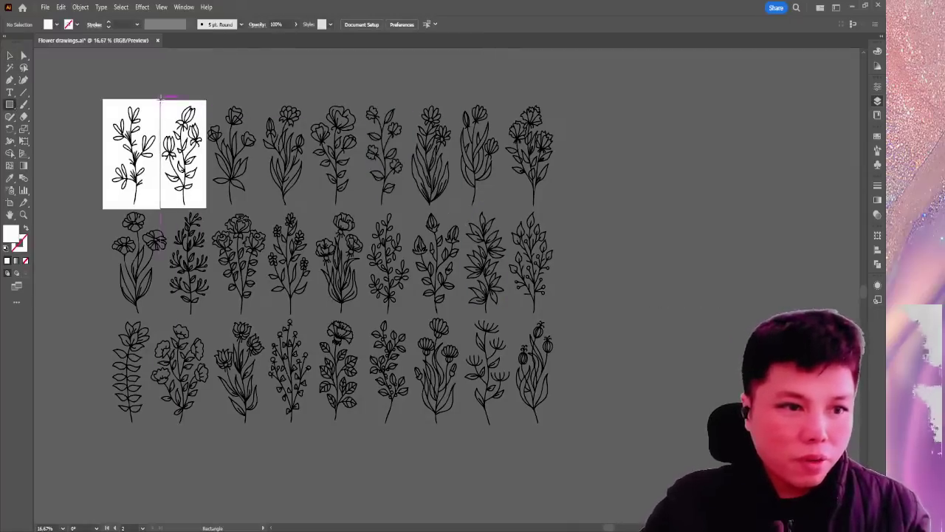
{"action": "left_click_drag", "start_coordinate": [160, 99], "coordinate": [209, 208]}
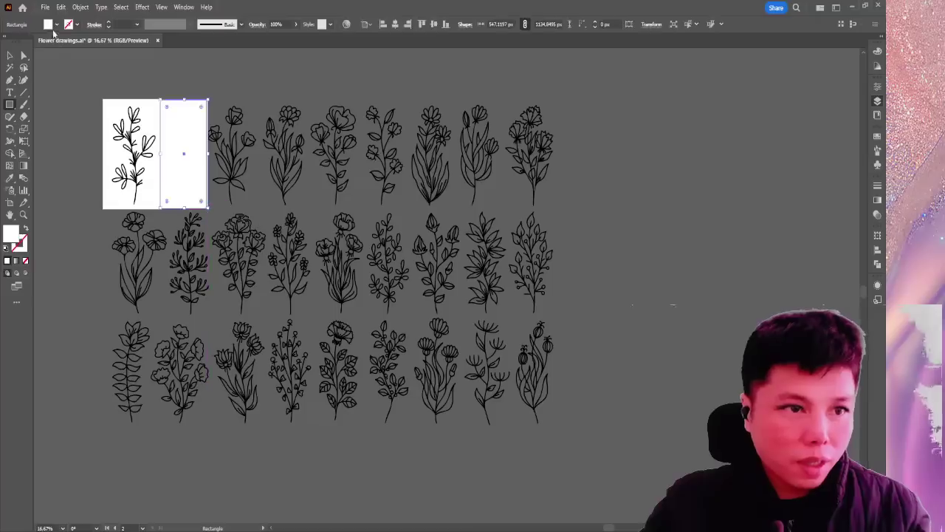
{"action": "key", "text": "slash"}
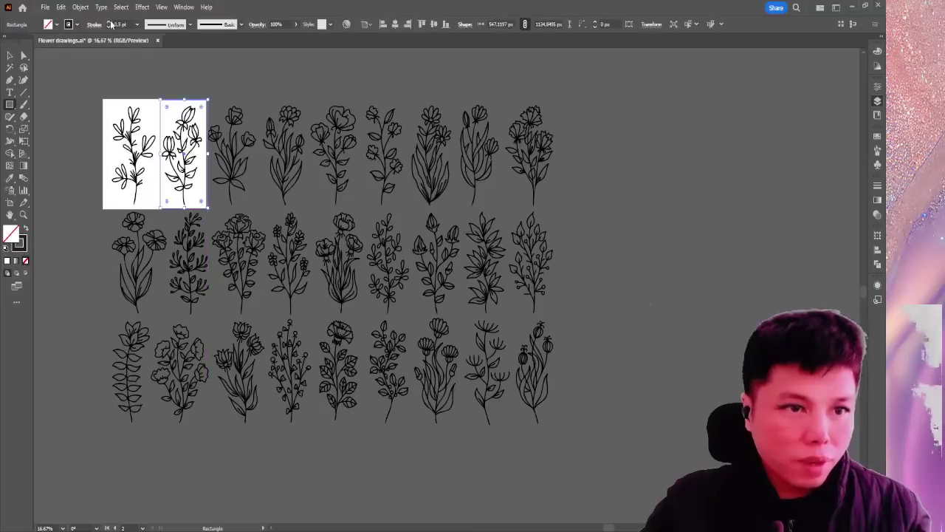
{"action": "left_click", "coordinate": [12, 57]}
{"action": "left_click", "coordinate": [202, 79]}
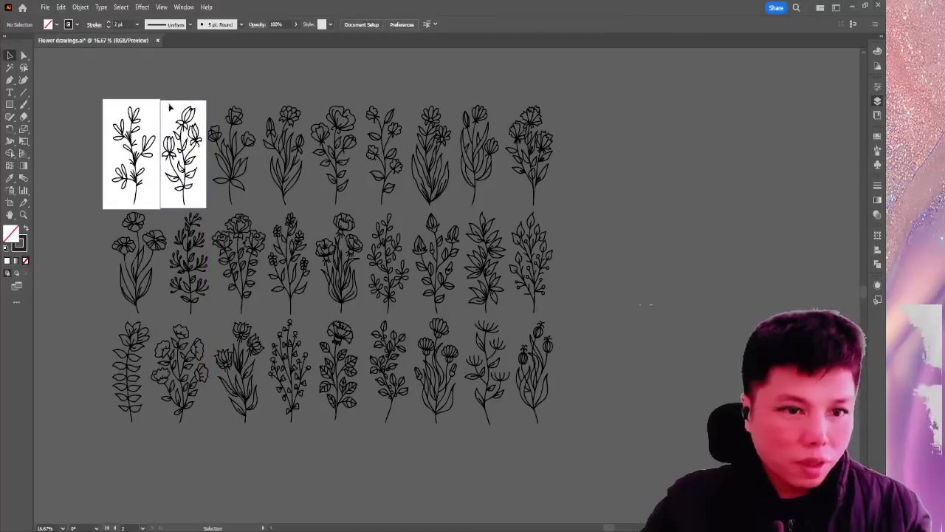
Copy the outlined rectangle onto the first row's third flower, widened to fit and filled white behind the drawing.
{"action": "left_click_drag", "start_coordinate": [168, 106], "coordinate": [210, 101]}
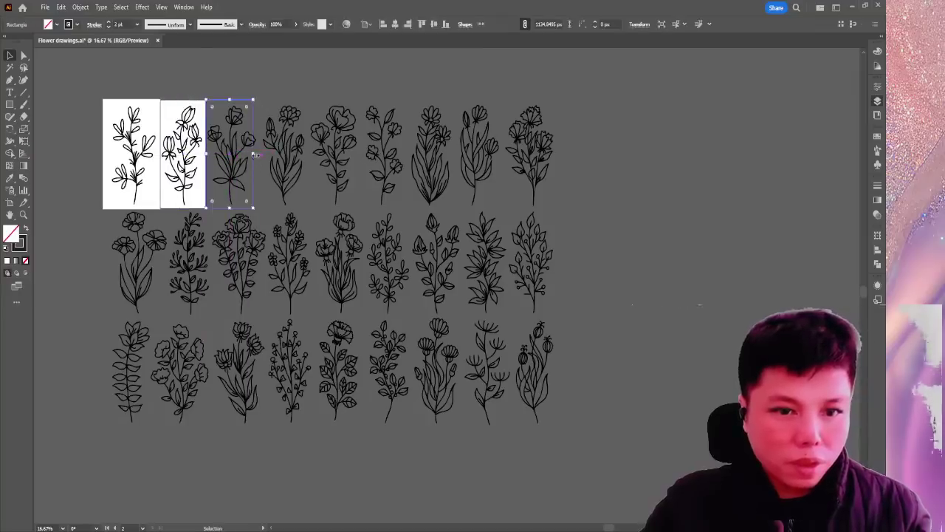
{"action": "left_click_drag", "start_coordinate": [258, 154], "coordinate": [260, 154]}
{"action": "left_click", "coordinate": [468, 83]}
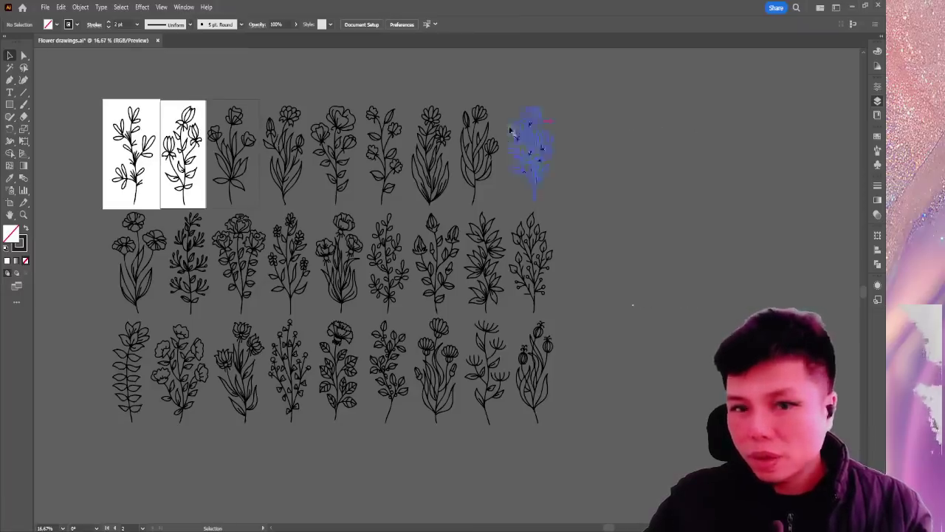
{"action": "left_click", "coordinate": [258, 107]}
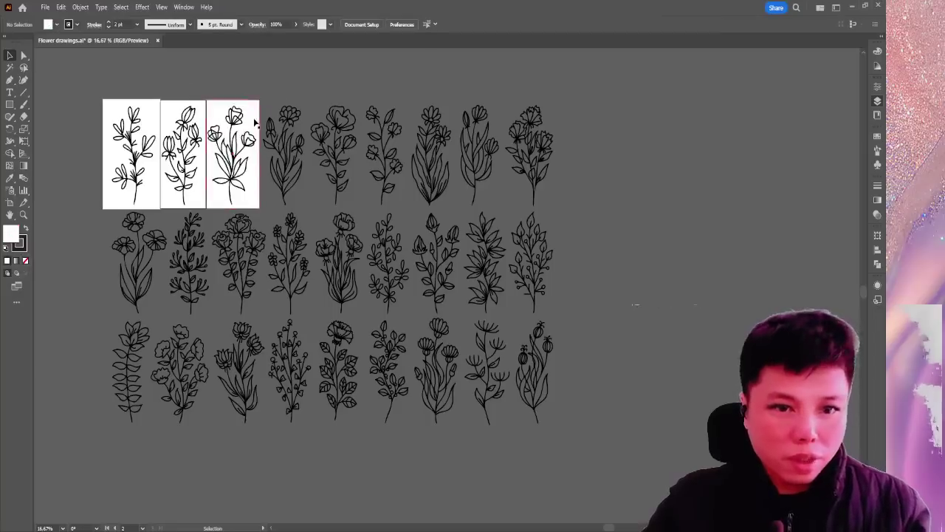
Copy the white rectangle behind the fourth and fifth flowers of the first row, adjusting the widths to fit each drawing.
{"action": "left_click_drag", "start_coordinate": [255, 127], "coordinate": [307, 127]}
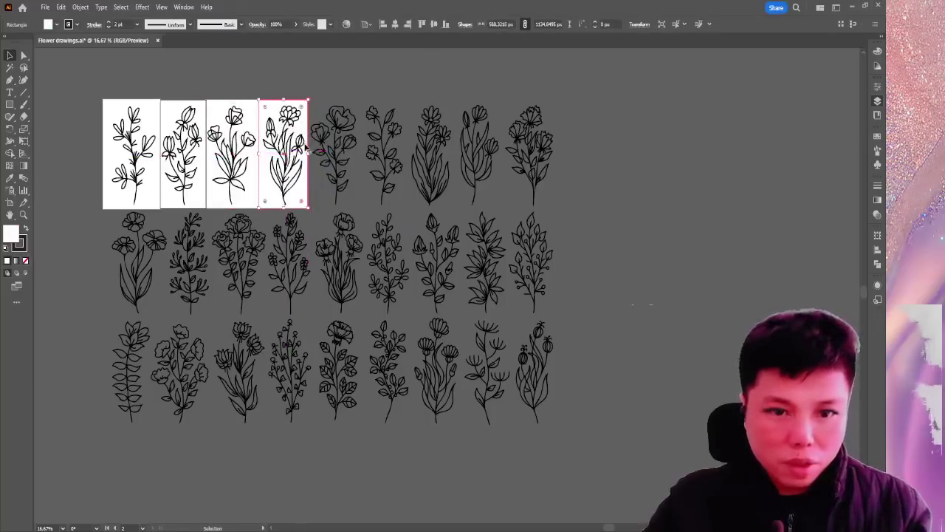
{"action": "left_click", "coordinate": [327, 91]}
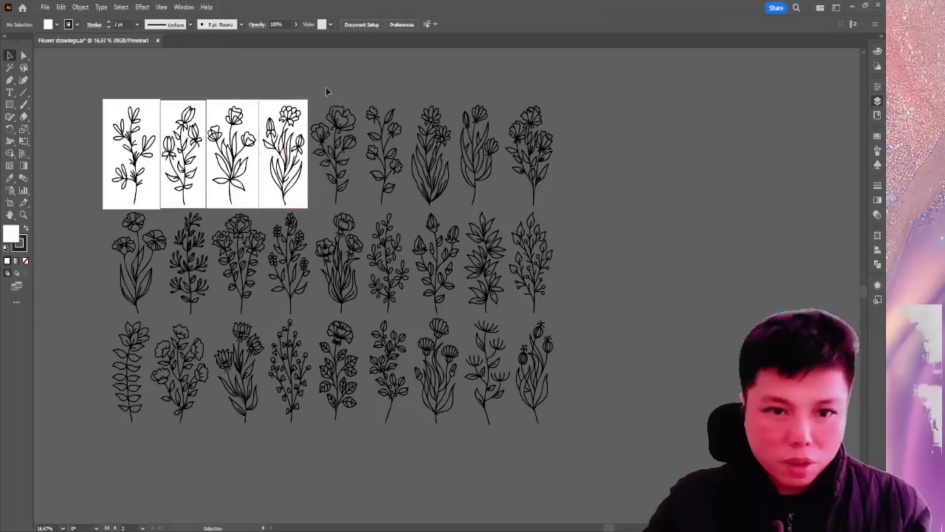
{"action": "left_click_drag", "start_coordinate": [305, 107], "coordinate": [357, 108]}
{"action": "left_click_drag", "start_coordinate": [357, 154], "coordinate": [361, 152]}
{"action": "left_click", "coordinate": [371, 97]}
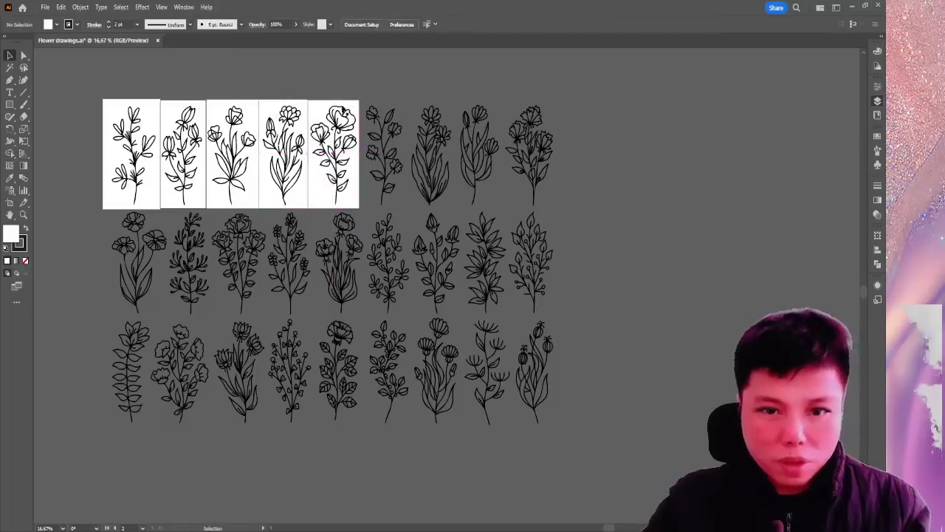
Copy white rectangles behind the remaining four flowers of the first row and adjust the last ones' widths to fit.
{"action": "left_click_drag", "start_coordinate": [280, 103], "coordinate": [551, 116]}
{"action": "left_click", "coordinate": [468, 95]}
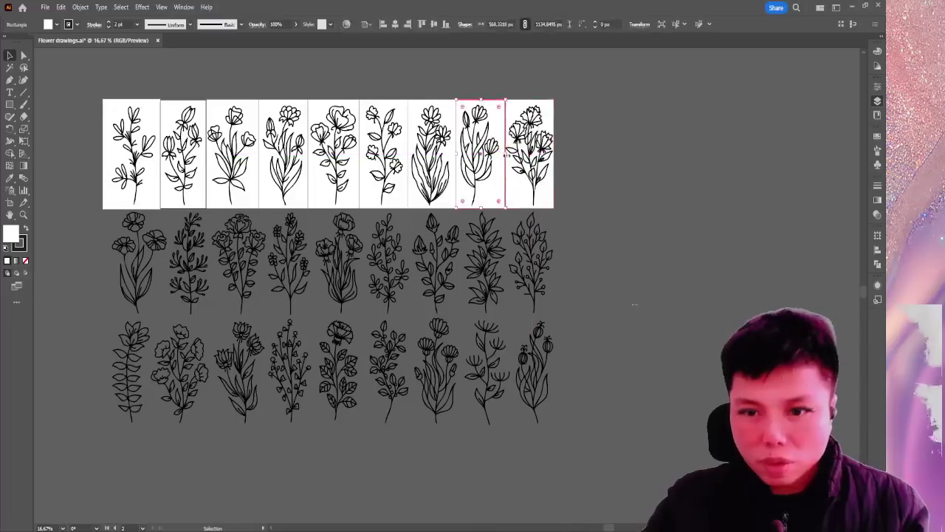
{"action": "left_click", "coordinate": [517, 177]}
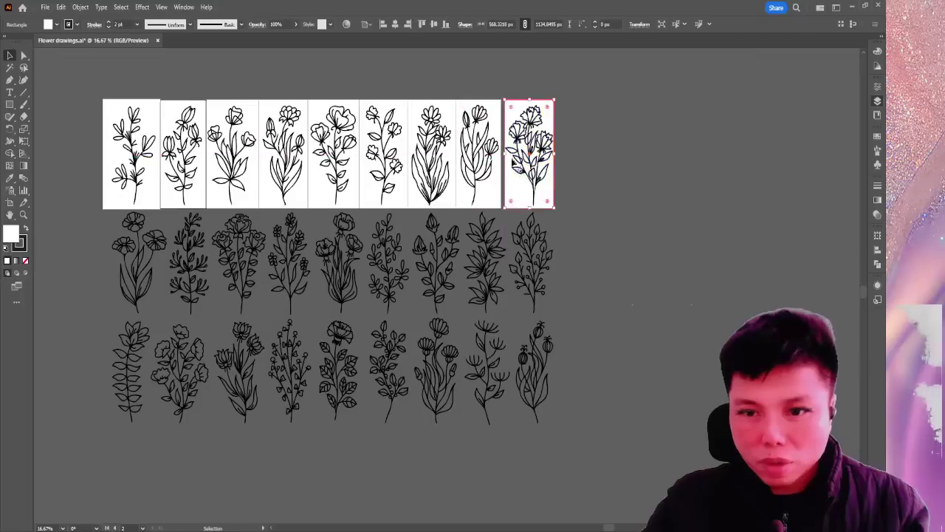
{"action": "left_click_drag", "start_coordinate": [558, 156], "coordinate": [557, 156]}
{"action": "left_click", "coordinate": [576, 162]}
Copy the white rectangle behind the second row's first flower, resize it to about 717 px wide, and duplicate it behind the second flower.
{"action": "scroll", "coordinate": [579, 164], "scroll_direction": "down", "scroll_amount": 1}
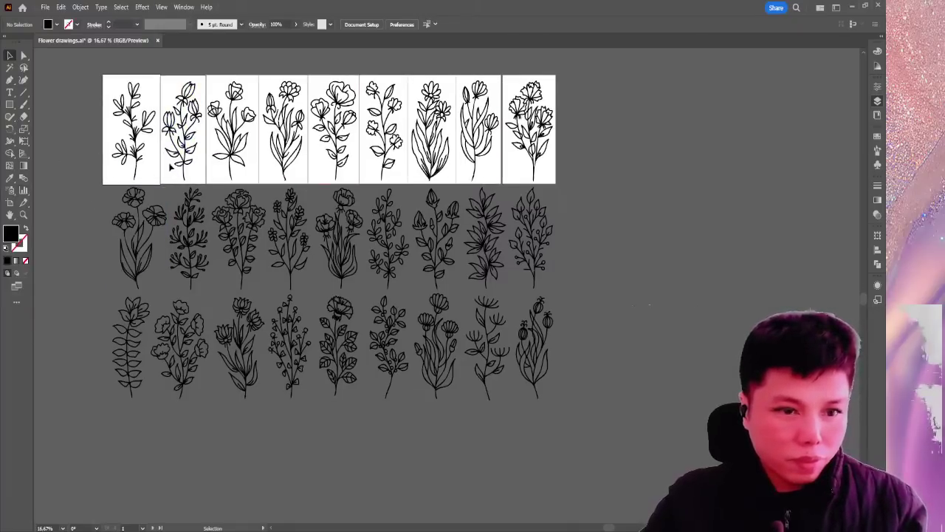
{"action": "left_click_drag", "start_coordinate": [550, 170], "coordinate": [153, 278]}
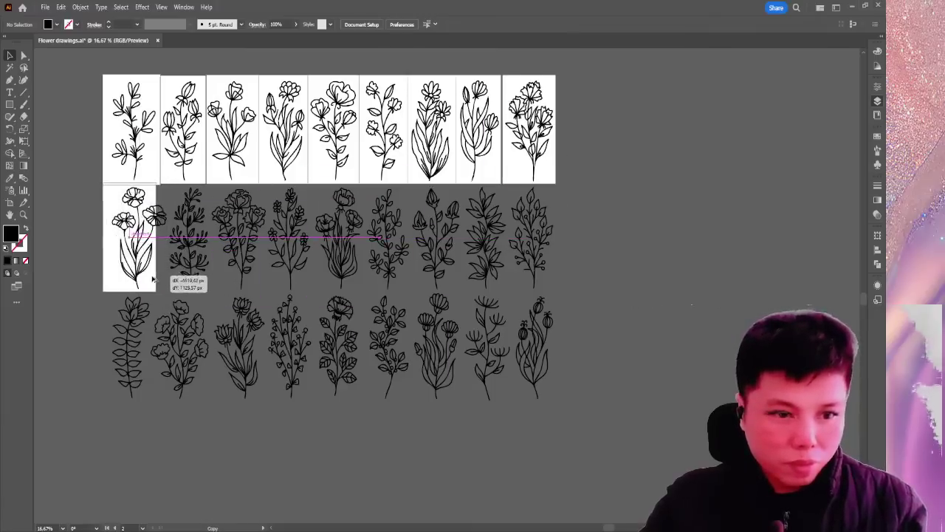
{"action": "left_click_drag", "start_coordinate": [157, 237], "coordinate": [168, 233]}
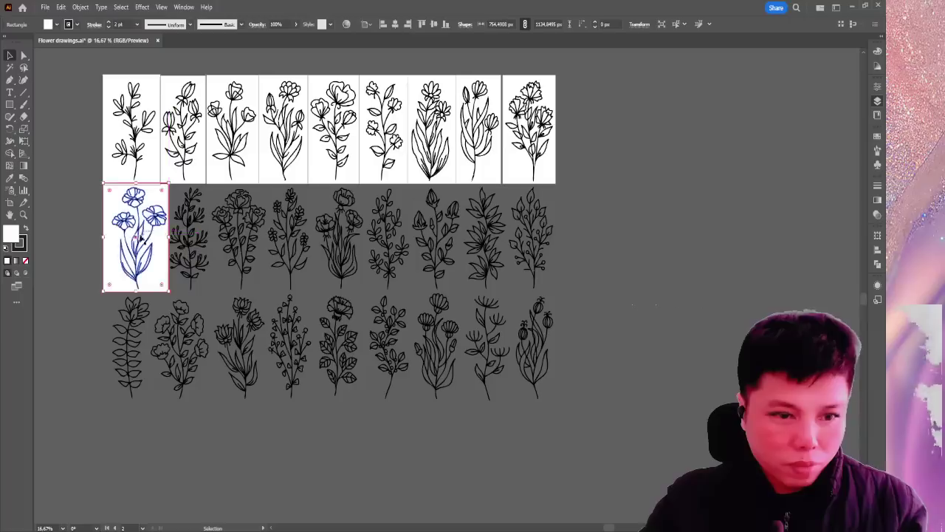
{"action": "left_click_drag", "start_coordinate": [103, 237], "coordinate": [105, 237]}
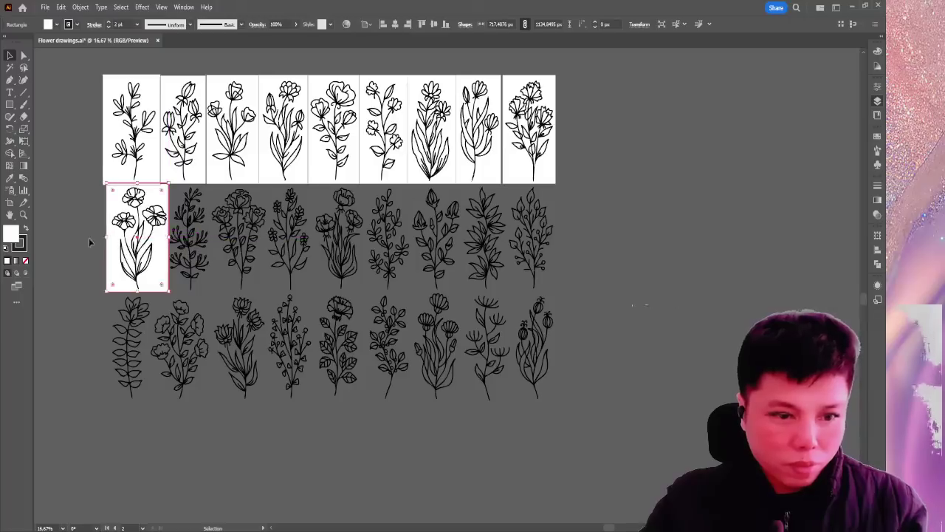
{"action": "left_click", "coordinate": [89, 242]}
{"action": "left_click_drag", "start_coordinate": [166, 197], "coordinate": [234, 213]}
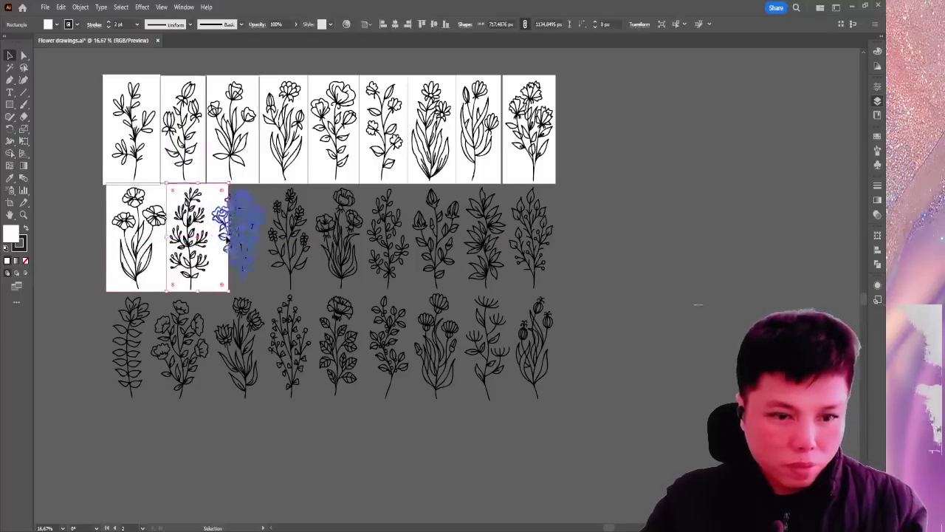
Shift the second row's third to ninth flowers sideways, together with the newest white rectangle, away from the second flower.
{"action": "left_click", "coordinate": [239, 237]}
{"action": "left_click", "coordinate": [559, 231]}
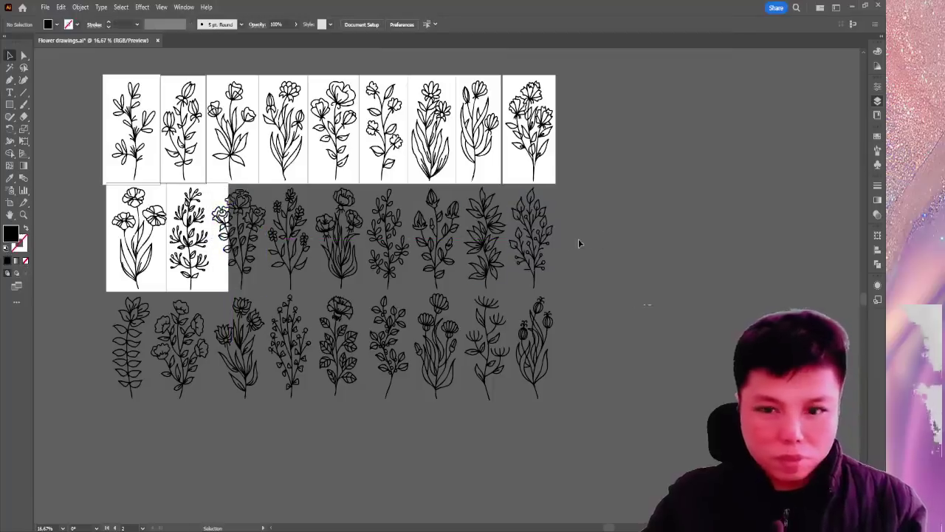
{"action": "left_click_drag", "start_coordinate": [569, 236], "coordinate": [287, 229]}
{"action": "left_click", "coordinate": [619, 269]}
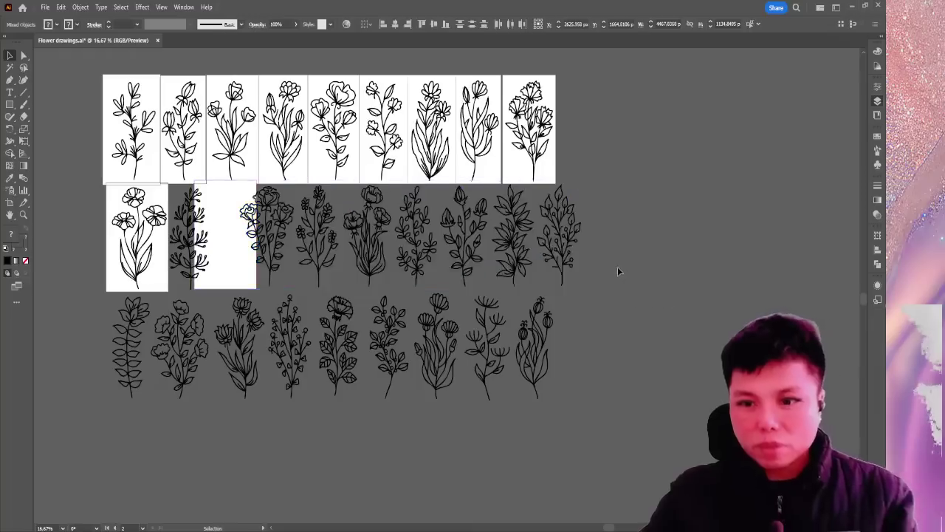
Spread the last three flowers of the second row further apart, moving each one away from its neighbour.
{"action": "scroll", "coordinate": [562, 266], "scroll_direction": "right", "scroll_amount": 3}
{"action": "left_click_drag", "start_coordinate": [493, 222], "coordinate": [515, 222]}
{"action": "left_click_drag", "start_coordinate": [428, 222], "coordinate": [444, 222]}
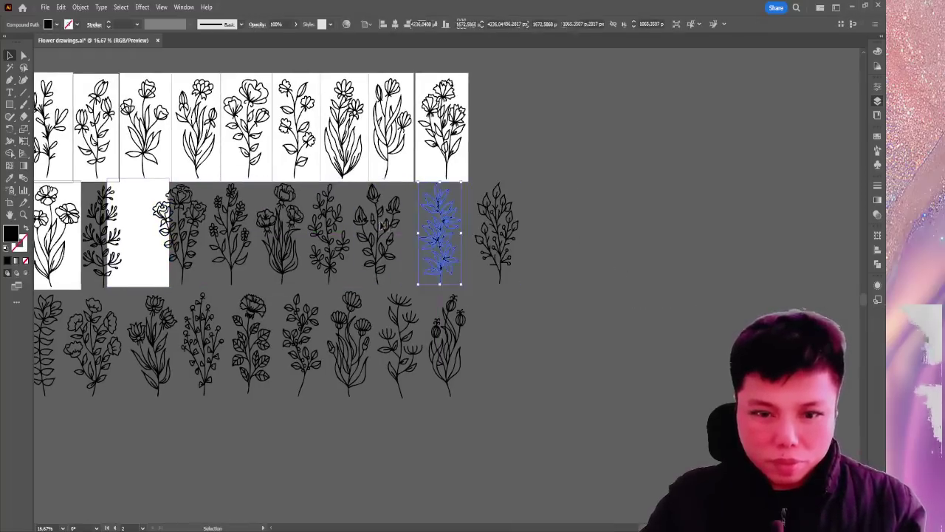
{"action": "left_click", "coordinate": [381, 225], "text": "shift"}
{"action": "left_click_drag", "start_coordinate": [381, 224], "coordinate": [393, 225]}
{"action": "left_click", "coordinate": [480, 243]}
{"action": "left_click_drag", "start_coordinate": [501, 237], "coordinate": [528, 238]}
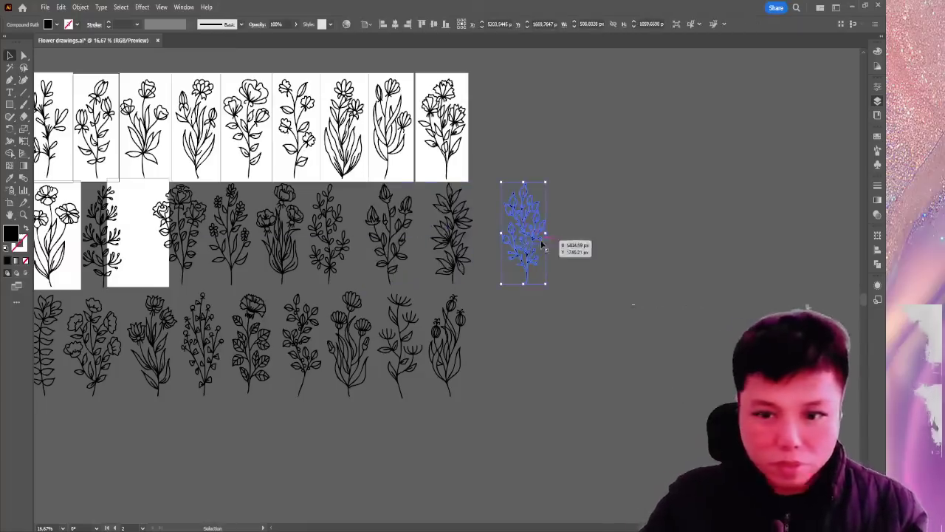
{"action": "left_click", "coordinate": [567, 293]}
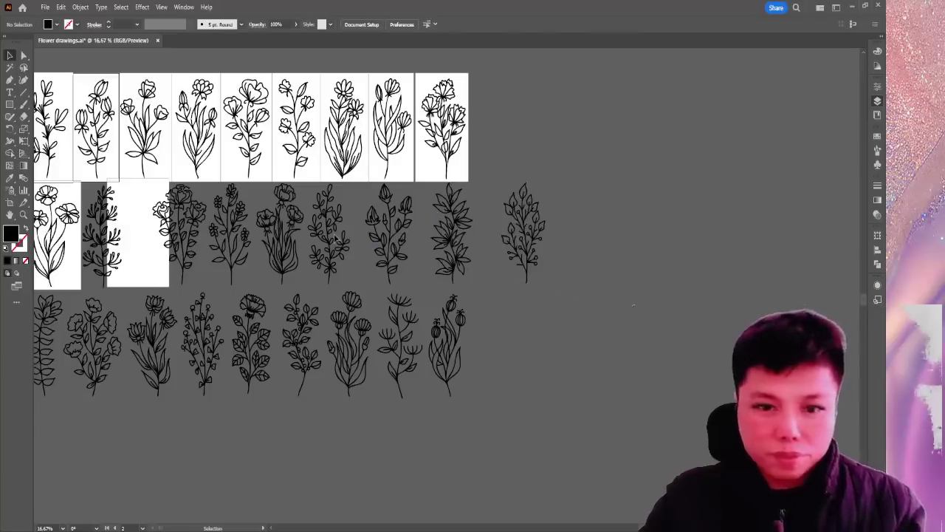
Spread the second row's fourth to ninth flowers further apart by shifting each one sideways, away from the third flower.
{"action": "left_click_drag", "start_coordinate": [525, 244], "coordinate": [546, 237]}
{"action": "left_click_drag", "start_coordinate": [466, 233], "coordinate": [487, 233]}
{"action": "left_click_drag", "start_coordinate": [385, 231], "coordinate": [412, 232]}
{"action": "left_click_drag", "start_coordinate": [278, 233], "coordinate": [298, 232]}
{"action": "mouse_move", "coordinate": [236, 231]}
{"action": "left_mouse_down"}
{"action": "mouse_move", "coordinate": [255, 223]}
{"action": "mouse_move", "coordinate": [211, 262]}
{"action": "mouse_move", "coordinate": [238, 237]}
{"action": "mouse_move", "coordinate": [226, 237]}
{"action": "mouse_move", "coordinate": [251, 246]}
{"action": "mouse_move", "coordinate": [240, 236]}
{"action": "left_mouse_up"}
Reposition the white rectangle behind the second row's third flower so the flower sits centred on it, clear of the second flower.
{"action": "left_click", "coordinate": [242, 245]}
{"action": "left_click", "coordinate": [249, 240], "text": "shift"}
{"action": "left_click", "coordinate": [255, 257]}
{"action": "left_click", "coordinate": [319, 258]}
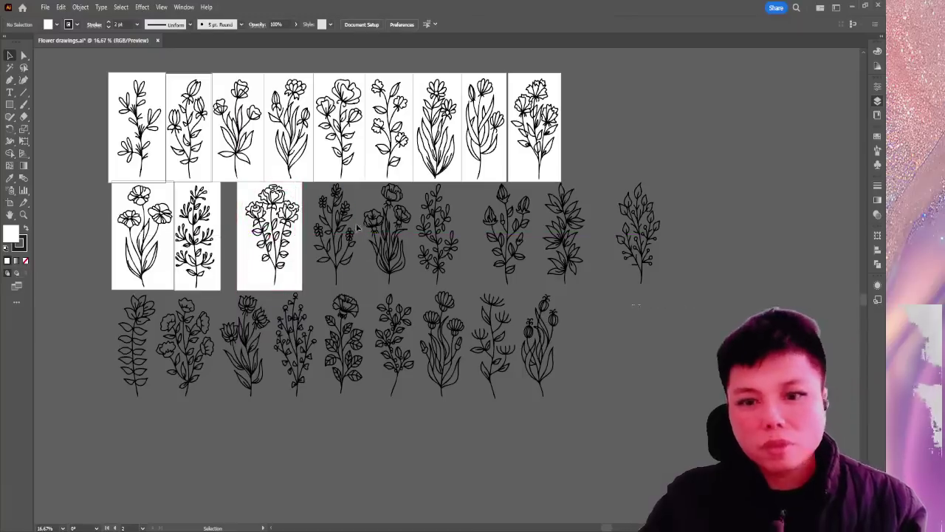
Copy the white rectangle behind the second row's fourth and fifth flowers, adjusting the copies' widths so neighbouring rectangles fit side by side.
{"action": "scroll", "coordinate": [405, 231], "scroll_direction": "up", "scroll_amount": 1}
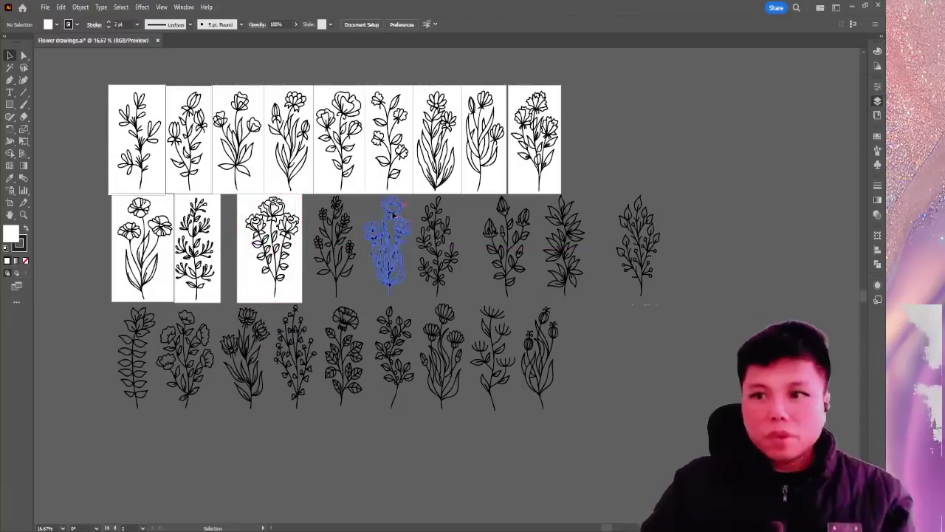
{"action": "scroll", "coordinate": [325, 236], "scroll_direction": "down", "scroll_amount": 1}
{"action": "scroll", "coordinate": [325, 237], "scroll_direction": "right", "scroll_amount": 2}
{"action": "left_click_drag", "start_coordinate": [260, 273], "coordinate": [323, 273]}
{"action": "left_click_drag", "start_coordinate": [350, 244], "coordinate": [333, 238]}
{"action": "left_click_drag", "start_coordinate": [324, 199], "coordinate": [381, 199]}
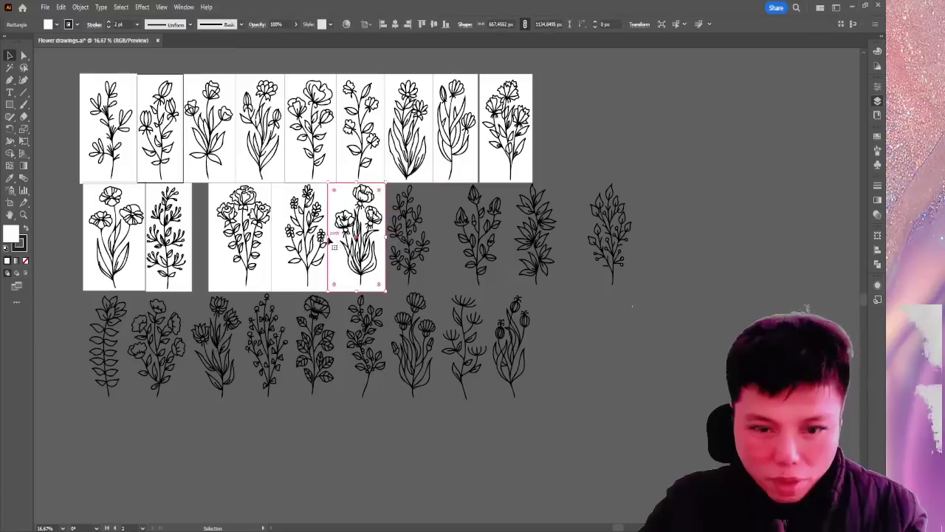
{"action": "left_click_drag", "start_coordinate": [330, 241], "coordinate": [332, 241]}
{"action": "left_click", "coordinate": [573, 287]}
Copy white rectangles behind the second row's sixth to ninth flowers, narrowing the eighth's to about 643 px and raising its top edge.
{"action": "scroll", "coordinate": [381, 240], "scroll_direction": "right", "scroll_amount": 2}
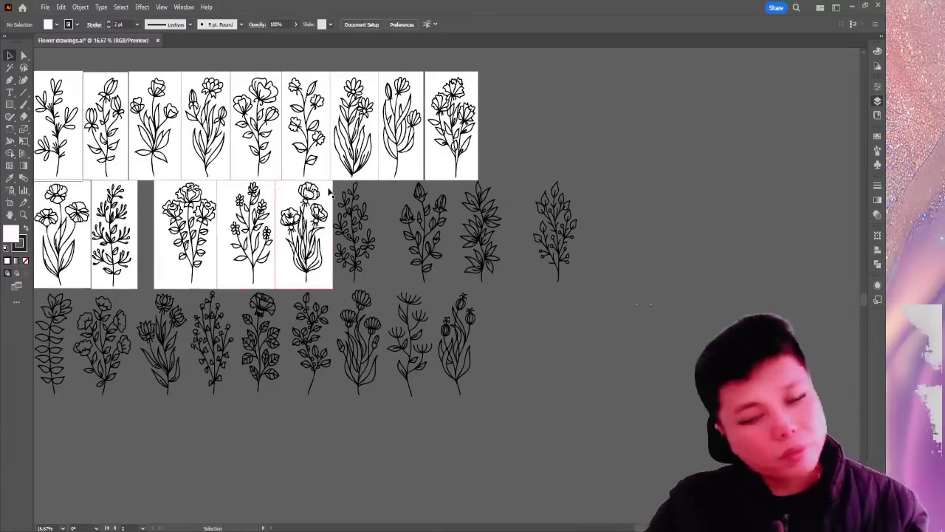
{"action": "left_click_drag", "start_coordinate": [285, 193], "coordinate": [466, 191]}
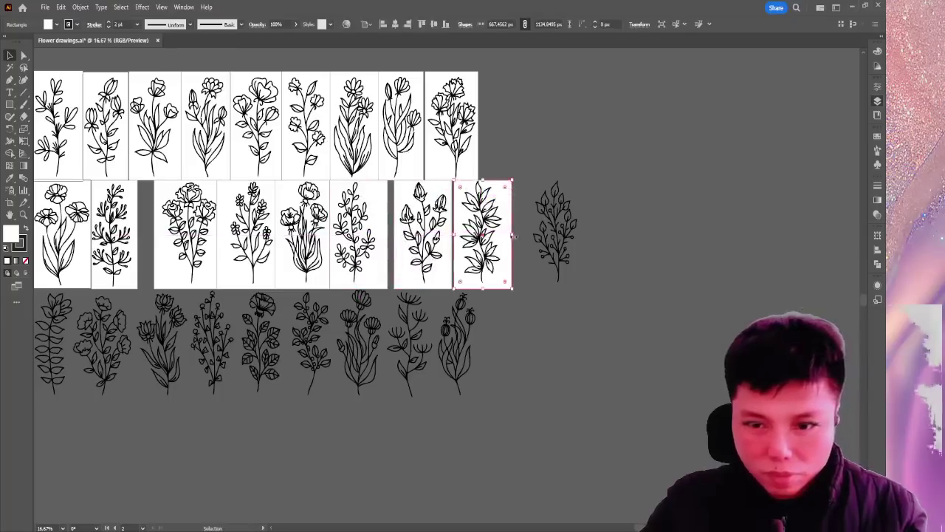
{"action": "left_click_drag", "start_coordinate": [512, 235], "coordinate": [508, 235]}
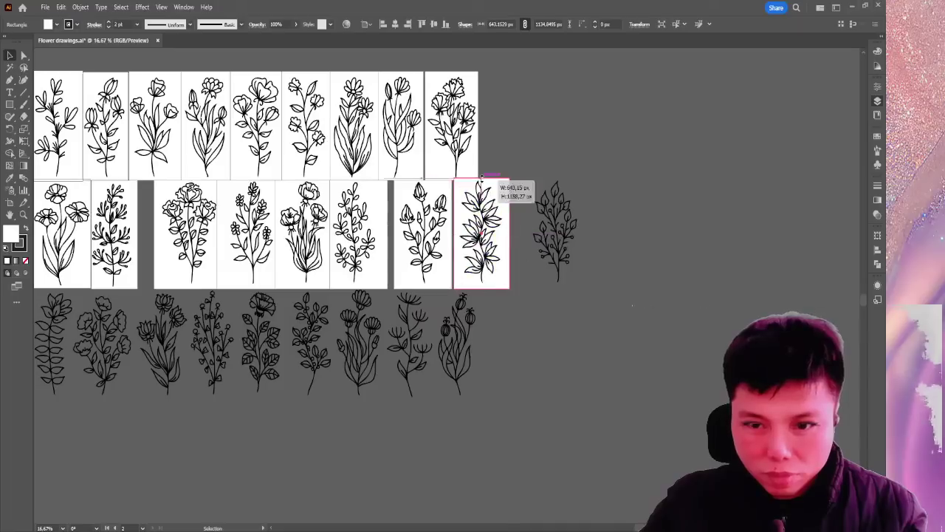
{"action": "left_click_drag", "start_coordinate": [480, 179], "coordinate": [480, 178]}
{"action": "left_click", "coordinate": [515, 212]}
{"action": "left_click_drag", "start_coordinate": [505, 240], "coordinate": [576, 237]}
Move the third row's last three flowers sideways, leaving room for a separate rectangle around each one.
{"action": "left_click_drag", "start_coordinate": [496, 373], "coordinate": [498, 259]}
{"action": "left_click_drag", "start_coordinate": [394, 255], "coordinate": [425, 255]}
{"action": "left_click_drag", "start_coordinate": [497, 251], "coordinate": [534, 253]}
{"action": "left_click_drag", "start_coordinate": [425, 251], "coordinate": [458, 251]}
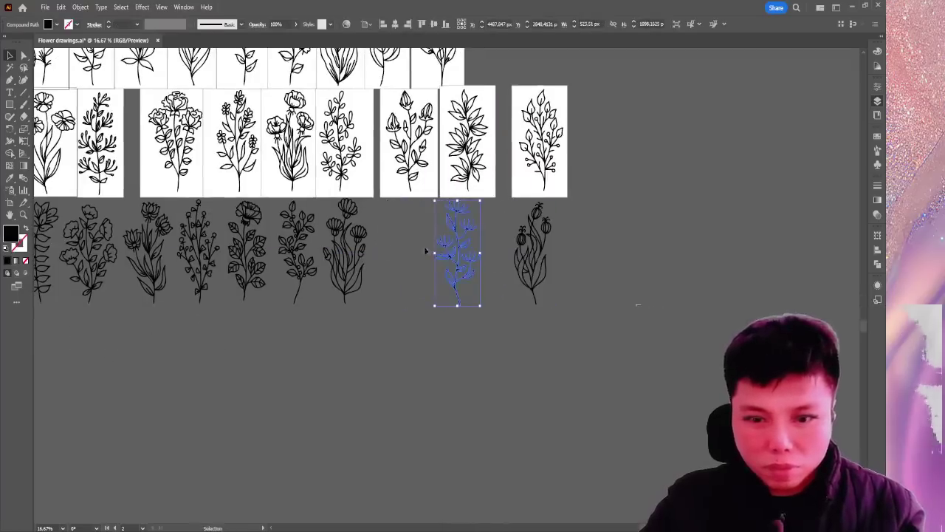
{"action": "left_click", "coordinate": [363, 239], "text": "shift"}
{"action": "left_click_drag", "start_coordinate": [363, 238], "coordinate": [416, 236]}
{"action": "left_click", "coordinate": [376, 257]}
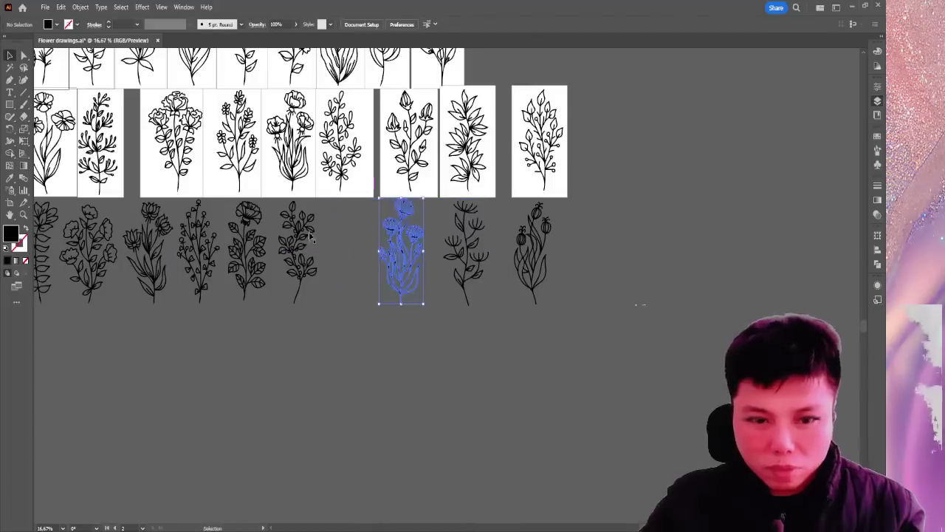
Spread the first six flowers of the third row apart so each has room for its own rectangle.
{"action": "left_click_drag", "start_coordinate": [313, 236], "coordinate": [484, 238]}
{"action": "left_click_drag", "start_coordinate": [482, 243], "coordinate": [421, 239]}
{"action": "left_click_drag", "start_coordinate": [190, 217], "coordinate": [153, 222]}
{"action": "left_click_drag", "start_coordinate": [177, 232], "coordinate": [238, 232]}
{"action": "left_click_drag", "start_coordinate": [317, 238], "coordinate": [287, 234]}
Copy the 717 px wide white rectangle from the second row's first flower behind the first five flowers of the third row.
{"action": "scroll", "coordinate": [287, 234], "scroll_direction": "up", "scroll_amount": 2}
{"action": "left_click_drag", "start_coordinate": [194, 160], "coordinate": [251, 294]}
{"action": "left_click_drag", "start_coordinate": [254, 295], "coordinate": [316, 299]}
{"action": "left_click_drag", "start_coordinate": [325, 266], "coordinate": [383, 267]}
{"action": "left_click_drag", "start_coordinate": [382, 268], "coordinate": [445, 275]}
Copy white rectangles behind the third row's sixth to ninth flowers, raising the seventh's top edge to enclose its bloom.
{"action": "scroll", "coordinate": [414, 288], "scroll_direction": "right", "scroll_amount": 3}
{"action": "scroll", "coordinate": [414, 288], "scroll_direction": "down", "scroll_amount": 1}
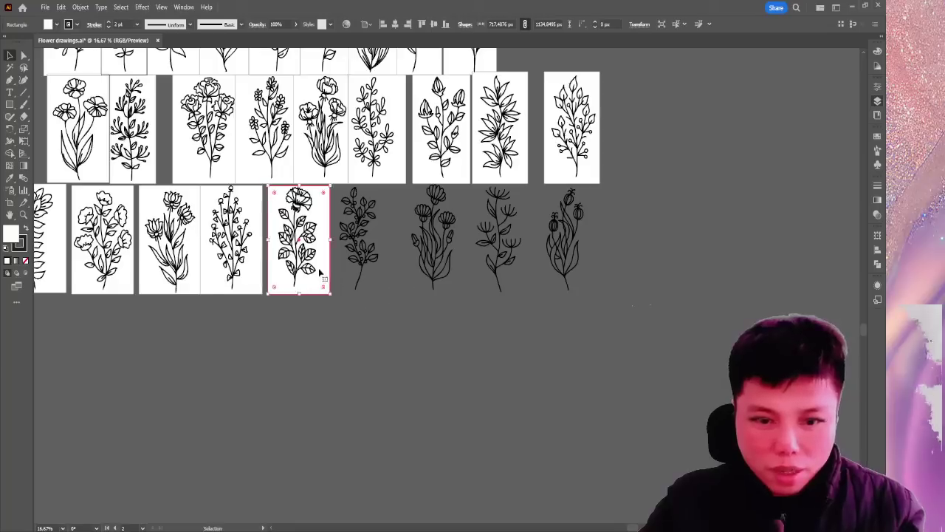
{"action": "left_click_drag", "start_coordinate": [321, 273], "coordinate": [457, 278]}
{"action": "left_click", "coordinate": [441, 192]}
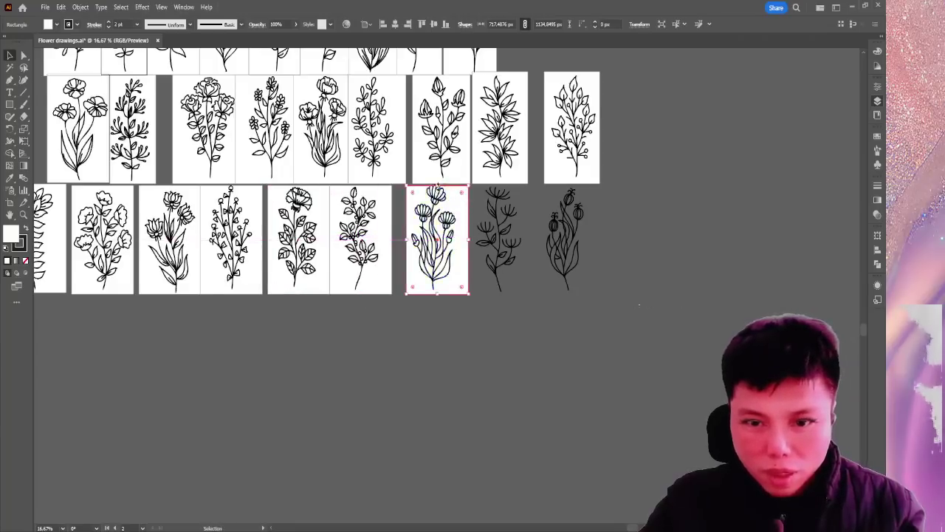
{"action": "left_click_drag", "start_coordinate": [437, 184], "coordinate": [440, 179]}
{"action": "left_click_drag", "start_coordinate": [464, 278], "coordinate": [586, 280]}
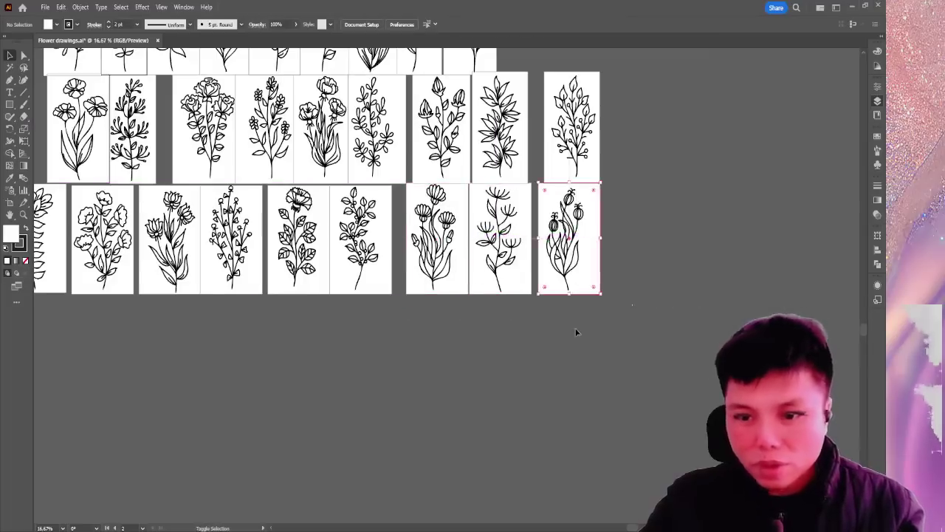
{"action": "key", "text": "ctrl+minus"}
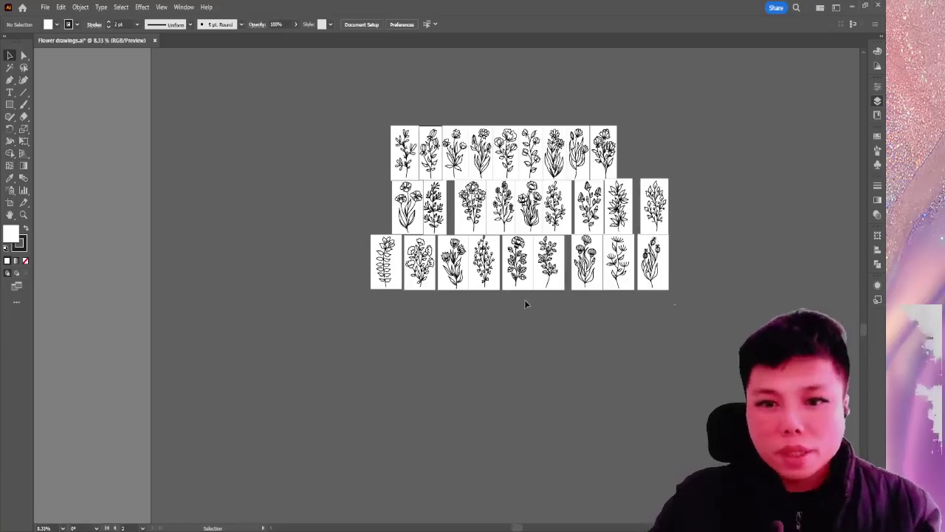
{"action": "scroll", "coordinate": [526, 304], "scroll_direction": "right", "scroll_amount": 3}
{"action": "key", "text": "ctrl+a"}
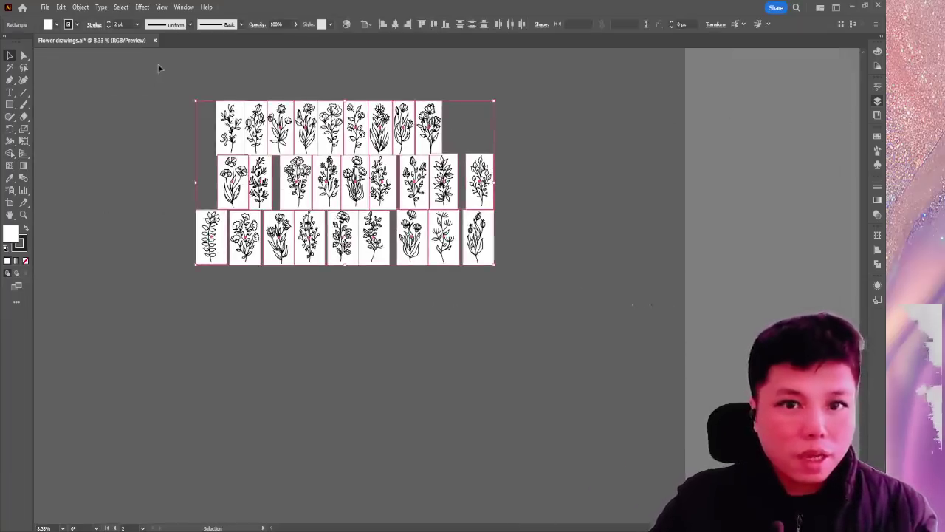
{"action": "left_click", "coordinate": [10, 202]}
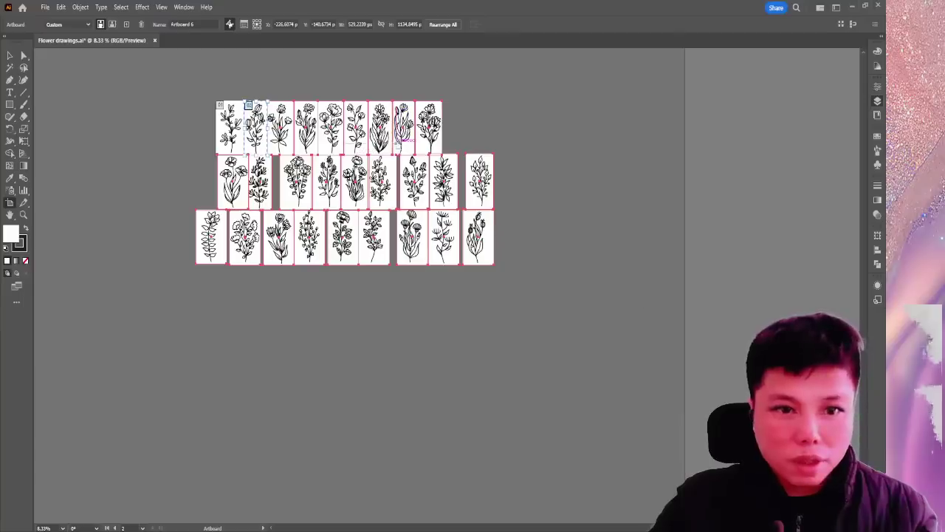
{"action": "left_click", "coordinate": [10, 56]}
{"action": "left_click", "coordinate": [96, 105]}
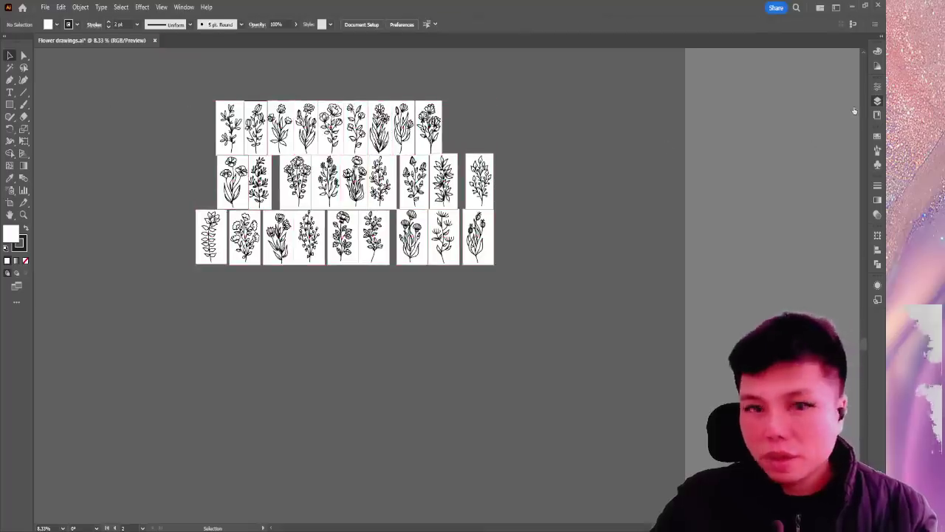
Convert all the white rectangles around the flowers to artboards and check the artboards with the Artboard tool.
{"action": "key", "text": "ctrl+a"}
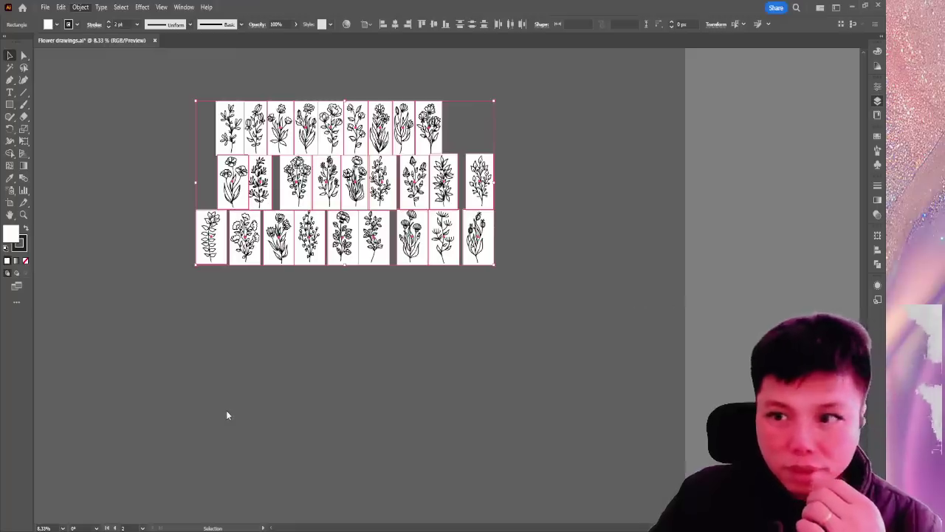
{"action": "left_click", "coordinate": [316, 279]}
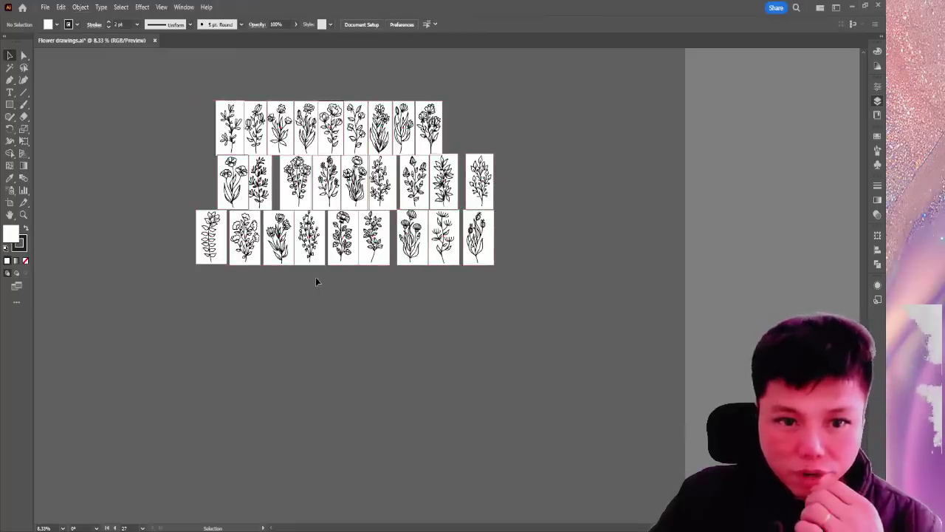
{"action": "left_click", "coordinate": [11, 204]}
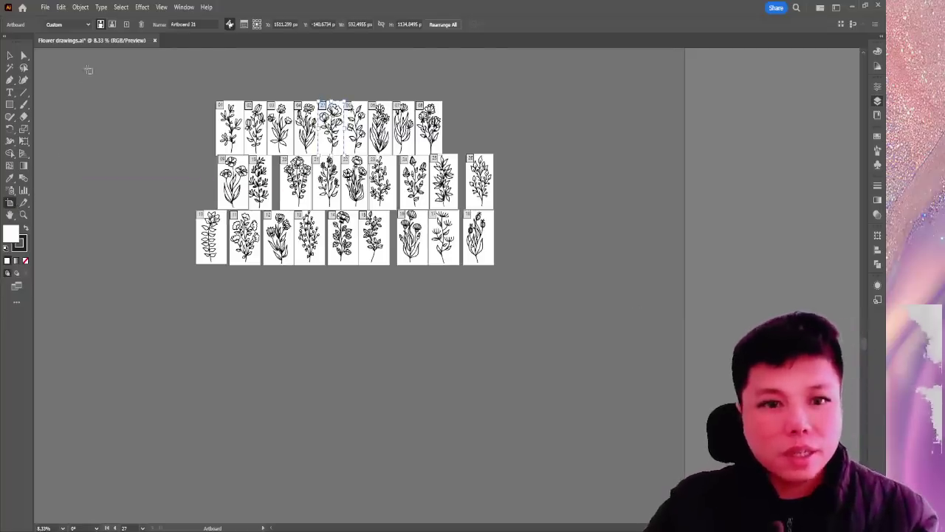
{"action": "left_click", "coordinate": [11, 56]}
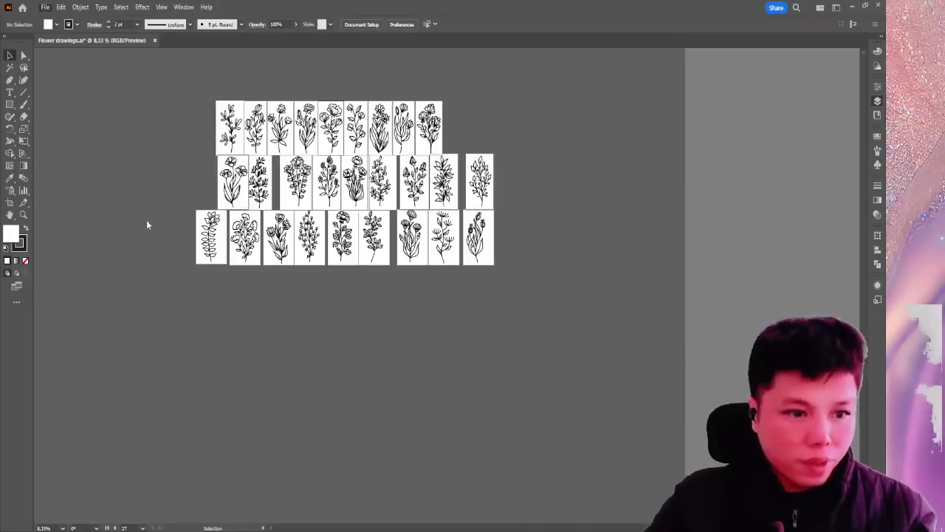
{"action": "left_click", "coordinate": [218, 246]}
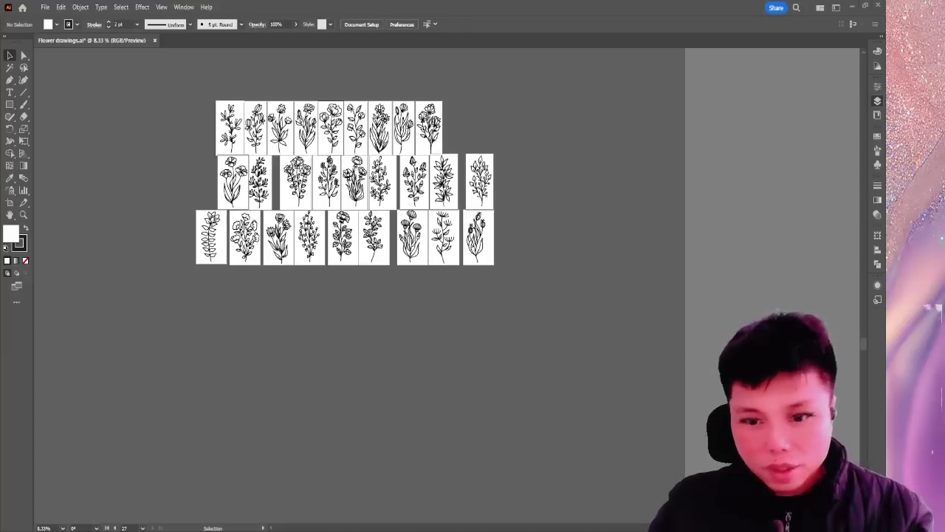
{"action": "left_click", "coordinate": [9, 203]}
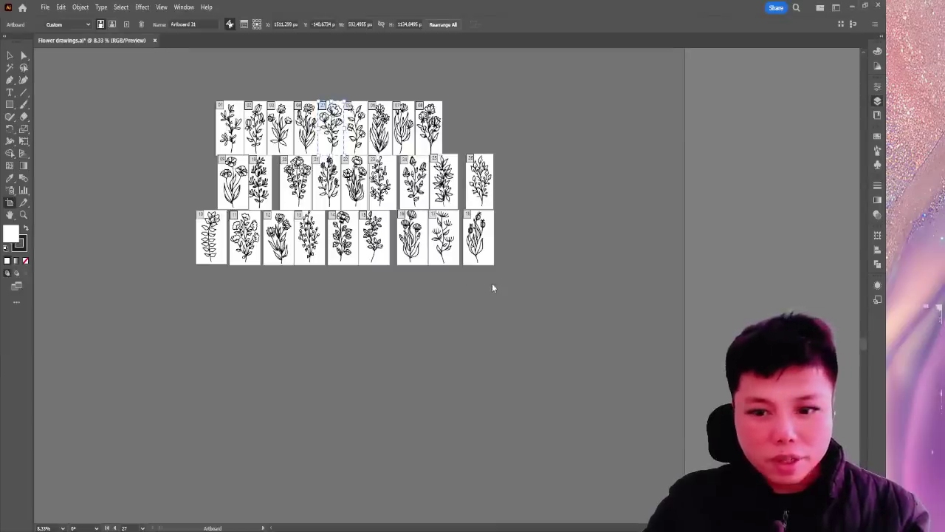
Close the Flower drawings file and open flower.ai with the Selection tool active.
{"action": "key", "text": "ctrl+w"}
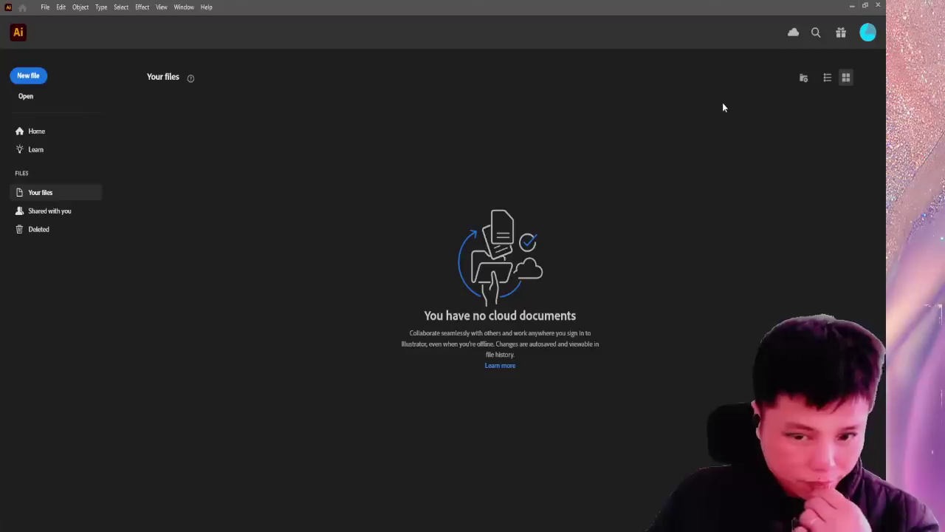
{"action": "key", "text": "ctrl+n"}
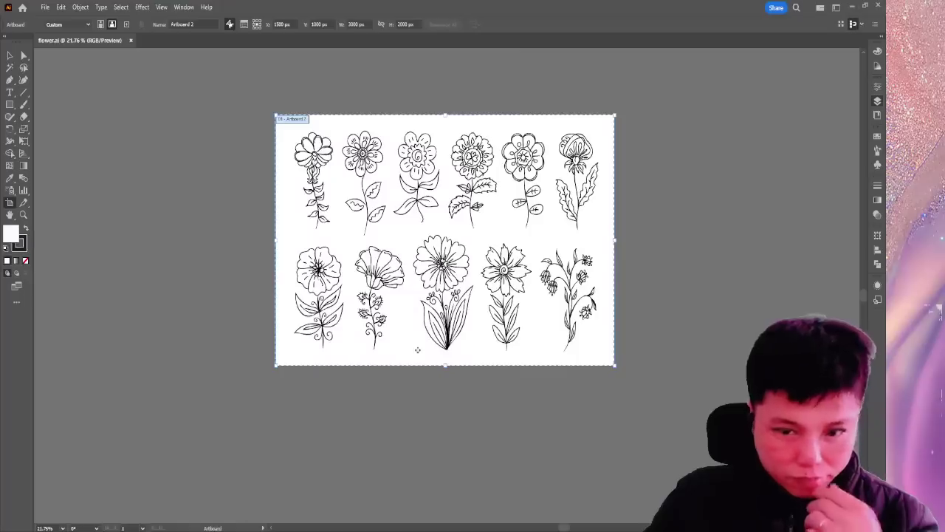
{"action": "key", "text": "Escape"}
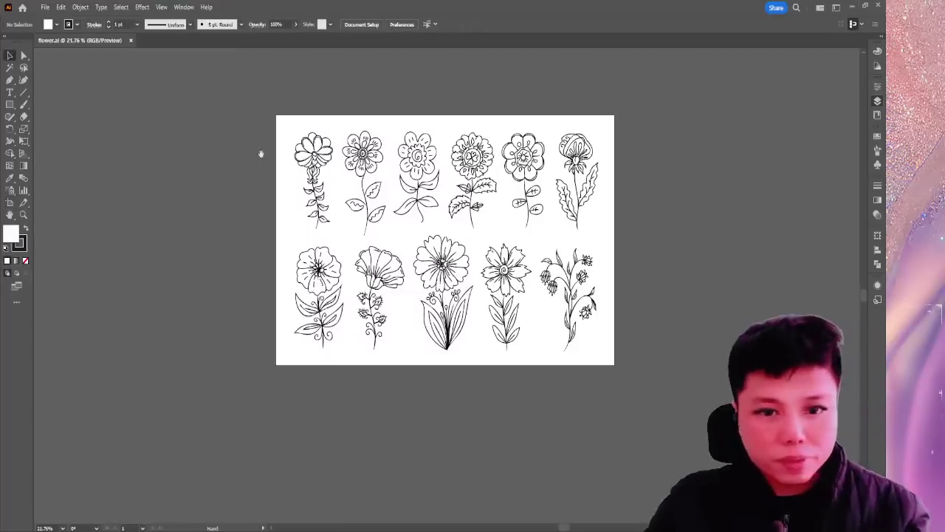
Draw a white rectangle of about 448 by 805 px around the first flower of the upper row.
{"action": "left_click_drag", "start_coordinate": [261, 154], "coordinate": [175, 143]}
{"action": "key", "text": "ctrl+equal"}
{"action": "key", "text": "ctrl+equal"}
{"action": "key", "text": "ctrl+equal"}
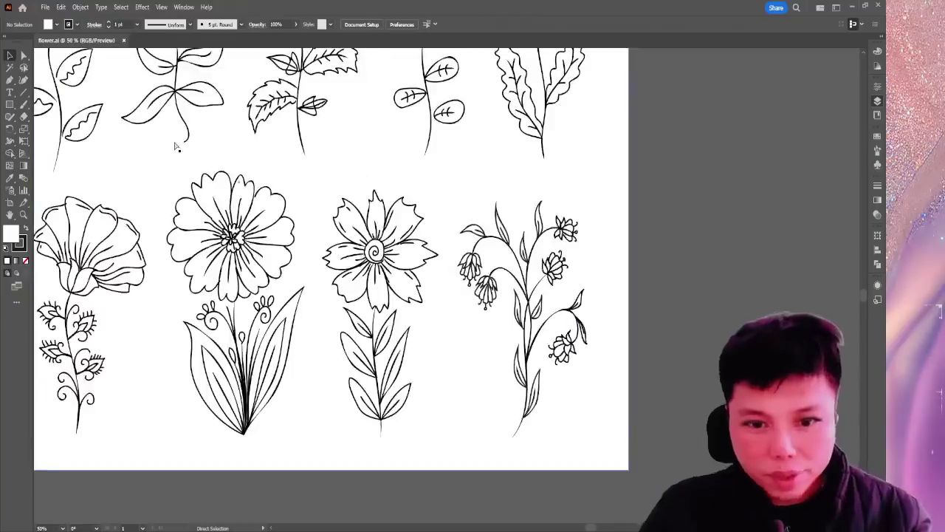
{"action": "key", "text": "ctrl+minus"}
{"action": "key", "text": "ctrl+minus"}
{"action": "key", "text": "ctrl+minus"}
{"action": "key", "text": "ctrl+equal"}
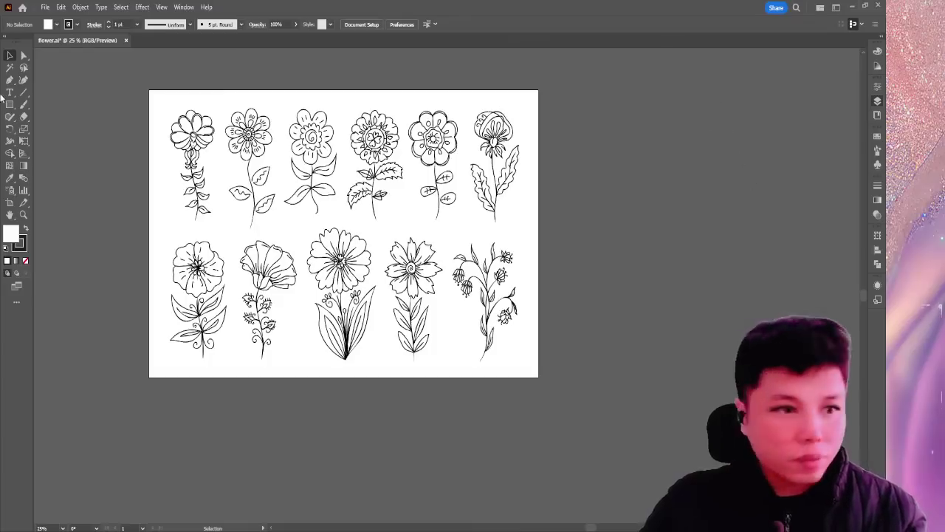
{"action": "left_click", "coordinate": [9, 104]}
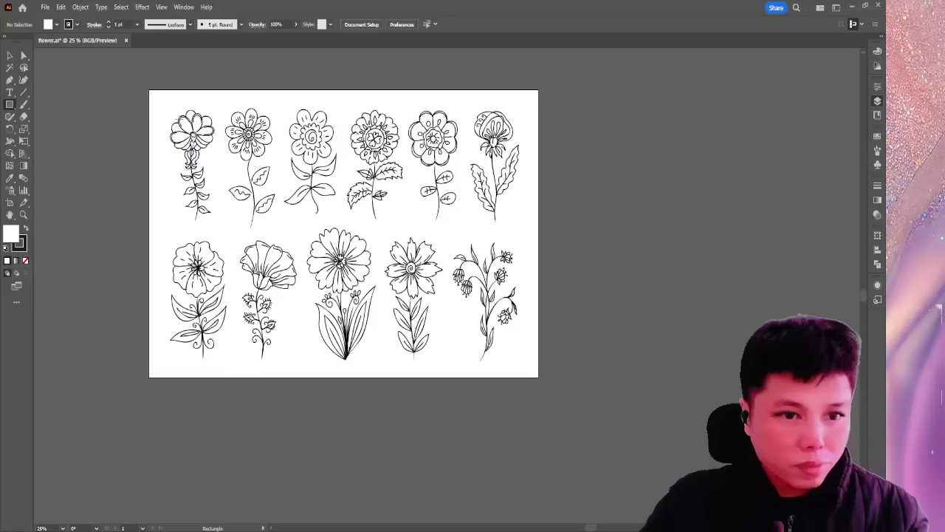
{"action": "left_click_drag", "start_coordinate": [165, 106], "coordinate": [223, 221]}
{"action": "key", "text": "v"}
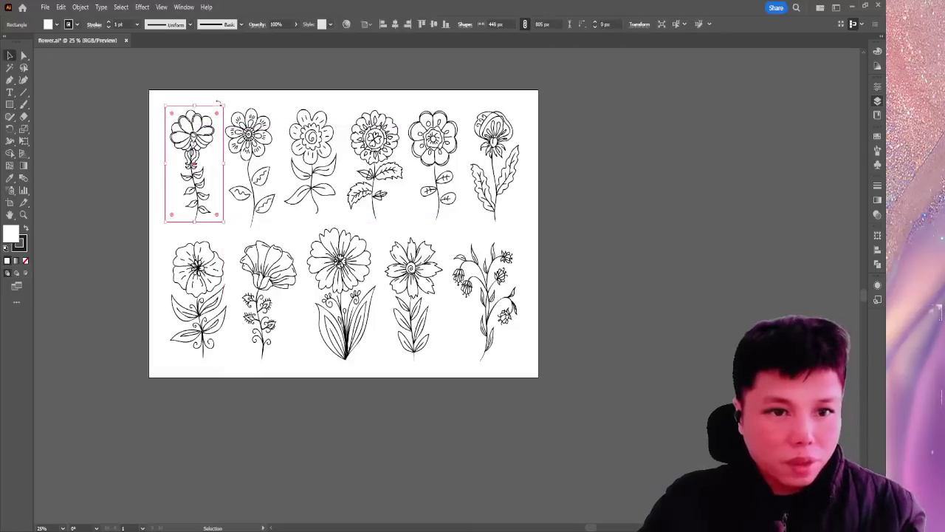
{"action": "left_click", "coordinate": [232, 116]}
{"action": "left_click_drag", "start_coordinate": [226, 116], "coordinate": [280, 120]}
{"action": "key", "text": "ctrl+z"}
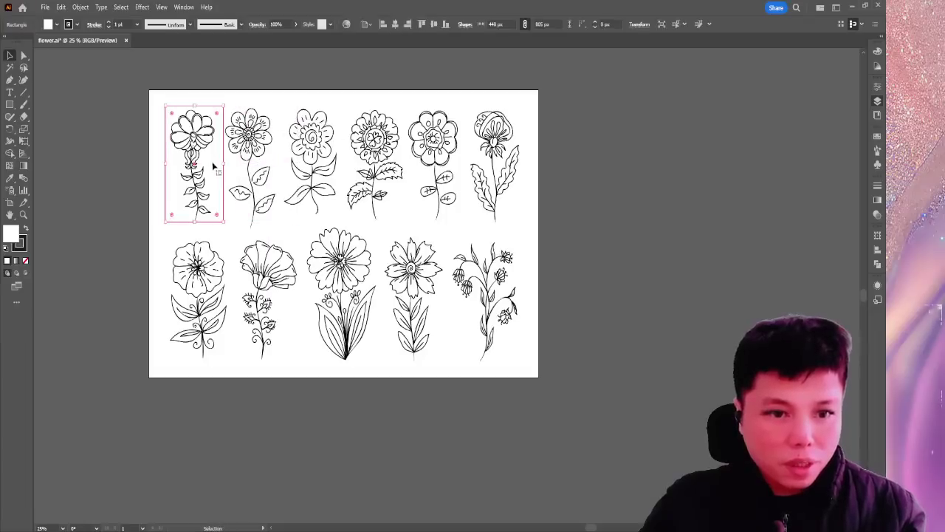
Set the first flower's rectangle outline to 2 pt and clear the full-page white background rectangle from in front of it.
{"action": "left_click", "coordinate": [162, 66]}
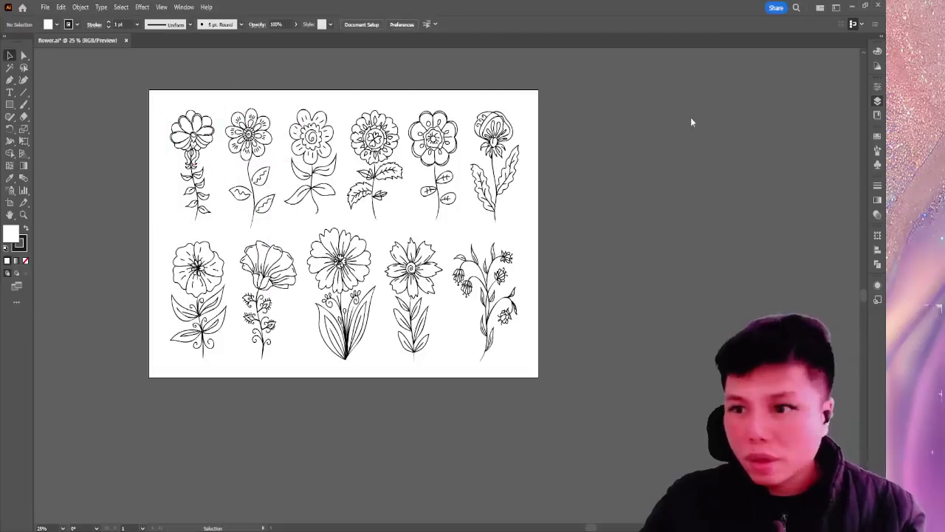
{"action": "key", "text": "ctrl+z"}
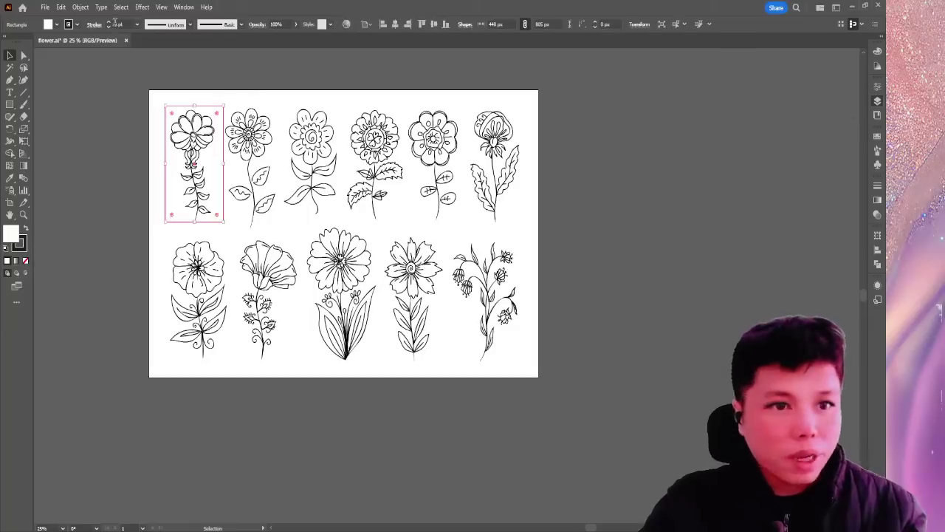
{"action": "left_click", "coordinate": [200, 72]}
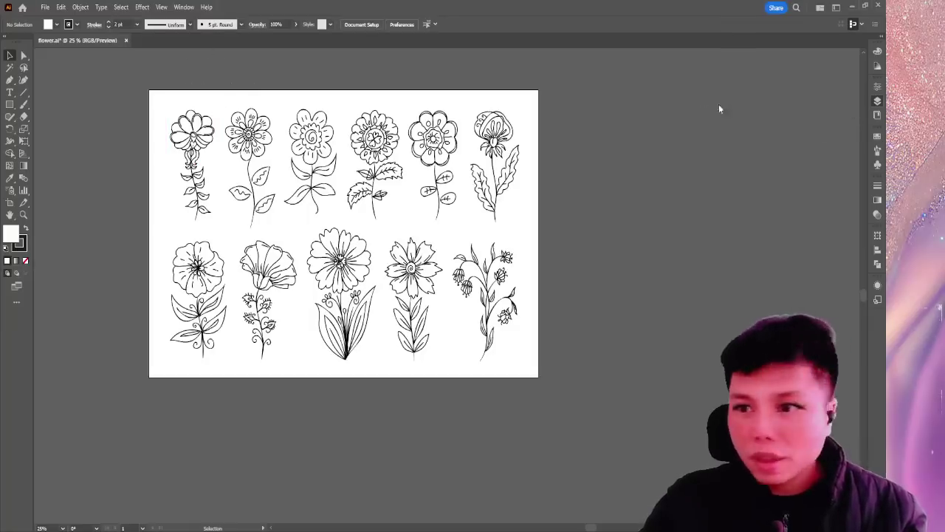
{"action": "left_click", "coordinate": [513, 93]}
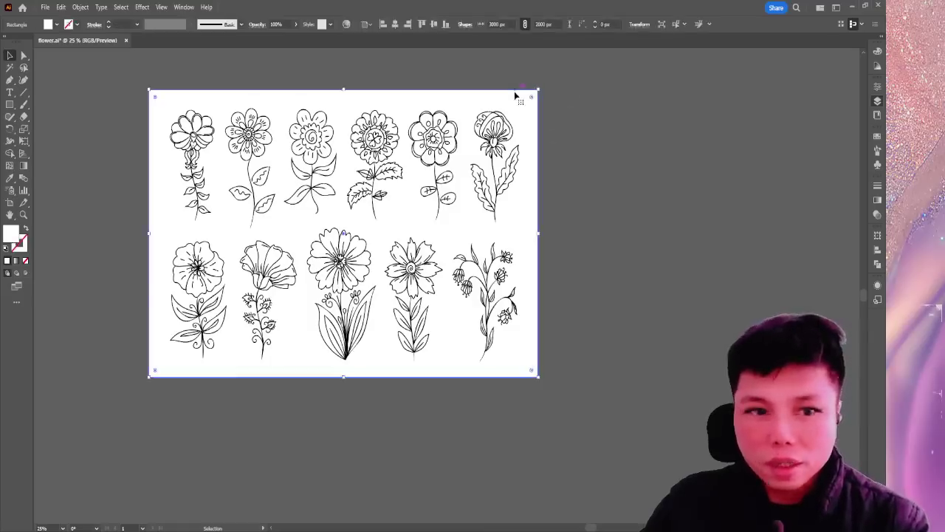
Copy the first flower's rectangle onto the second flower of the upper row and extend its lower edge to a height of 860 px.
{"action": "left_click_drag", "start_coordinate": [224, 147], "coordinate": [283, 155]}
{"action": "left_click_drag", "start_coordinate": [253, 226], "coordinate": [253, 227]}
{"action": "left_click", "coordinate": [292, 119]}
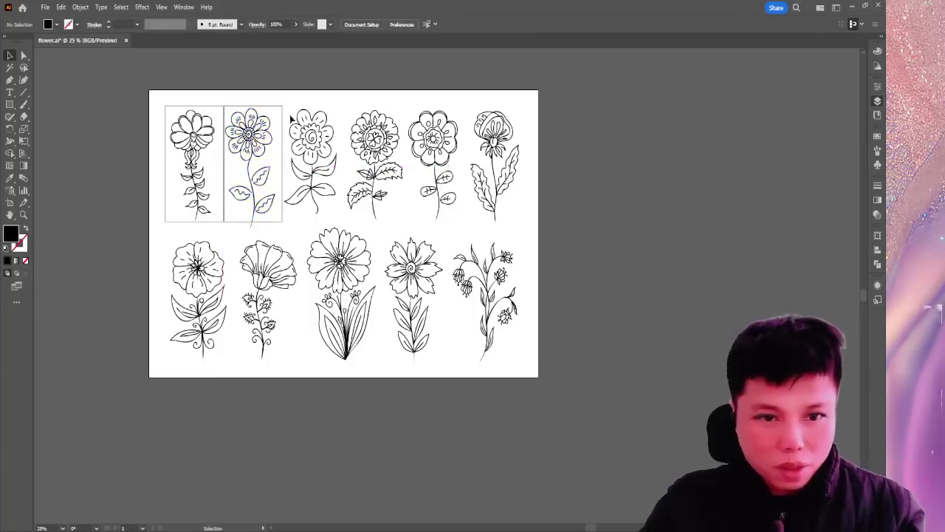
{"action": "left_click", "coordinate": [252, 223]}
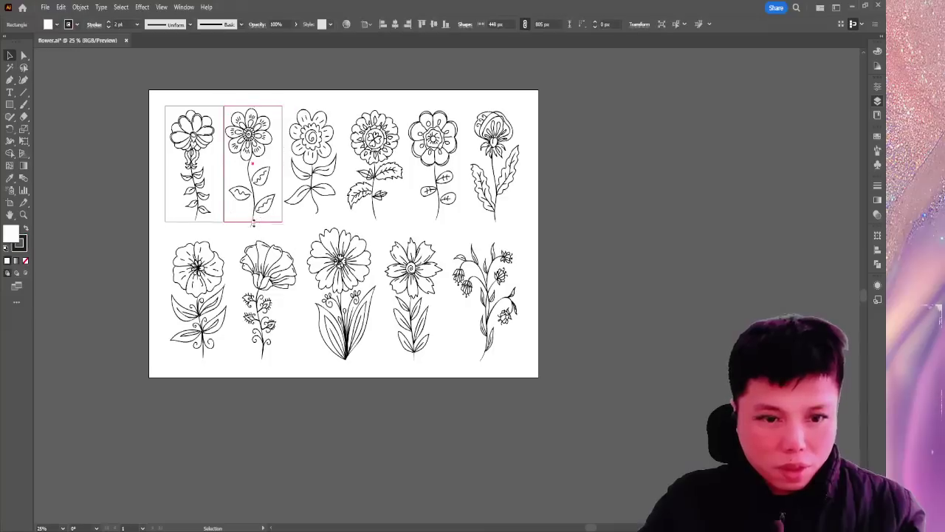
{"action": "left_click_drag", "start_coordinate": [252, 223], "coordinate": [253, 229]}
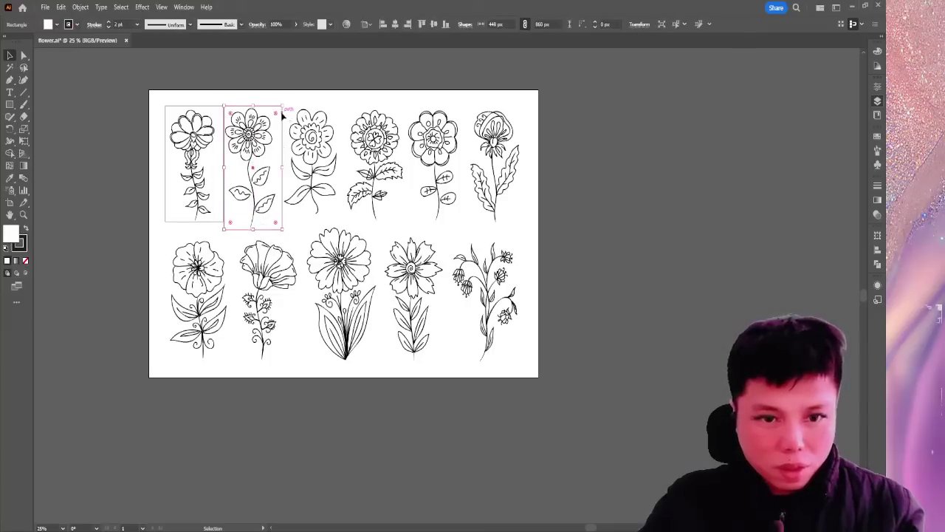
Copy the taller rectangle onto the third and fourth upper-row flowers and widen the fourth one to 481 px.
{"action": "left_click_drag", "start_coordinate": [281, 115], "coordinate": [401, 127]}
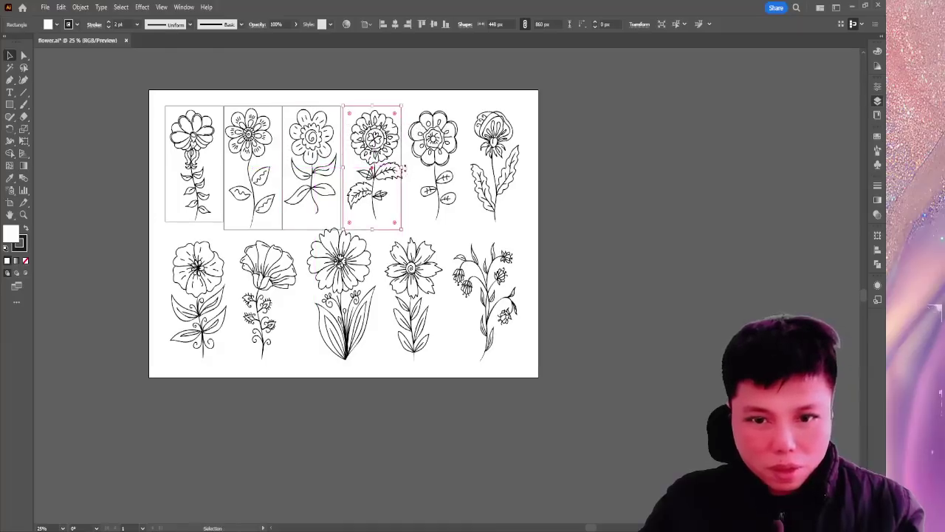
{"action": "left_click_drag", "start_coordinate": [404, 170], "coordinate": [406, 169]}
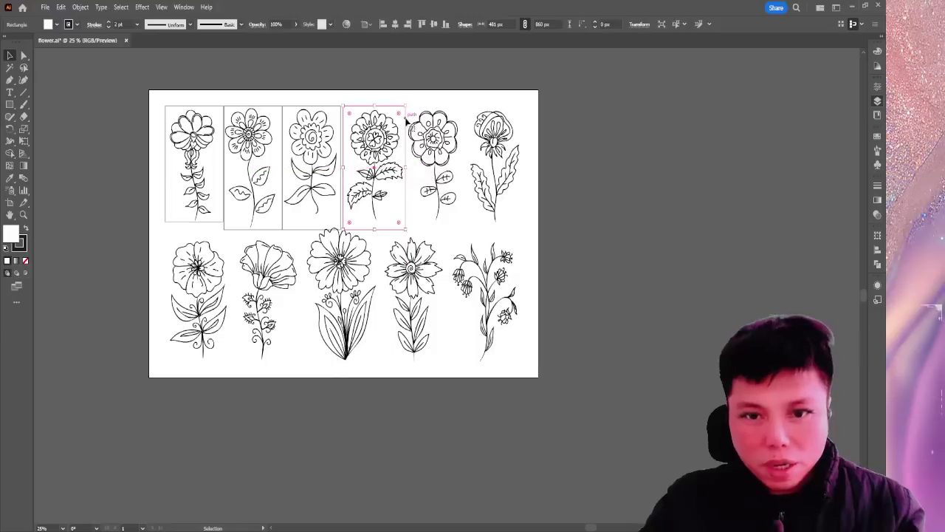
{"action": "left_click", "coordinate": [410, 122]}
Place matching rectangle copies around the fifth and sixth flowers of the upper row.
{"action": "left_click_drag", "start_coordinate": [410, 111], "coordinate": [467, 115]}
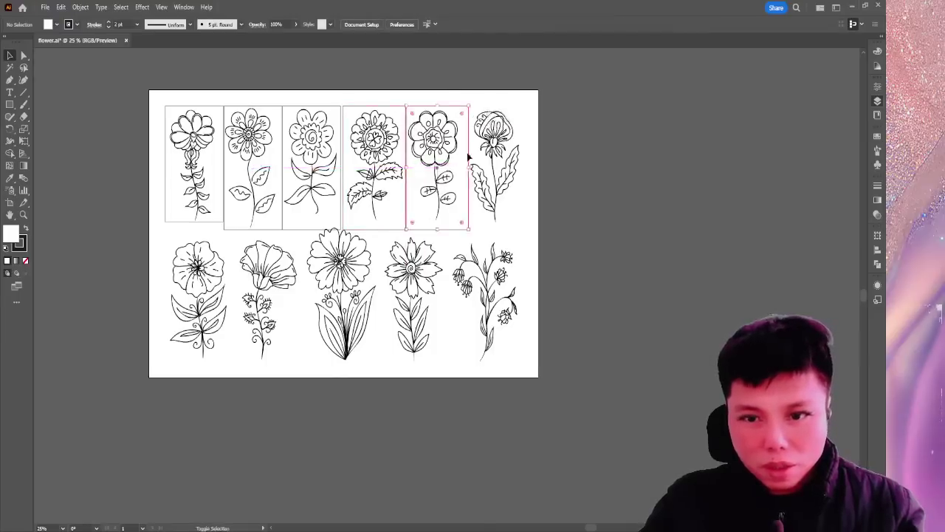
{"action": "left_click", "coordinate": [584, 172]}
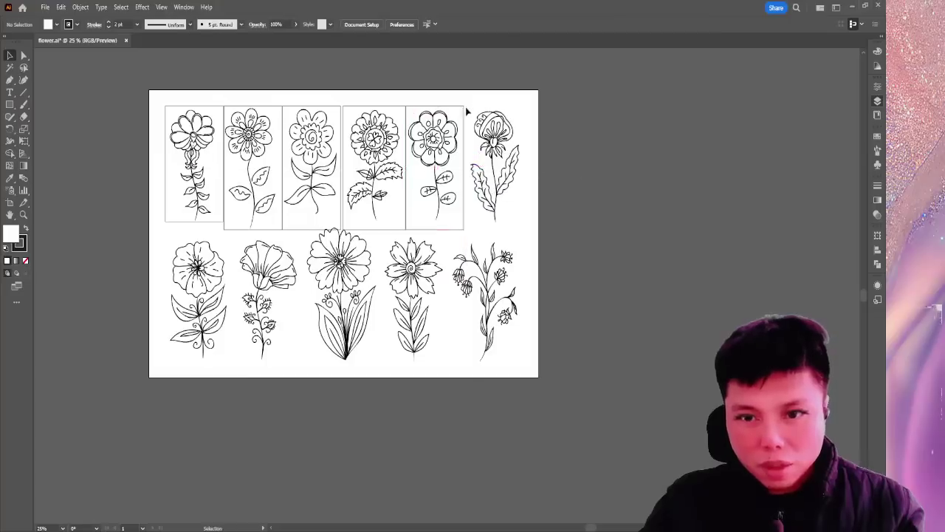
{"action": "left_click_drag", "start_coordinate": [465, 112], "coordinate": [526, 114]}
{"action": "left_click", "coordinate": [572, 152]}
{"action": "scroll", "coordinate": [378, 155], "scroll_direction": "down", "scroll_amount": 1}
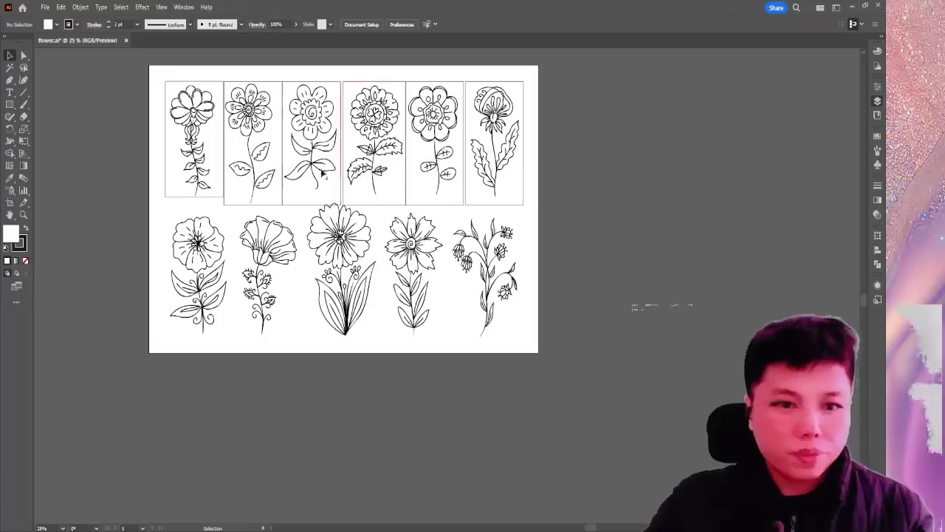
Add a rectangle of about 475 by 867 px around the first flower of the lower row, copied from the upper row.
{"action": "left_click_drag", "start_coordinate": [217, 199], "coordinate": [224, 312]}
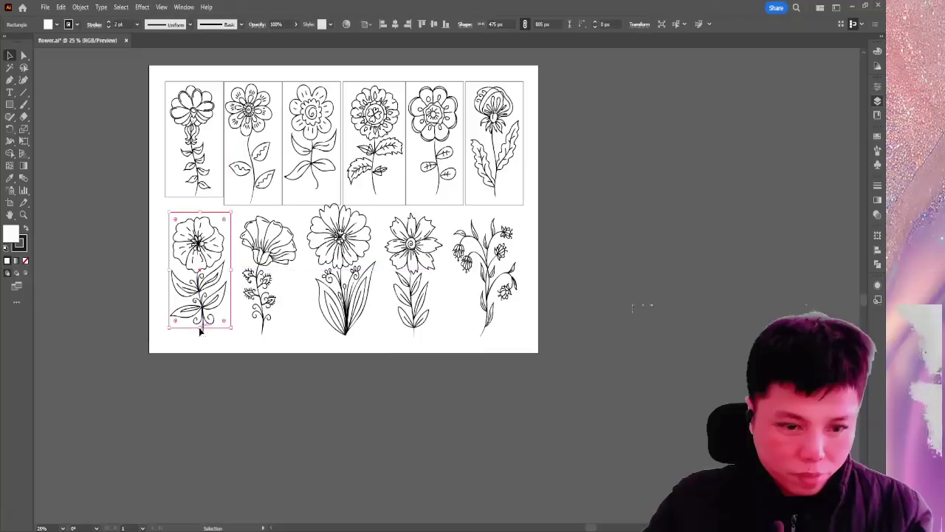
{"action": "left_click_drag", "start_coordinate": [200, 329], "coordinate": [199, 336]}
{"action": "left_click", "coordinate": [228, 371]}
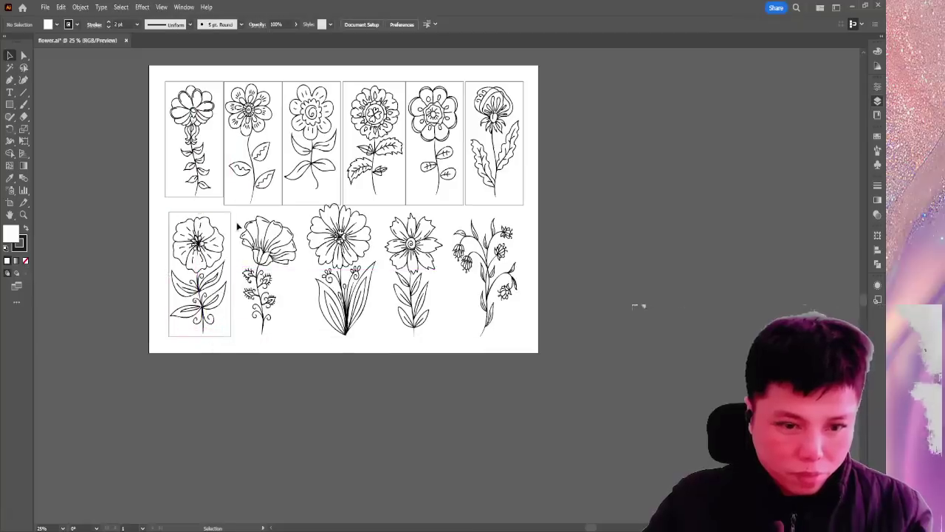
Copy the lower row's first rectangle onto the second flower and widen the copy to 482 px.
{"action": "left_click_drag", "start_coordinate": [229, 228], "coordinate": [298, 232]}
{"action": "left_click_drag", "start_coordinate": [297, 274], "coordinate": [299, 274]}
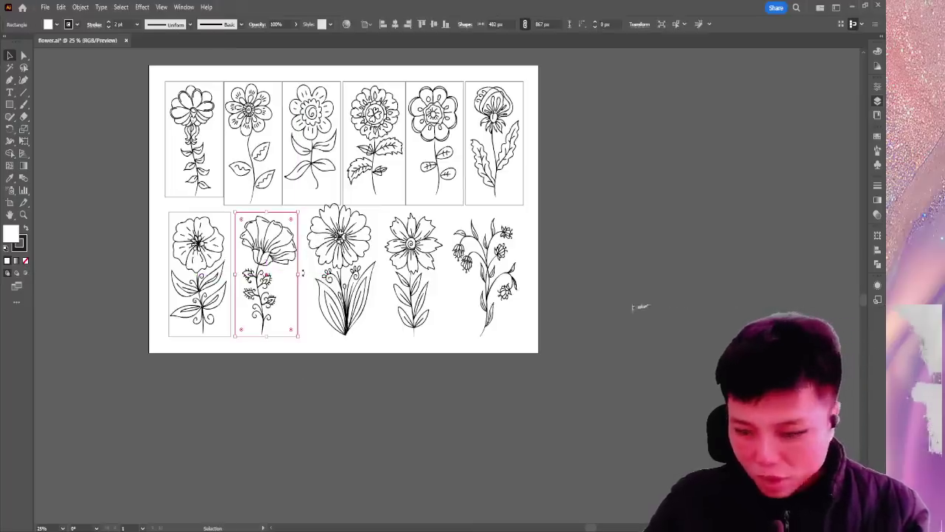
{"action": "left_click", "coordinate": [301, 229]}
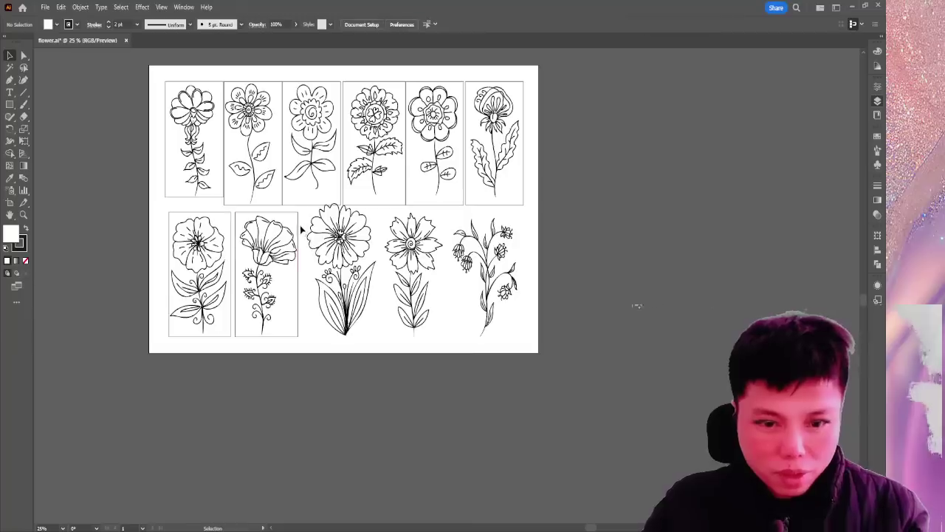
Copy the rectangle onto the lower row's third and fourth flowers, extending the third upward and the fourth downward to enclose the drawings.
{"action": "left_click_drag", "start_coordinate": [302, 230], "coordinate": [342, 198]}
{"action": "left_click", "coordinate": [352, 363]}
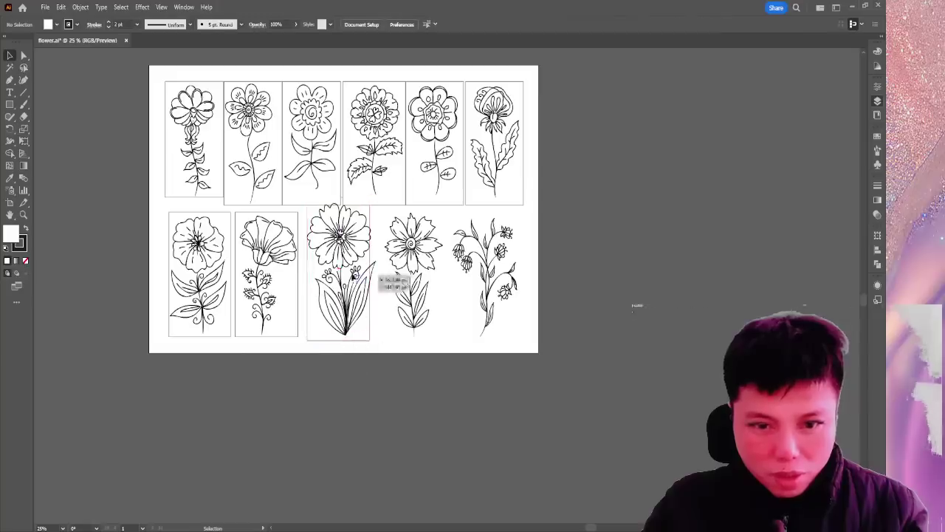
{"action": "left_click_drag", "start_coordinate": [293, 215], "coordinate": [440, 215]}
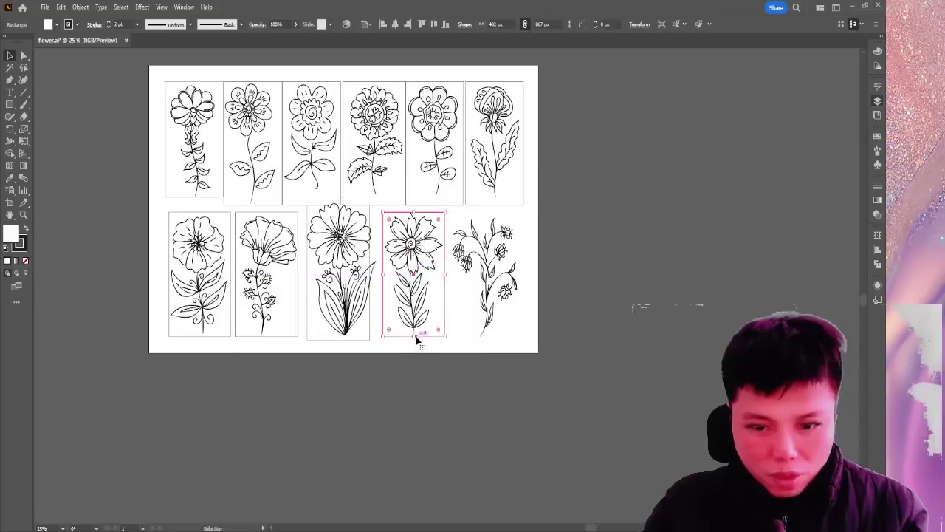
{"action": "left_click_drag", "start_coordinate": [414, 337], "coordinate": [415, 345]}
Raise the fourth lower rectangle's top edge, copy it onto the fifth flower and widen the copy to enclose that drawing.
{"action": "left_click_drag", "start_coordinate": [414, 213], "coordinate": [513, 220]}
{"action": "key", "text": "ctrl+shift+a"}
{"action": "left_click_drag", "start_coordinate": [511, 276], "coordinate": [520, 276]}
{"action": "key", "text": "ctrl+shift+a"}
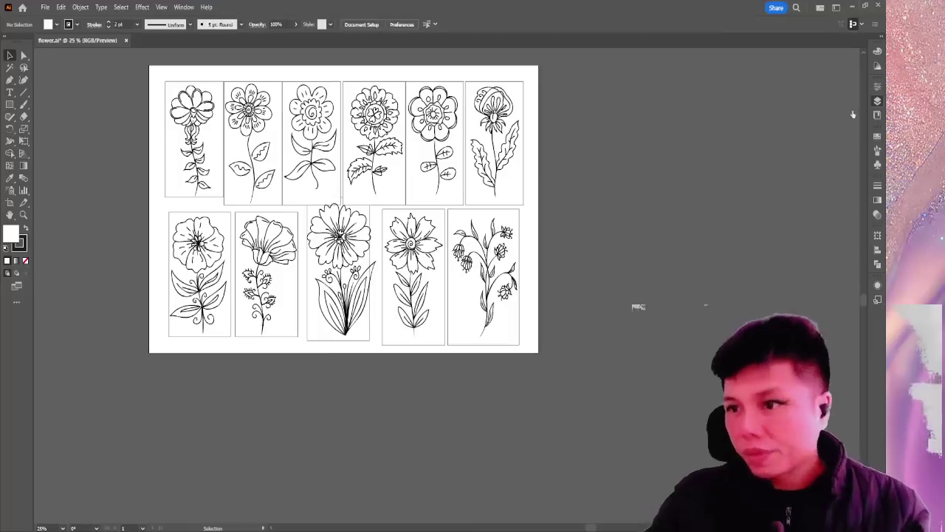
Convert all the flower rectangles to artboards and check them with the Artboard tool.
{"action": "key", "text": "ctrl+a"}
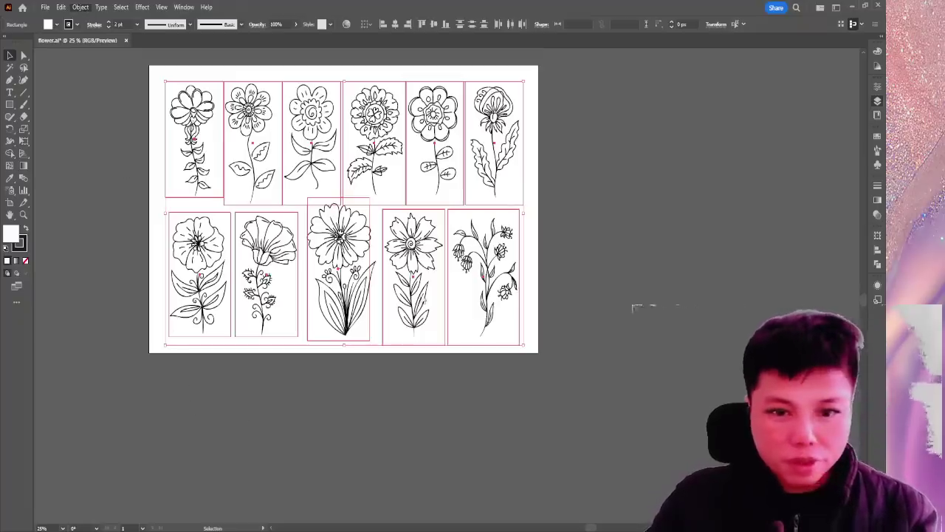
{"action": "left_click", "coordinate": [239, 415]}
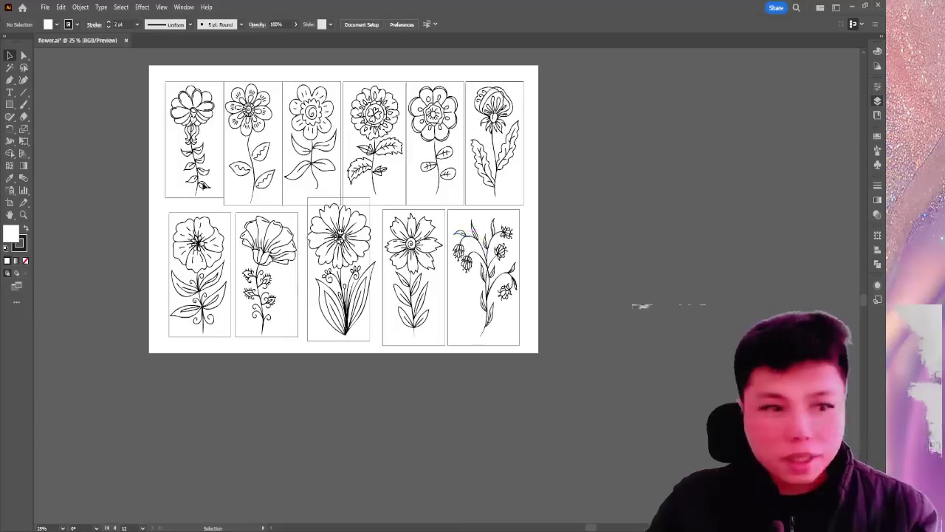
{"action": "left_click", "coordinate": [9, 202]}
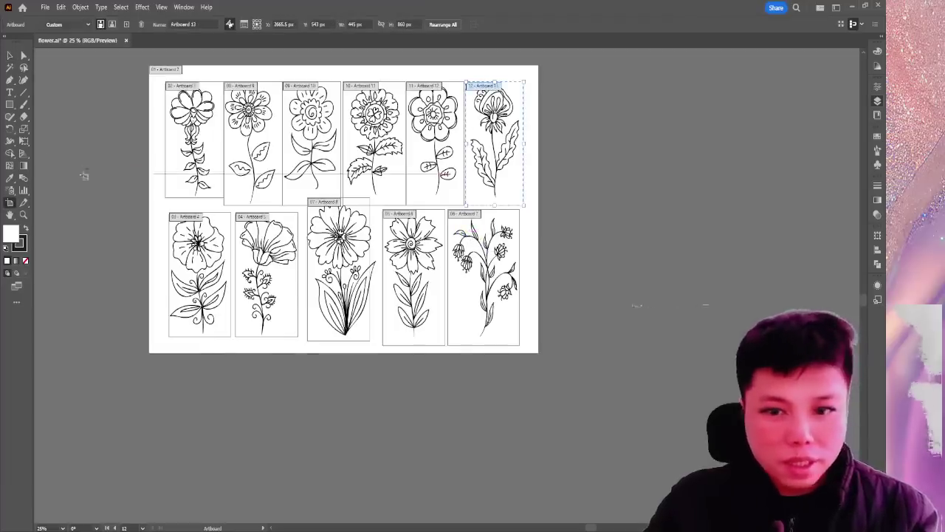
{"action": "left_click", "coordinate": [10, 55]}
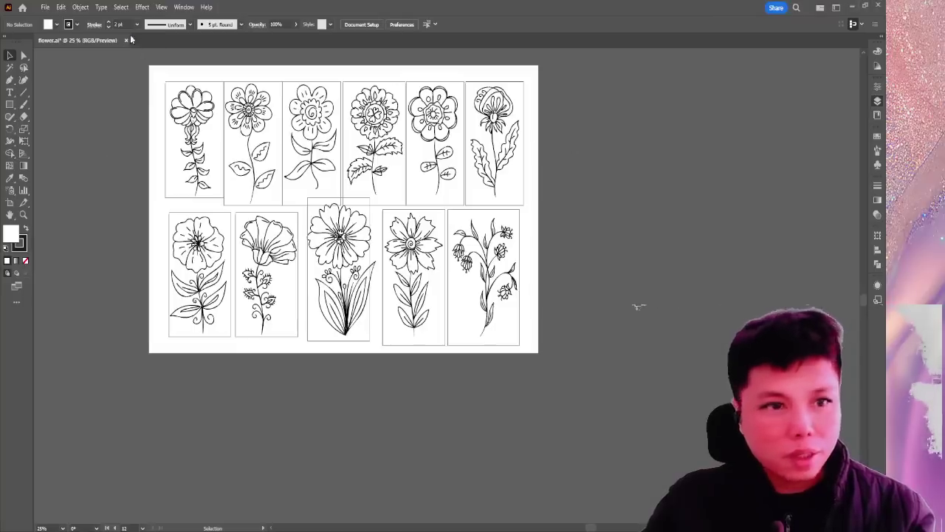
Close flower.ai and open flower2.ai with its whole row of flowers in view.
{"action": "key", "text": "ctrl+w"}
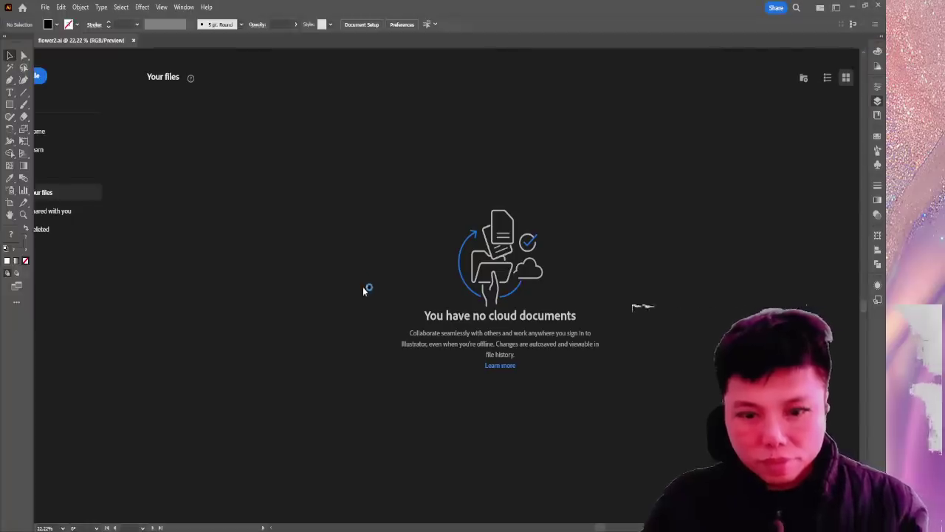
{"action": "key", "text": "ctrl+equal"}
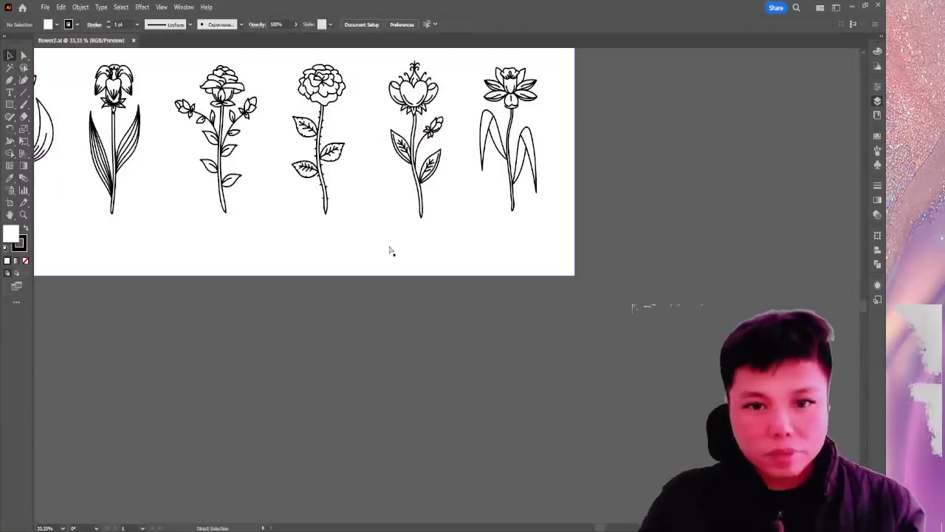
{"action": "scroll", "coordinate": [338, 200], "scroll_direction": "left", "scroll_amount": 5}
{"action": "scroll", "coordinate": [337, 200], "scroll_direction": "up", "scroll_amount": 2}
{"action": "key", "text": "a"}
{"action": "key", "text": "ctrl+equal"}
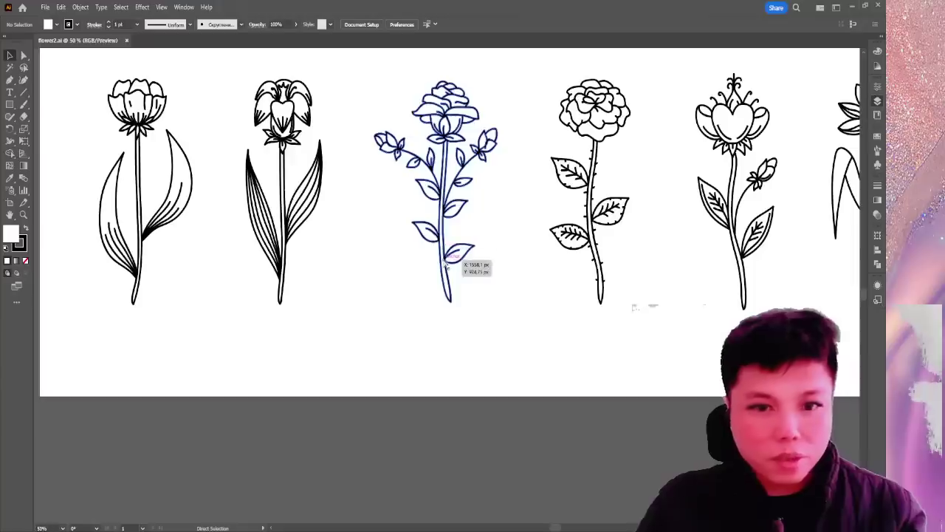
{"action": "key", "text": "ctrl+minus"}
{"action": "key", "text": "v"}
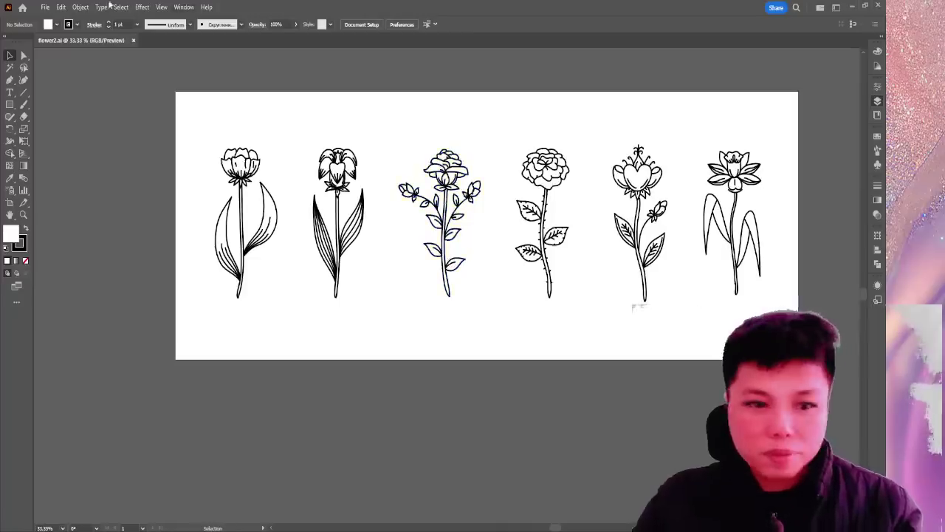
Close flower2.ai and open flowers (2).ai with the full sheet of flowers in view.
{"action": "left_click", "coordinate": [134, 41]}
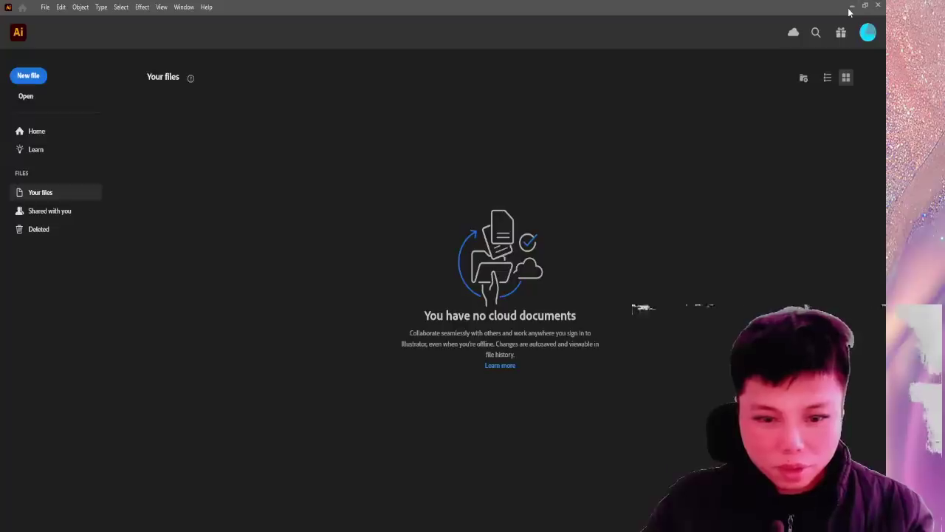
{"action": "left_click", "coordinate": [851, 9]}
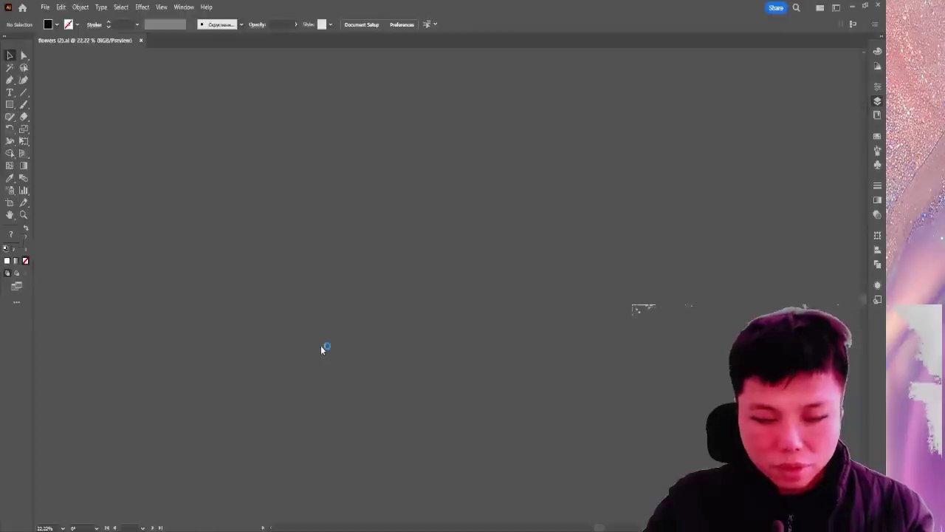
{"action": "key", "text": "ctrl+plus"}
{"action": "key", "text": "ctrl+plus"}
{"action": "key", "text": "ctrl+plus"}
{"action": "key", "text": "ctrl+plus"}
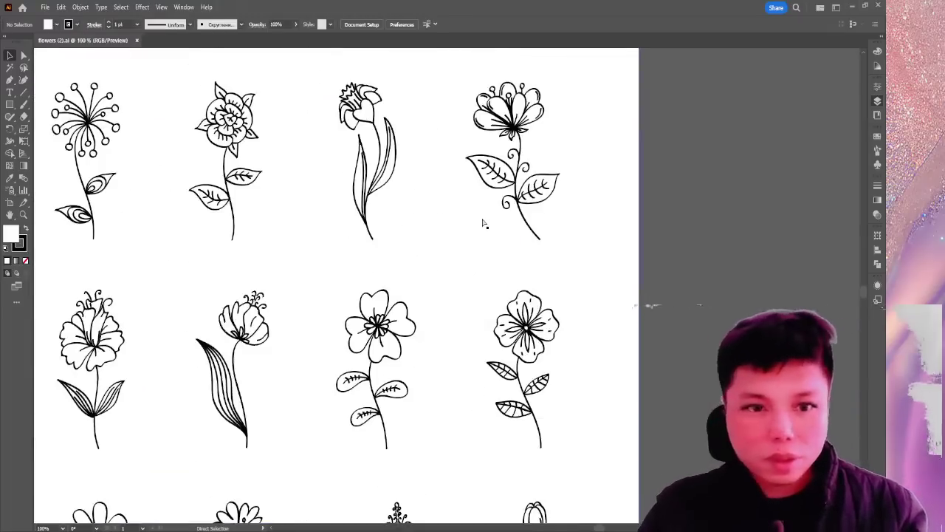
{"action": "key", "text": "ctrl+minus"}
{"action": "left_click_drag", "start_coordinate": [350, 218], "coordinate": [265, 155]}
{"action": "key", "text": "ctrl+minus"}
{"action": "key", "text": "ctrl+minus"}
{"action": "key", "text": "ctrl+minus"}
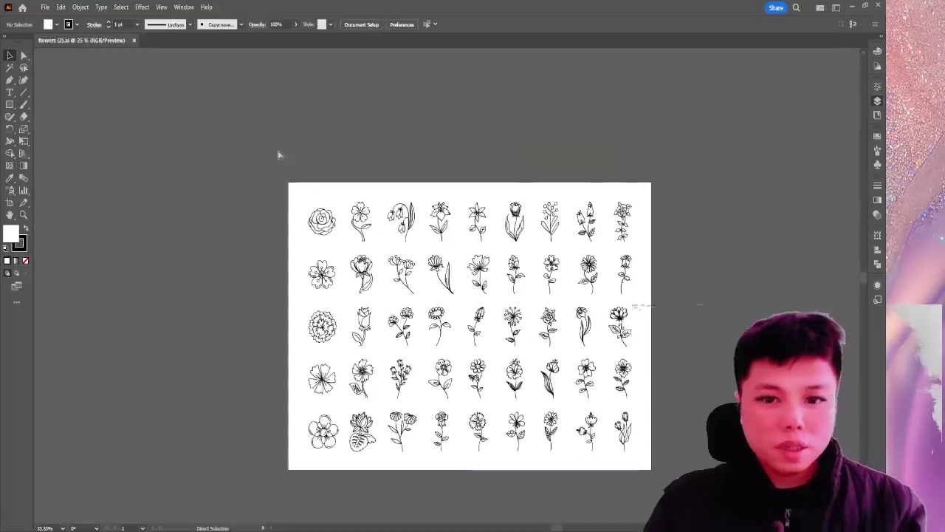
{"action": "key", "text": "ctrl+plus"}
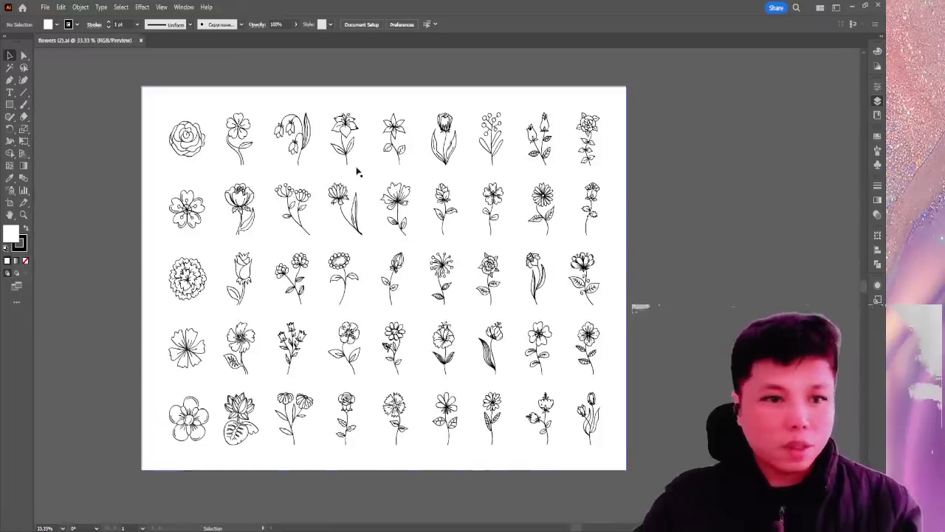
{"action": "left_click", "coordinate": [10, 105]}
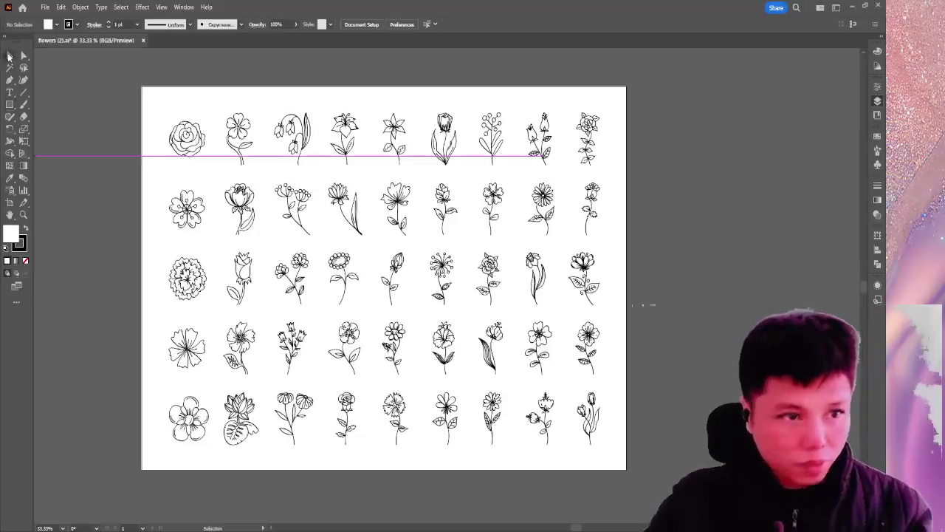
{"action": "key", "text": "v"}
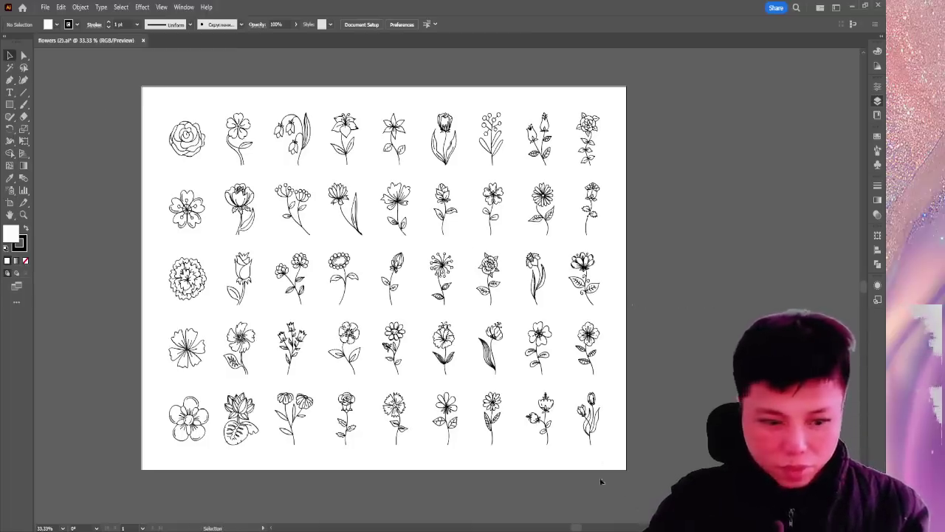
{"action": "key", "text": "ctrl"}
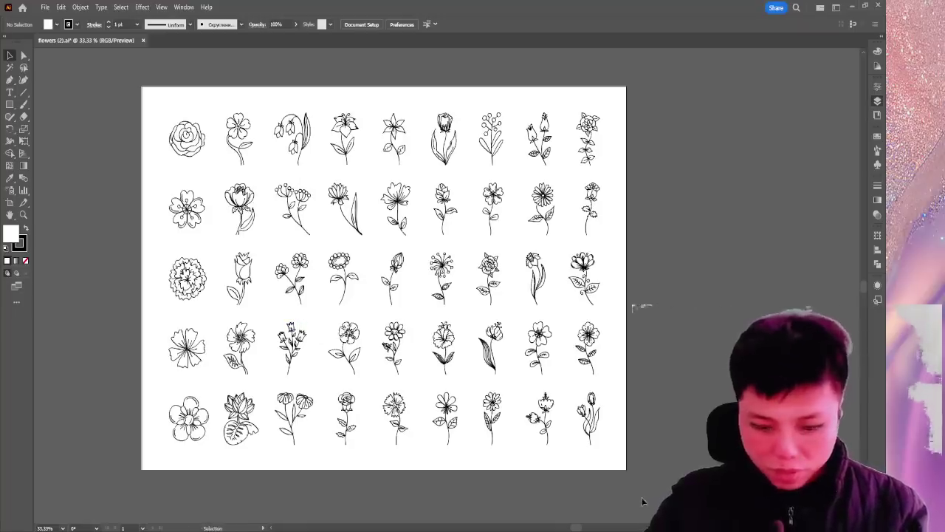
{"action": "key", "text": "slash"}
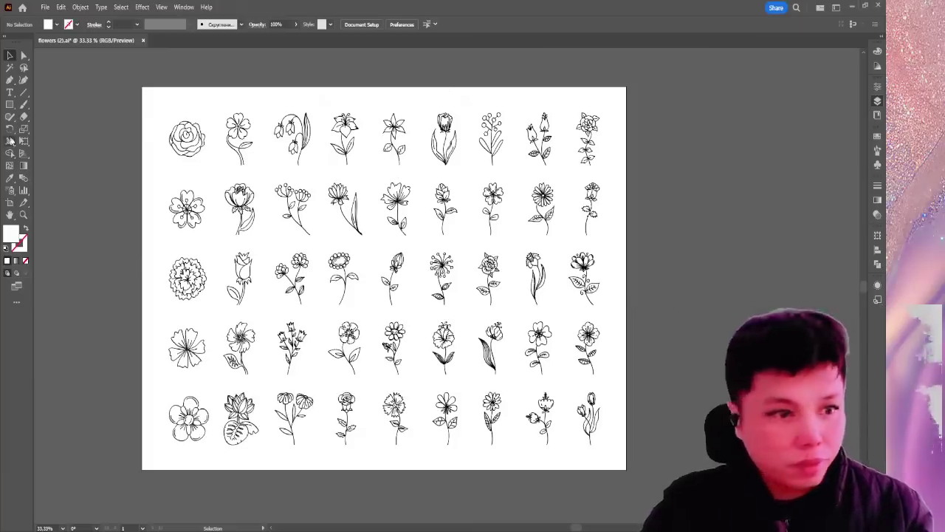
Draw a white rectangle about 264 px wide with a 1 pt outline around the first flower of the top row.
{"action": "left_click", "coordinate": [10, 104]}
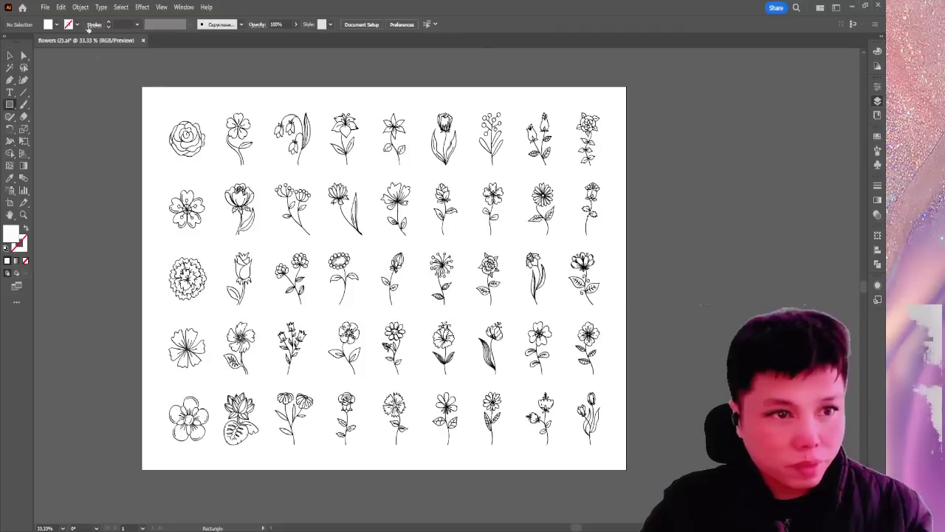
{"action": "left_click", "coordinate": [109, 23]}
{"action": "left_click", "coordinate": [109, 23]}
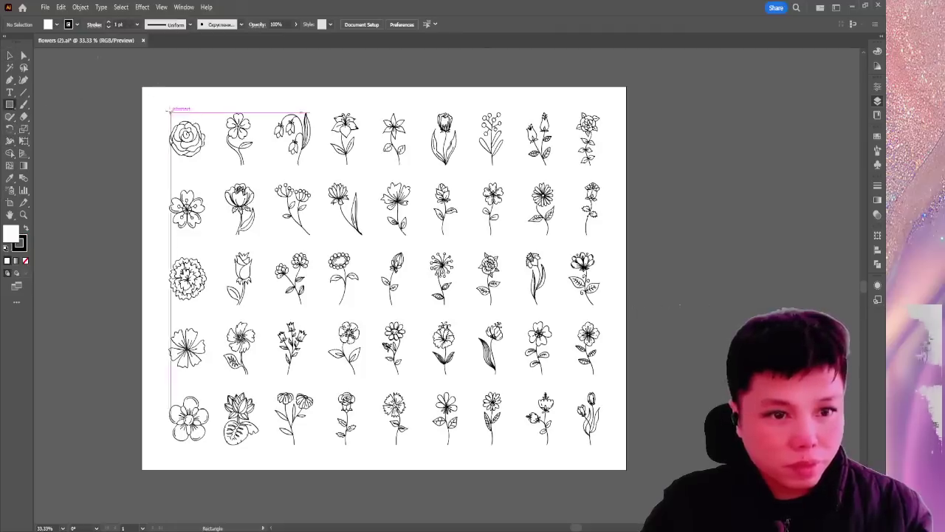
{"action": "left_click_drag", "start_coordinate": [167, 112], "coordinate": [213, 162]}
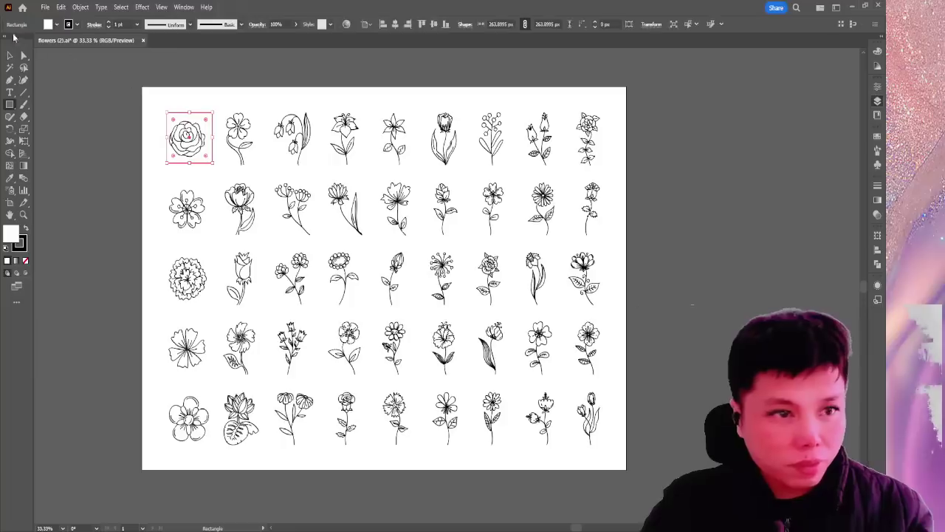
Deselect the rectangle and check the sheet against the transparency grid, then hide the grid again.
{"action": "left_click", "coordinate": [10, 56]}
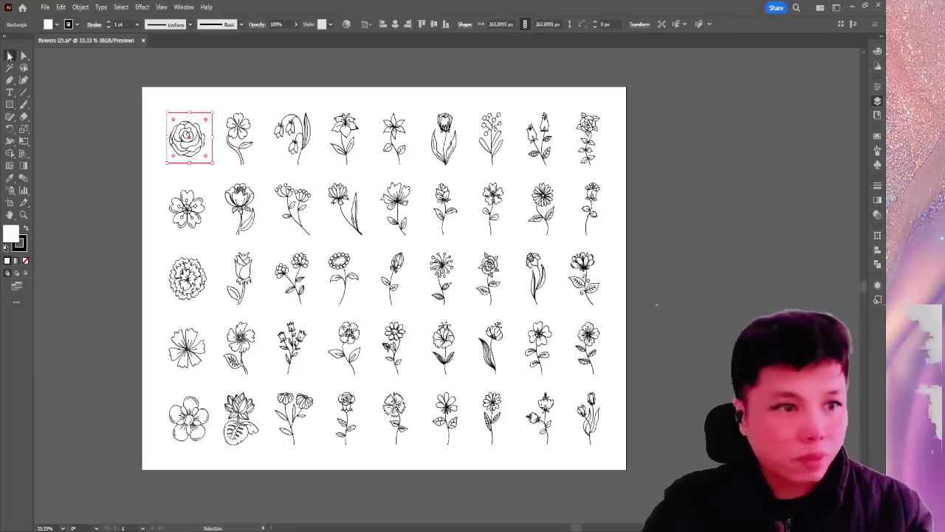
{"action": "left_click", "coordinate": [635, 92]}
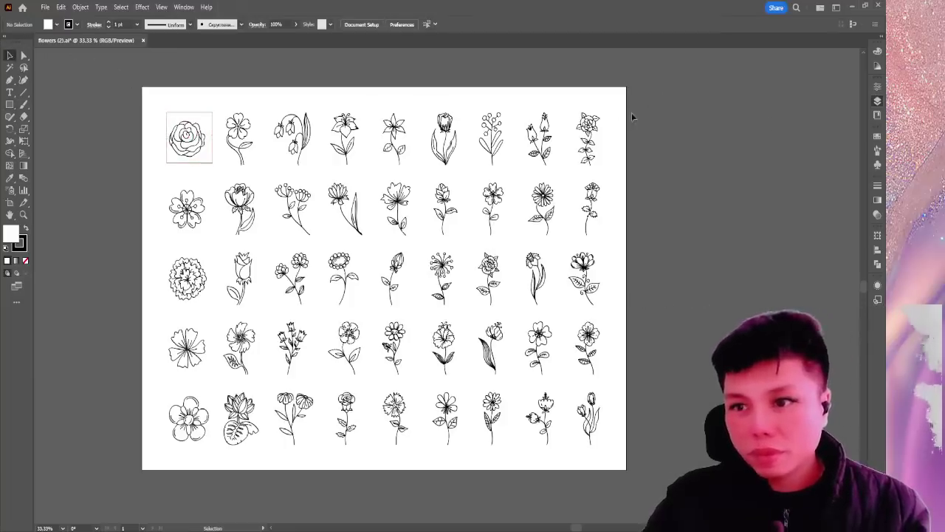
{"action": "key", "text": "ctrl+shift+d"}
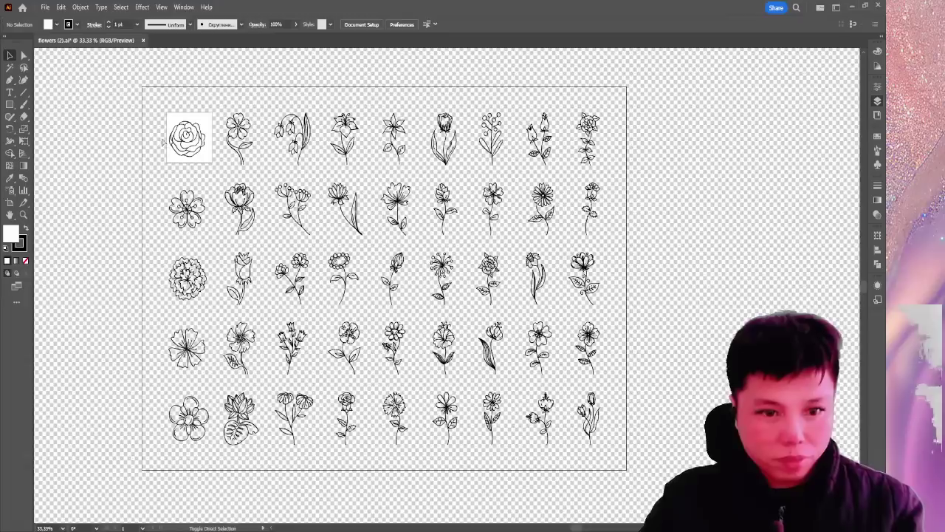
{"action": "key", "text": "ctrl+shift+d"}
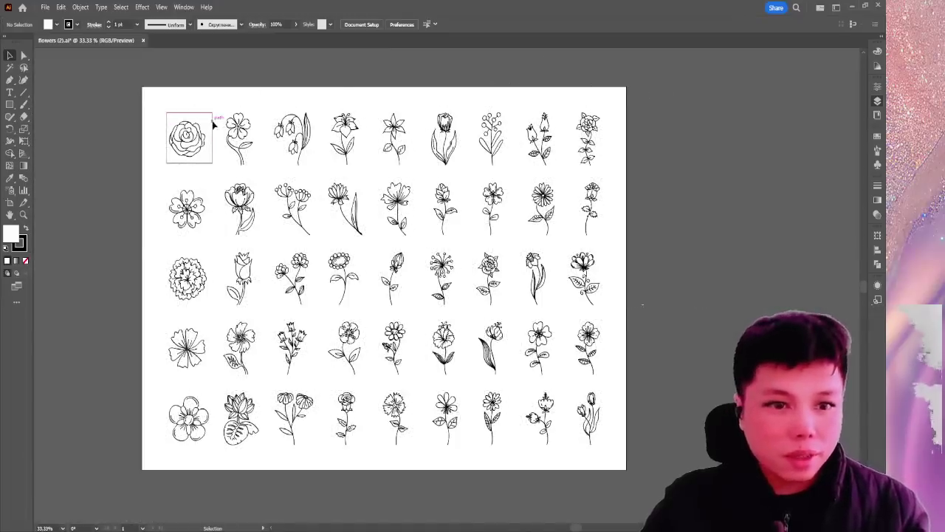
Copy the rectangle onto the second to sixth flowers of the top row, with the copies about 264 by 320 px.
{"action": "left_click_drag", "start_coordinate": [213, 126], "coordinate": [312, 127]}
{"action": "left_click", "coordinate": [346, 134]}
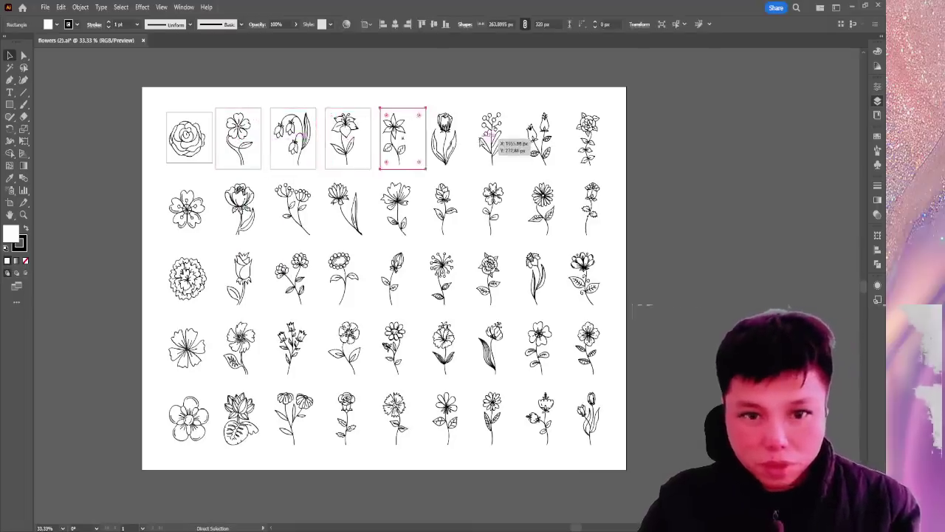
{"action": "key", "text": "ctrl+alt+]"}
{"action": "key", "text": "ctrl+alt+]"}
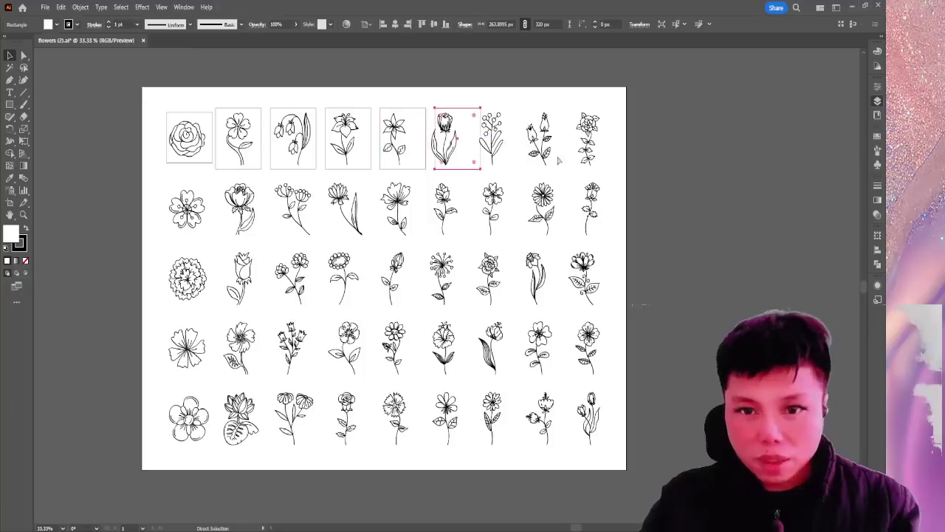
Narrow the top row's fifth and sixth frames, and copy the sixth, about 219 px wide, onto the three remaining flowers.
{"action": "mouse_move", "coordinate": [483, 150]}
{"action": "left_mouse_down"}
{"action": "mouse_move", "coordinate": [467, 157]}
{"action": "mouse_move", "coordinate": [477, 156]}
{"action": "mouse_move", "coordinate": [470, 141]}
{"action": "left_mouse_up"}
{"action": "left_click", "coordinate": [475, 153]}
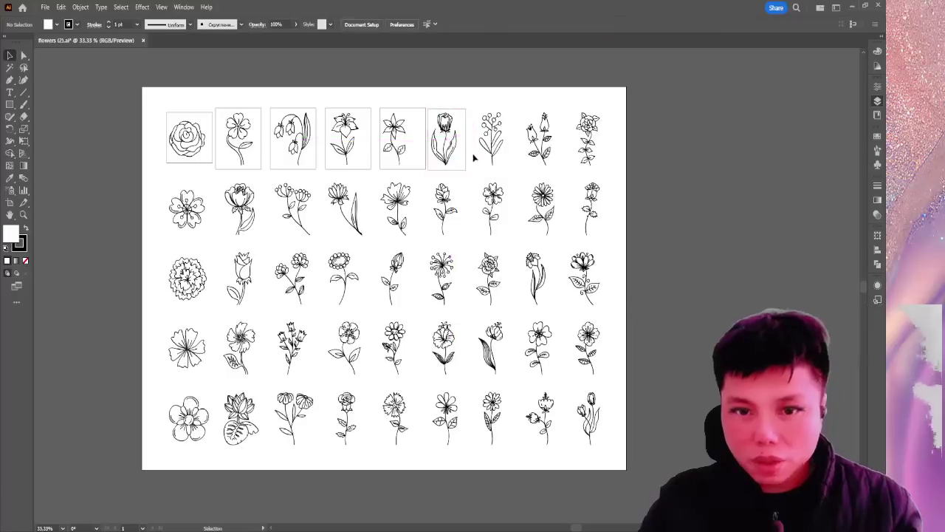
{"action": "left_click", "coordinate": [425, 158]}
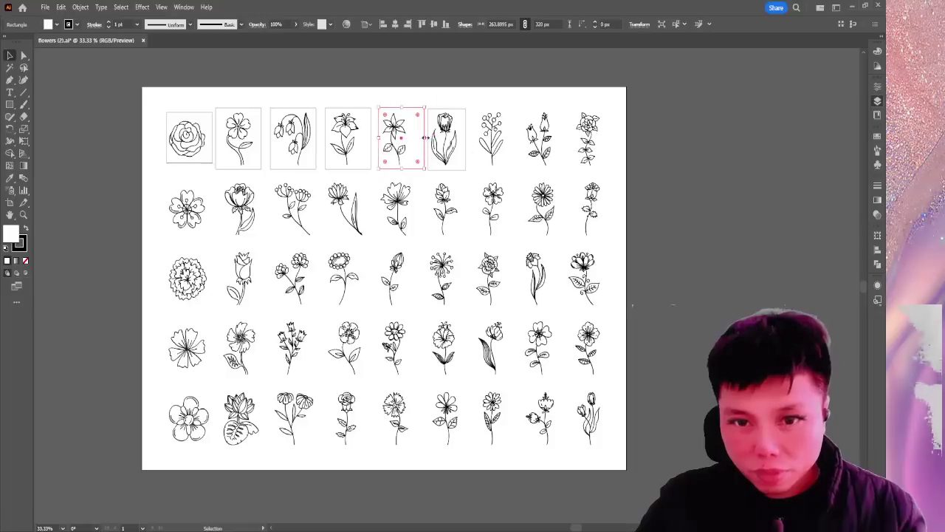
{"action": "left_click_drag", "start_coordinate": [425, 137], "coordinate": [513, 153]}
{"action": "key", "text": "ctrl+d"}
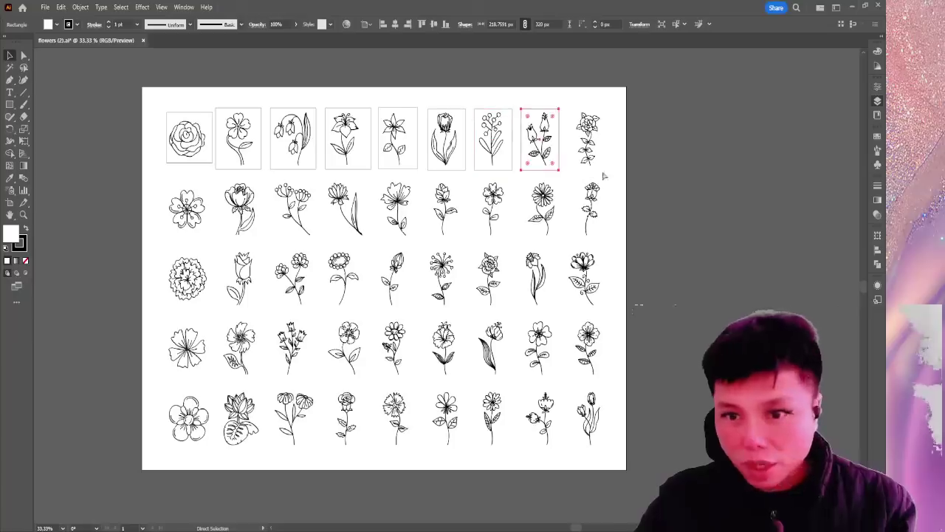
{"action": "key", "text": "ctrl+d"}
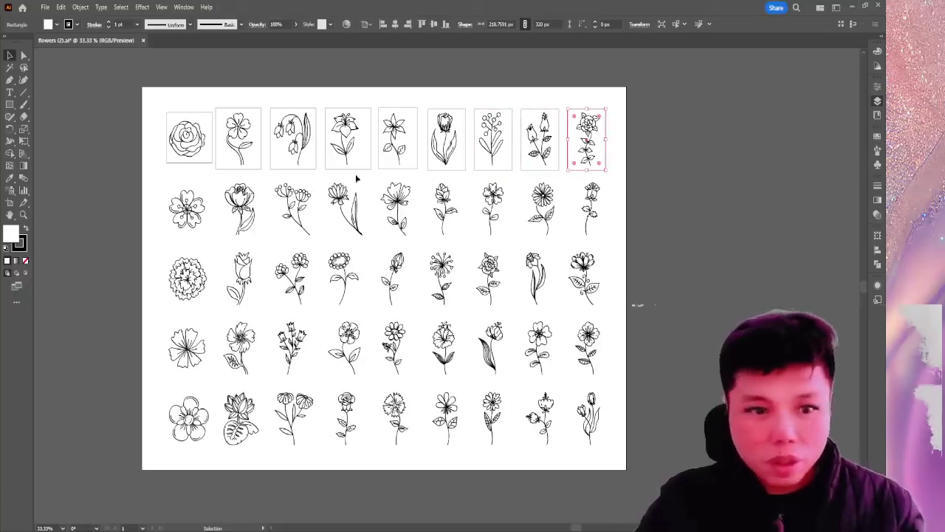
Copy the nine frames of the top row down around the matching flowers of the second row.
{"action": "left_click_drag", "start_coordinate": [213, 161], "coordinate": [218, 228]}
{"action": "left_click_drag", "start_coordinate": [259, 163], "coordinate": [272, 236]}
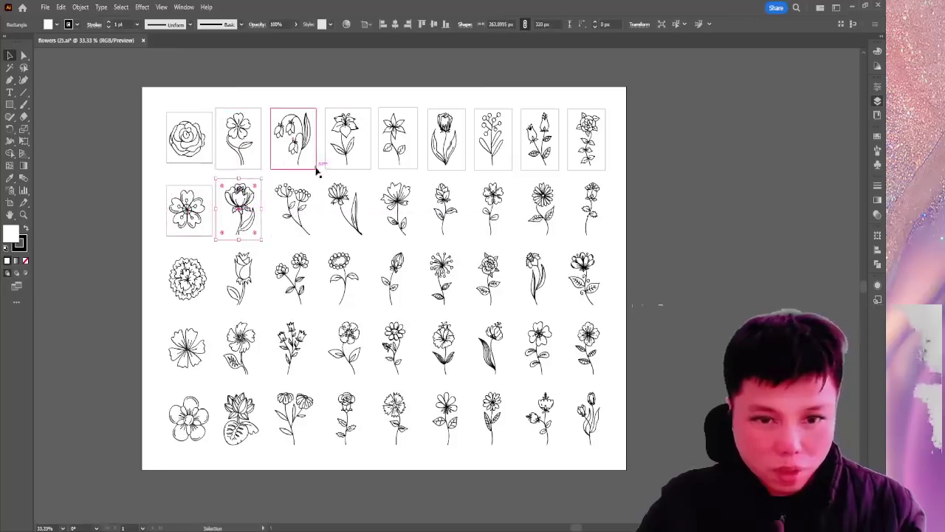
{"action": "left_click_drag", "start_coordinate": [316, 171], "coordinate": [317, 239]}
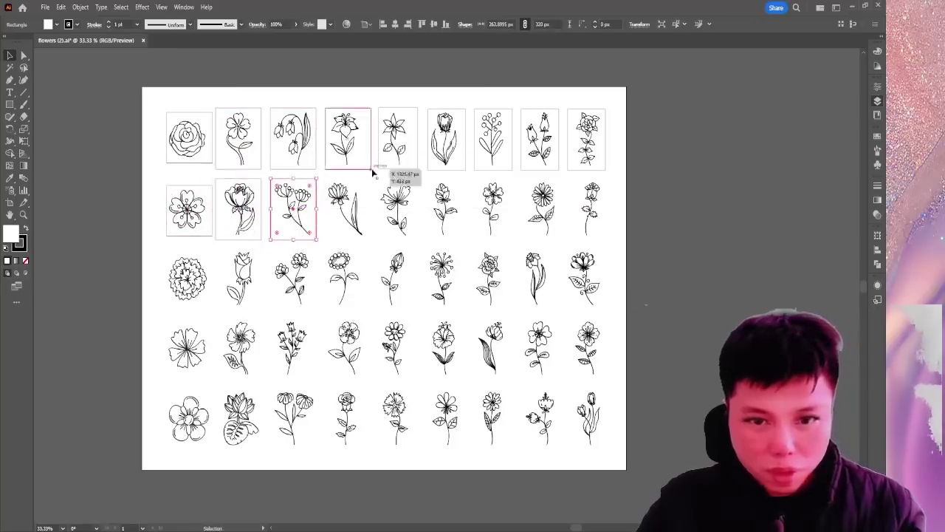
{"action": "left_click_drag", "start_coordinate": [373, 172], "coordinate": [374, 242]}
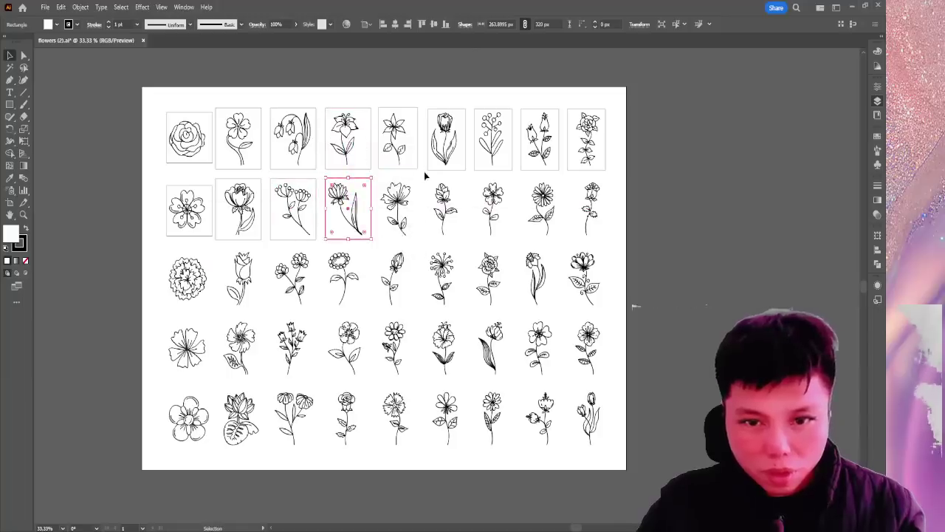
{"action": "left_click", "coordinate": [419, 165]}
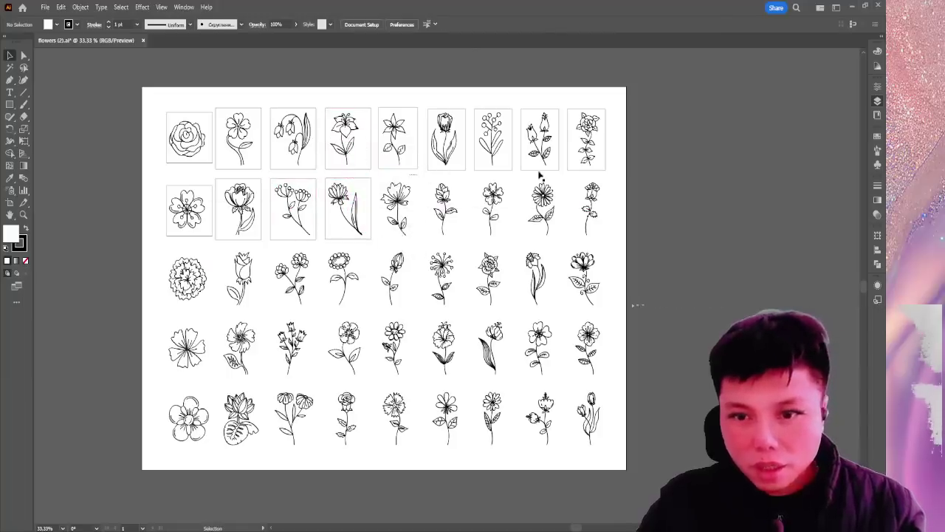
{"action": "left_click_drag", "start_coordinate": [621, 177], "coordinate": [434, 243]}
Copy the second row of frames down around the nine flowers of the third row.
{"action": "scroll", "coordinate": [434, 244], "scroll_direction": "down", "scroll_amount": 1}
{"action": "left_click_drag", "start_coordinate": [617, 211], "coordinate": [203, 275]}
{"action": "left_click_drag", "start_coordinate": [345, 205], "coordinate": [344, 277]}
{"action": "scroll", "coordinate": [418, 204], "scroll_direction": "down", "scroll_amount": 1}
{"action": "left_click", "coordinate": [635, 229]}
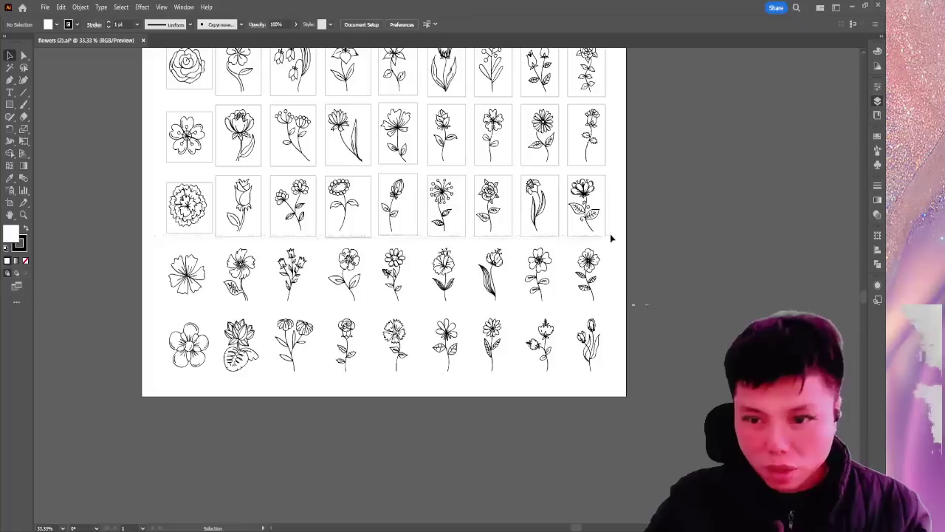
Copy the third row of frames down onto the flowers of the fourth and fifth rows.
{"action": "left_click_drag", "start_coordinate": [610, 238], "coordinate": [205, 305]}
{"action": "left_click", "coordinate": [206, 232], "text": "shift"}
{"action": "scroll", "coordinate": [210, 262], "scroll_direction": "down", "scroll_amount": 2}
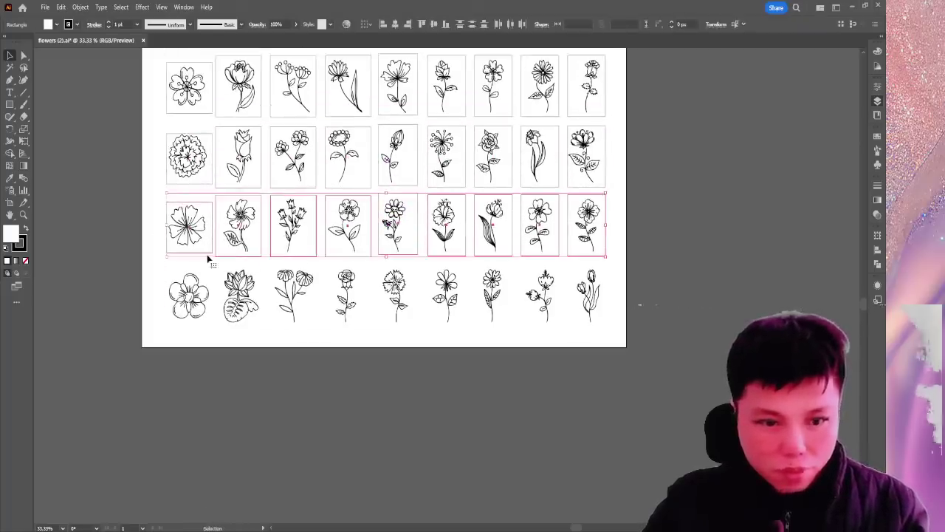
{"action": "left_click_drag", "start_coordinate": [207, 258], "coordinate": [210, 327]}
{"action": "left_click", "coordinate": [345, 366]}
{"action": "scroll", "coordinate": [443, 240], "scroll_direction": "up", "scroll_amount": 3}
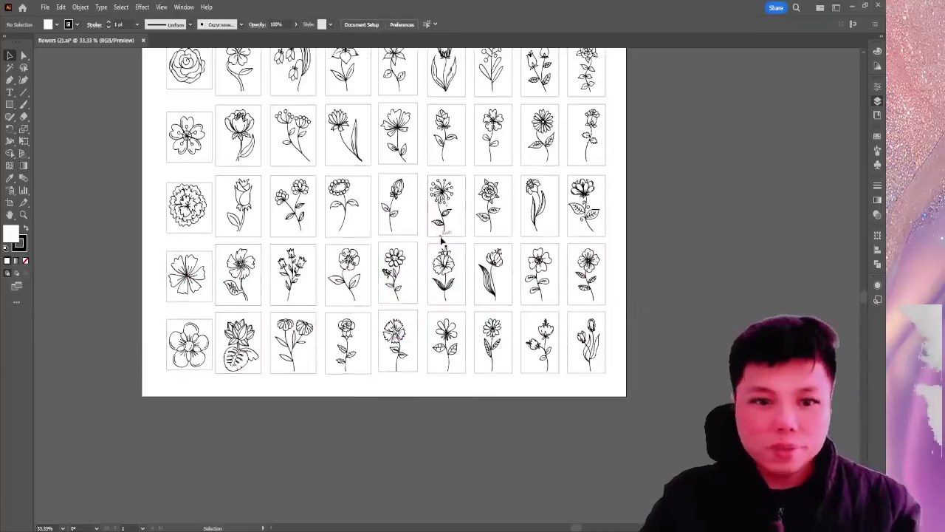
Select all the flower frames, convert them to artboards and check them with the Artboard tool.
{"action": "scroll", "coordinate": [443, 240], "scroll_direction": "up", "scroll_amount": 2}
{"action": "key", "text": "ctrl+a"}
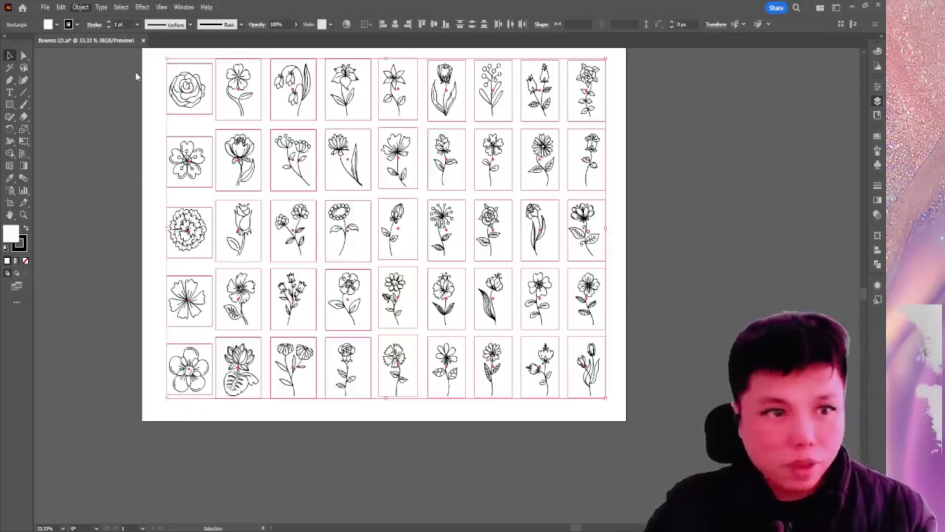
{"action": "left_click", "coordinate": [104, 108]}
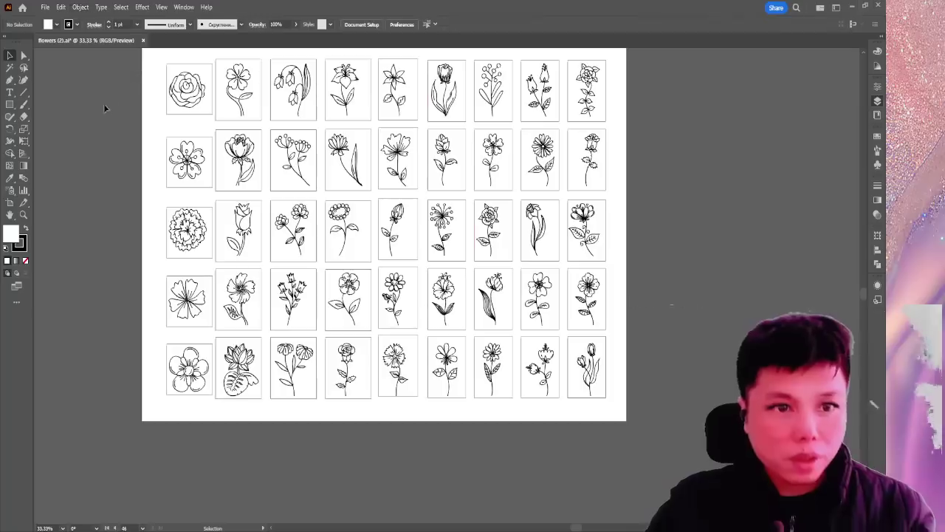
{"action": "left_click", "coordinate": [10, 203]}
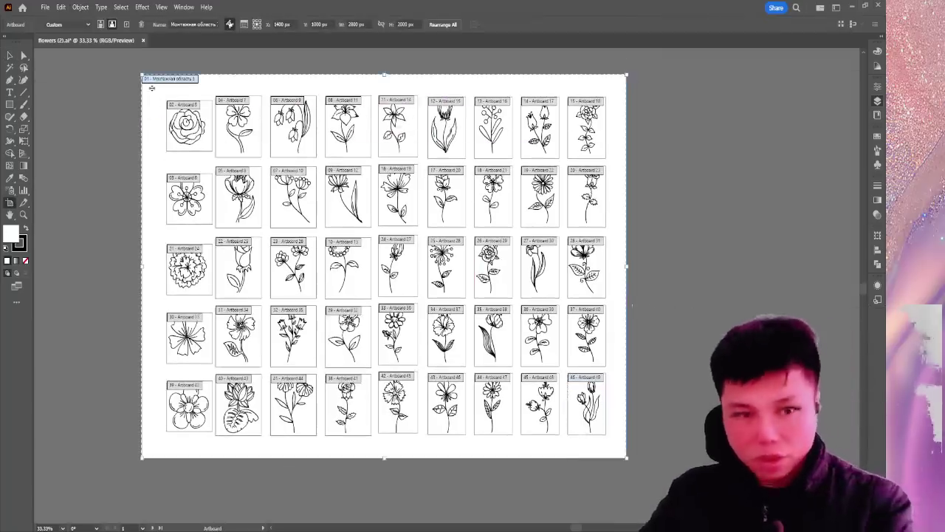
Delete the large original artboard so that only the individual flower artboards remain.
{"action": "key", "text": "Delete"}
{"action": "left_click", "coordinate": [10, 56]}
{"action": "left_click_drag", "start_coordinate": [200, 127], "coordinate": [133, 127]}
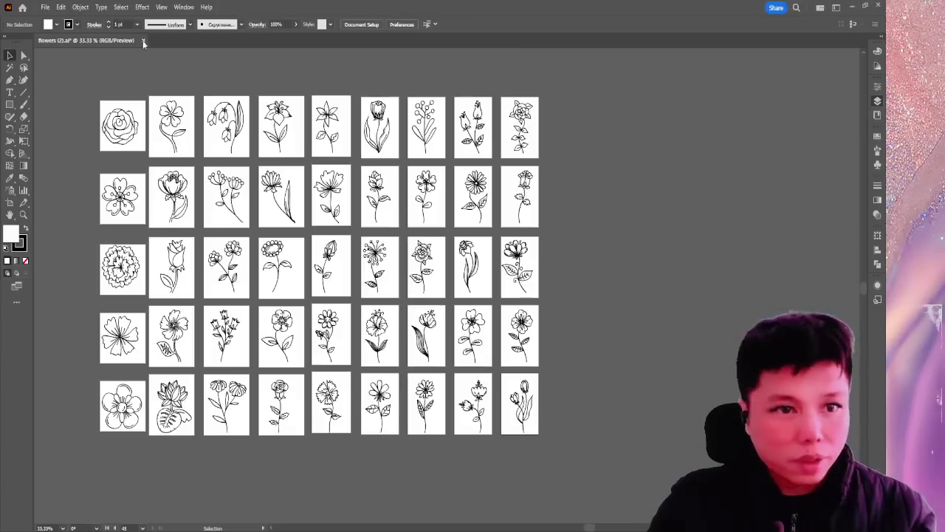
Close flowers (2).ai and open flowers.ai with its full sheet of flowers in view.
{"action": "key", "text": "ctrl+w"}
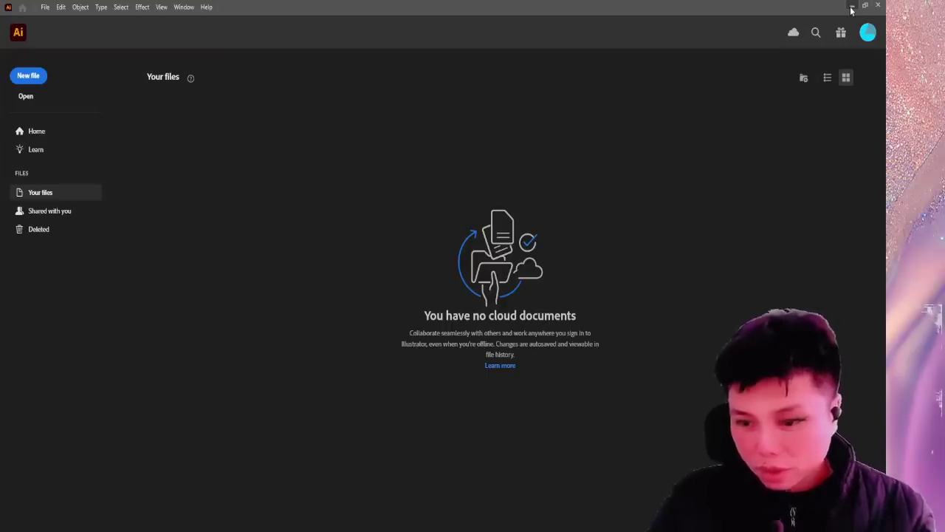
{"action": "left_click", "coordinate": [852, 6]}
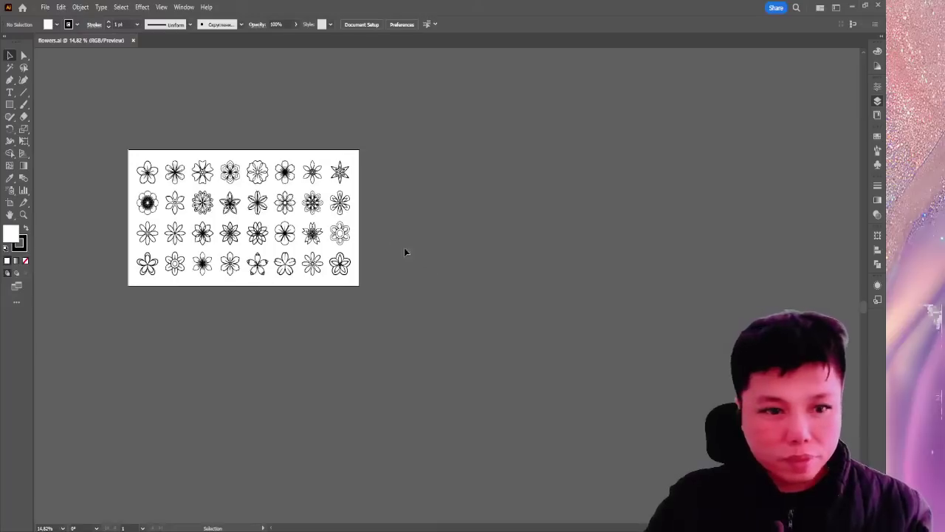
{"action": "left_click_drag", "start_coordinate": [404, 252], "coordinate": [486, 224]}
{"action": "scroll", "coordinate": [485, 224], "scroll_direction": "up", "scroll_amount": 5}
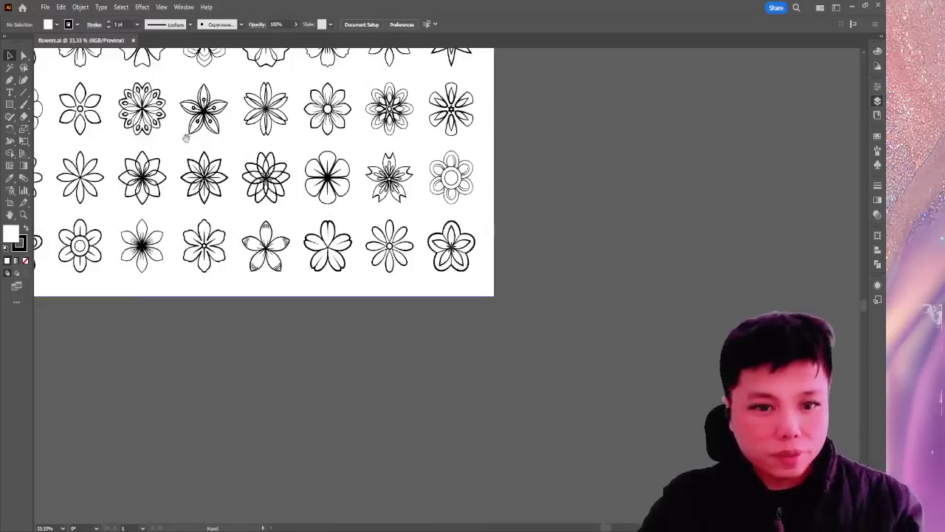
{"action": "scroll", "coordinate": [399, 214], "scroll_direction": "up", "scroll_amount": 2}
{"action": "scroll", "coordinate": [310, 200], "scroll_direction": "left", "scroll_amount": 2}
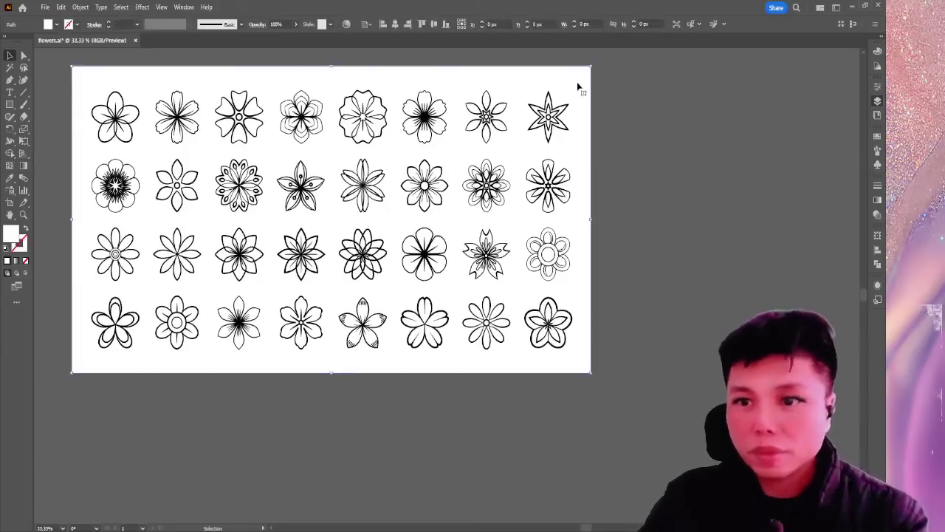
Restore the default white fill and black stroke, and draw a rectangle about 312 by 333 px around the first flower.
{"action": "key", "text": "slash"}
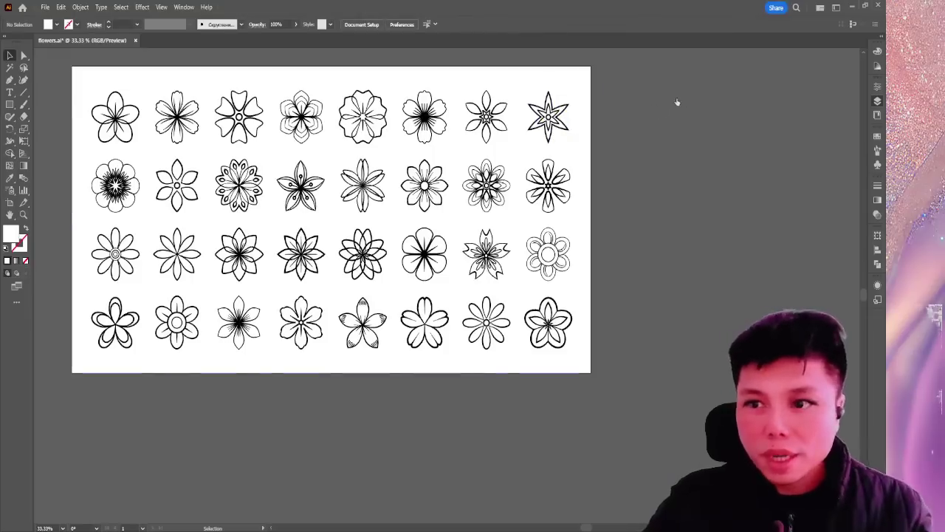
{"action": "key", "text": "m"}
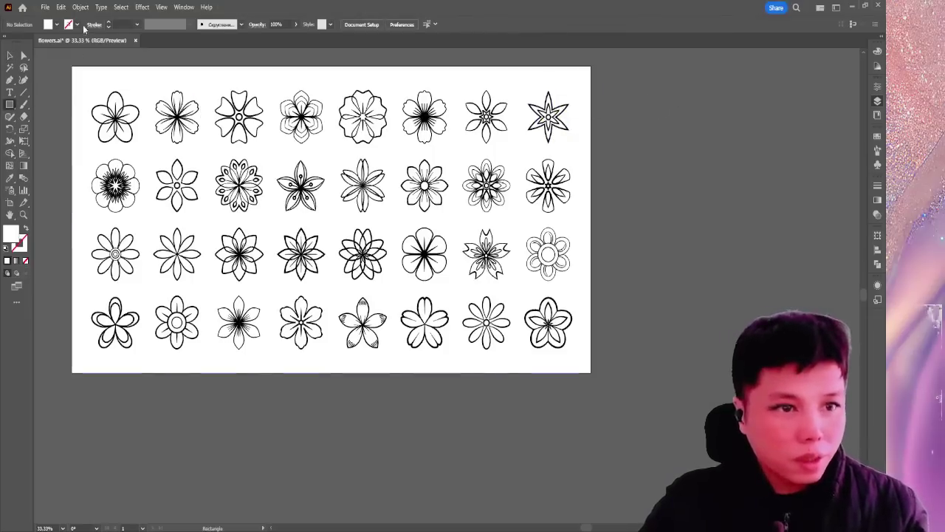
{"action": "key", "text": "d"}
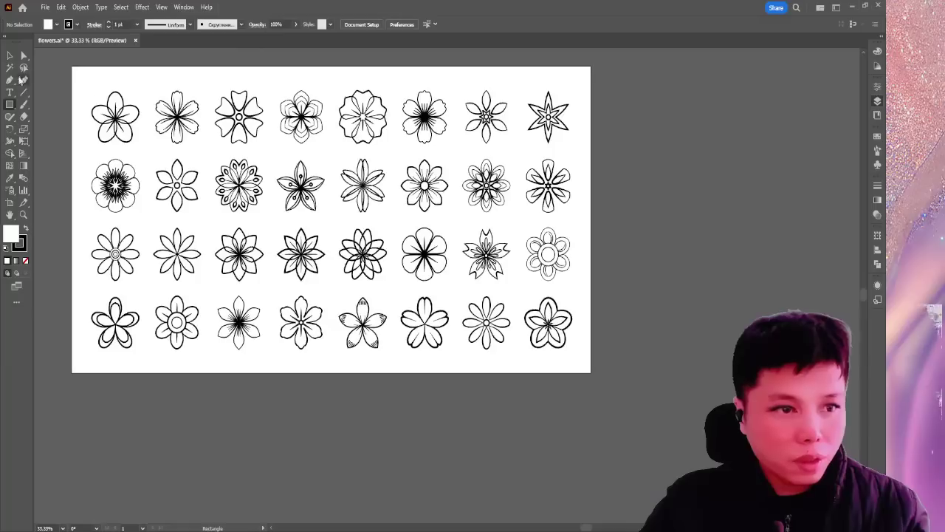
{"action": "mouse_move", "coordinate": [88, 86]}
{"action": "left_mouse_down"}
{"action": "mouse_move", "coordinate": [111, 163]}
{"action": "mouse_move", "coordinate": [144, 149]}
{"action": "left_mouse_up"}
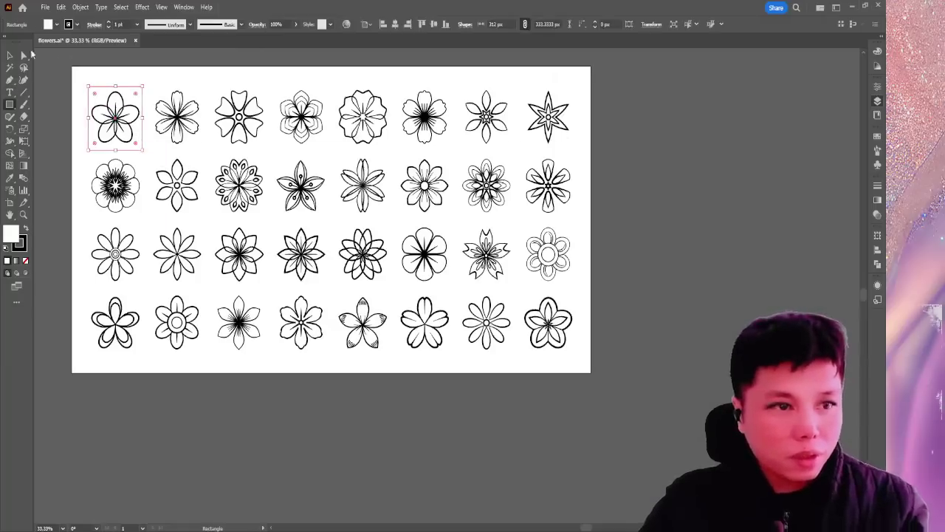
Try to copy the first flower's rectangle onto the second flower of the top row.
{"action": "key", "text": "a"}
{"action": "key", "text": "v"}
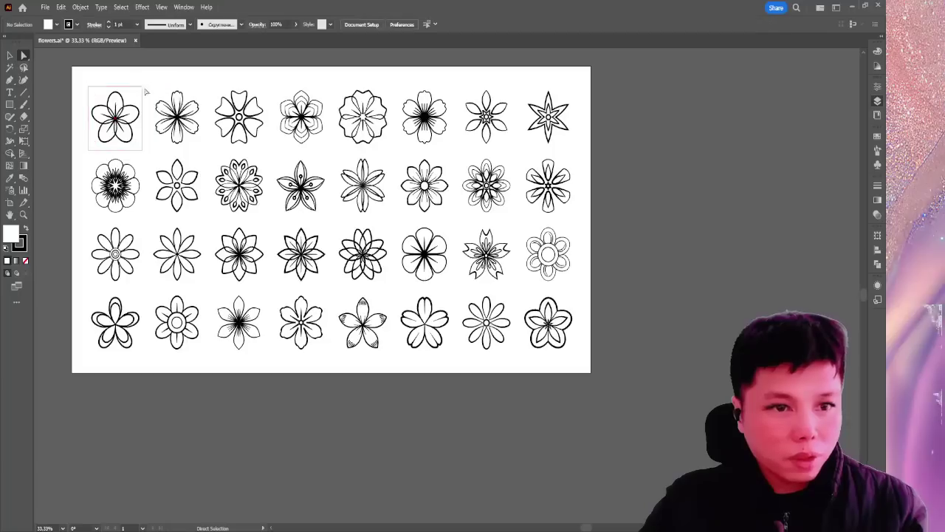
{"action": "left_click_drag", "start_coordinate": [143, 90], "coordinate": [225, 88]}
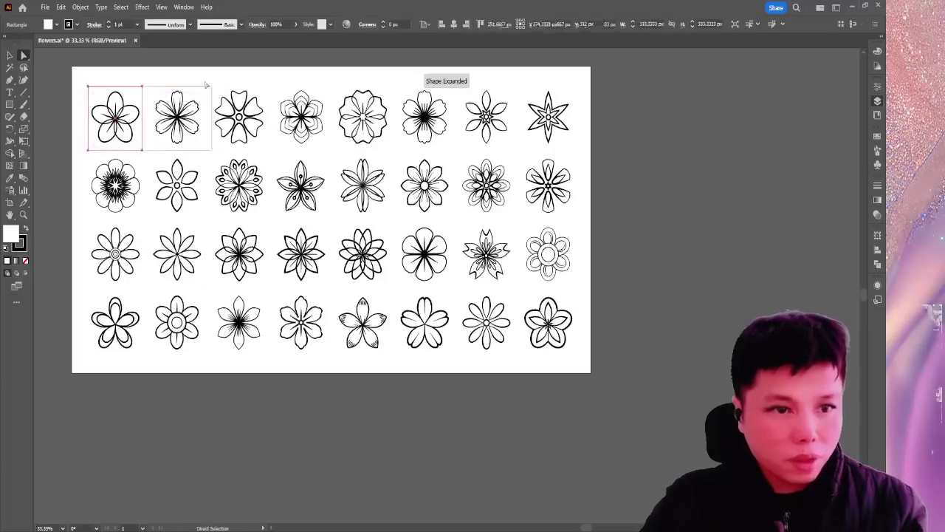
{"action": "left_click", "coordinate": [200, 83]}
{"action": "key", "text": "a"}
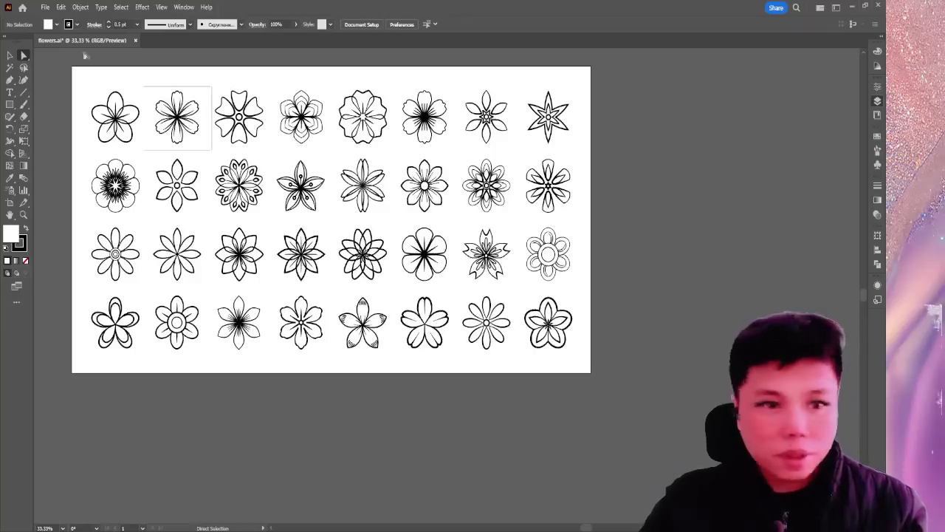
Draw a new rectangle about 363 by 347 px around the first flower and thicken its outline.
{"action": "left_click", "coordinate": [9, 104]}
{"action": "left_click_drag", "start_coordinate": [83, 86], "coordinate": [147, 153]}
{"action": "key", "text": "v"}
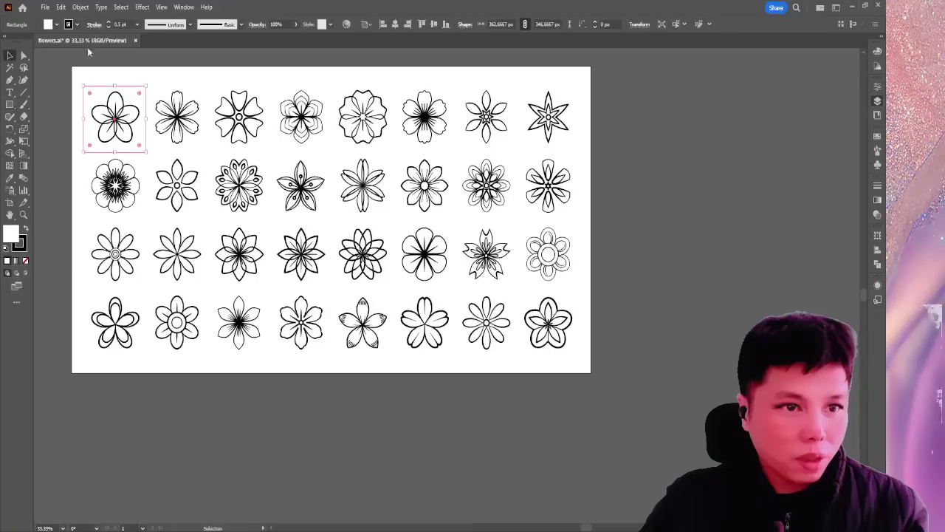
{"action": "left_click", "coordinate": [108, 22]}
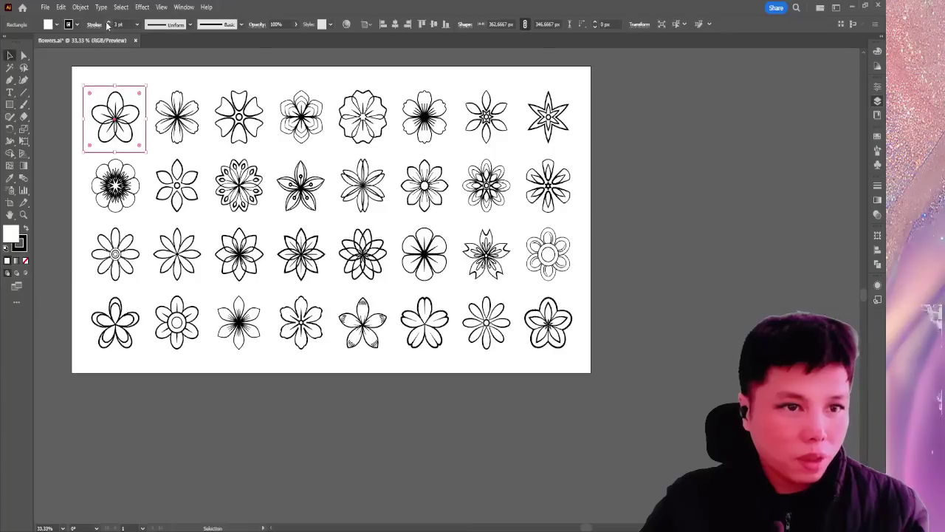
{"action": "key", "text": "ctrl+shift+a"}
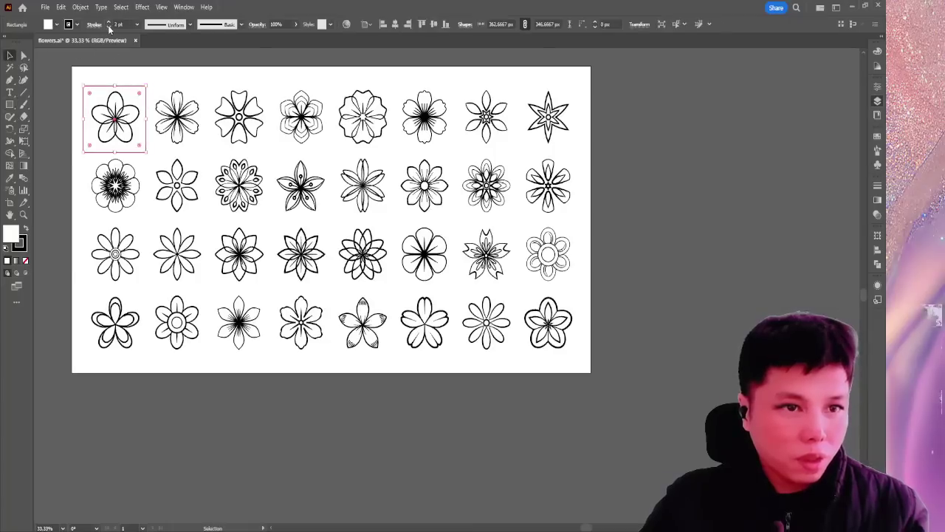
Set the first flower's frame outline to 2 pt and copy the frame onto the second and third flowers of the top row.
{"action": "left_click", "coordinate": [107, 27]}
{"action": "left_click_drag", "start_coordinate": [148, 92], "coordinate": [213, 124]}
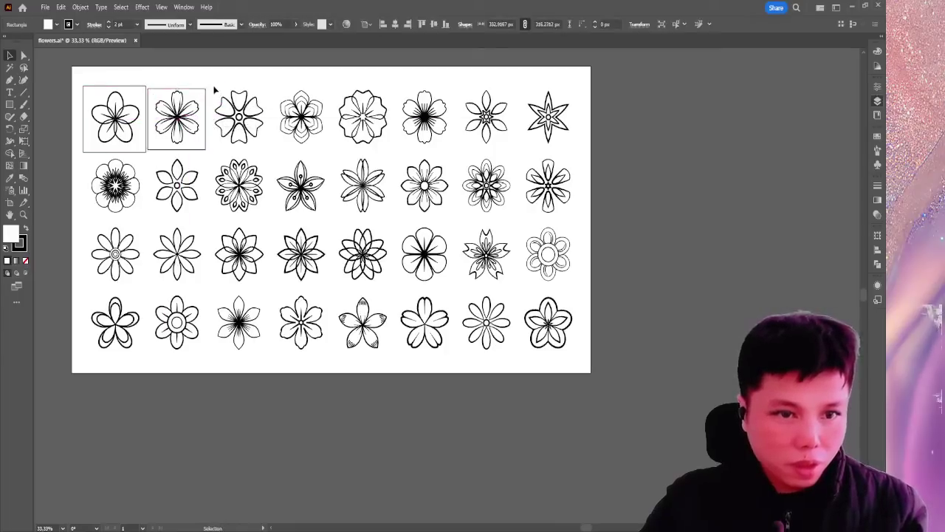
{"action": "left_click", "coordinate": [213, 90]}
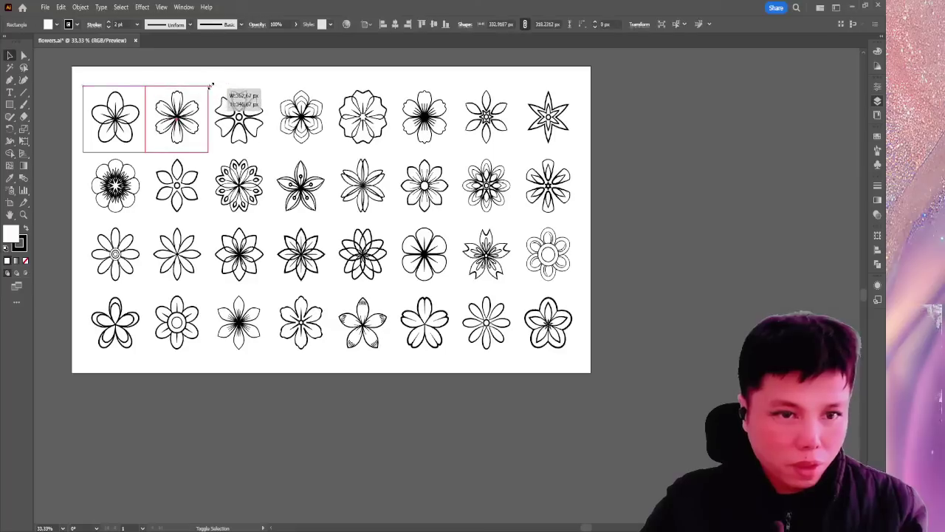
{"action": "left_click_drag", "start_coordinate": [209, 92], "coordinate": [272, 92]}
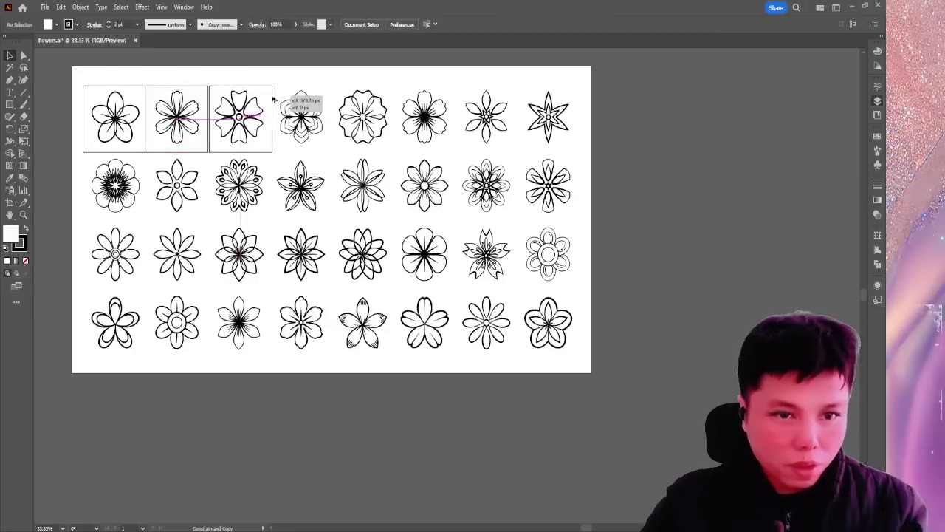
Repeat the frame copy at the same spacing across the remaining five flowers of the top row.
{"action": "key", "text": "ctrl+d"}
{"action": "key", "text": "ctrl+d"}
{"action": "key", "text": "ctrl+d"}
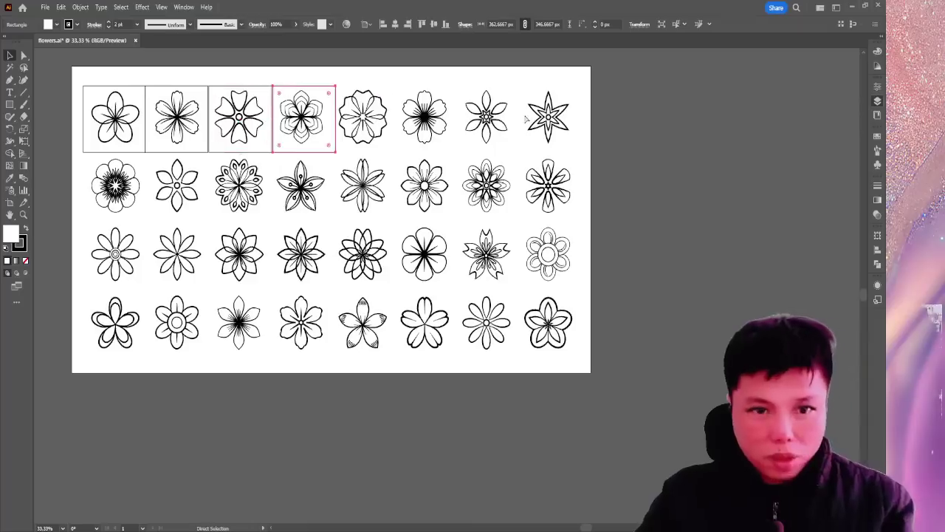
{"action": "key", "text": "ctrl+d"}
{"action": "key", "text": "ctrl+d"}
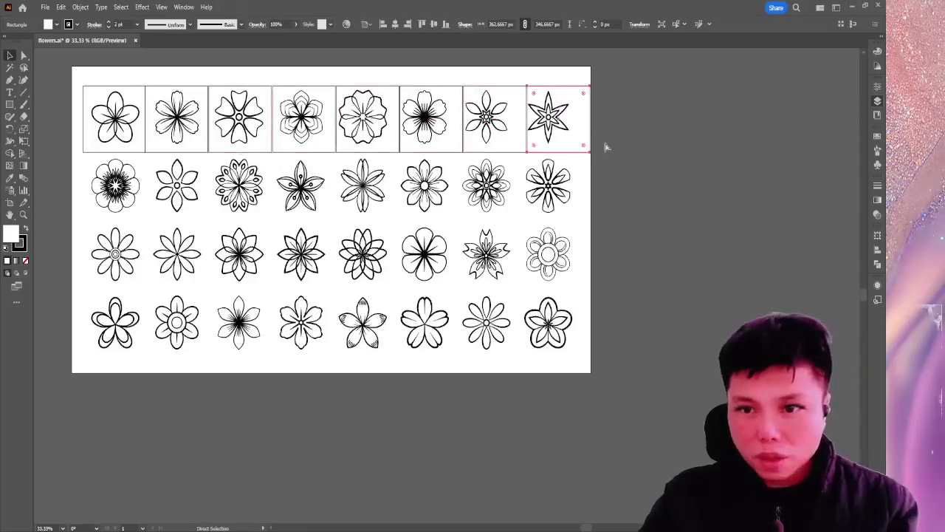
{"action": "left_click", "coordinate": [626, 149]}
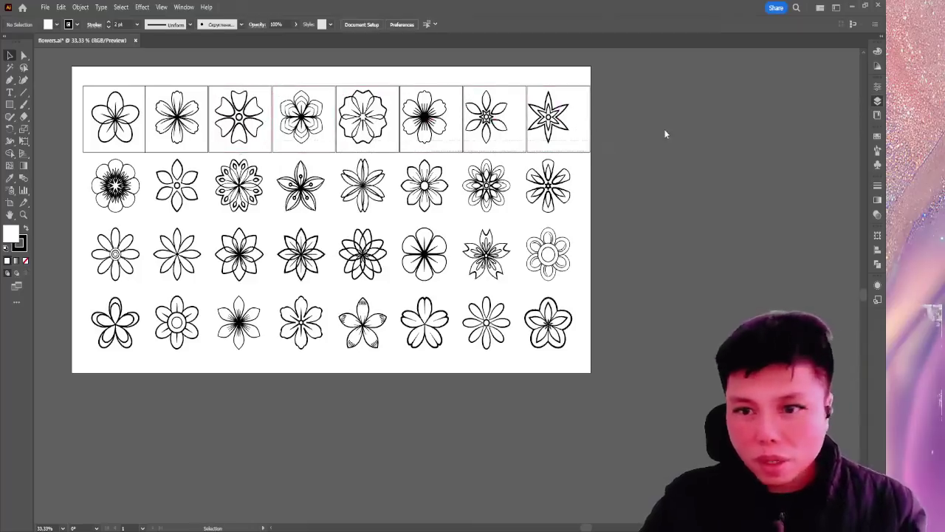
Shift the last two frames of the top row slightly left so they adjoin their neighbours and stay within the sheet.
{"action": "left_click", "coordinate": [590, 118]}
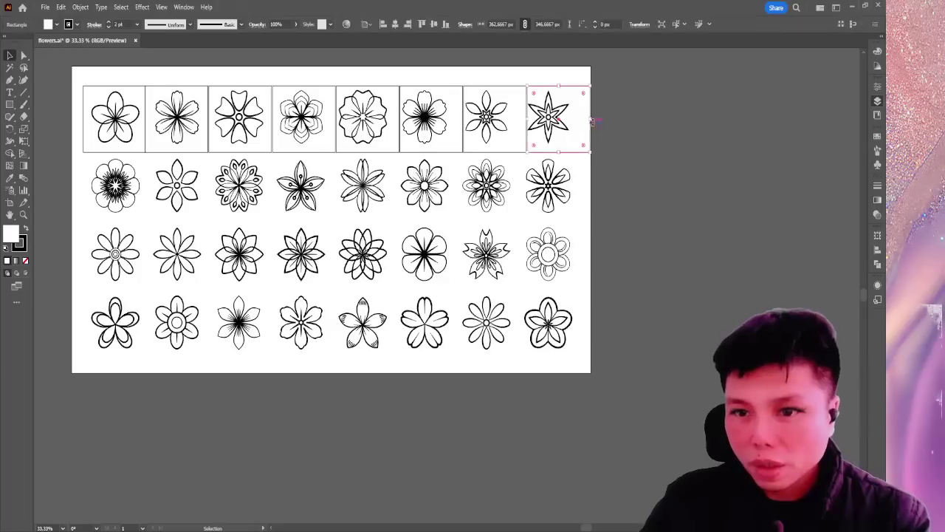
{"action": "left_click", "coordinate": [589, 123]}
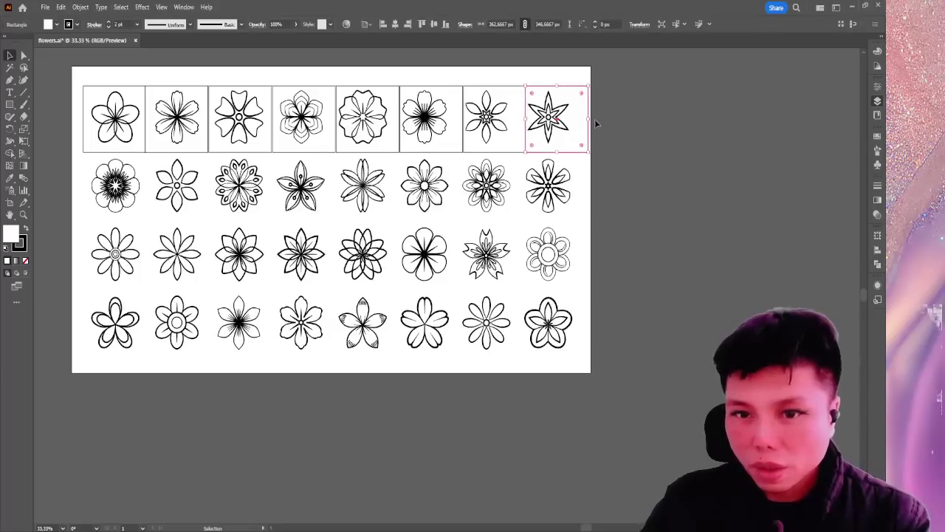
{"action": "left_click", "coordinate": [505, 153]}
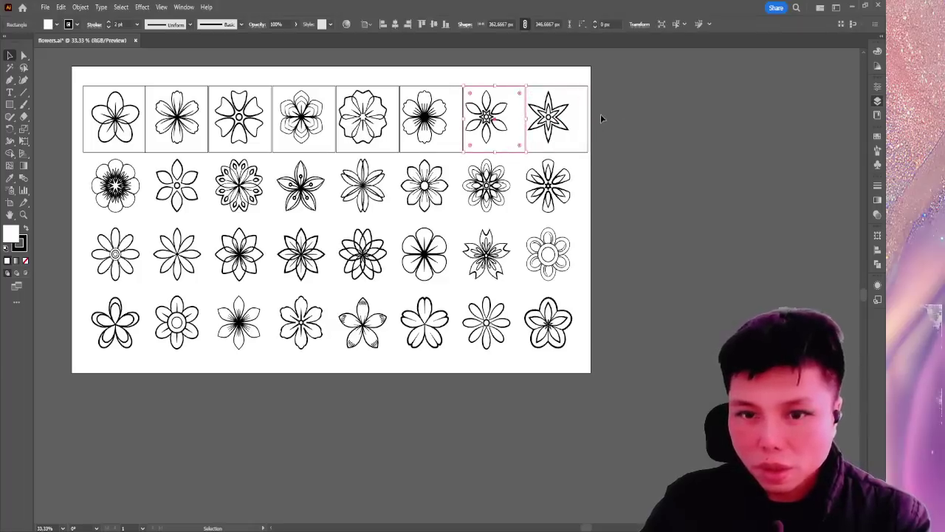
{"action": "left_click", "coordinate": [194, 74]}
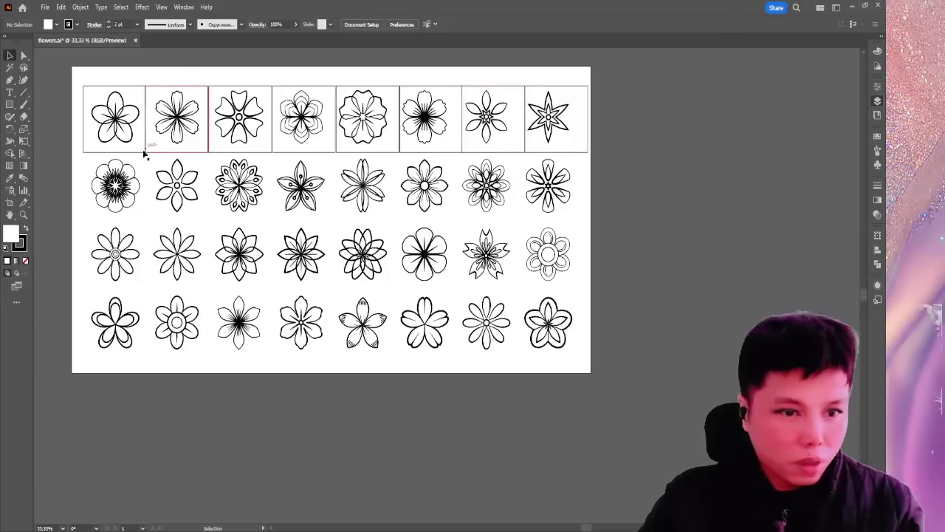
Copy the complete top row of frames down onto the second and third rows of flowers.
{"action": "left_click_drag", "start_coordinate": [144, 152], "coordinate": [148, 222]}
{"action": "key", "text": "ctrl+z"}
{"action": "left_click", "coordinate": [362, 157]}
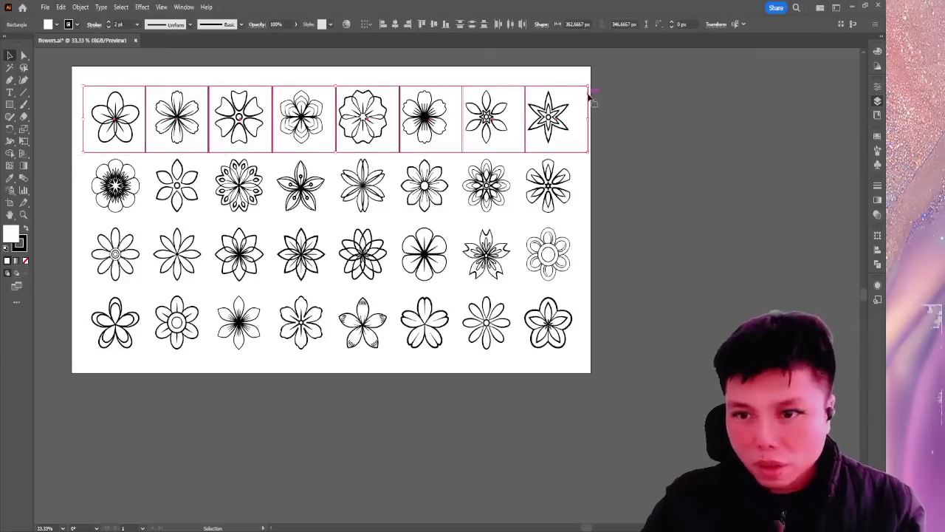
{"action": "left_click_drag", "start_coordinate": [589, 100], "coordinate": [152, 246]}
{"action": "left_click", "coordinate": [595, 140]}
{"action": "scroll", "coordinate": [598, 157], "scroll_direction": "down", "scroll_amount": 2}
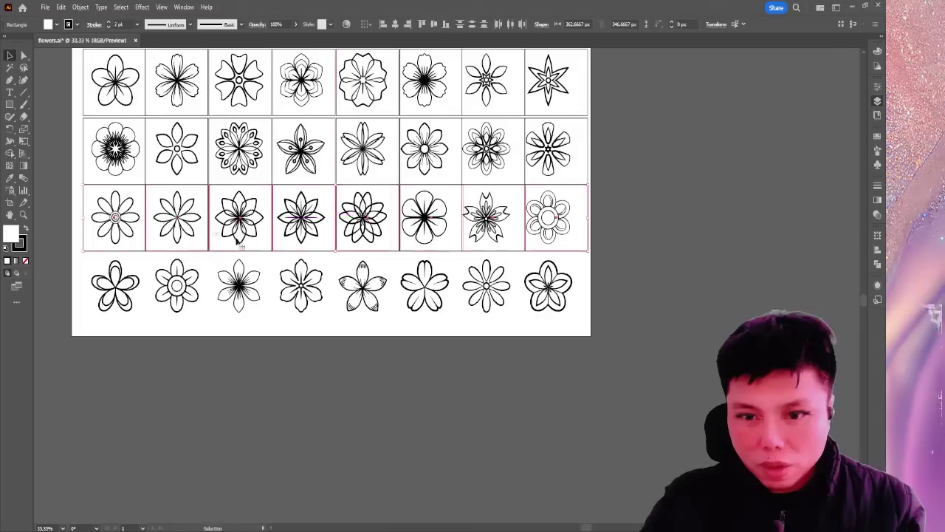
Move the last two frames of the third row slightly left to centre them better around their flowers.
{"action": "left_click", "coordinate": [505, 260]}
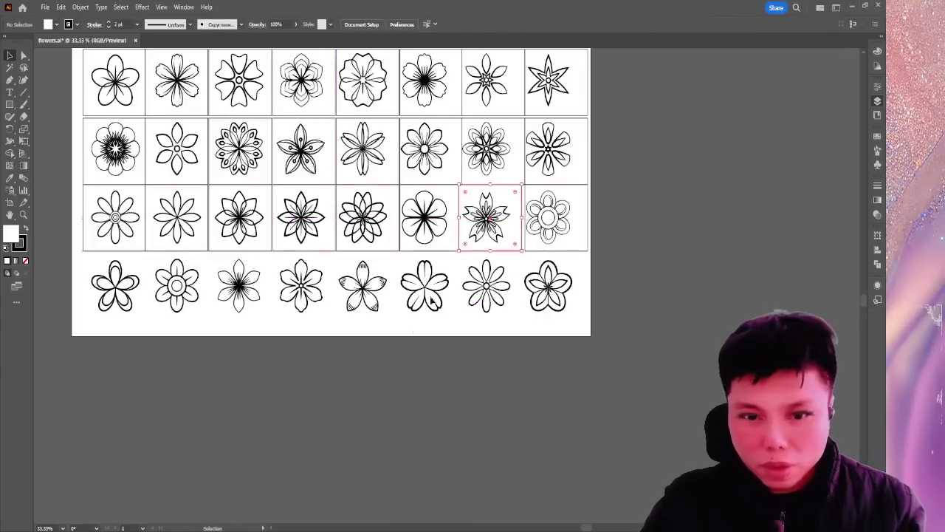
{"action": "left_click", "coordinate": [564, 255]}
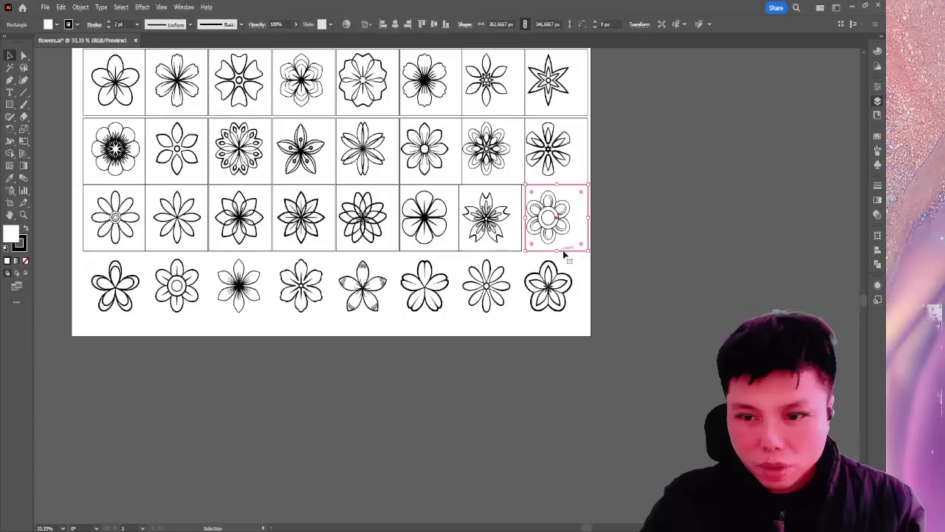
{"action": "left_click_drag", "start_coordinate": [564, 255], "coordinate": [559, 256]}
{"action": "left_click", "coordinate": [610, 247]}
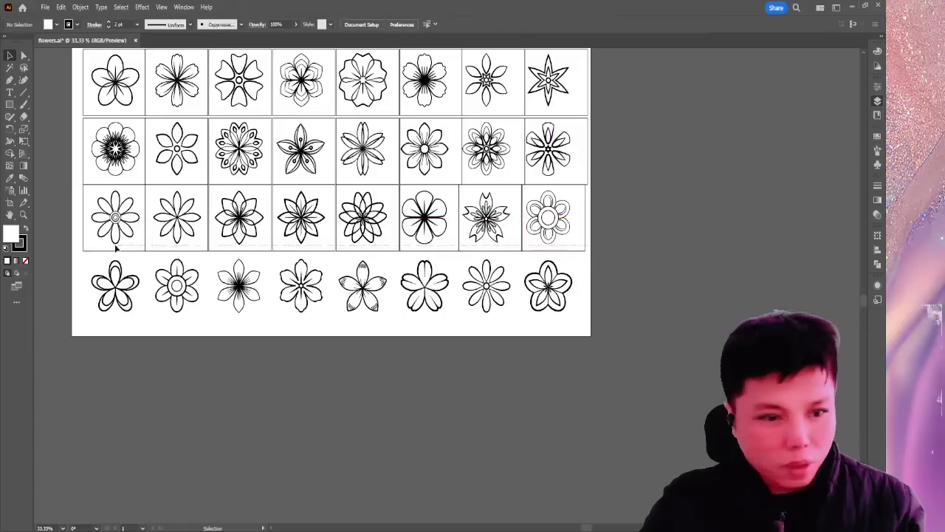
Copy the third row of frames down onto the fourth row of flowers.
{"action": "left_click_drag", "start_coordinate": [148, 253], "coordinate": [145, 322]}
{"action": "left_click", "coordinate": [213, 380]}
{"action": "scroll", "coordinate": [328, 132], "scroll_direction": "up", "scroll_amount": 1}
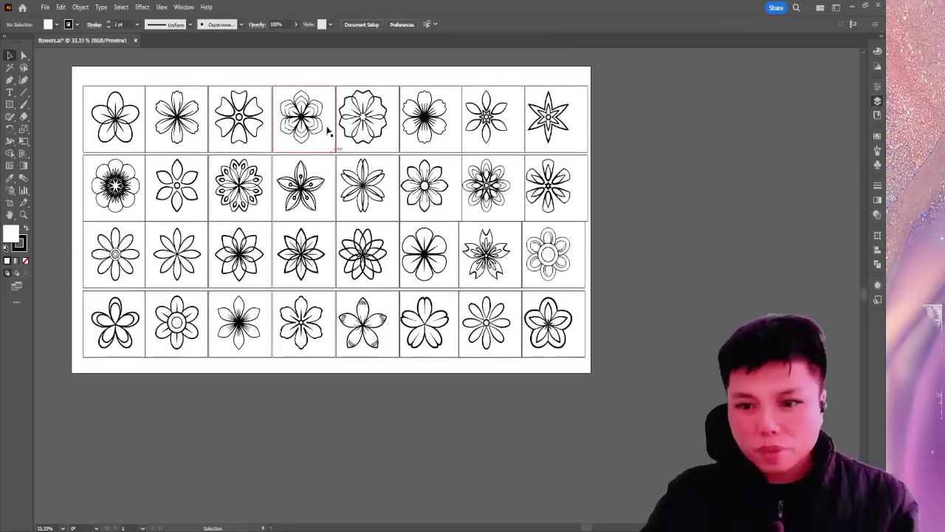
Convert all the flower frames to artboards and close flowers.ai.
{"action": "key", "text": "ctrl+a"}
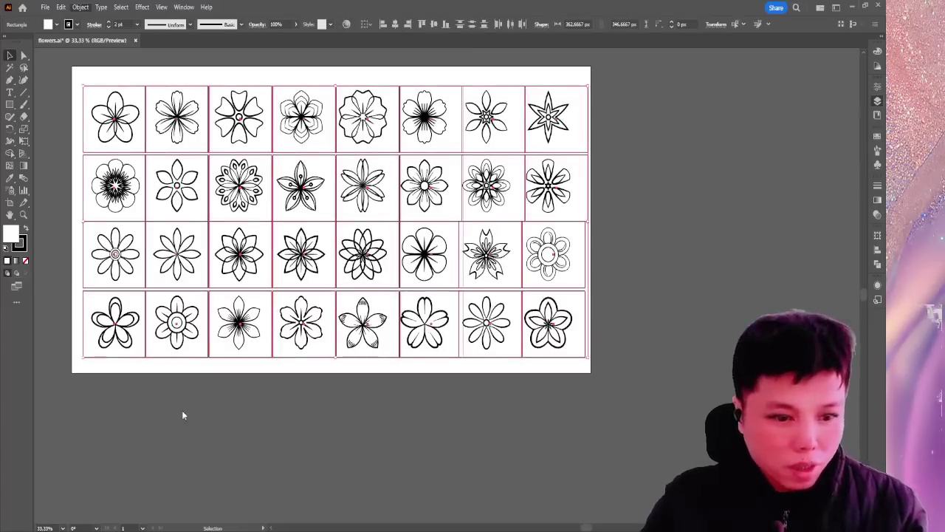
{"action": "left_click", "coordinate": [308, 389]}
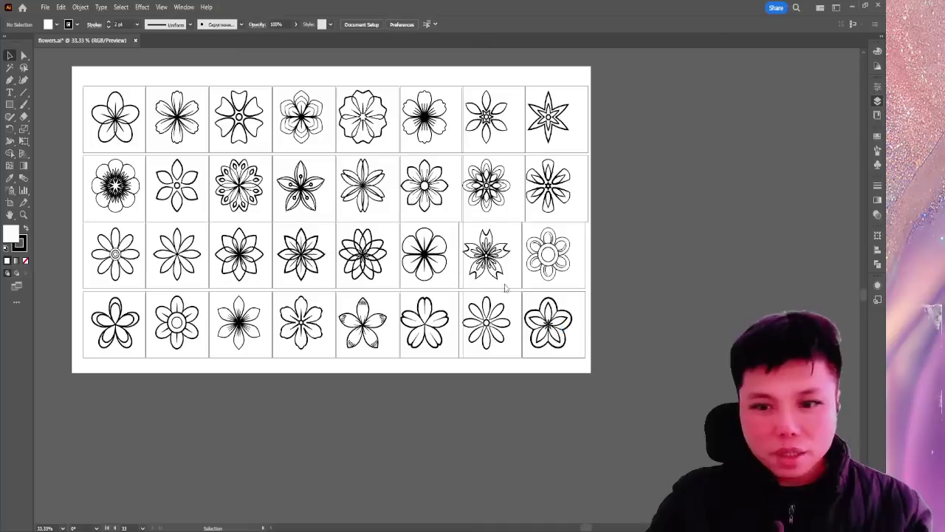
{"action": "key", "text": "ctrl+w"}
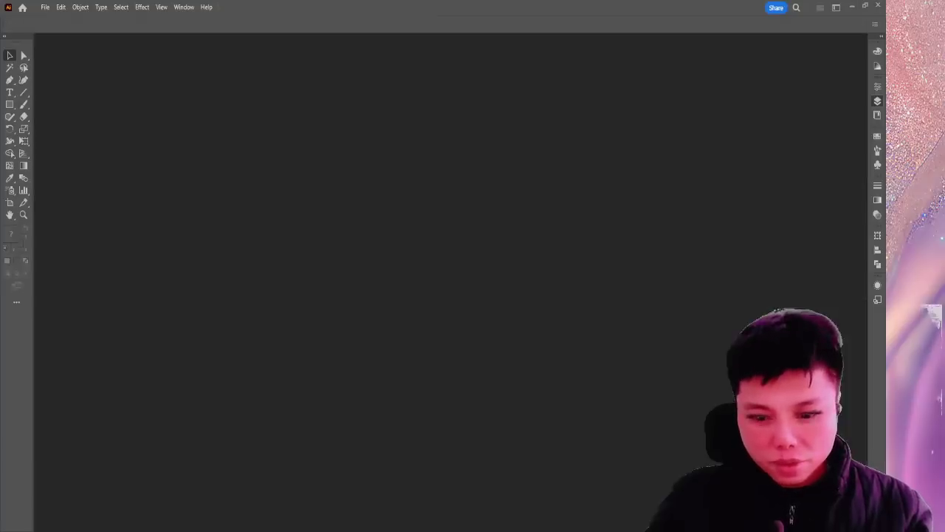
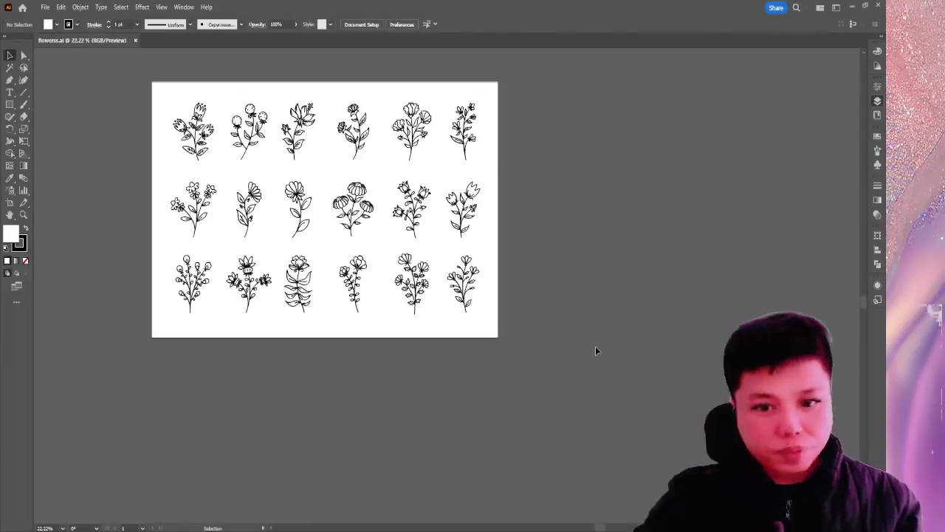
Examine the line work of the flower sprigs in flowerss.ai up close and across the whole sheet.
{"action": "key", "text": "ctrl+plus"}
{"action": "key", "text": "ctrl+plus"}
{"action": "key", "text": "ctrl+plus"}
{"action": "key", "text": "ctrl+plus"}
{"action": "key", "text": "ctrl+plus"}
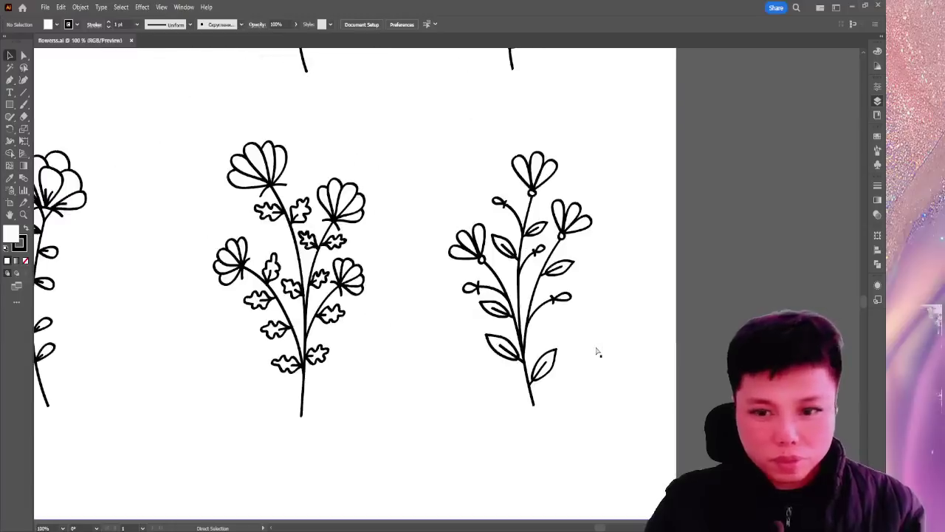
{"action": "key", "text": "ctrl+minus"}
{"action": "key", "text": "ctrl+minus"}
{"action": "key", "text": "ctrl+minus"}
{"action": "key", "text": "ctrl+minus"}
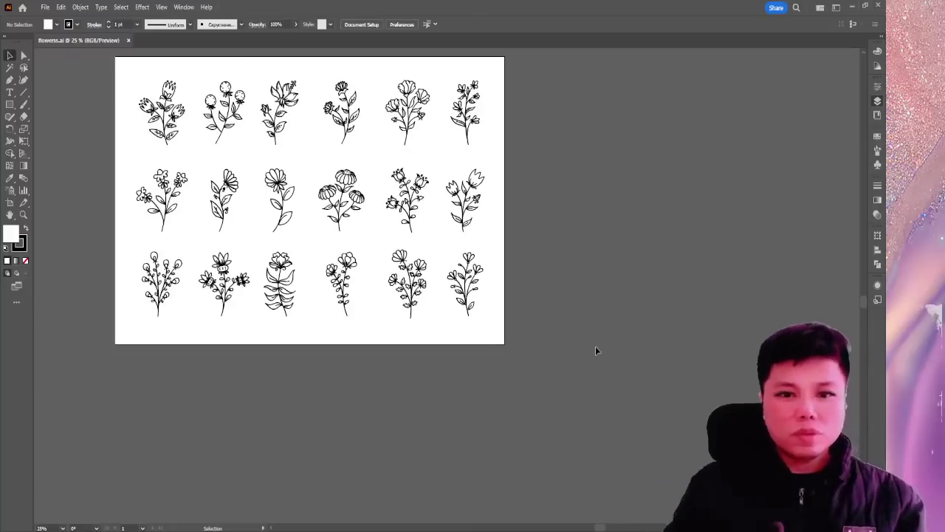
Close flowerss.ai and leaves (2).ai, and open Leaves (3).ai.
{"action": "left_click", "coordinate": [130, 40]}
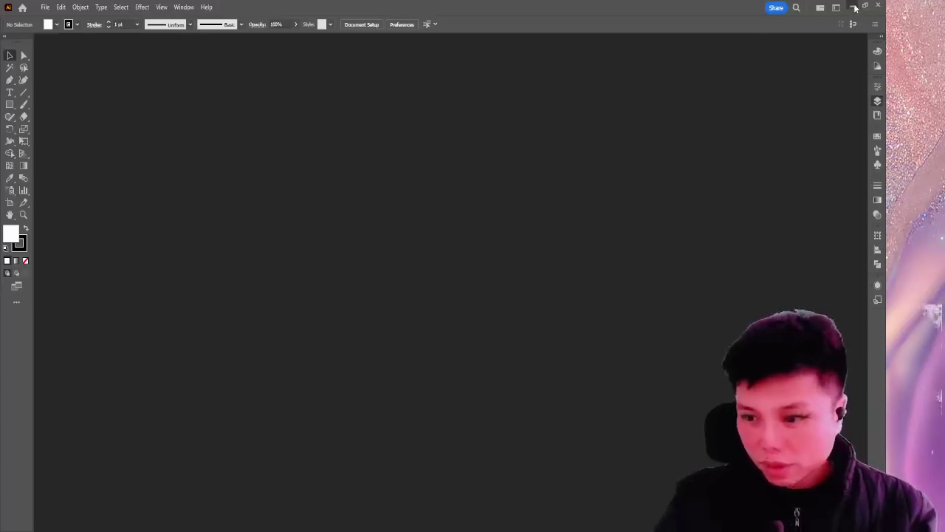
{"action": "key", "text": "ctrl+alt+n"}
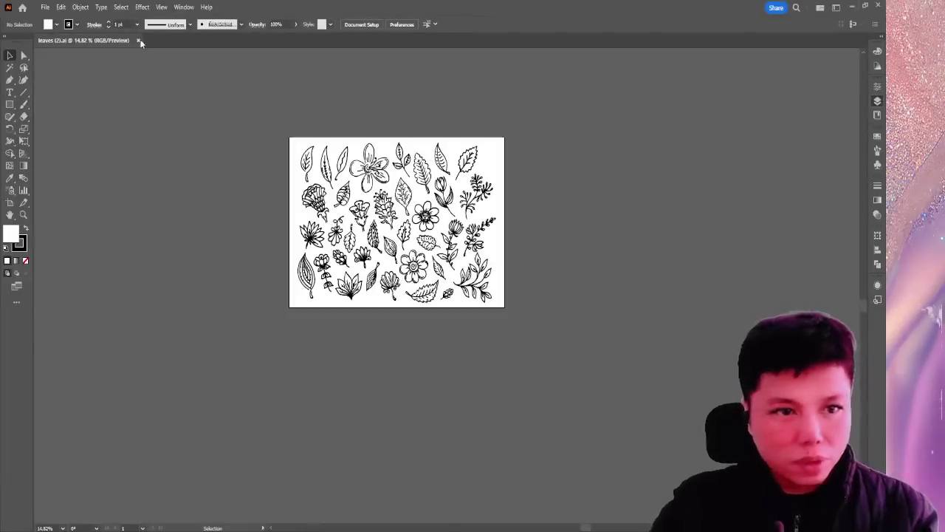
{"action": "key", "text": "ctrl+w"}
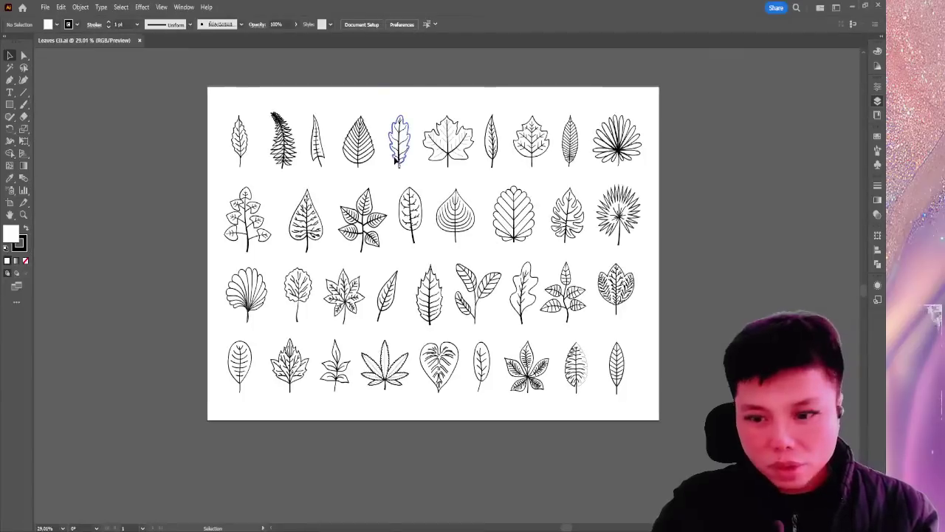
Examine the leaf drawings in Leaves (3).ai for their line thickness and consistency.
{"action": "key", "text": "ctrl+equal"}
{"action": "key", "text": "ctrl+equal"}
{"action": "key", "text": "ctrl+equal"}
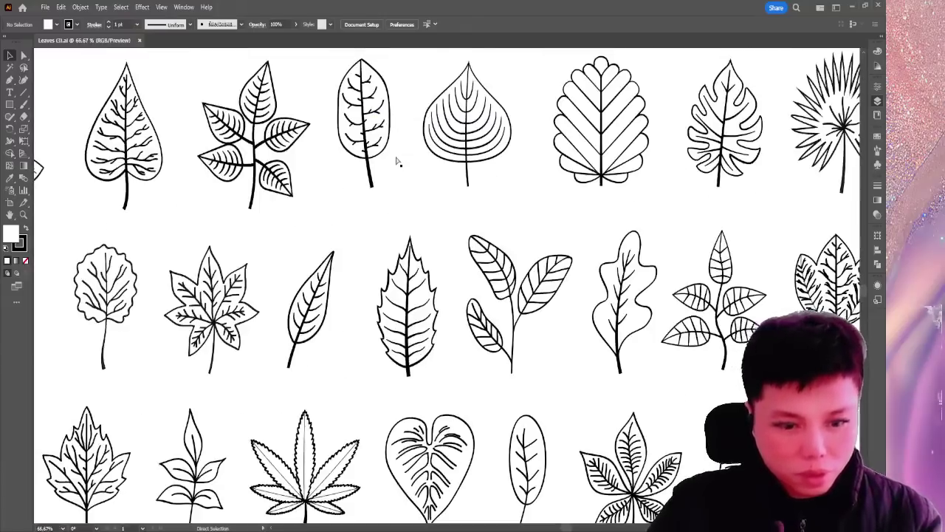
{"action": "key", "text": "ctrl+minus"}
{"action": "key", "text": "ctrl+minus"}
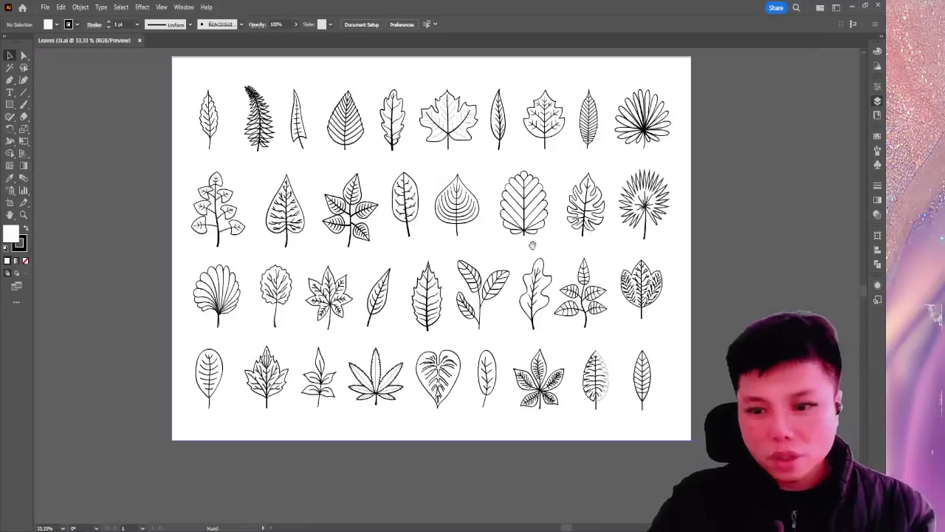
{"action": "left_click_drag", "start_coordinate": [532, 245], "coordinate": [458, 211]}
{"action": "key", "text": "ctrl+equal"}
{"action": "key", "text": "ctrl+equal"}
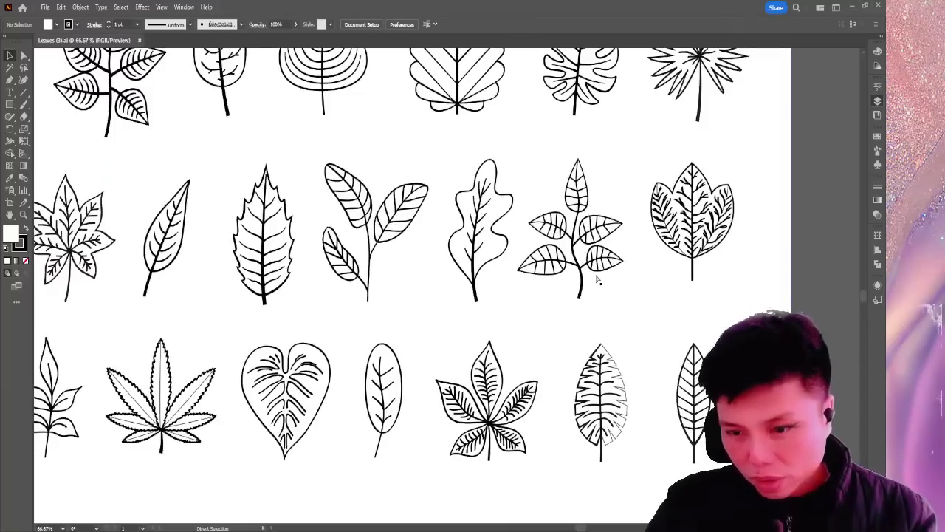
{"action": "key", "text": "ctrl+minus"}
{"action": "key", "text": "ctrl+minus"}
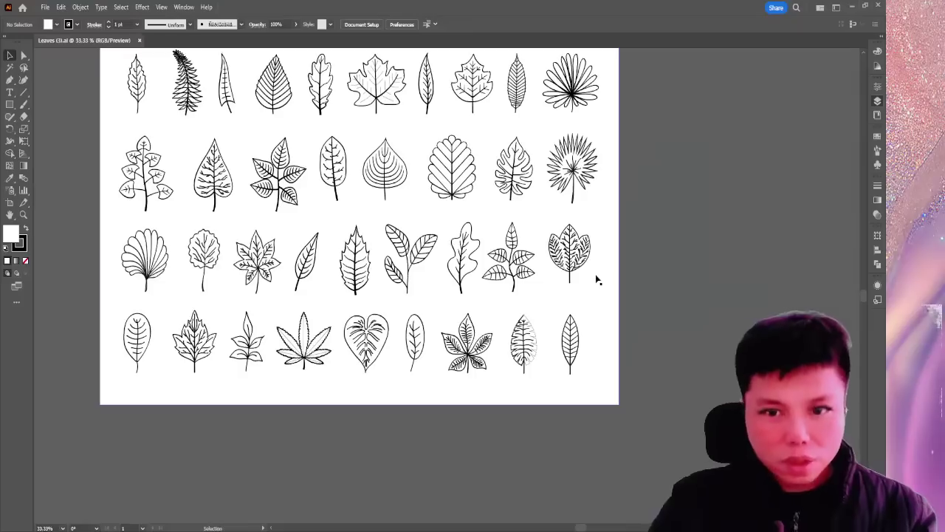
{"action": "scroll", "coordinate": [595, 278], "scroll_direction": "up", "scroll_amount": 1}
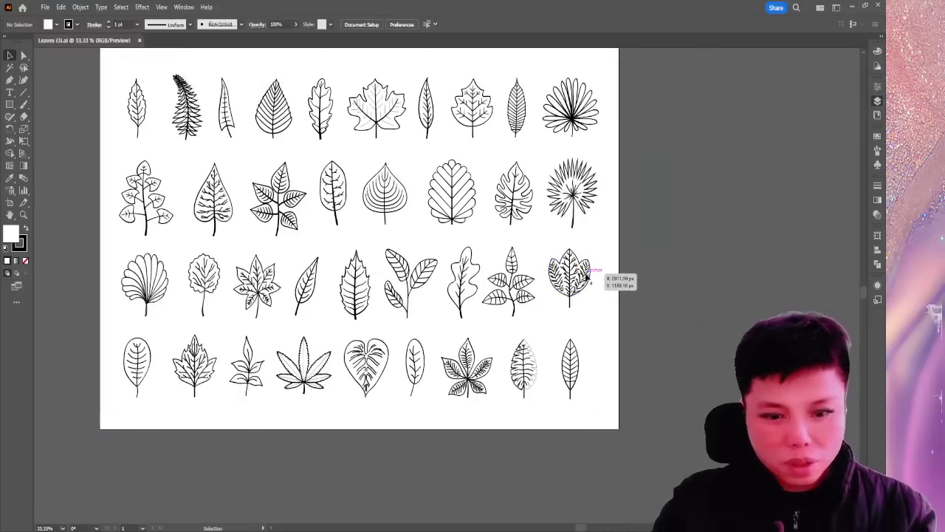
Isolate the jagged leaf second from the end of the bottom row and set the stroke of its left outline half to 0 pt.
{"action": "scroll", "coordinate": [484, 246], "scroll_direction": "up", "scroll_amount": 5}
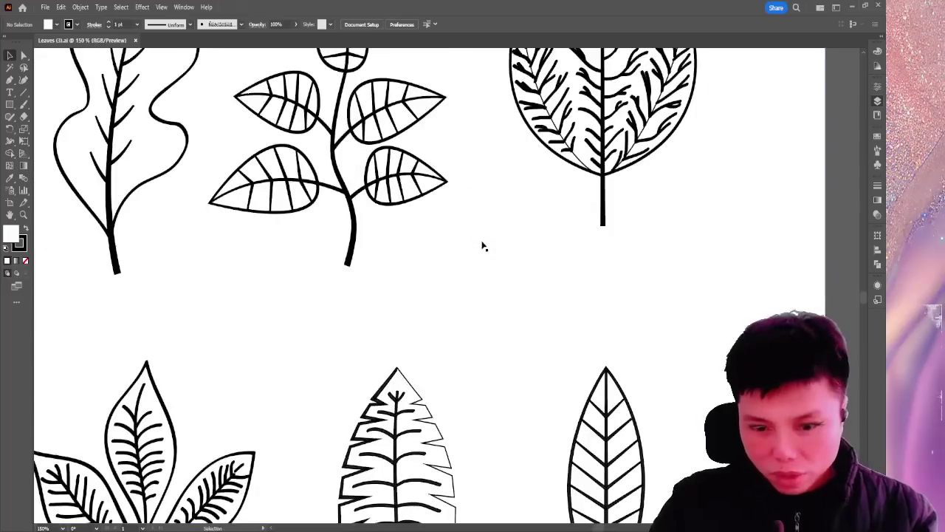
{"action": "left_click_drag", "start_coordinate": [453, 342], "coordinate": [406, 122]}
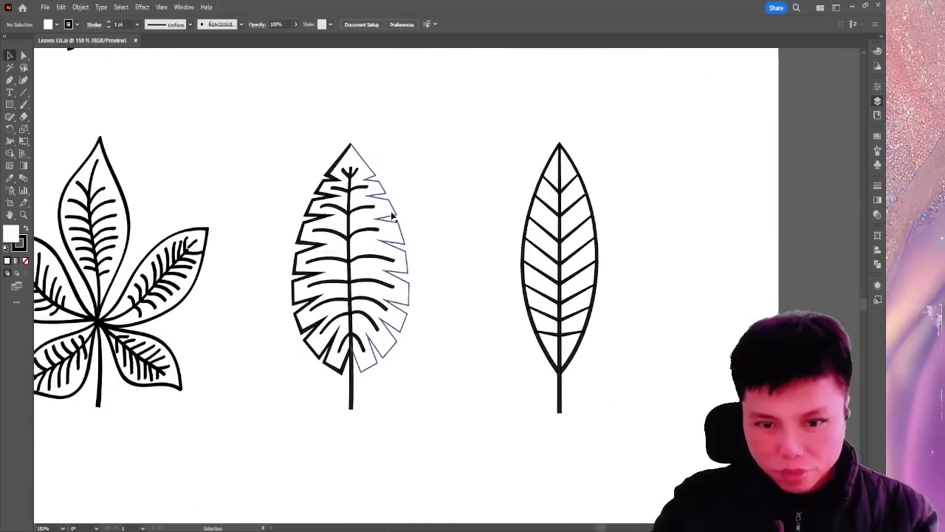
{"action": "left_click", "coordinate": [370, 217]}
{"action": "double_click", "coordinate": [314, 212]}
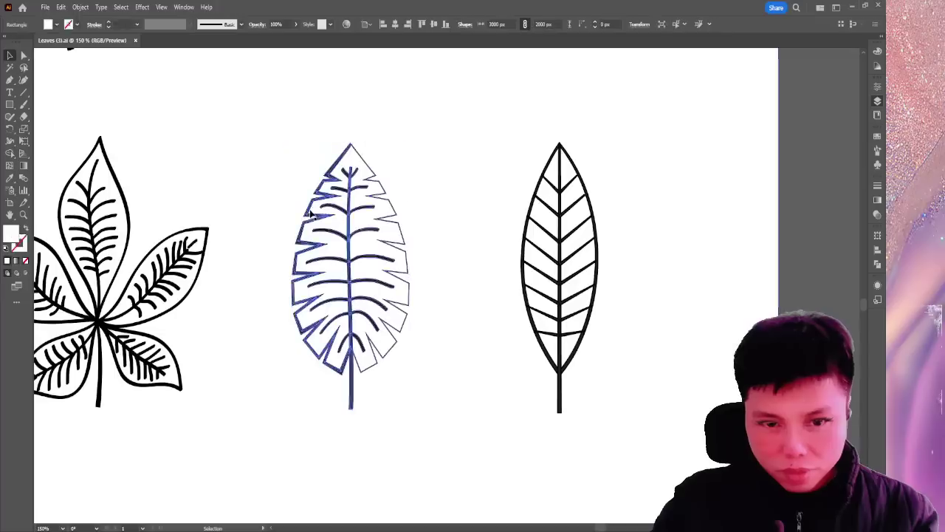
{"action": "left_click", "coordinate": [314, 211]}
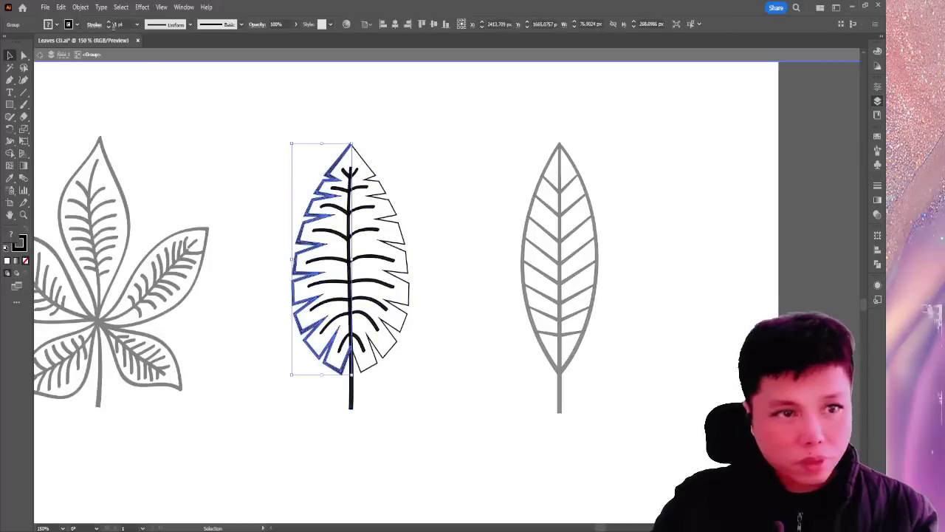
{"action": "left_click", "coordinate": [109, 27]}
{"action": "left_click", "coordinate": [229, 111]}
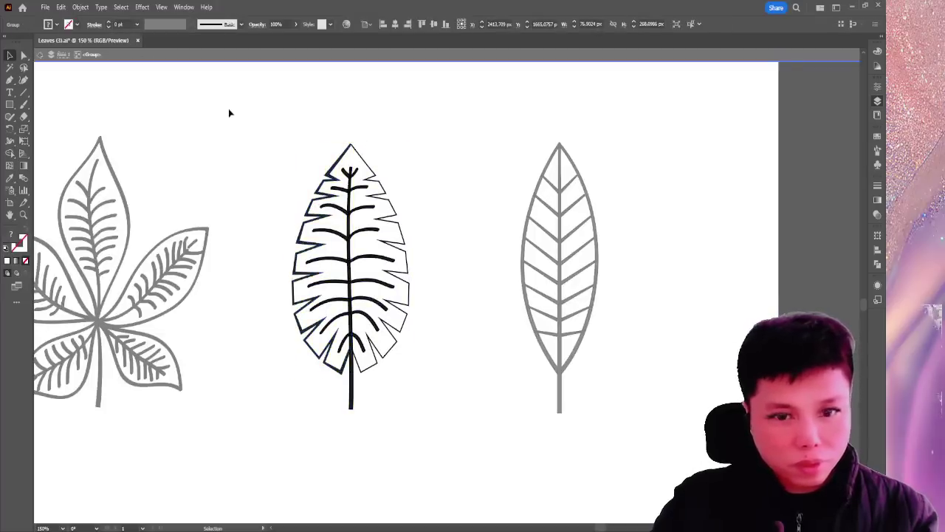
Set the stroke of the jagged leaf's right outline half to 2 pt and leave the isolated group.
{"action": "left_click", "coordinate": [385, 191]}
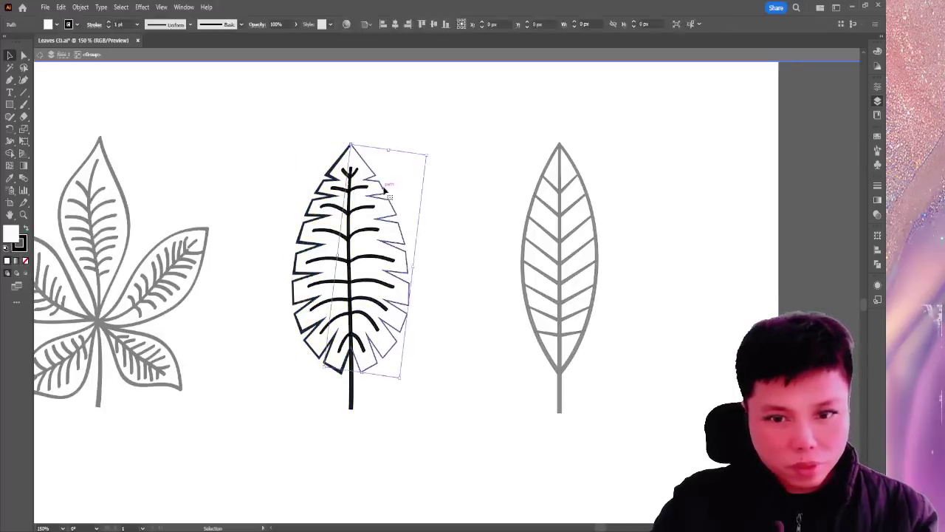
{"action": "left_click", "coordinate": [111, 28]}
{"action": "left_click", "coordinate": [239, 120]}
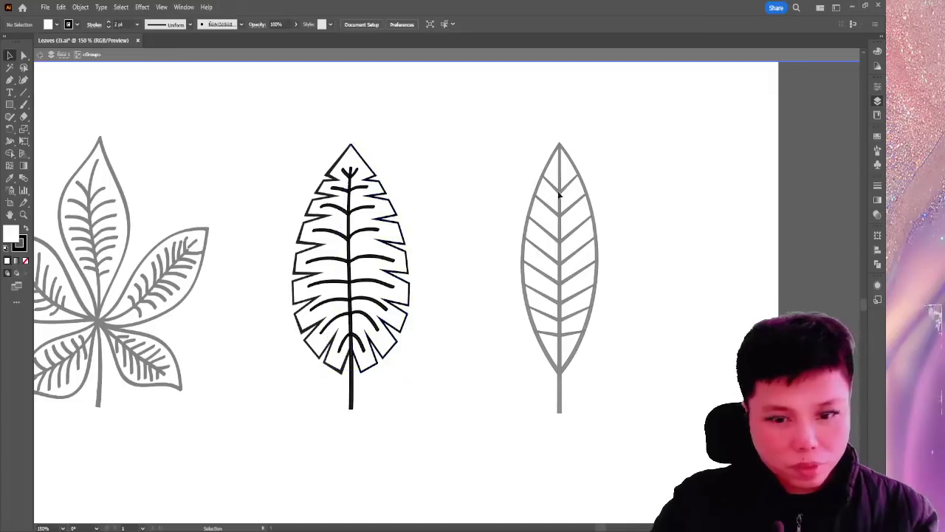
{"action": "double_click", "coordinate": [461, 177]}
{"action": "left_click", "coordinate": [461, 176]}
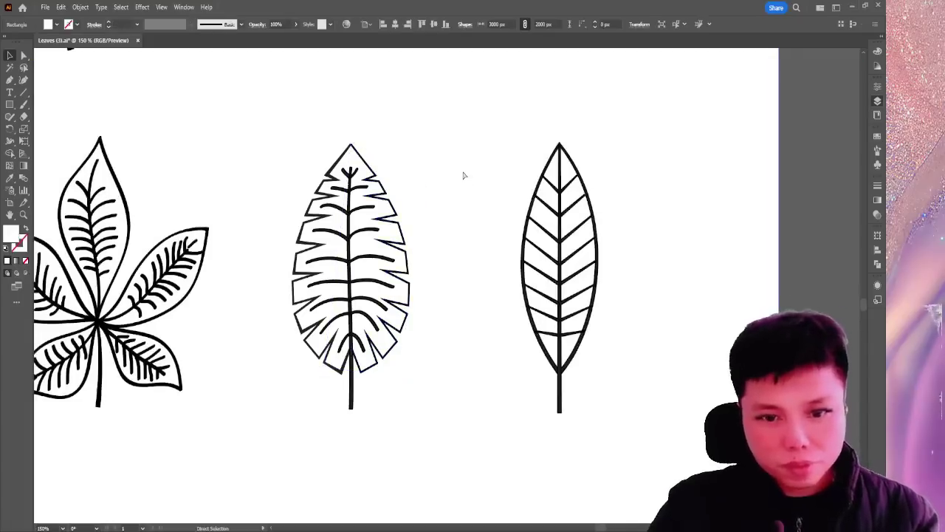
Compare the jagged leaf's line thickness with the other leaves on the sheet.
{"action": "key", "text": "ctrl+equal"}
{"action": "key", "text": "ctrl+equal"}
{"action": "key", "text": "v"}
{"action": "key", "text": "ctrl+1"}
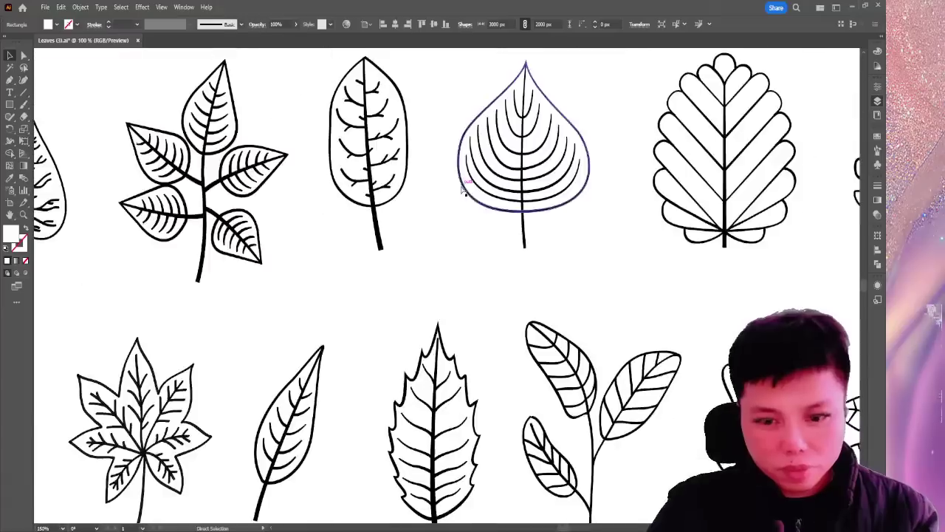
{"action": "left_click_drag", "start_coordinate": [305, 272], "coordinate": [255, 96]}
{"action": "left_click_drag", "start_coordinate": [396, 285], "coordinate": [429, 301]}
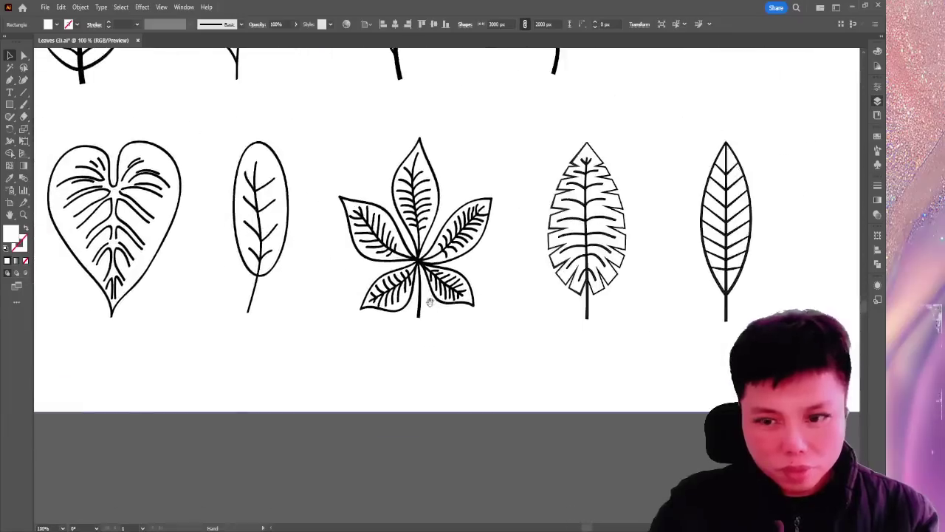
{"action": "left_click_drag", "start_coordinate": [388, 193], "coordinate": [187, 194]}
Isolate the jagged leaf, select all of its parts and try lowering their stroke to 0 pt.
{"action": "left_click", "coordinate": [421, 226]}
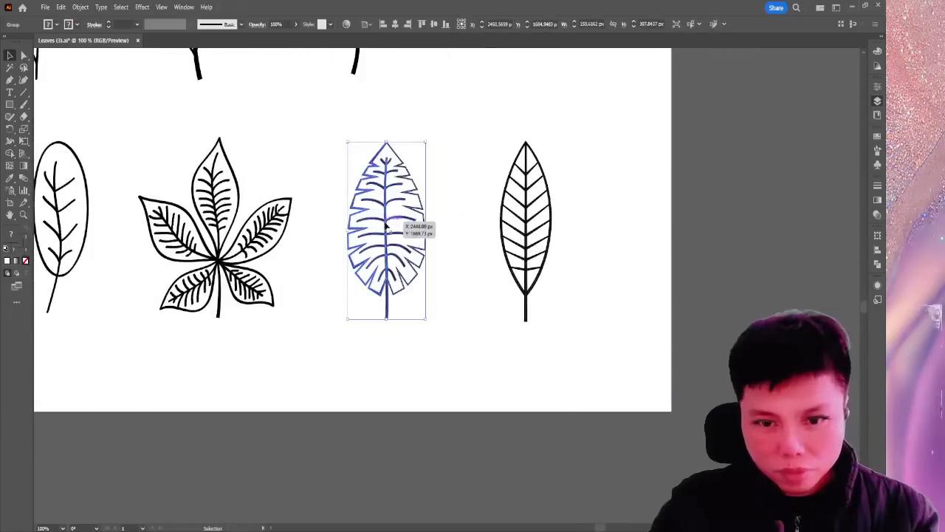
{"action": "double_click", "coordinate": [390, 227]}
{"action": "key", "text": "a"}
{"action": "left_click", "coordinate": [387, 223]}
{"action": "scroll", "coordinate": [443, 207], "scroll_direction": "up", "scroll_amount": 2}
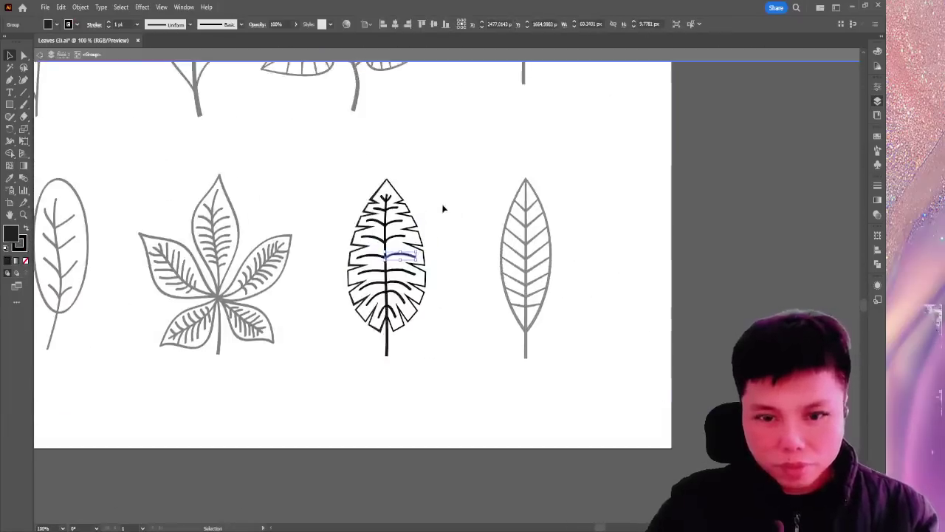
{"action": "key", "text": "ctrl+plus"}
{"action": "key", "text": "v"}
{"action": "left_click_drag", "start_coordinate": [328, 116], "coordinate": [502, 491]}
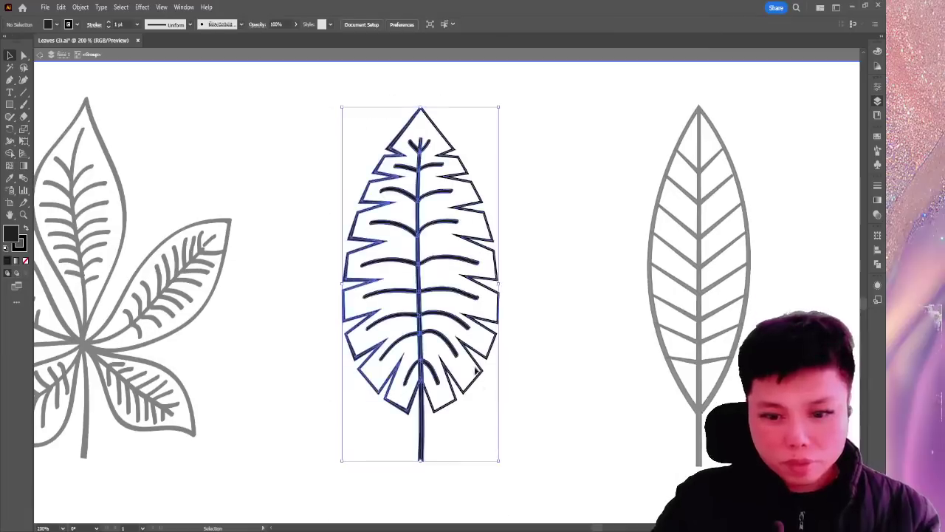
{"action": "left_click", "coordinate": [109, 27]}
{"action": "left_click", "coordinate": [109, 25]}
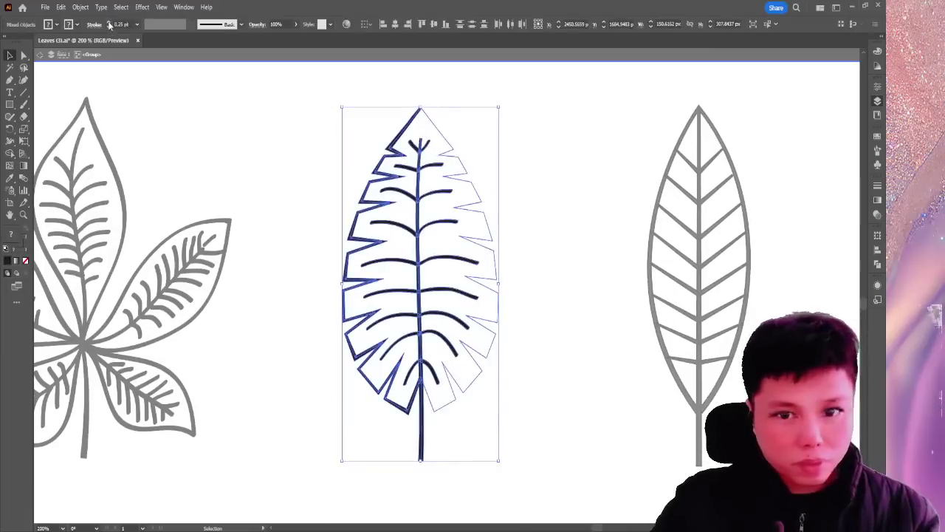
{"action": "double_click", "coordinate": [246, 118]}
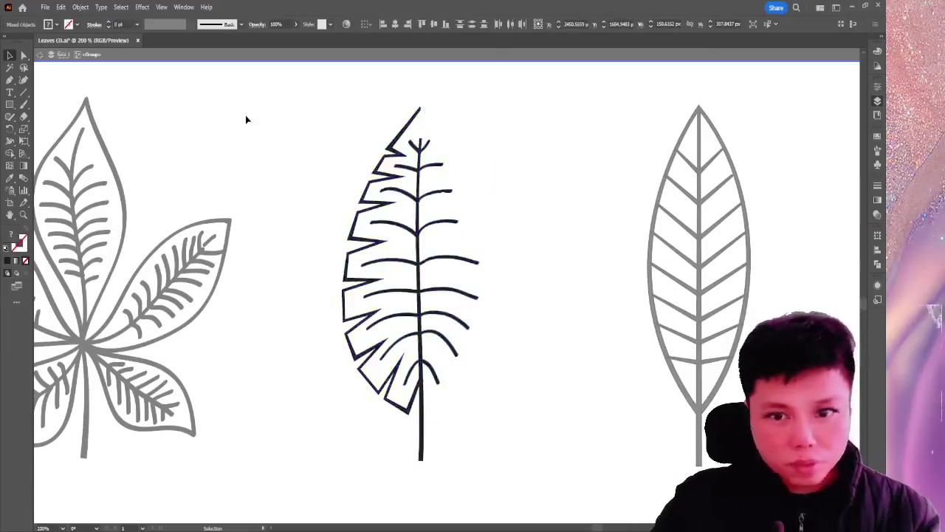
Isolate the jagged leaf again, set only its right outline half to a 2 pt stroke, and leave the group.
{"action": "left_click", "coordinate": [466, 187]}
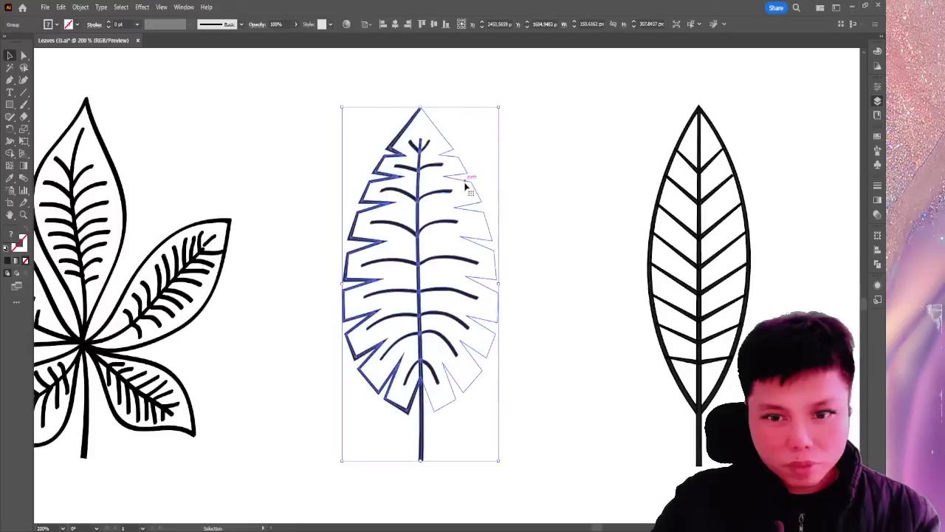
{"action": "double_click", "coordinate": [449, 193]}
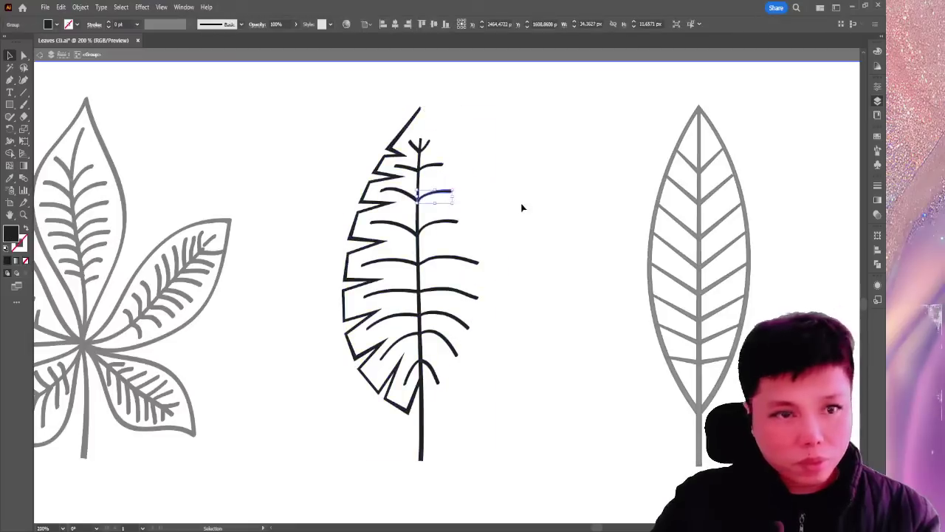
{"action": "left_click", "coordinate": [475, 200]}
{"action": "left_click", "coordinate": [473, 197]}
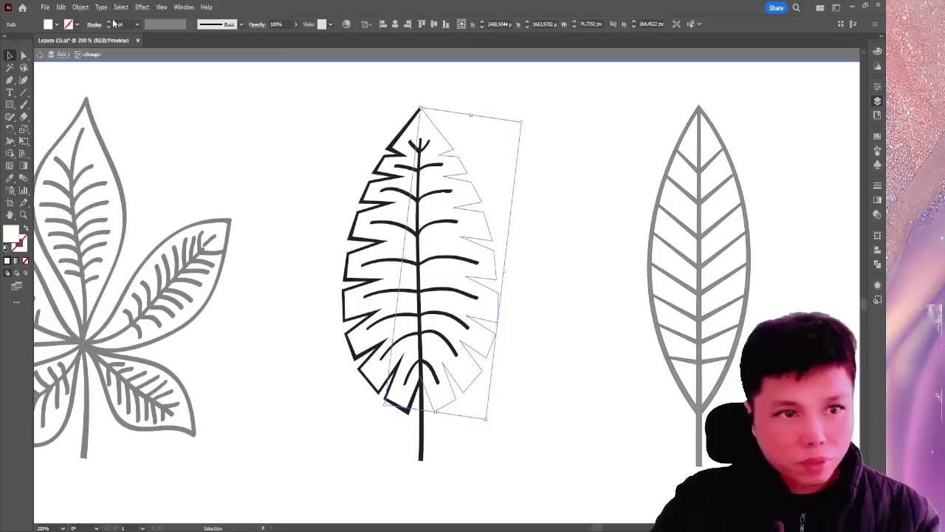
{"action": "left_click", "coordinate": [110, 24]}
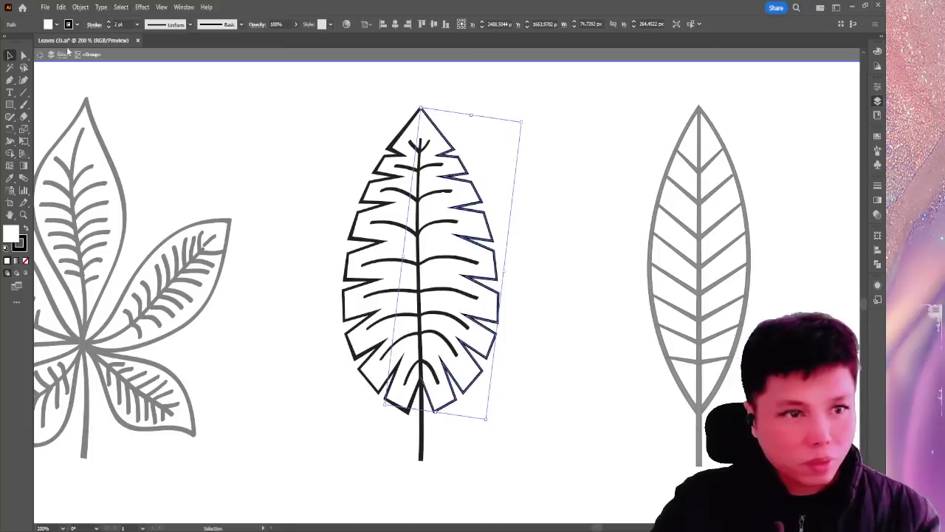
{"action": "key", "text": "Escape"}
{"action": "left_click", "coordinate": [549, 215]}
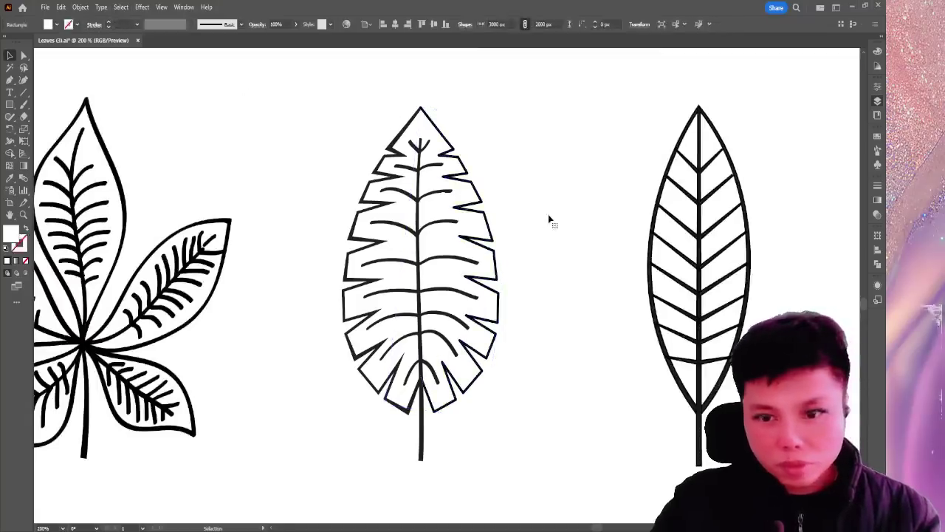
{"action": "double_click", "coordinate": [548, 216]}
{"action": "key", "text": "Escape"}
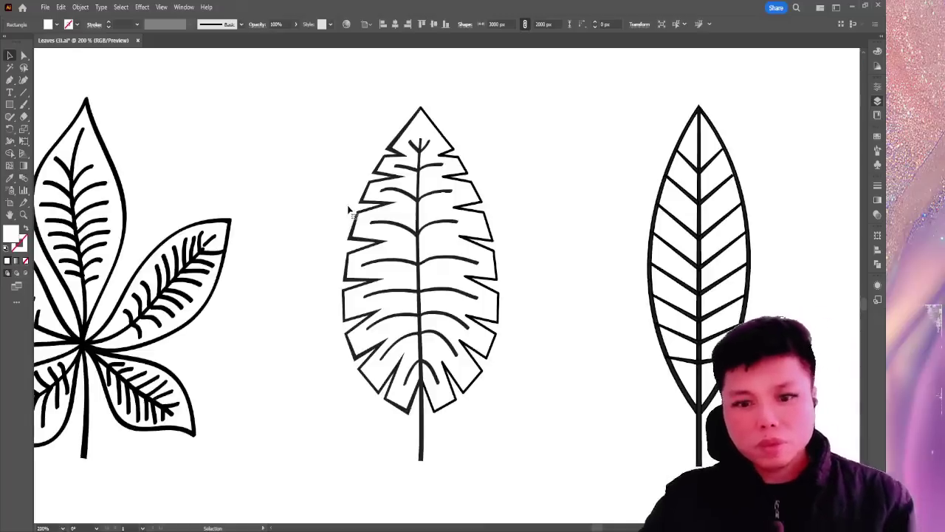
Check the jagged leaf's outline against its neighbours and look over the whole sheet of leaves.
{"action": "scroll", "coordinate": [348, 212], "scroll_direction": "down", "scroll_amount": 1}
{"action": "scroll", "coordinate": [348, 210], "scroll_direction": "up", "scroll_amount": 1}
{"action": "scroll", "coordinate": [348, 210], "scroll_direction": "down", "scroll_amount": 2}
{"action": "scroll", "coordinate": [445, 280], "scroll_direction": "down", "scroll_amount": 5}
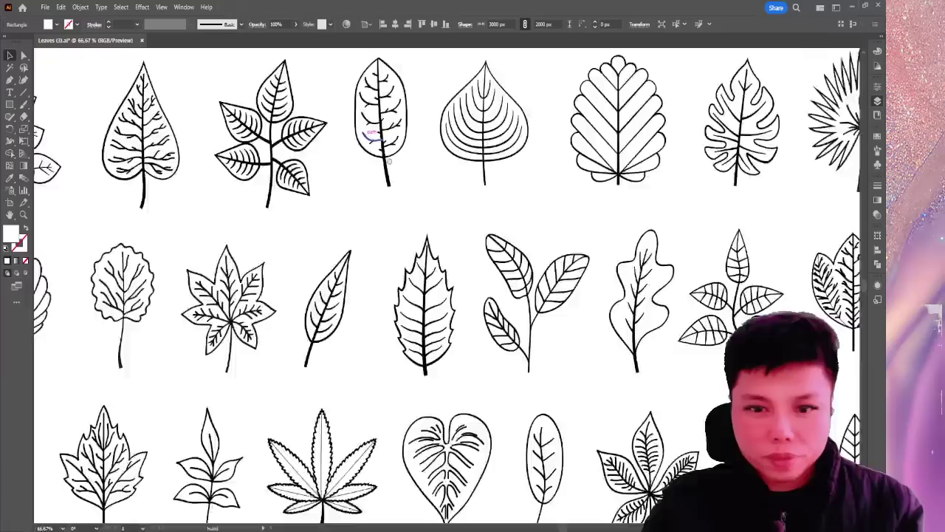
{"action": "scroll", "coordinate": [534, 345], "scroll_direction": "right", "scroll_amount": 3}
{"action": "left_click", "coordinate": [430, 242]}
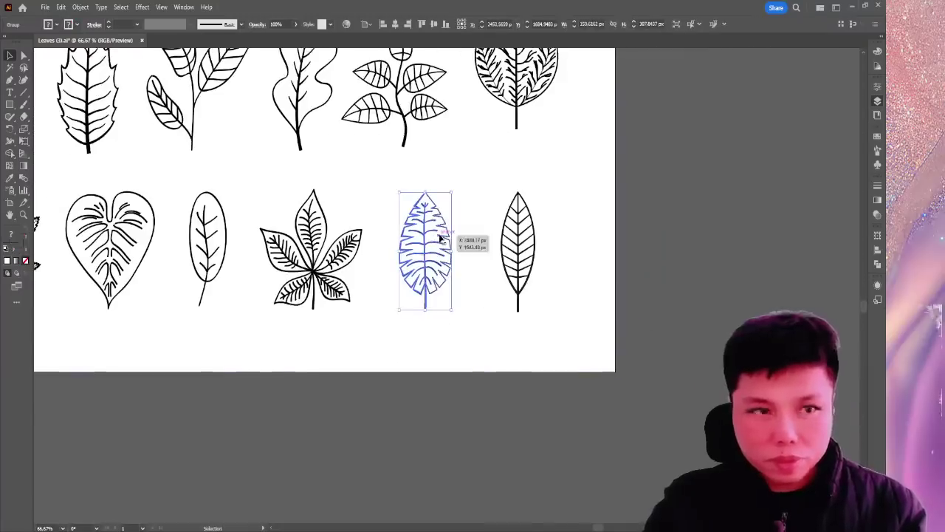
{"action": "double_click", "coordinate": [447, 237]}
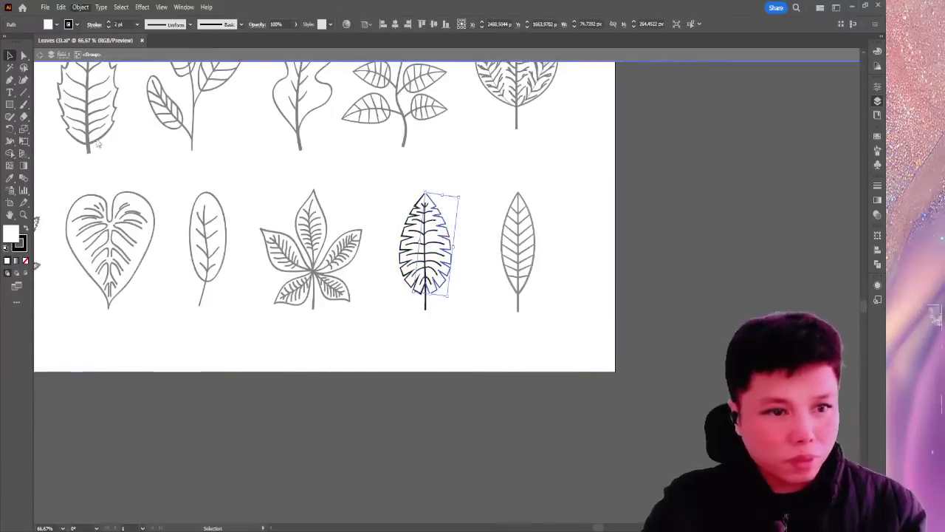
{"action": "key", "text": "a"}
{"action": "double_click", "coordinate": [476, 396]}
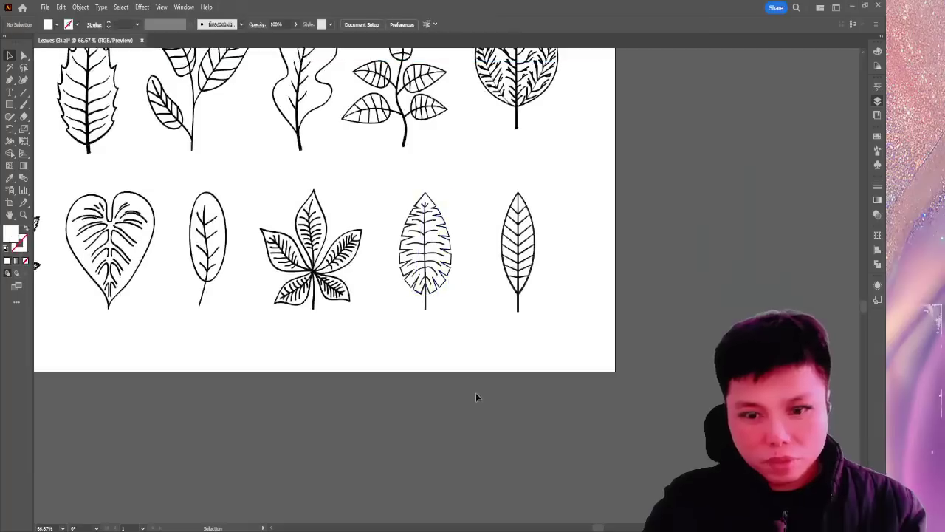
{"action": "key", "text": "ctrl+minus"}
{"action": "key", "text": "ctrl+minus"}
{"action": "key", "text": "ctrl+minus"}
{"action": "key", "text": "ctrl+minus"}
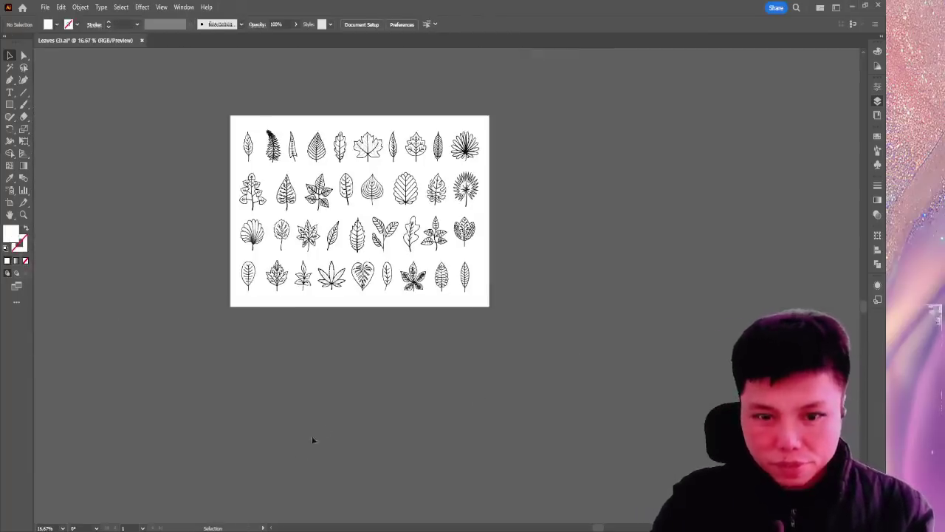
{"action": "key", "text": "ctrl+plus"}
{"action": "scroll", "coordinate": [123, 141], "scroll_direction": "up", "scroll_amount": 2}
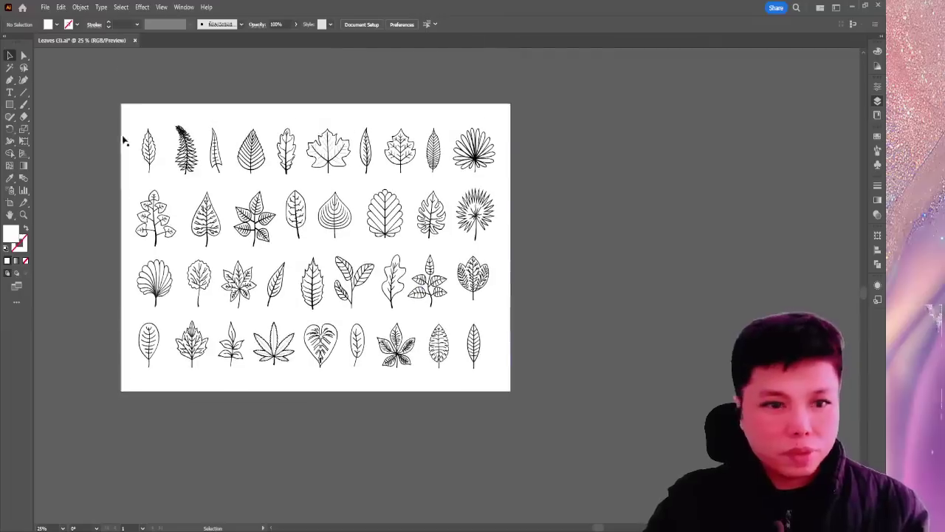
Lock the 3000 × 2000 px white background rectangle behind the leaves.
{"action": "left_click", "coordinate": [505, 112]}
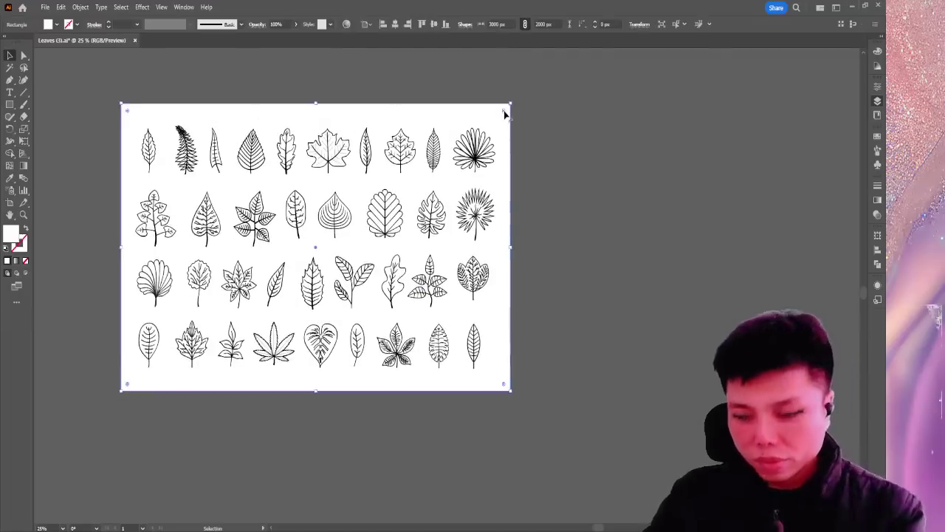
{"action": "key", "text": "ctrl+shift+a"}
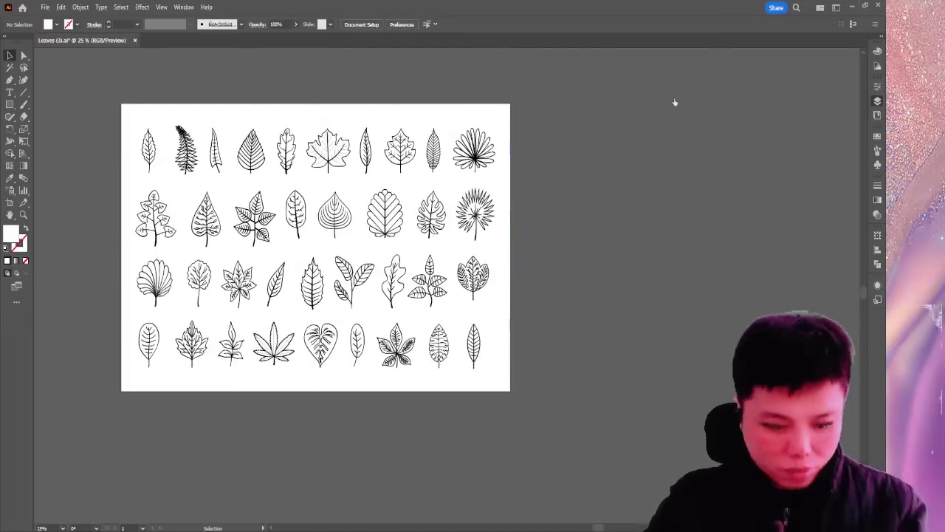
{"action": "key", "text": "ctrl+shift+d"}
{"action": "key", "text": "ctrl+shift+d"}
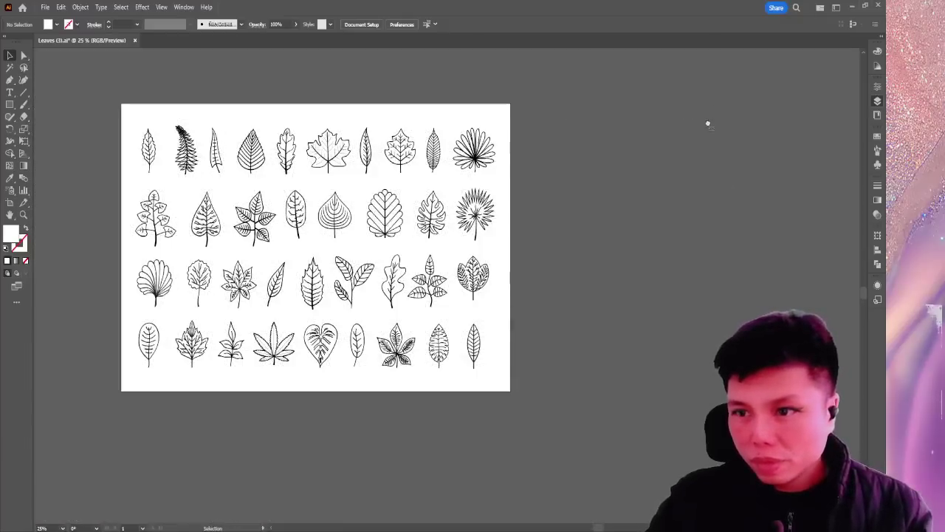
Draw a rectangular frame with white fill and a 2 pt black stroke around the first leaf of the top row.
{"action": "left_click", "coordinate": [10, 105]}
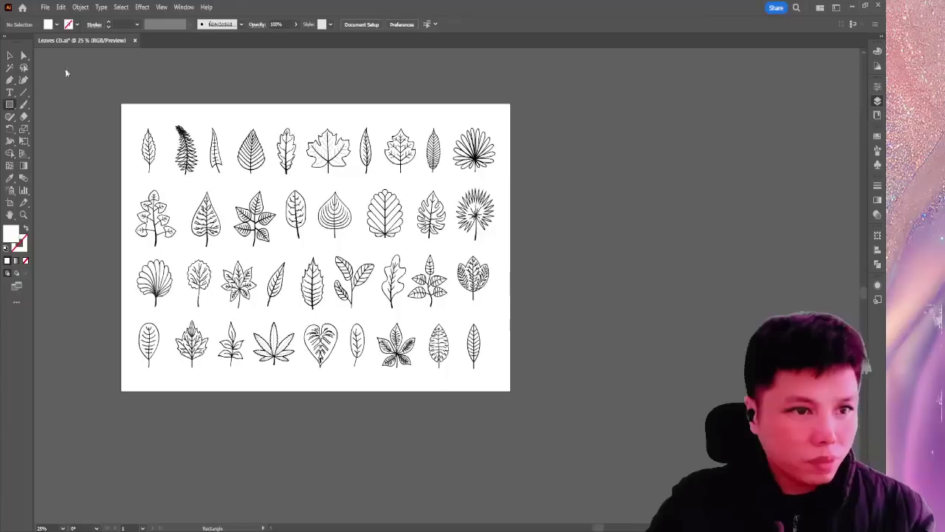
{"action": "key", "text": "d"}
{"action": "left_click", "coordinate": [109, 25]}
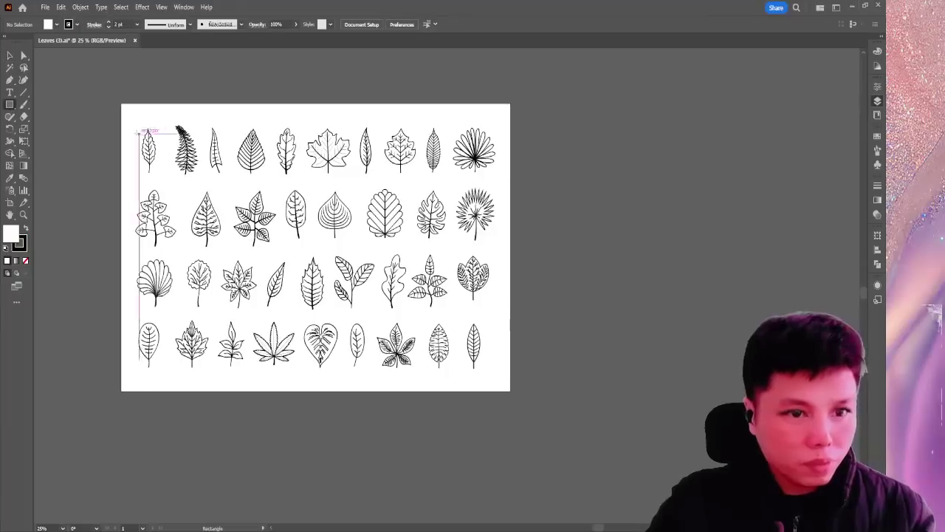
{"action": "mouse_move", "coordinate": [137, 126]}
{"action": "left_mouse_down"}
{"action": "mouse_move", "coordinate": [162, 177]}
{"action": "mouse_move", "coordinate": [135, 153]}
{"action": "mouse_move", "coordinate": [245, 182]}
{"action": "left_mouse_up"}
{"action": "key", "text": "v"}
{"action": "left_click", "coordinate": [92, 70]}
{"action": "key", "text": "ctrl+equal"}
Copy the frame onto the second through sixth leaves of the top row, widening the sixth frame to about 387 px.
{"action": "left_click_drag", "start_coordinate": [185, 176], "coordinate": [234, 177]}
{"action": "left_click_drag", "start_coordinate": [211, 105], "coordinate": [279, 121]}
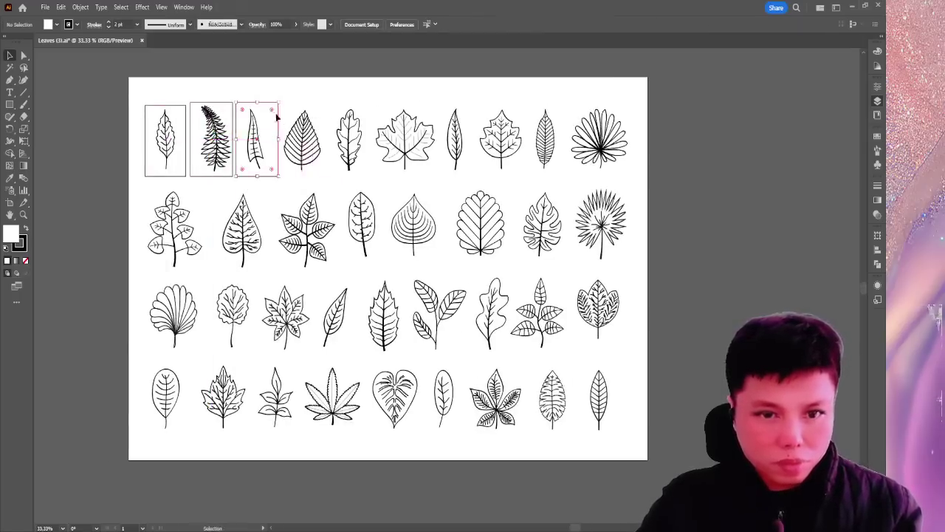
{"action": "key", "text": "ctrl+d"}
{"action": "key", "text": "ctrl+d"}
{"action": "key", "text": "ctrl+d"}
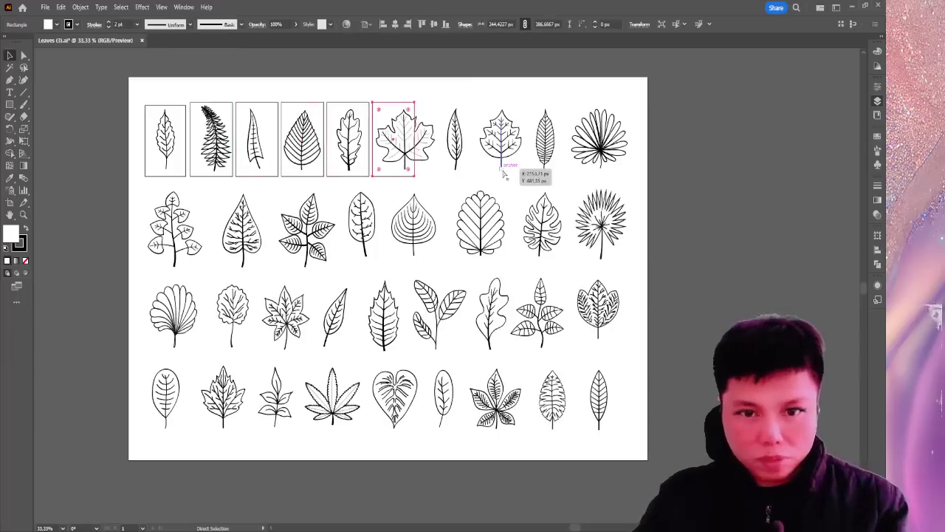
{"action": "left_click_drag", "start_coordinate": [411, 141], "coordinate": [439, 146]}
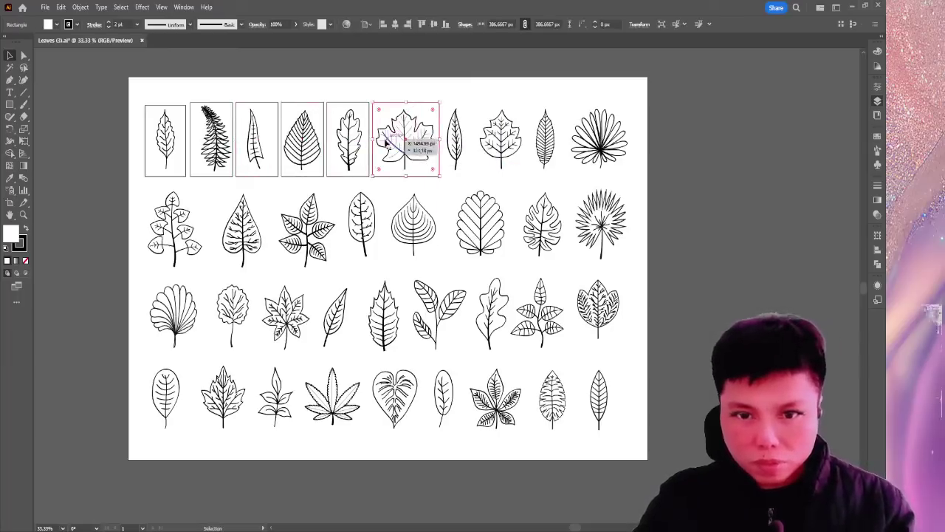
Copy a narrow frame onto the seventh and eighth leaves of the top row, widening the eighth to about 278 px.
{"action": "left_click_drag", "start_coordinate": [362, 181], "coordinate": [469, 181]}
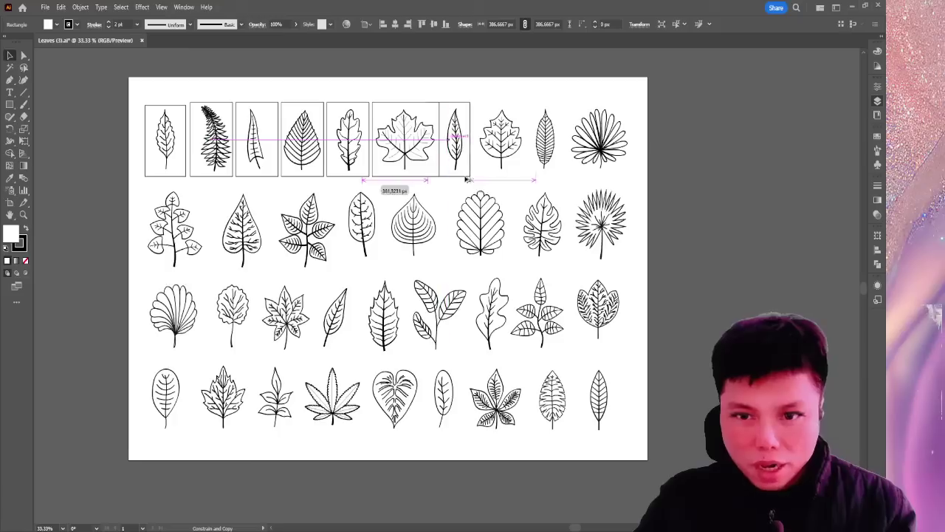
{"action": "left_click_drag", "start_coordinate": [354, 179], "coordinate": [506, 186]}
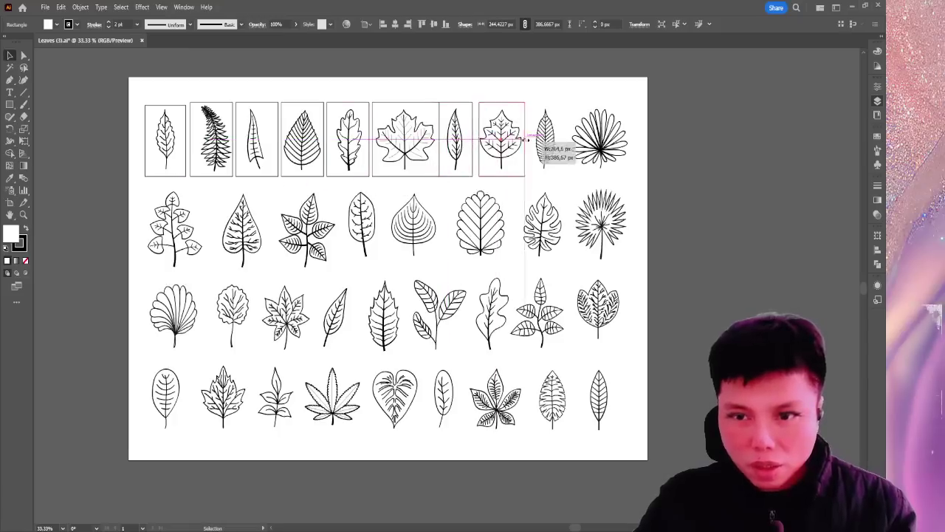
{"action": "left_click_drag", "start_coordinate": [521, 139], "coordinate": [477, 139]}
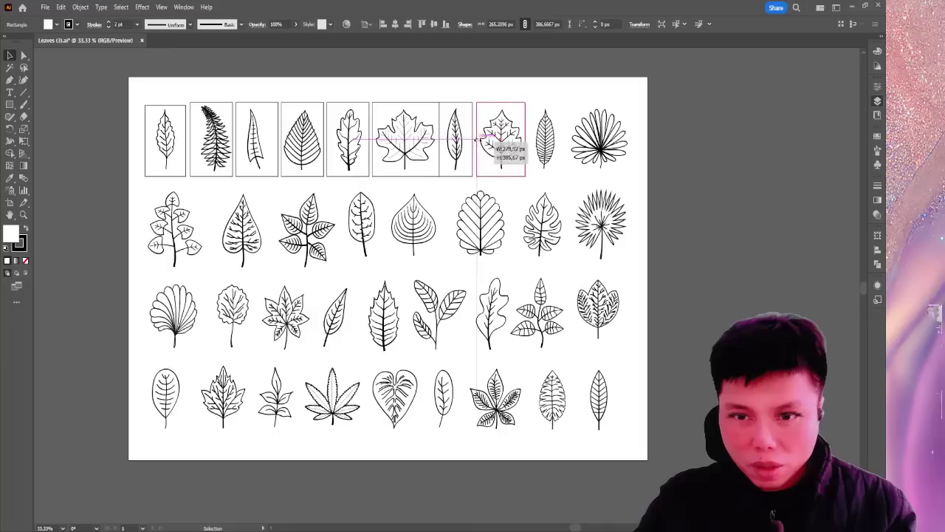
Frame the last two leaves of the top row with copies of the narrow frame and the wide maple leaf frame.
{"action": "left_click_drag", "start_coordinate": [459, 179], "coordinate": [562, 173]}
{"action": "left_click", "coordinate": [460, 184]}
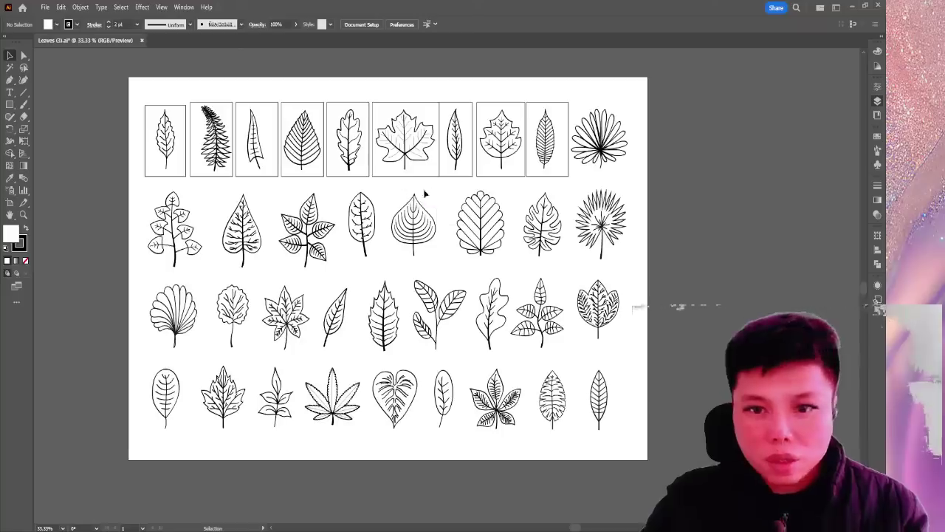
{"action": "left_click_drag", "start_coordinate": [422, 184], "coordinate": [619, 182]}
{"action": "scroll", "coordinate": [443, 185], "scroll_direction": "down", "scroll_amount": 1}
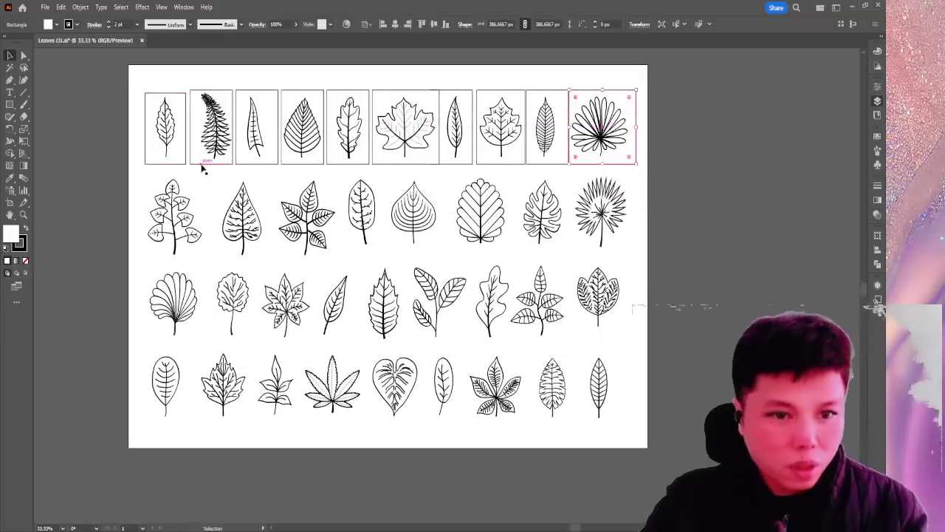
Frame the first leaf of the second row with a copied rectangle about 354 px wide, lengthened to about 435 px.
{"action": "left_click_drag", "start_coordinate": [204, 162], "coordinate": [206, 214]}
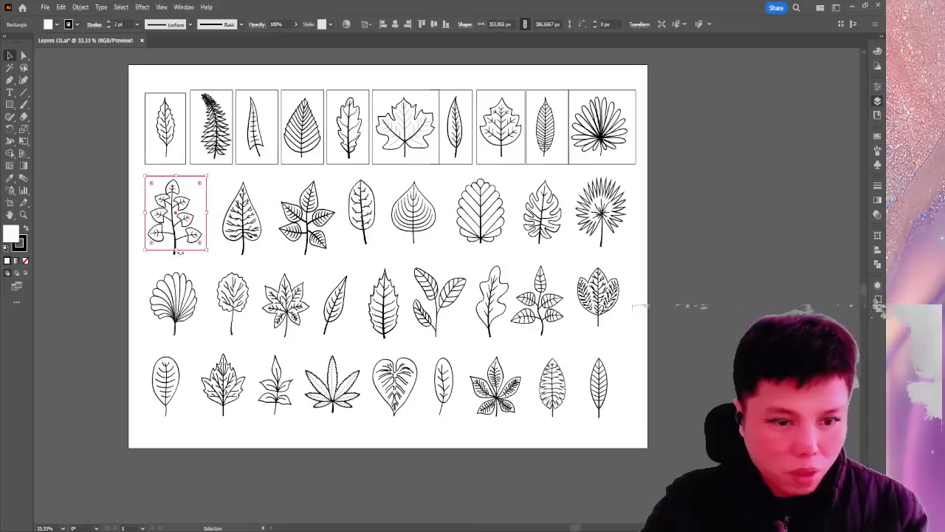
{"action": "left_click_drag", "start_coordinate": [175, 250], "coordinate": [175, 259]}
{"action": "left_click", "coordinate": [221, 215]}
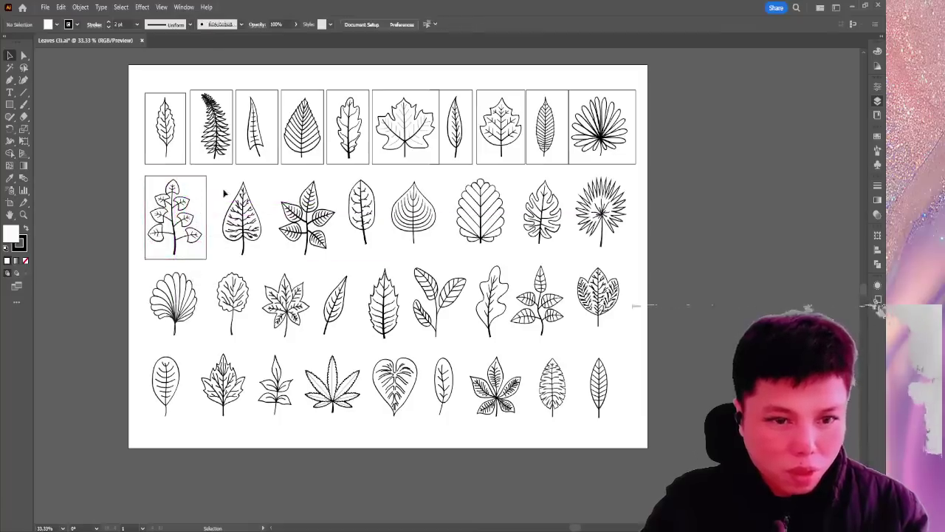
Copy frames onto the remaining seven leaves of the second row, using a narrower one for the fourth leaf.
{"action": "left_click_drag", "start_coordinate": [208, 196], "coordinate": [276, 200]}
{"action": "left_click_drag", "start_coordinate": [273, 199], "coordinate": [380, 246]}
{"action": "left_click", "coordinate": [446, 186]}
{"action": "scroll", "coordinate": [369, 190], "scroll_direction": "right", "scroll_amount": 3}
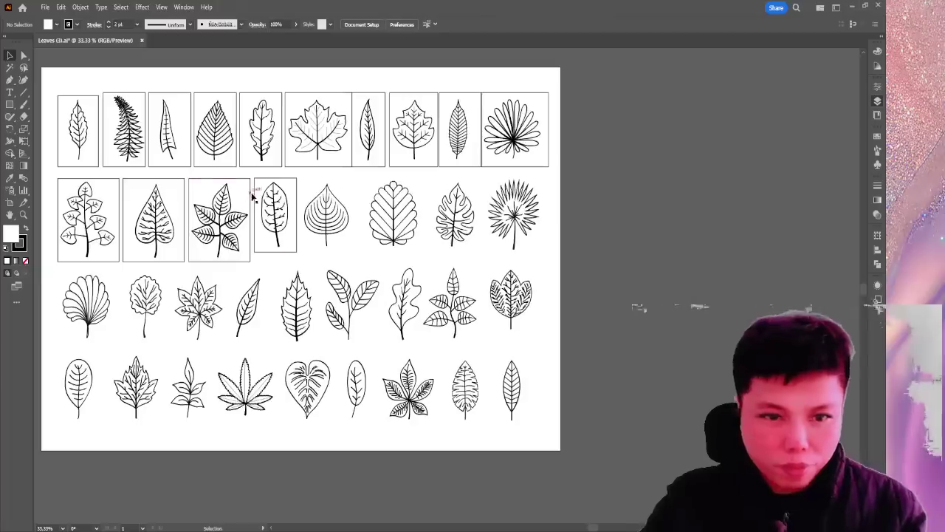
{"action": "left_click_drag", "start_coordinate": [297, 195], "coordinate": [547, 195]}
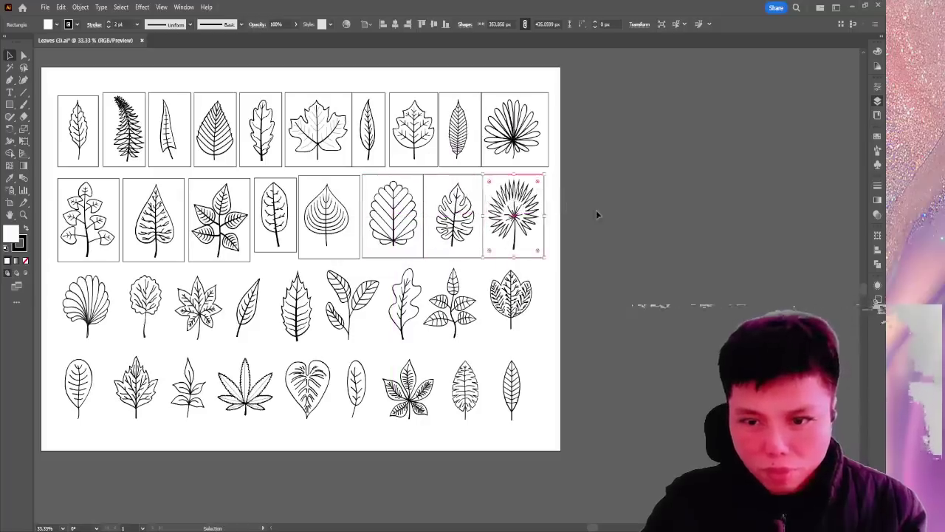
Copy a frame onto the first two leaves of the third row, narrowing the second frame to about 288 px.
{"action": "scroll", "coordinate": [599, 212], "scroll_direction": "down", "scroll_amount": 3}
{"action": "scroll", "coordinate": [599, 211], "scroll_direction": "left", "scroll_amount": 5}
{"action": "left_click_drag", "start_coordinate": [312, 177], "coordinate": [350, 194]}
{"action": "left_click_drag", "start_coordinate": [402, 254], "coordinate": [233, 244]}
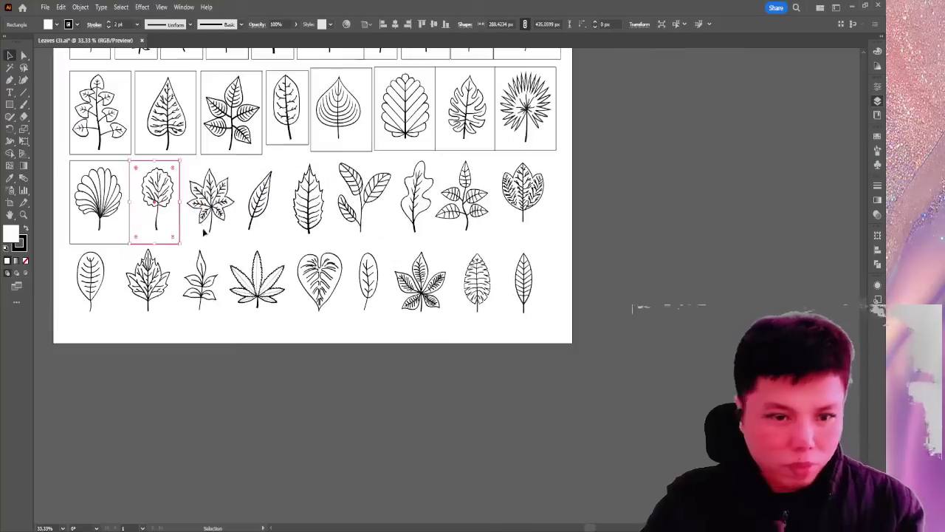
Copy frames onto the third, fourth and fifth leaves of the third row, fitting each width to its leaf.
{"action": "left_click_drag", "start_coordinate": [180, 228], "coordinate": [238, 205]}
{"action": "left_click", "coordinate": [181, 238]}
{"action": "left_click_drag", "start_coordinate": [179, 237], "coordinate": [288, 238]}
{"action": "left_click_drag", "start_coordinate": [288, 205], "coordinate": [337, 231]}
Frame the sixth leaf of the third row at about 333 by 441 px and the seventh at about 249 px wide.
{"action": "left_click_drag", "start_coordinate": [336, 201], "coordinate": [394, 203]}
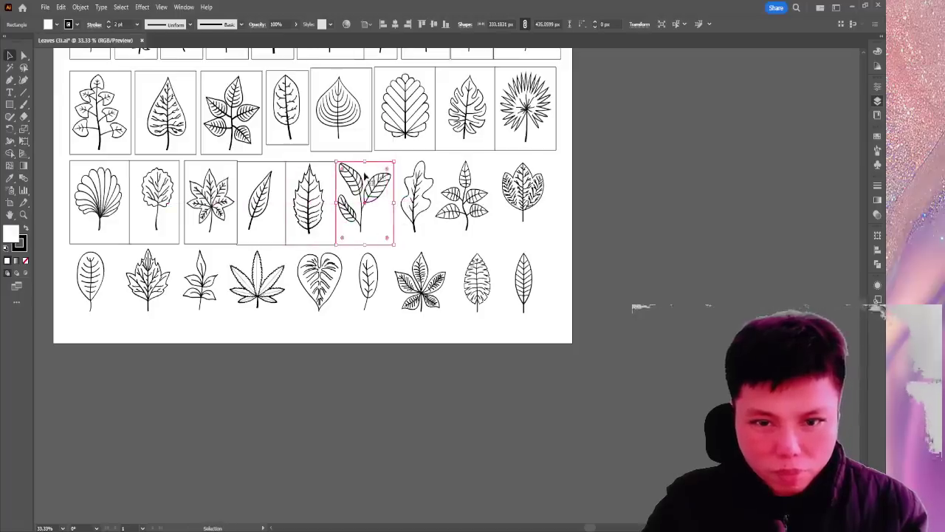
{"action": "left_click_drag", "start_coordinate": [364, 161], "coordinate": [392, 168]}
{"action": "left_click_drag", "start_coordinate": [442, 205], "coordinate": [435, 202]}
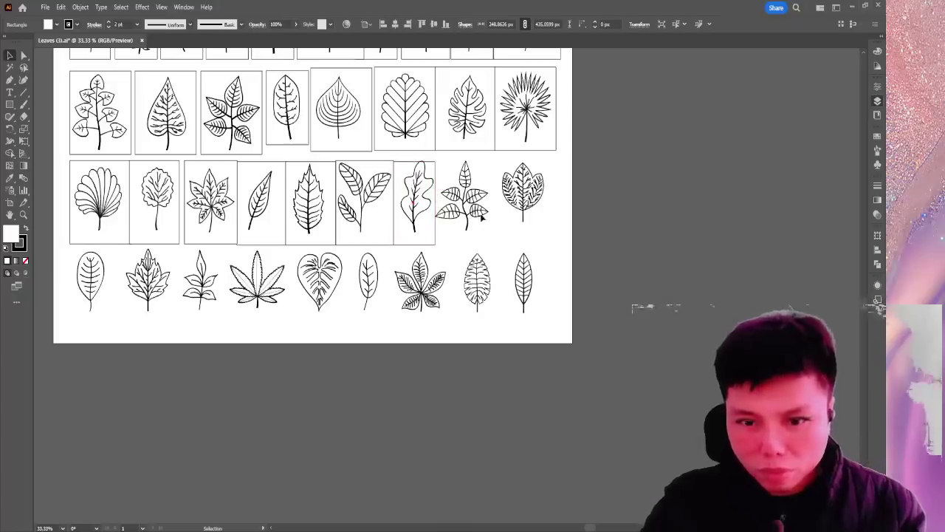
Copy the sixth leaf's wider frame onto the eighth and ninth leaves of the third row.
{"action": "left_click", "coordinate": [472, 222]}
{"action": "left_click_drag", "start_coordinate": [396, 212], "coordinate": [454, 207]}
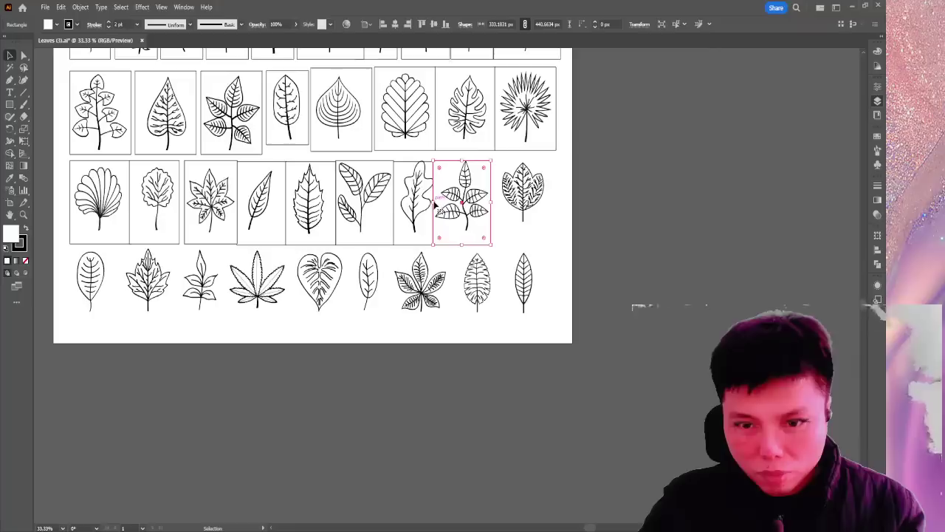
{"action": "left_click", "coordinate": [528, 223]}
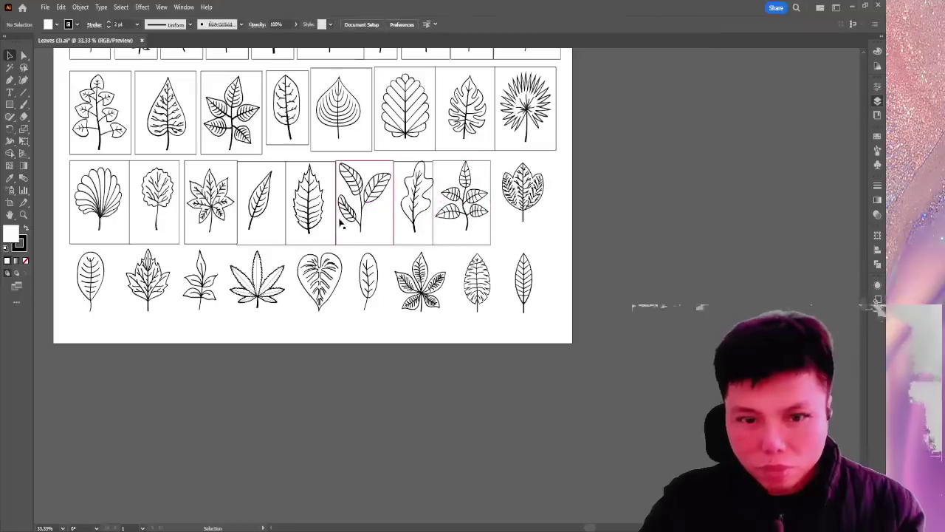
{"action": "left_click_drag", "start_coordinate": [333, 226], "coordinate": [495, 226]}
Copy frames onto the first four leaves of the bottom row, fitting their widths to the leaves.
{"action": "scroll", "coordinate": [452, 171], "scroll_direction": "left", "scroll_amount": 5}
{"action": "scroll", "coordinate": [452, 171], "scroll_direction": "down", "scroll_amount": 2}
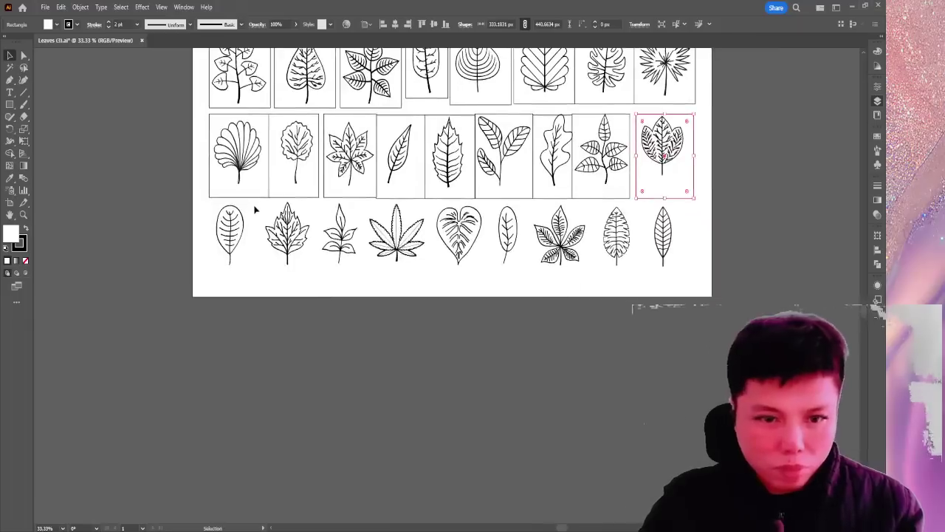
{"action": "left_click_drag", "start_coordinate": [257, 199], "coordinate": [253, 283]}
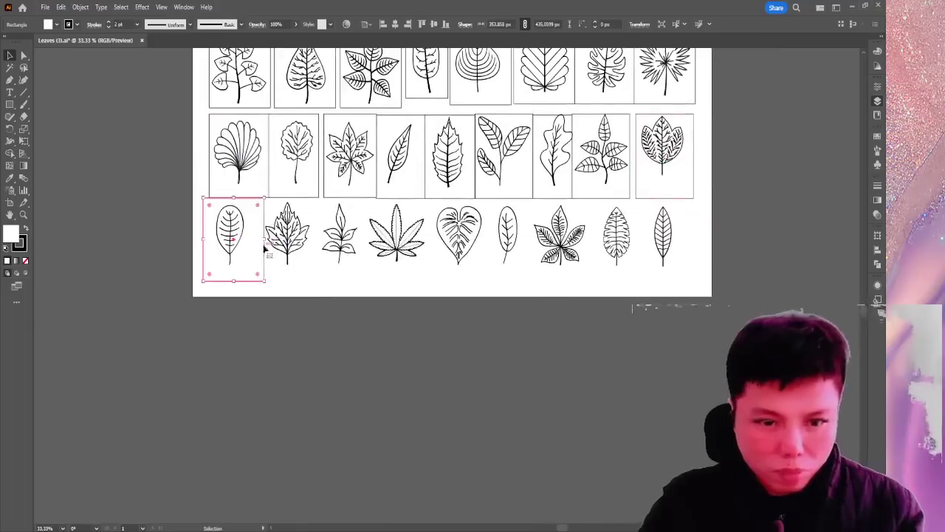
{"action": "left_click_drag", "start_coordinate": [264, 241], "coordinate": [428, 235]}
{"action": "left_click", "coordinate": [463, 302]}
Frame the last five leaves of the bottom row with copied rectangles fitted to each leaf.
{"action": "left_click_drag", "start_coordinate": [463, 303], "coordinate": [314, 324]}
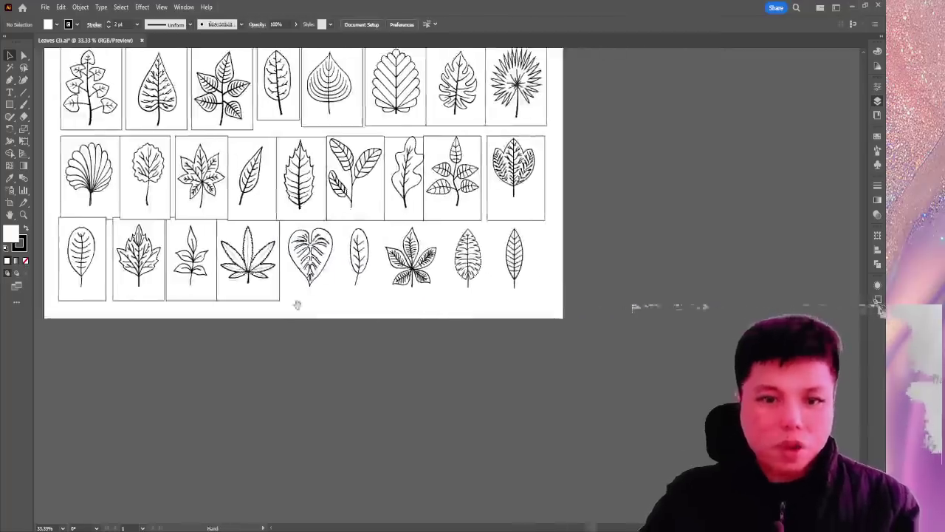
{"action": "left_click_drag", "start_coordinate": [281, 238], "coordinate": [378, 258]}
{"action": "left_click", "coordinate": [344, 279]}
{"action": "left_click", "coordinate": [367, 279]}
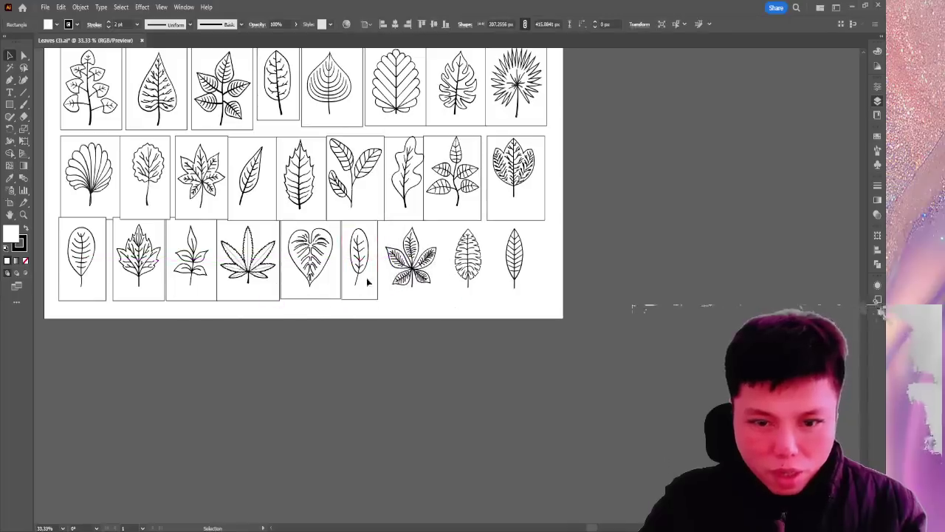
{"action": "left_click_drag", "start_coordinate": [306, 301], "coordinate": [521, 300]}
{"action": "left_click", "coordinate": [475, 323]}
{"action": "left_click", "coordinate": [559, 286]}
{"action": "key", "text": "ctrl+minus"}
{"action": "key", "text": "ctrl+minus"}
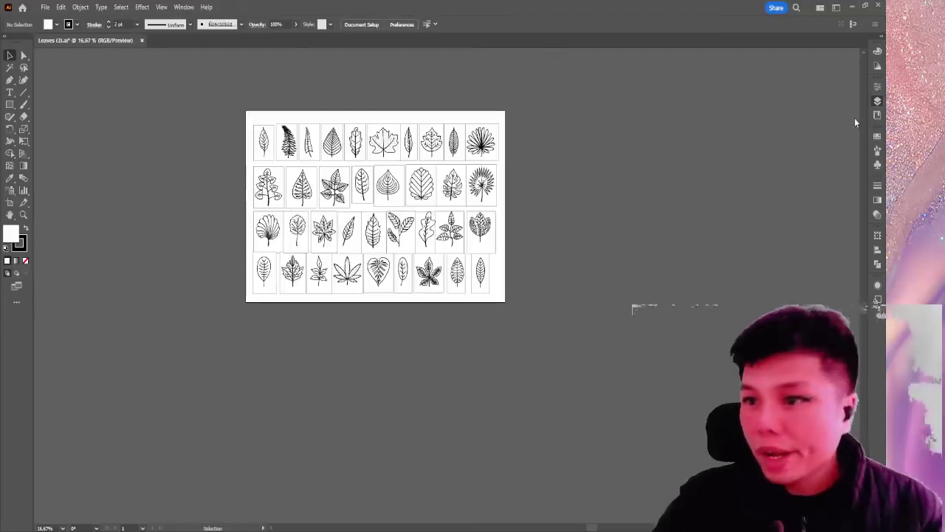
Select all the leaf frames and convert them to artboards.
{"action": "key", "text": "ctrl+a"}
{"action": "key", "text": "ctrl+alt+2"}
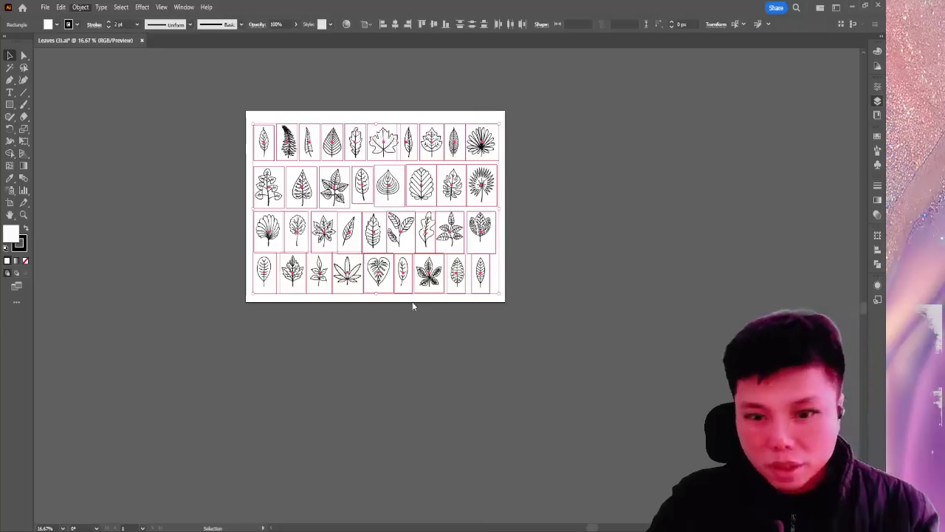
{"action": "left_click", "coordinate": [385, 300]}
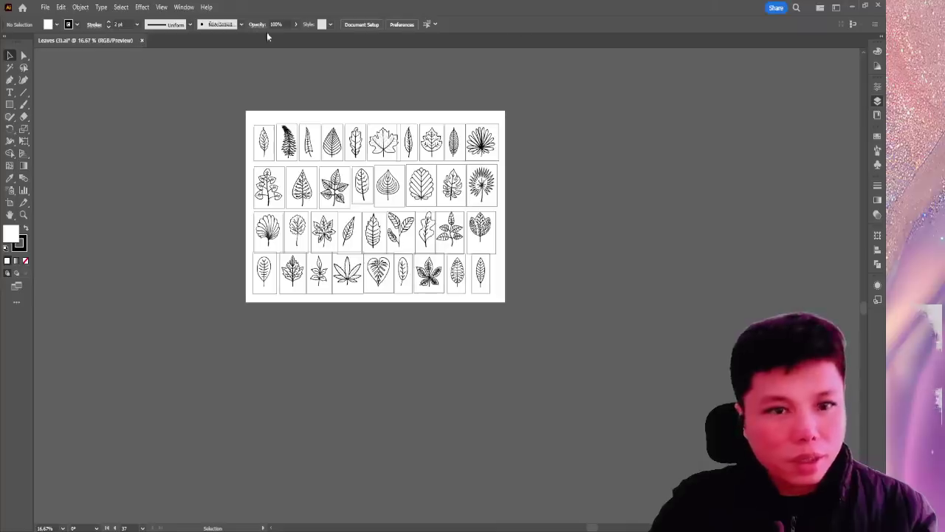
Close Leaves (3).ai, bring up Leaves 1-01.svg instead and check its leaves against the transparency grid.
{"action": "key", "text": "ctrl+w"}
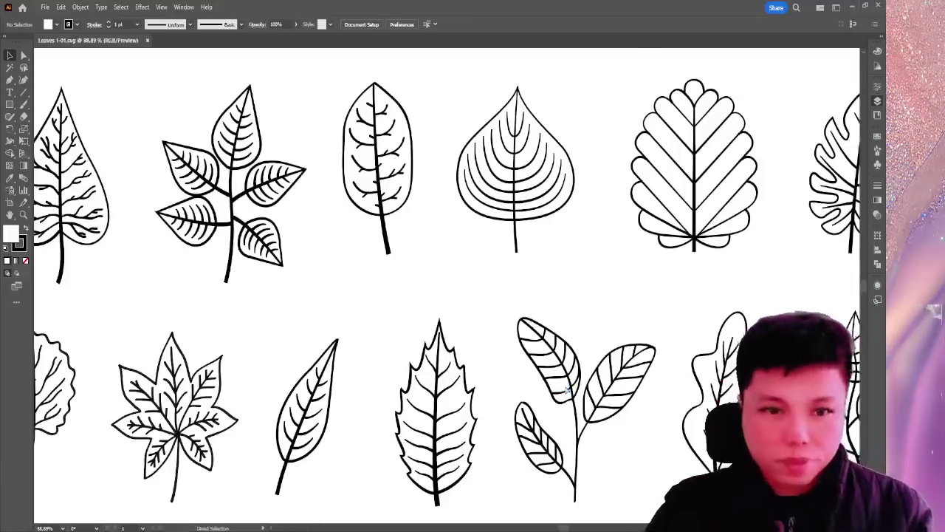
{"action": "key", "text": "ctrl+minus"}
{"action": "key", "text": "ctrl+minus"}
{"action": "key", "text": "ctrl+minus"}
{"action": "key", "text": "ctrl+minus"}
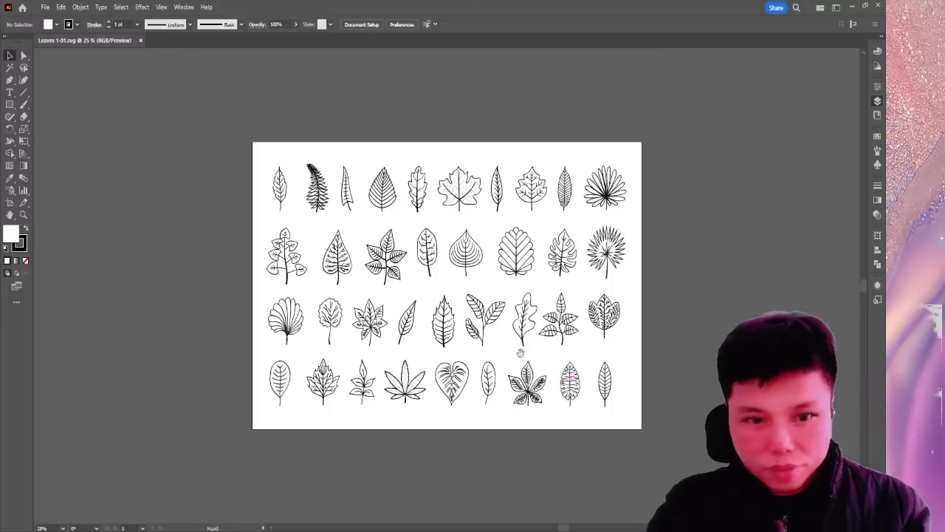
{"action": "left_click_drag", "start_coordinate": [567, 391], "coordinate": [430, 321]}
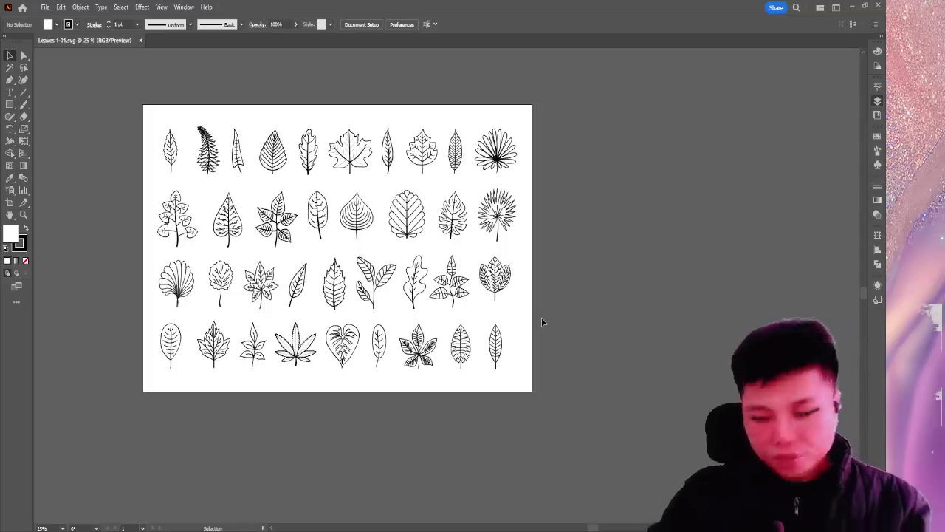
{"action": "key", "text": "shift+ctrl+d"}
{"action": "key", "text": "shift+ctrl+d"}
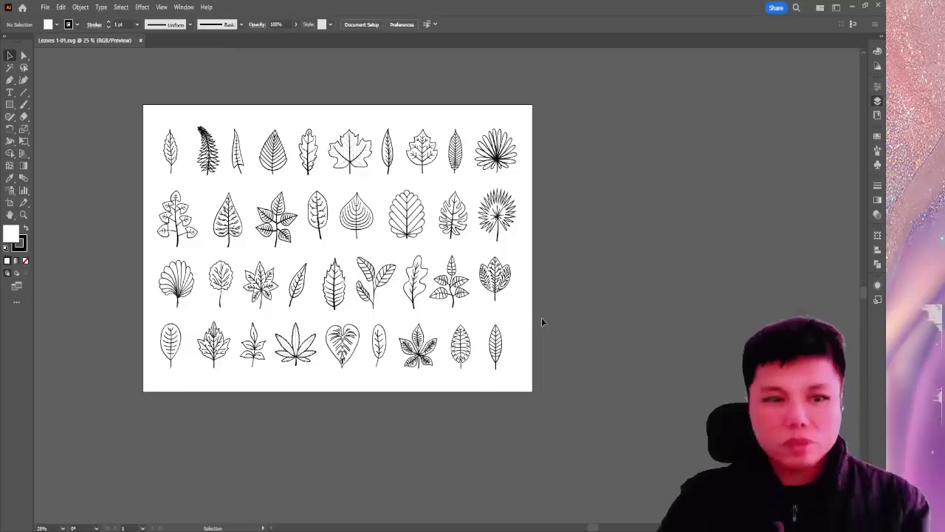
Select all the leaves and make a grouped set of solid silhouette shapes from them.
{"action": "key", "text": "ctrl+a"}
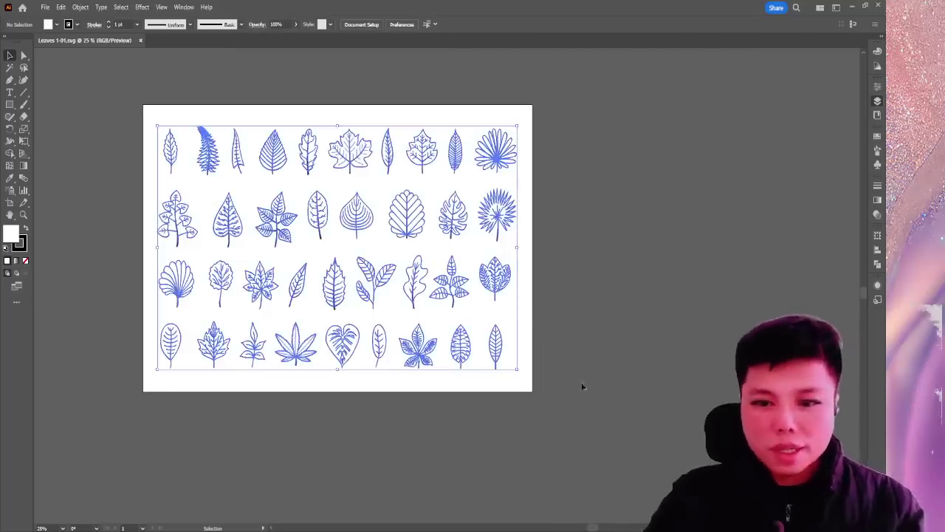
{"action": "left_click", "coordinate": [138, 99]}
{"action": "left_click_drag", "start_coordinate": [139, 99], "coordinate": [563, 420]}
{"action": "key", "text": "a"}
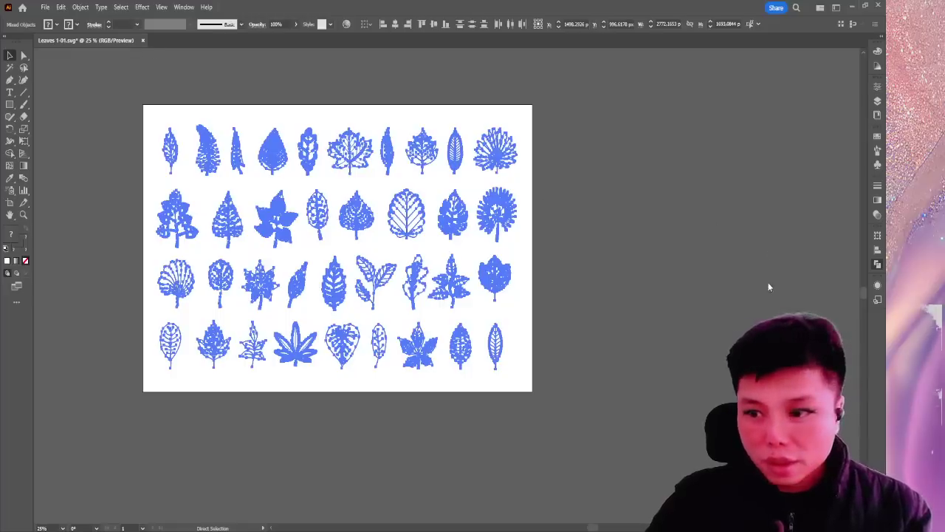
{"action": "key", "text": "v"}
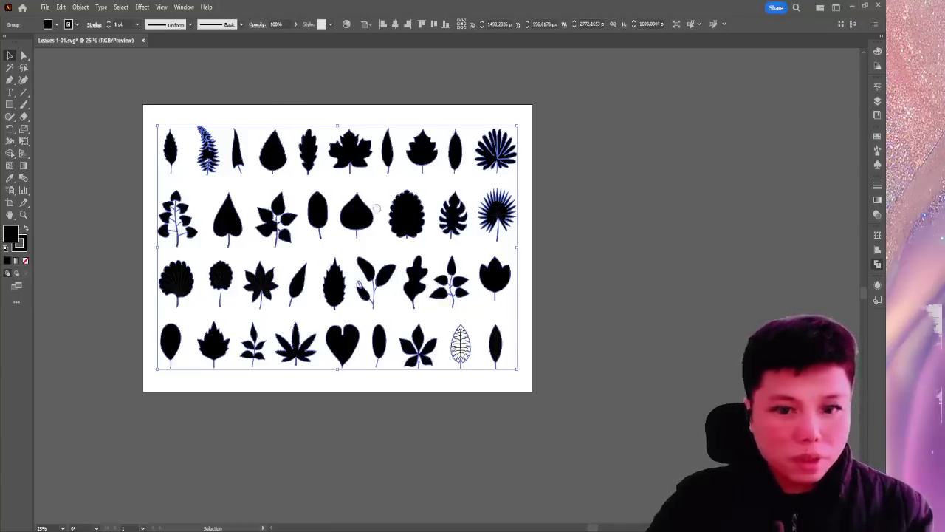
Give the leaf silhouette group a white fill and no stroke.
{"action": "key", "text": "d"}
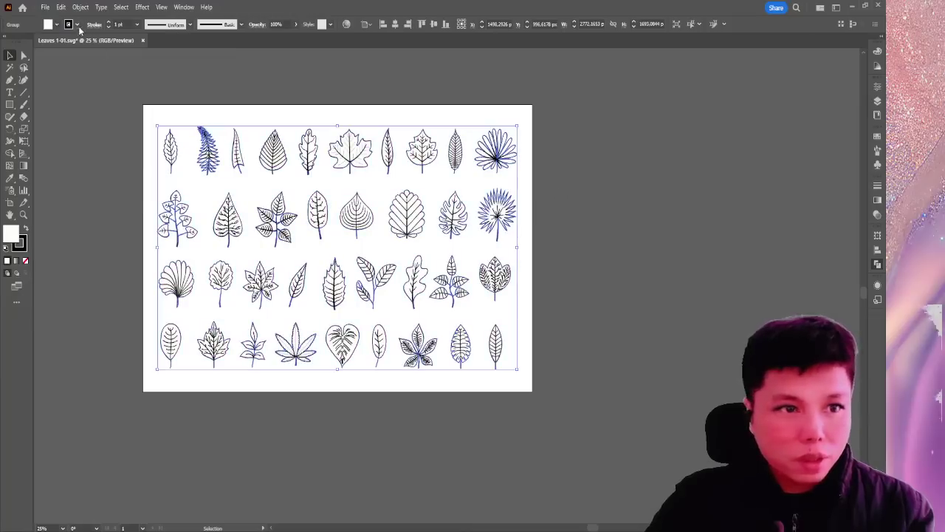
{"action": "key", "text": "slash"}
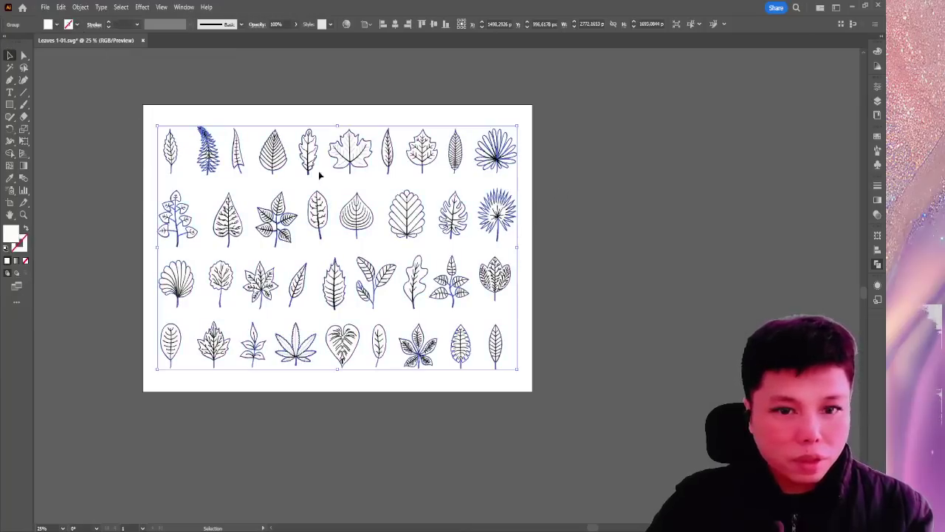
{"action": "key", "text": "ctrl+shift+a"}
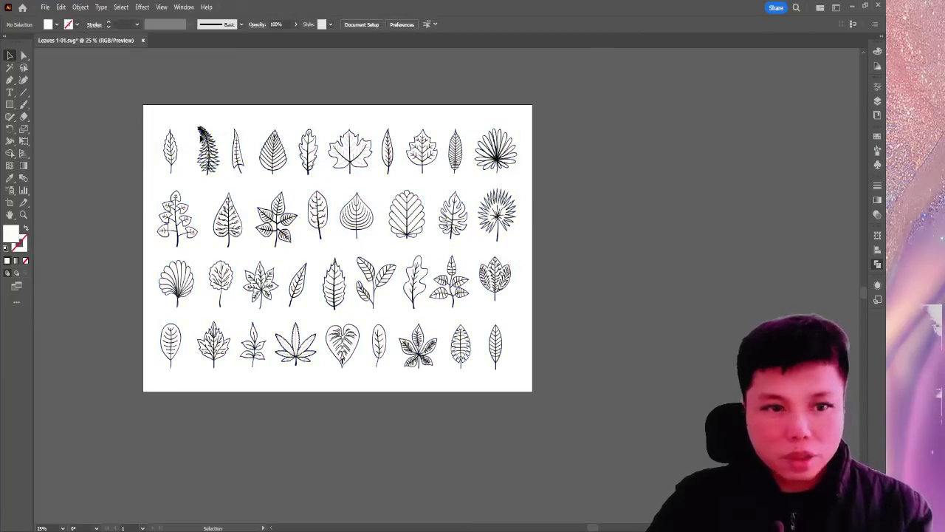
Group each leaf of the top row separately together with its white backing shape.
{"action": "left_click", "coordinate": [170, 148]}
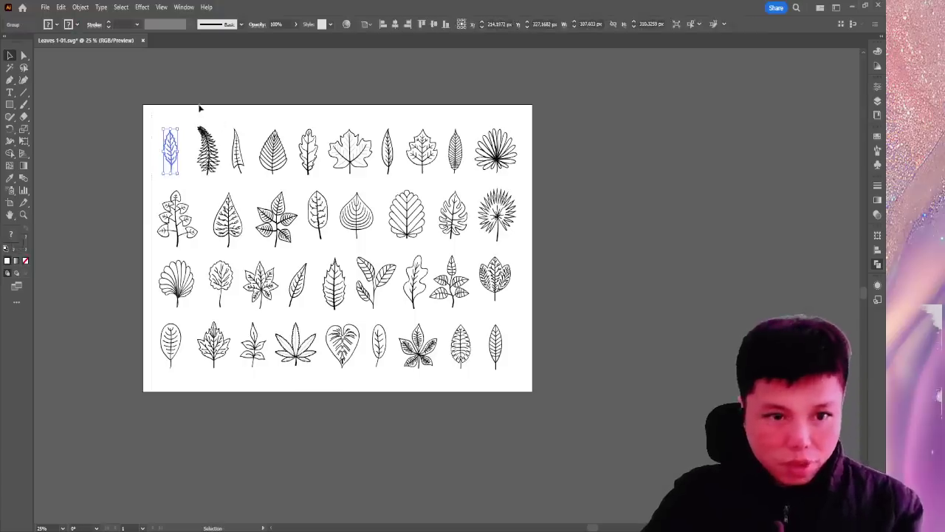
{"action": "left_click", "coordinate": [214, 152]}
{"action": "left_click", "coordinate": [273, 144]}
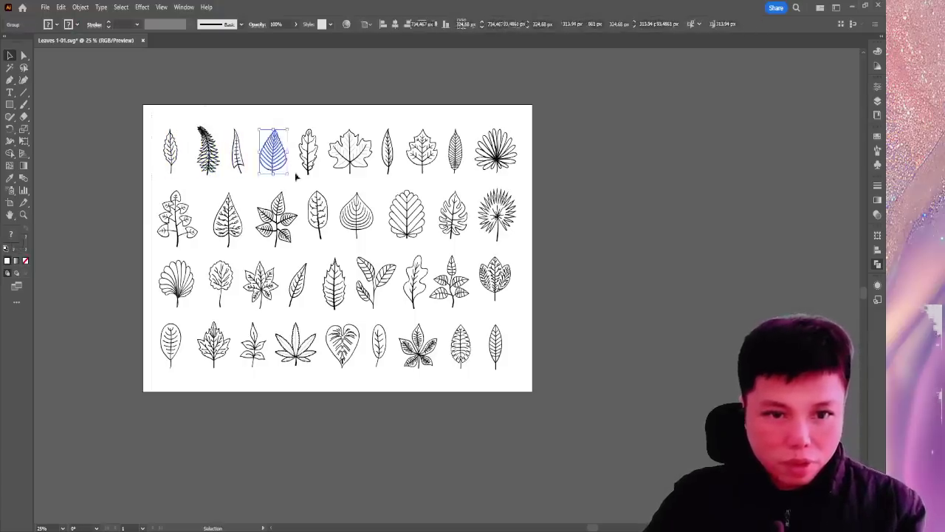
{"action": "left_click", "coordinate": [307, 137]}
{"action": "left_click", "coordinate": [353, 148]}
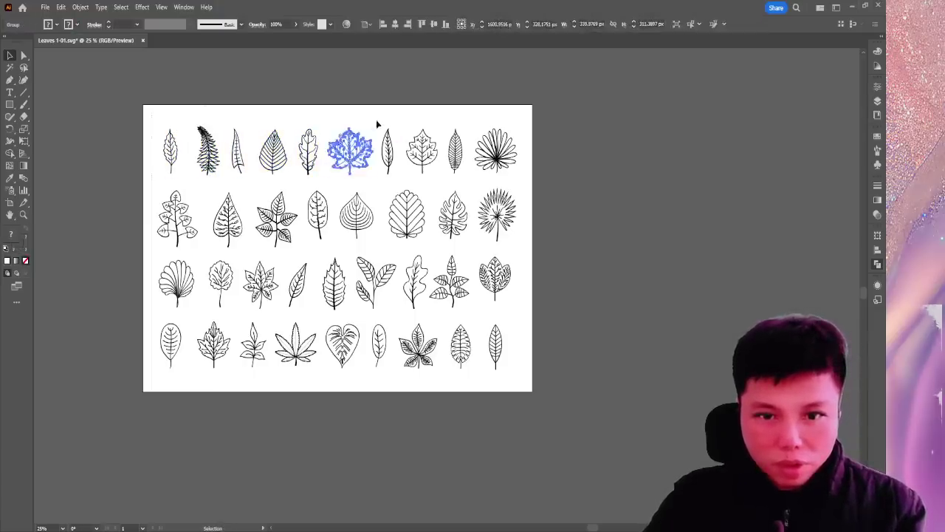
{"action": "left_click", "coordinate": [387, 148]}
{"action": "left_click", "coordinate": [422, 144]}
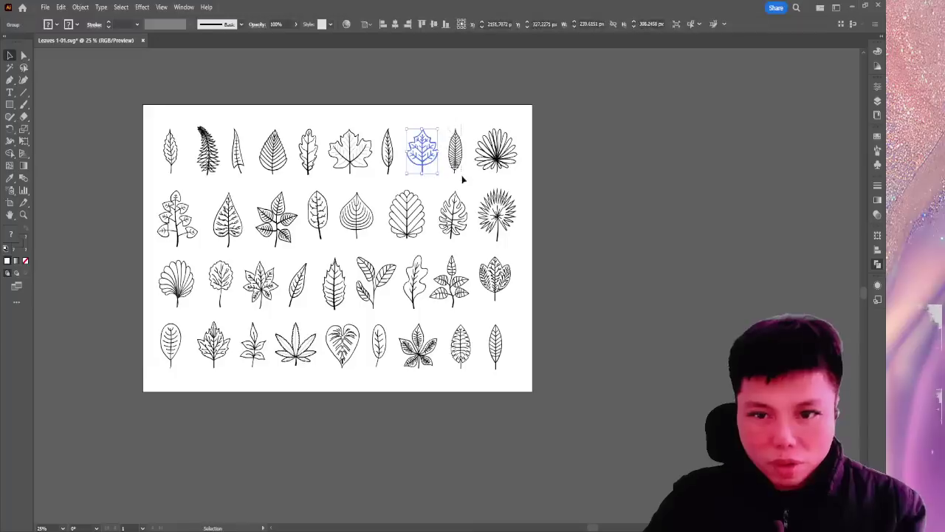
{"action": "left_click", "coordinate": [455, 148]}
{"action": "left_click", "coordinate": [497, 148]}
Group each leaf of the second row separately together with its white backing shape.
{"action": "key", "text": "v"}
{"action": "left_click", "coordinate": [184, 236]}
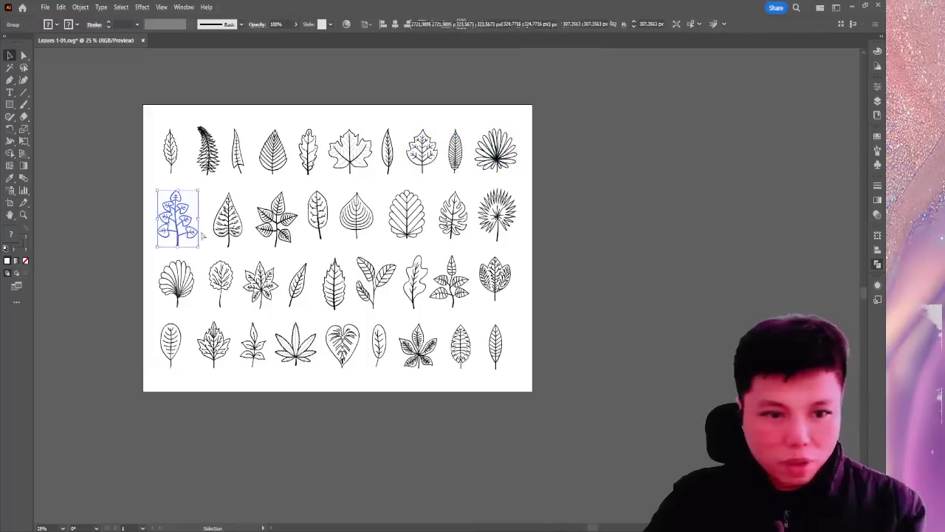
{"action": "key", "text": "a"}
{"action": "left_click", "coordinate": [133, 205]}
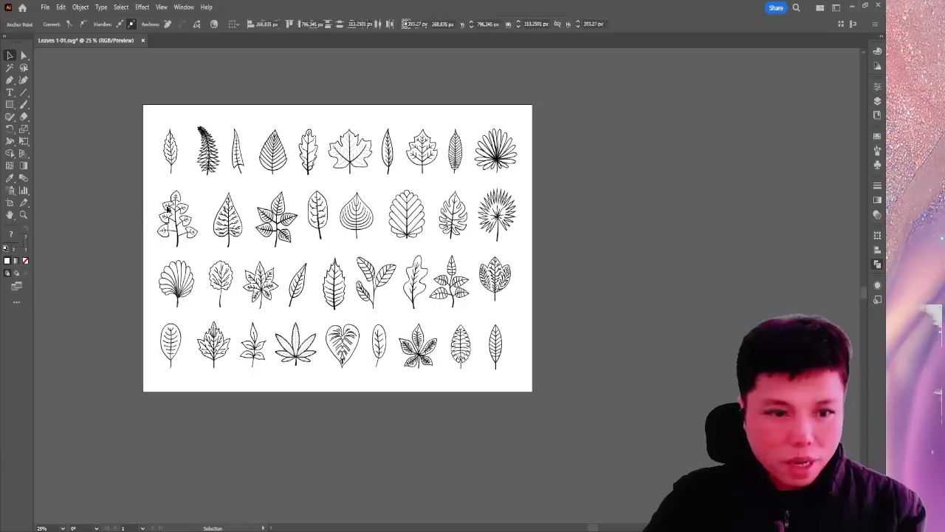
{"action": "left_click", "coordinate": [178, 218]}
{"action": "key", "text": "v"}
{"action": "left_click", "coordinate": [226, 215]}
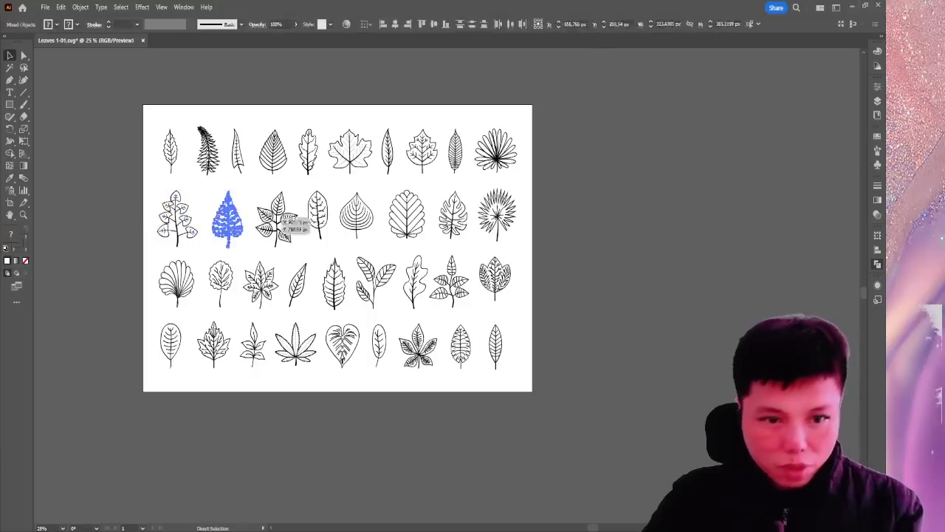
{"action": "left_click", "coordinate": [277, 218]}
{"action": "left_click", "coordinate": [317, 207]}
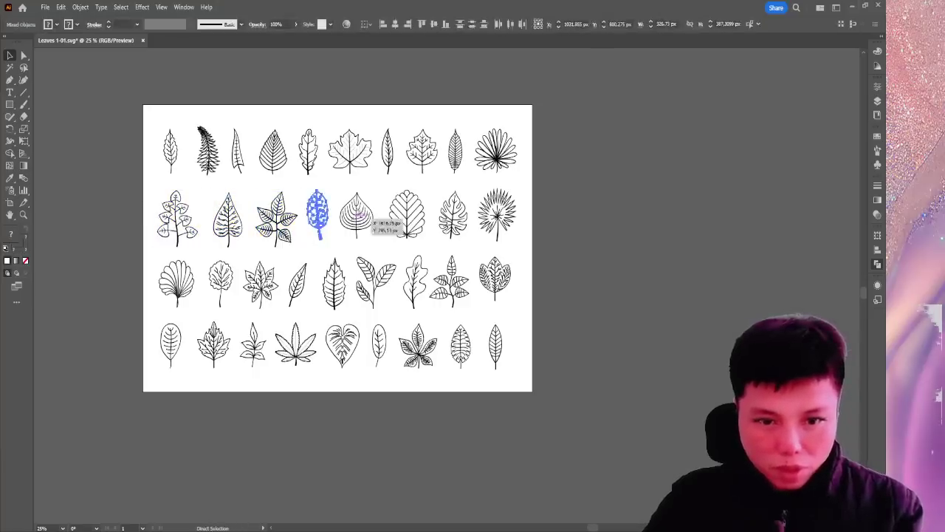
{"action": "left_click", "coordinate": [357, 216]}
{"action": "left_click", "coordinate": [417, 229]}
{"action": "key", "text": "a"}
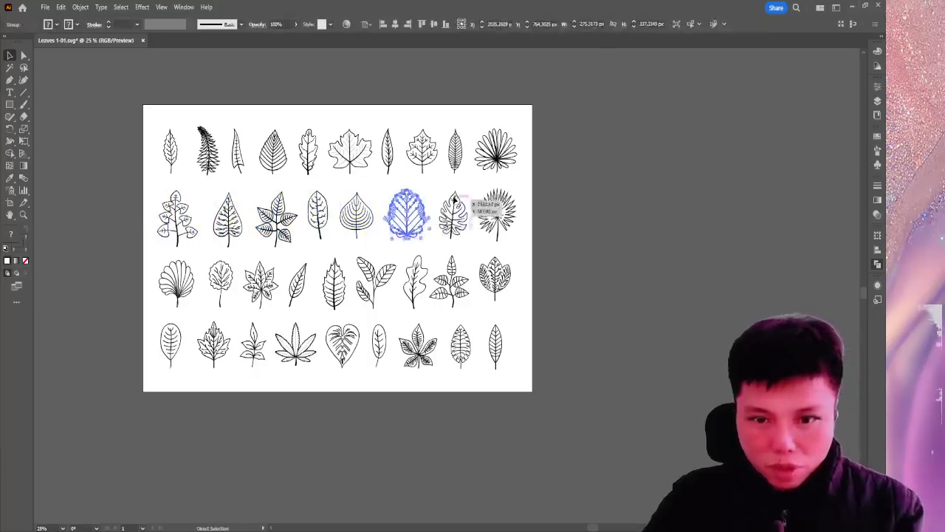
{"action": "left_click", "coordinate": [452, 218]}
{"action": "key", "text": "v"}
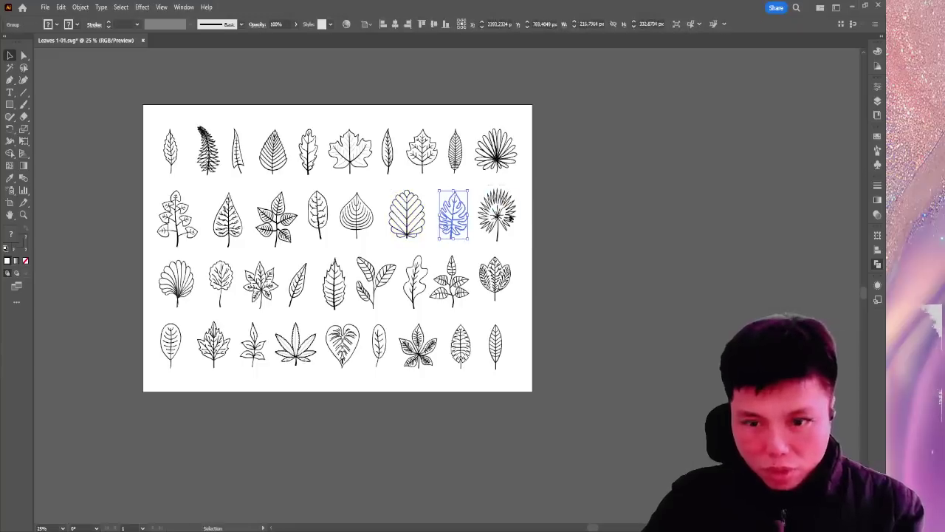
{"action": "left_click", "coordinate": [510, 216]}
Group each leaf of the third row, from the fan-shaped leaf to the three-lobed one, with its white backing shape.
{"action": "left_click", "coordinate": [193, 302]}
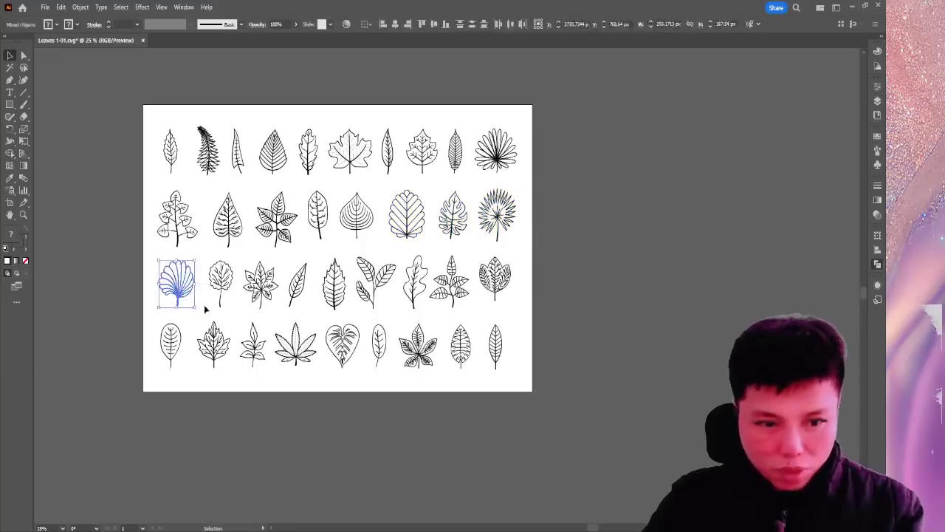
{"action": "left_click", "coordinate": [231, 302]}
{"action": "left_click", "coordinate": [270, 294]}
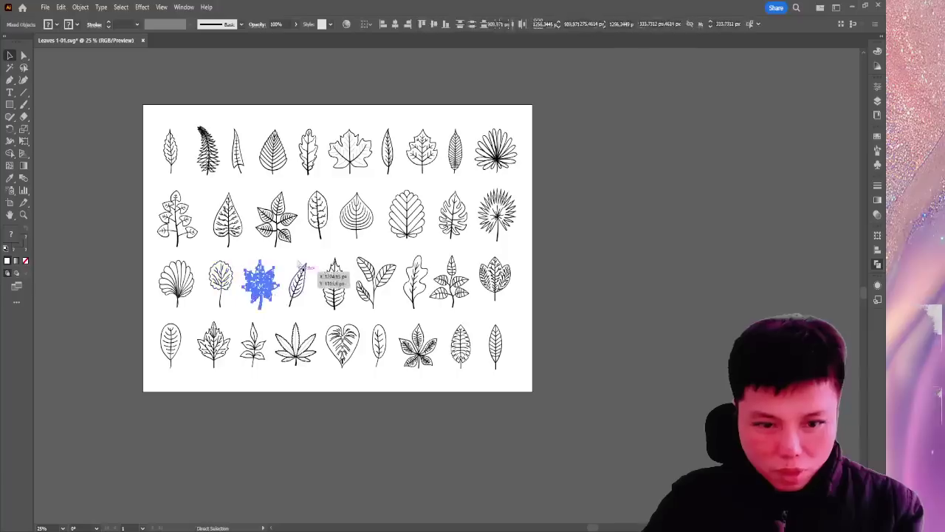
{"action": "left_click", "coordinate": [299, 295]}
{"action": "left_click", "coordinate": [337, 299]}
{"action": "key", "text": "a"}
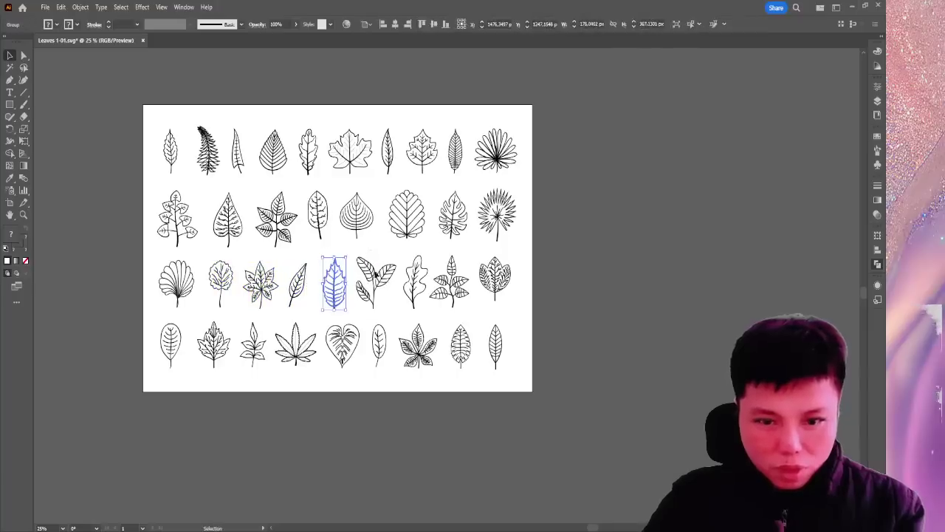
{"action": "left_click", "coordinate": [383, 304]}
{"action": "left_click", "coordinate": [419, 301]}
{"action": "key", "text": "v"}
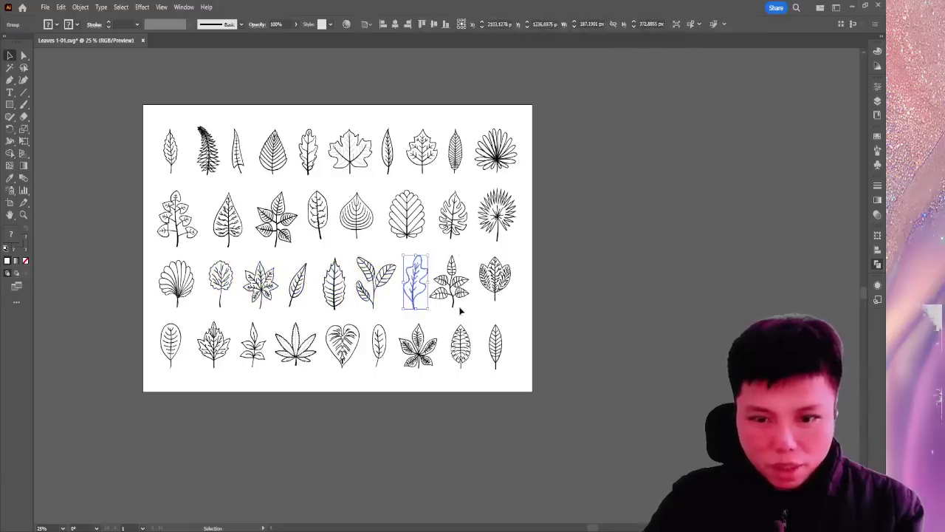
{"action": "left_click", "coordinate": [459, 304]}
{"action": "left_click", "coordinate": [505, 300]}
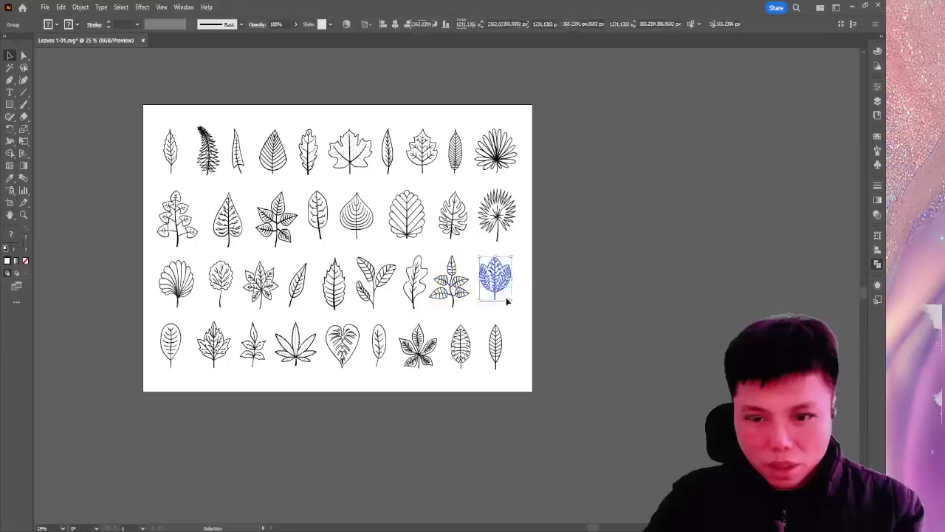
Group each leaf of the bottom row individually with its white backing shape.
{"action": "left_click", "coordinate": [177, 367]}
{"action": "left_click", "coordinate": [218, 361]}
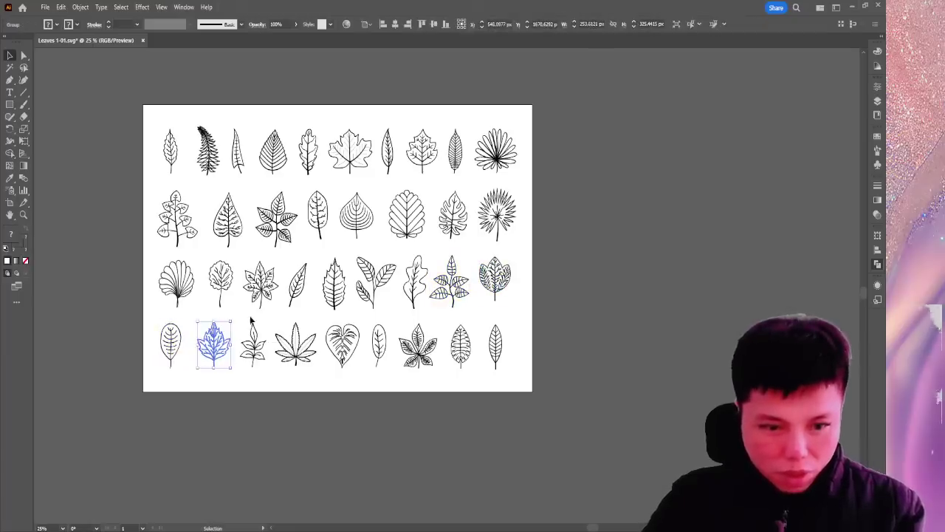
{"action": "left_click", "coordinate": [260, 350]}
{"action": "left_click", "coordinate": [302, 364]}
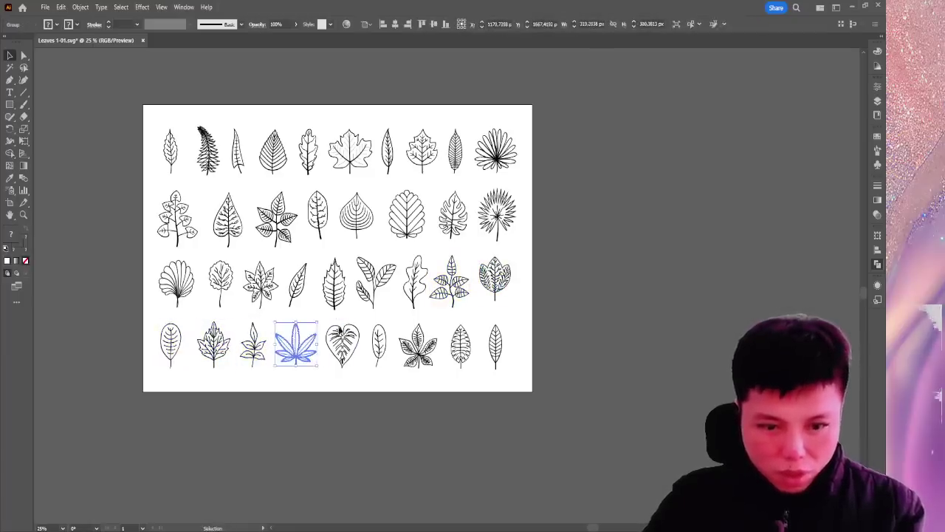
{"action": "left_click", "coordinate": [344, 347]}
{"action": "left_click", "coordinate": [379, 353]}
{"action": "left_click", "coordinate": [427, 370]}
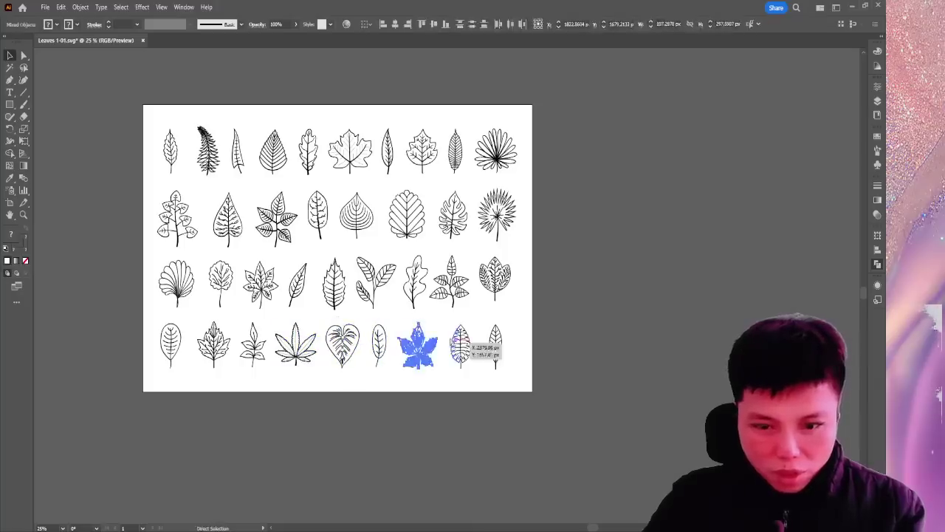
{"action": "left_click", "coordinate": [470, 369]}
{"action": "left_click", "coordinate": [501, 368]}
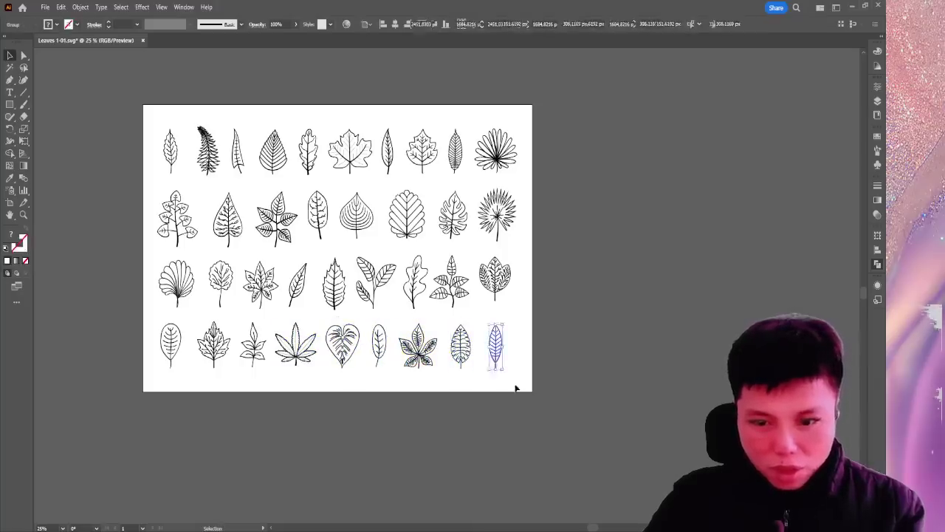
Deselect the artwork, save Leaves 1-01.svg and close it.
{"action": "left_click", "coordinate": [575, 351]}
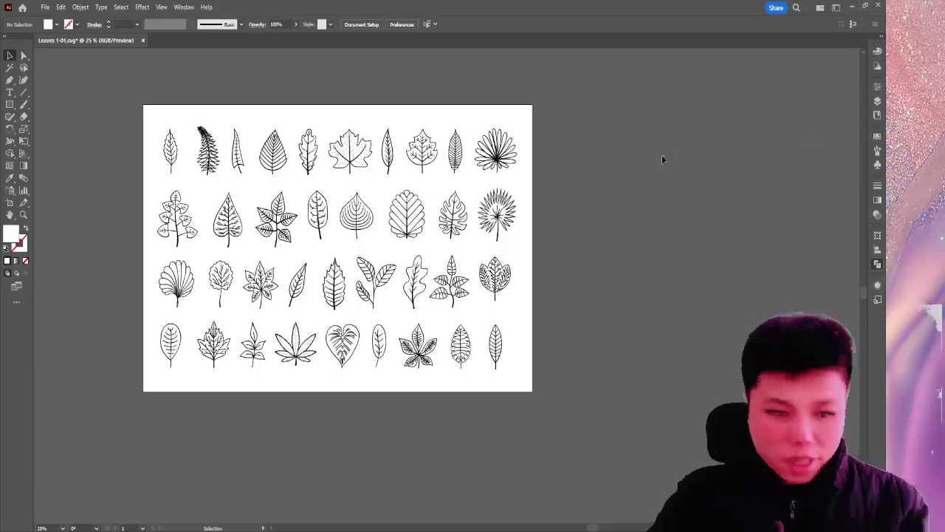
{"action": "key", "text": "ctrl+s"}
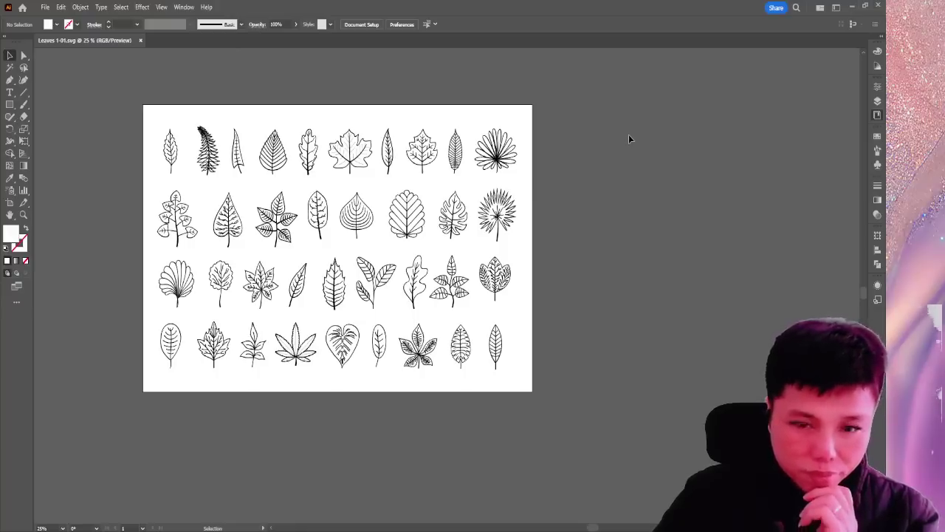
{"action": "left_click", "coordinate": [141, 41]}
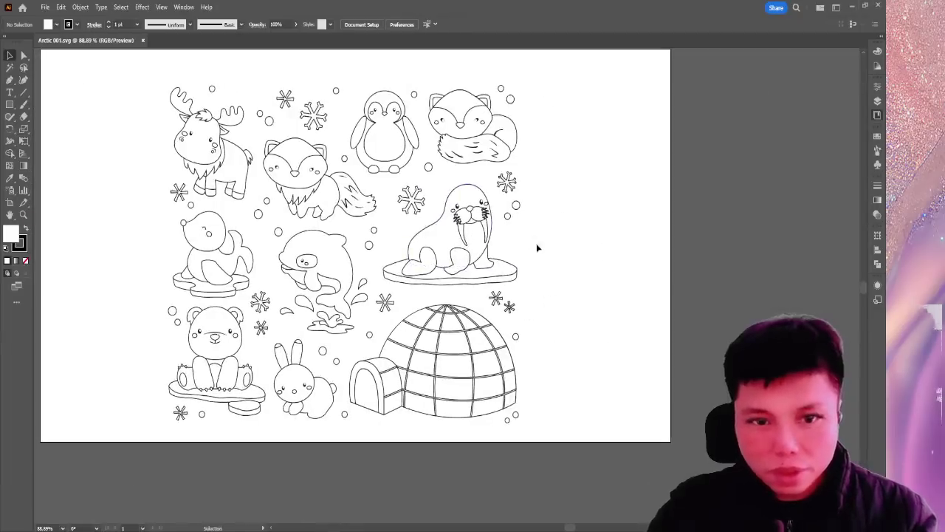
Close Arctic 001.svg, check how the musk ox in Arctic 002.svg is grouped and close that file too.
{"action": "left_click", "coordinate": [143, 40]}
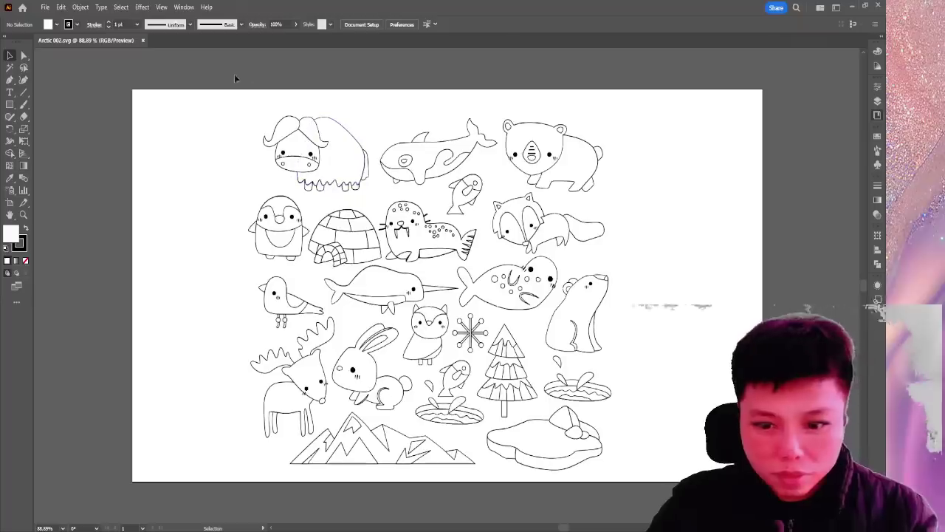
{"action": "left_click", "coordinate": [297, 136]}
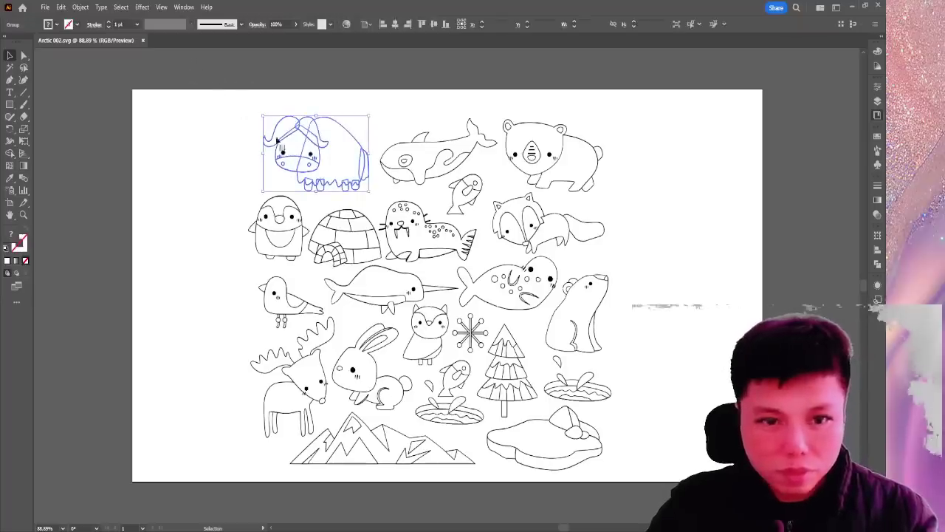
{"action": "left_click", "coordinate": [143, 39]}
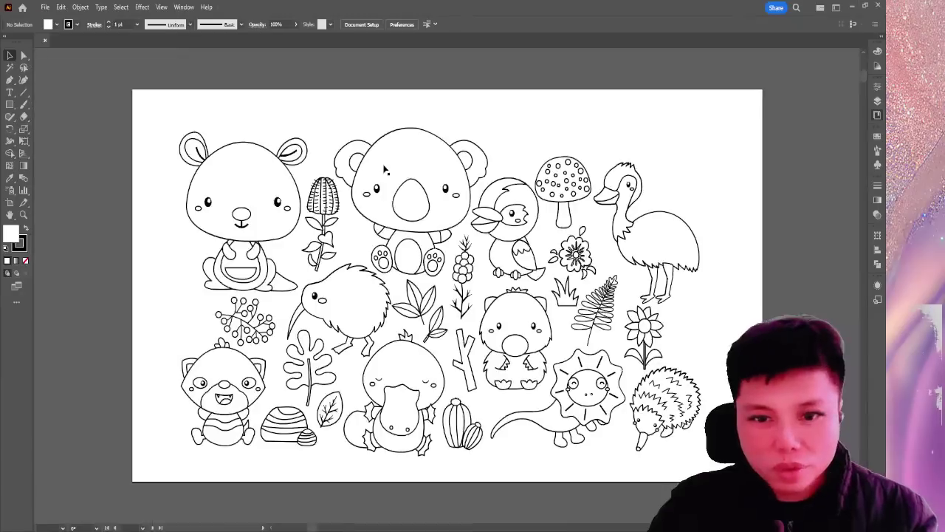
Examine the animal and plant line drawings in Australian Animals 004.svg at 200 % and close the file.
{"action": "left_click_drag", "start_coordinate": [539, 250], "coordinate": [353, 149]}
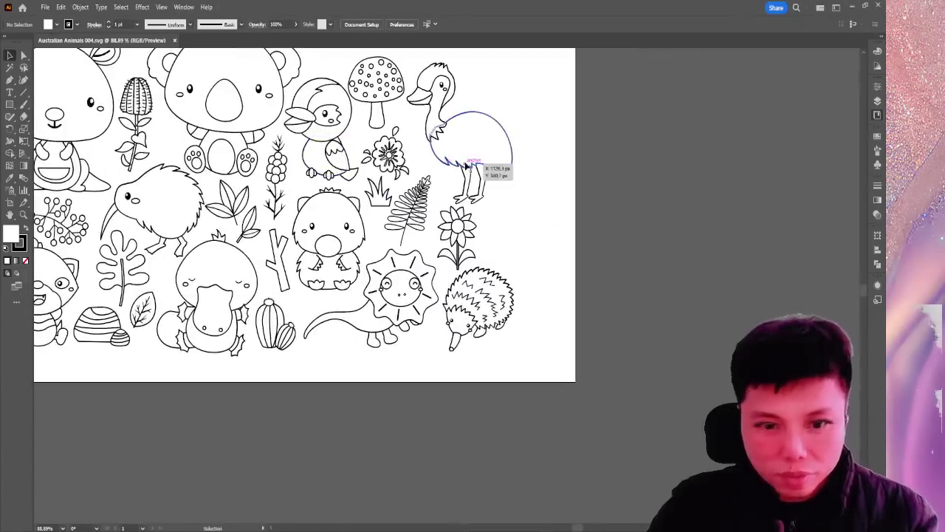
{"action": "key", "text": "a"}
{"action": "key", "text": "ctrl+equal"}
{"action": "key", "text": "ctrl+equal"}
{"action": "key", "text": "ctrl+equal"}
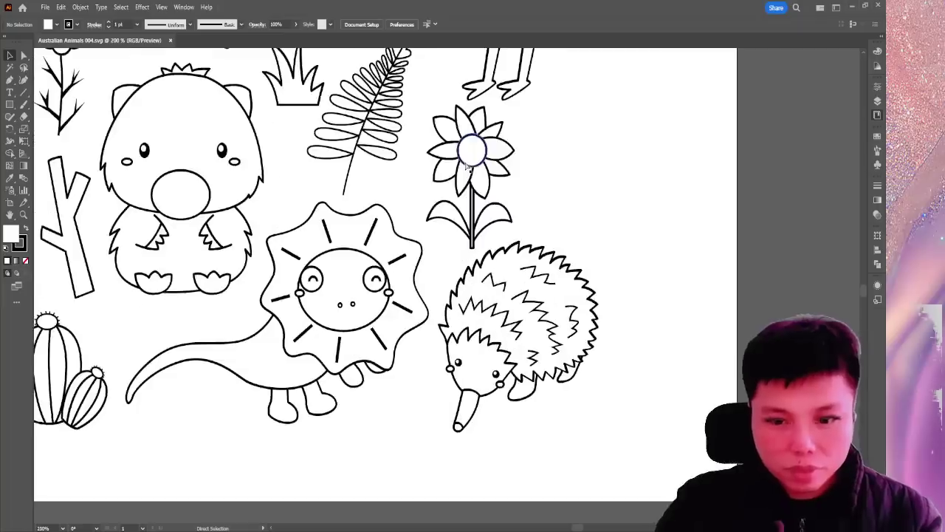
{"action": "key", "text": "v"}
{"action": "left_click_drag", "start_coordinate": [185, 170], "coordinate": [455, 212]}
{"action": "mouse_move", "coordinate": [166, 221]}
{"action": "left_mouse_down"}
{"action": "mouse_move", "coordinate": [314, 169]}
{"action": "mouse_move", "coordinate": [395, 243]}
{"action": "left_mouse_up"}
{"action": "left_click_drag", "start_coordinate": [353, 221], "coordinate": [444, 354]}
{"action": "left_click_drag", "start_coordinate": [318, 184], "coordinate": [403, 291]}
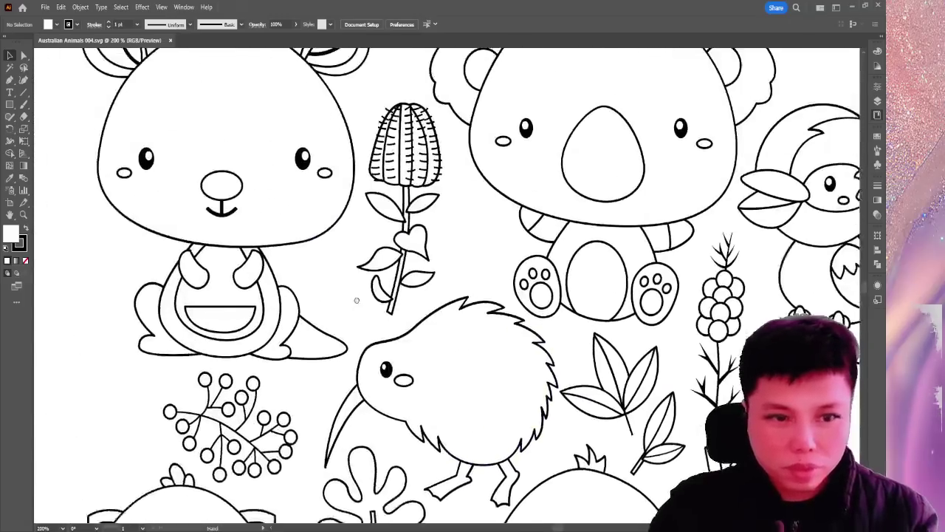
{"action": "left_click_drag", "start_coordinate": [591, 178], "coordinate": [344, 181]}
{"action": "left_click_drag", "start_coordinate": [488, 148], "coordinate": [350, 148]}
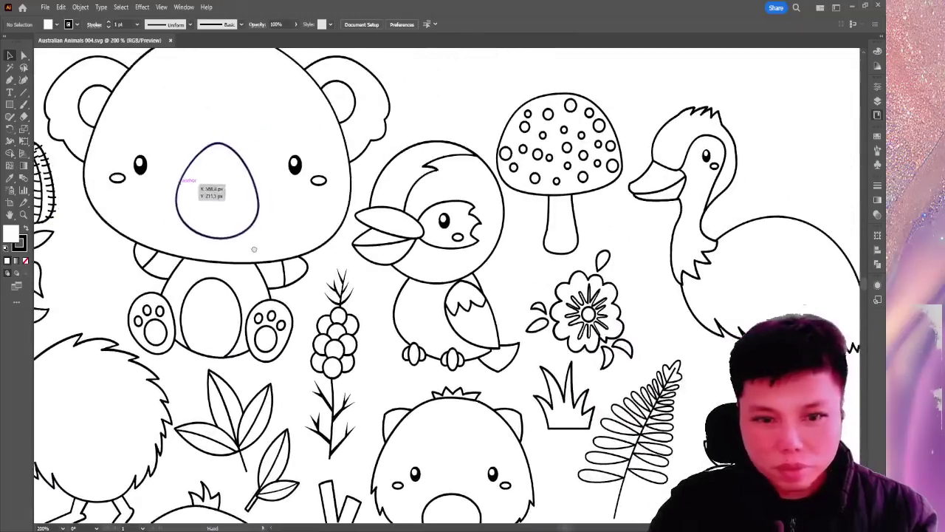
{"action": "left_click", "coordinate": [170, 40]}
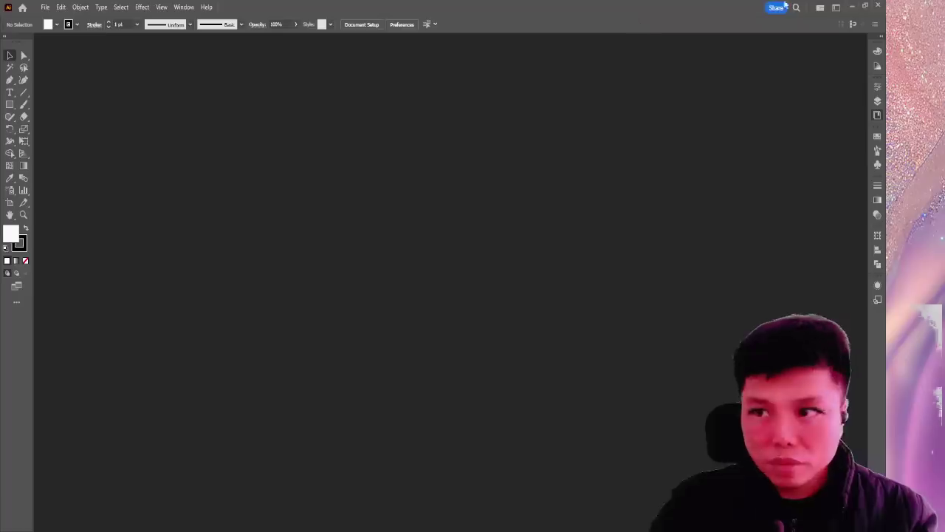